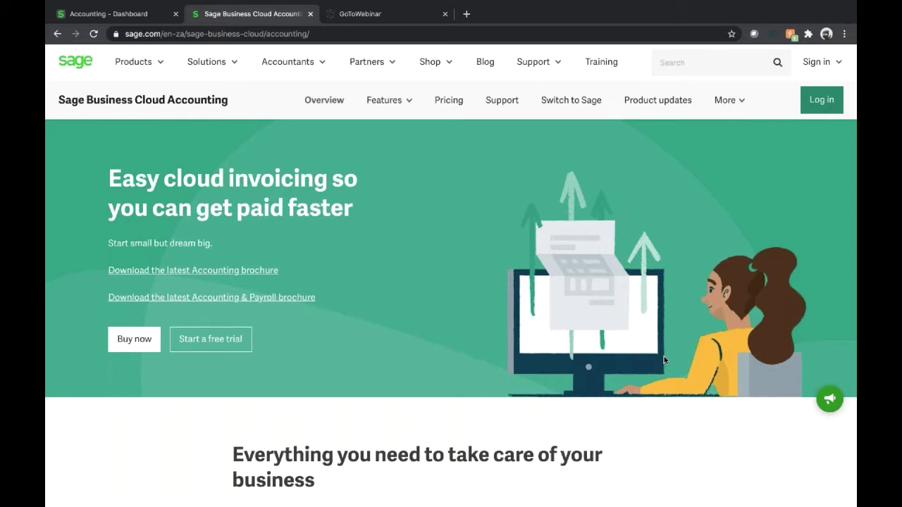
Switch to the accounting dashboard and open the company settings for editing
mouse_move(470, 3)
click(145, 38)
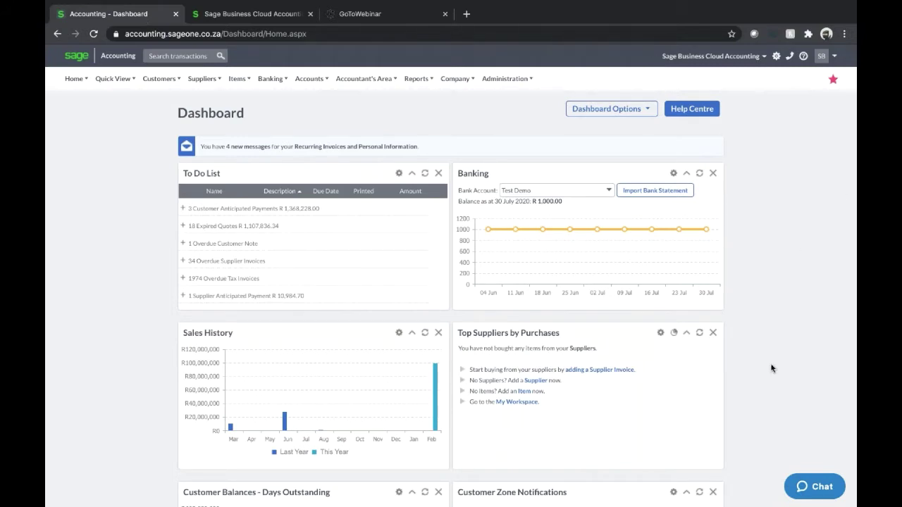
click(460, 80)
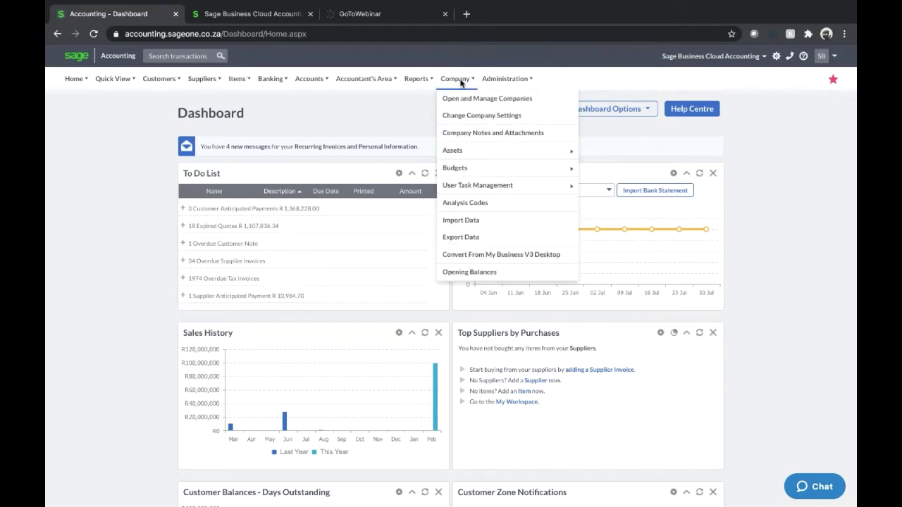
click(469, 117)
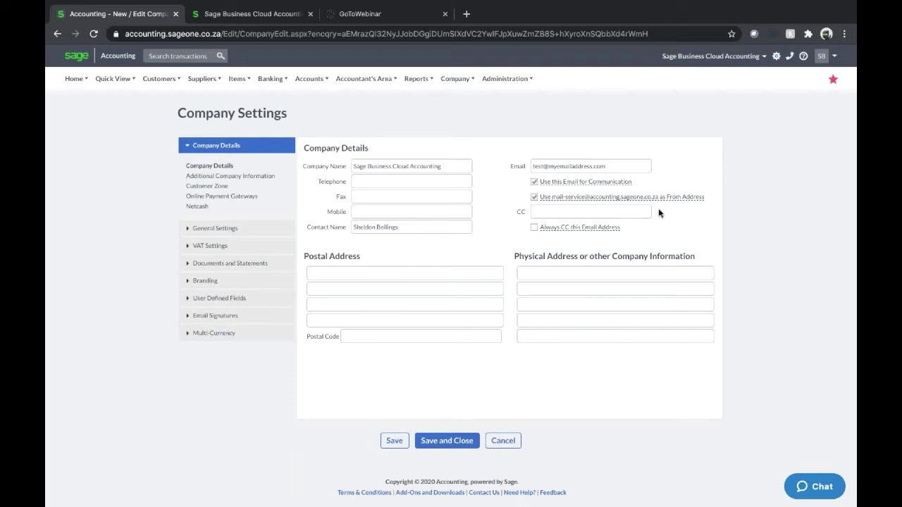
Review the Company Details section, including the CC field, Additional Company Information, Customer Zone, Online Payment Gateways and Netcash
mouse_move(620, 196)
click(555, 212)
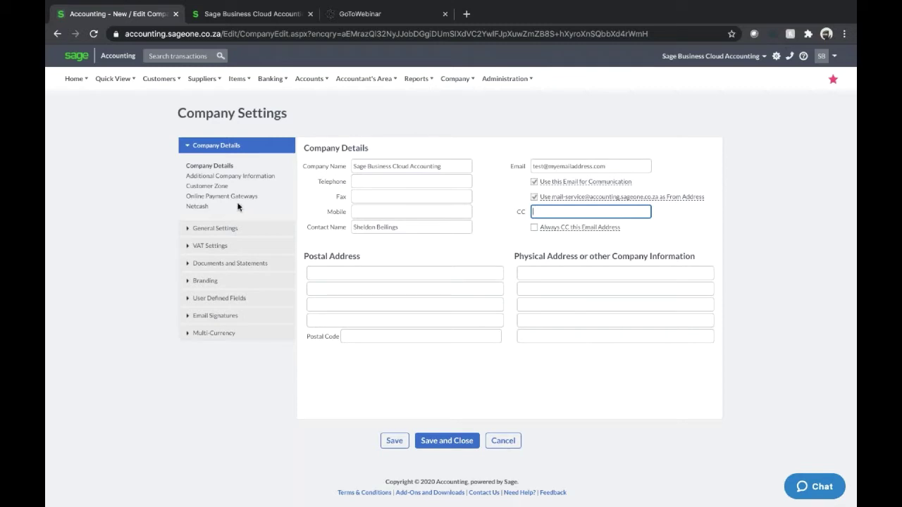
click(240, 177)
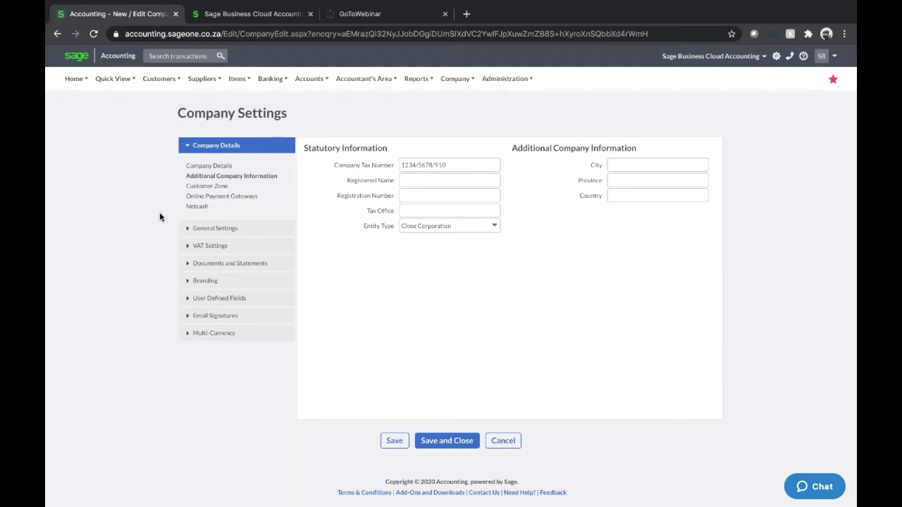
click(209, 186)
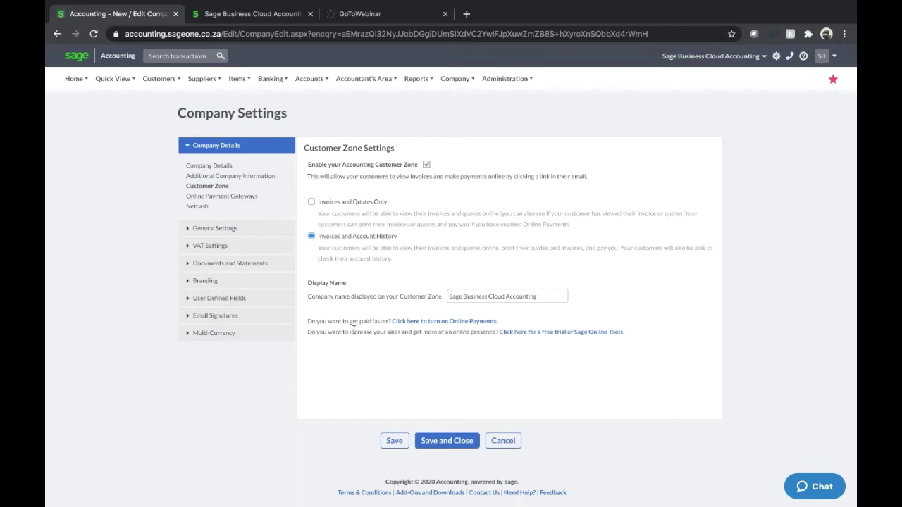
triple_click(553, 296)
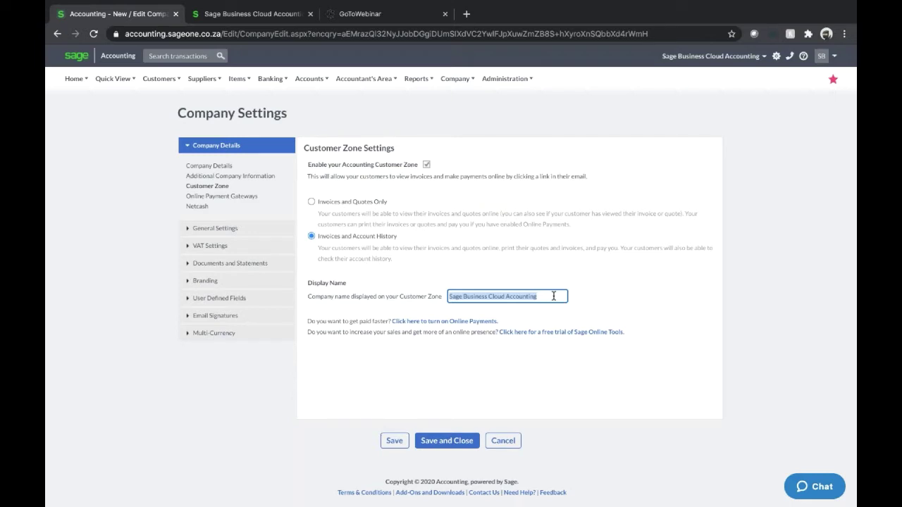
click(214, 196)
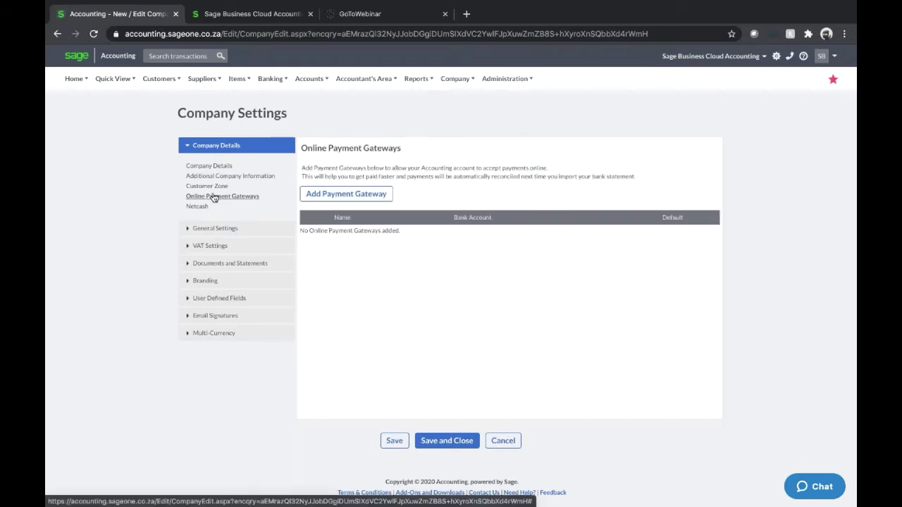
click(205, 209)
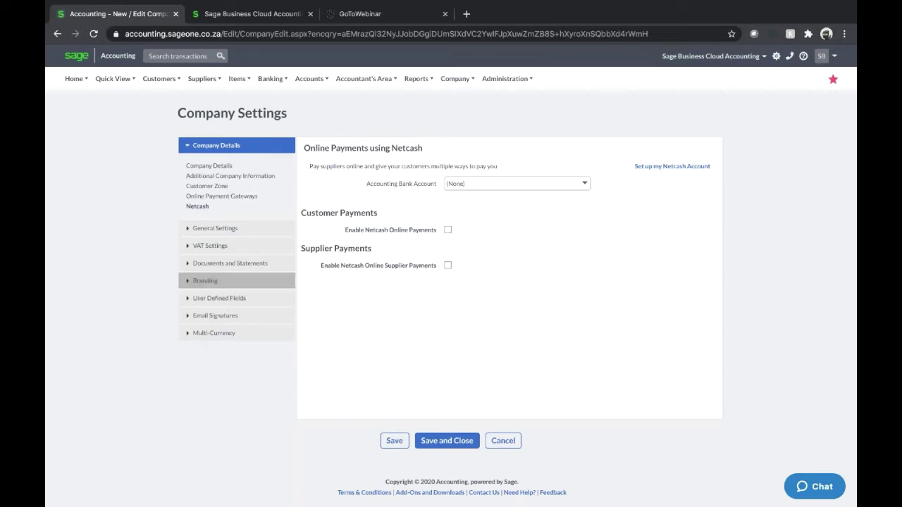
Open Financial Years under General Settings and set the first financial year's start date to 01/03/2005
click(197, 230)
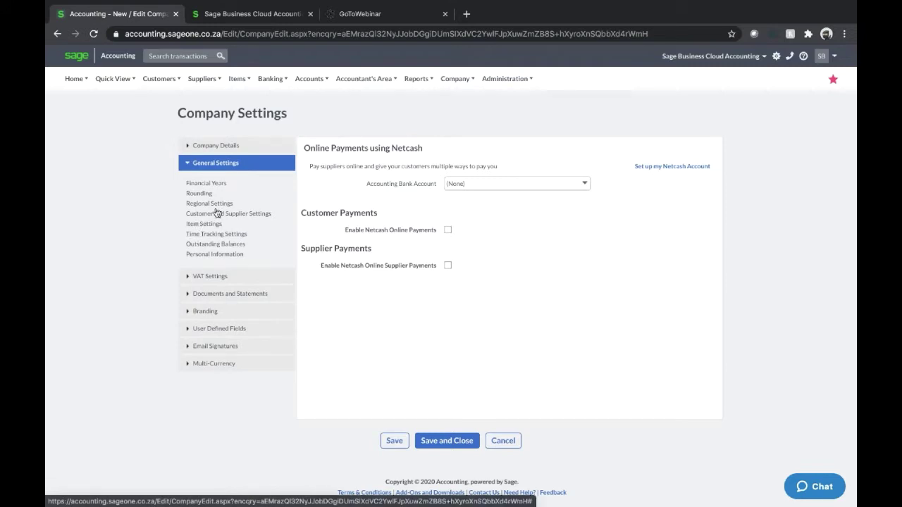
click(220, 186)
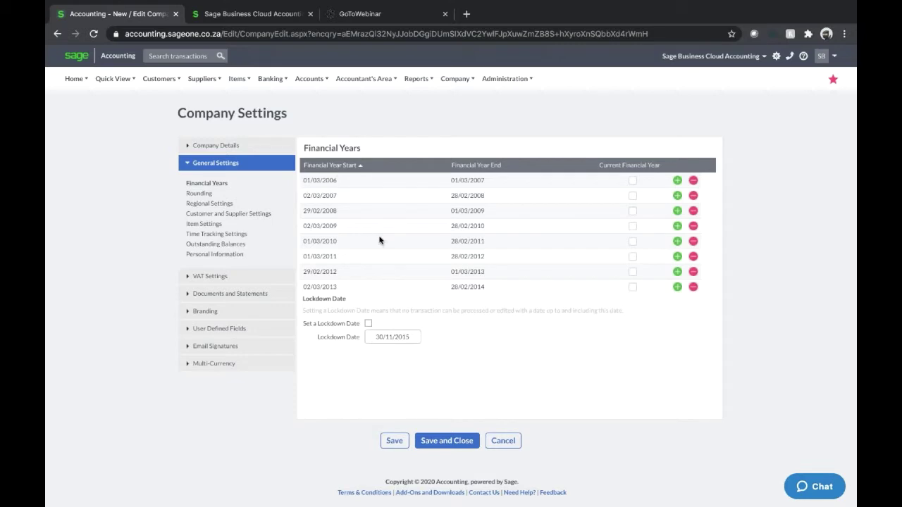
scroll(379, 240, down, 2)
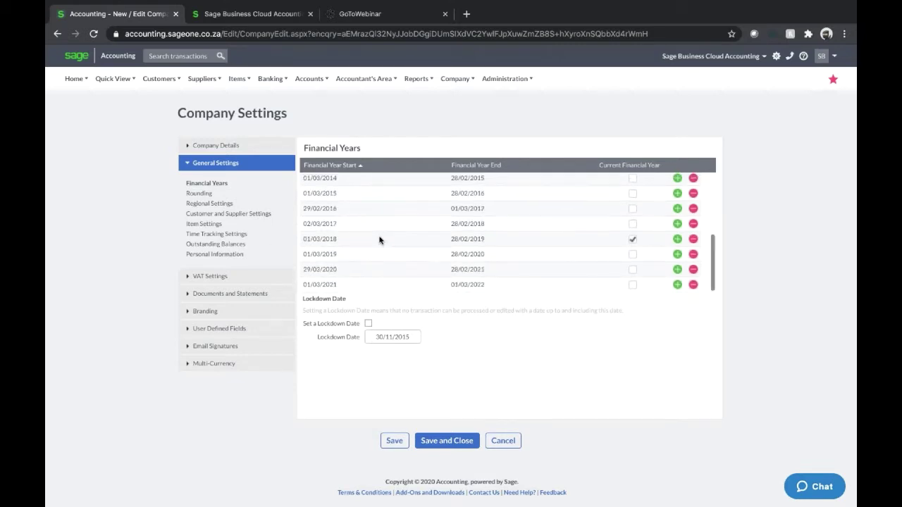
scroll(379, 241, up, 2)
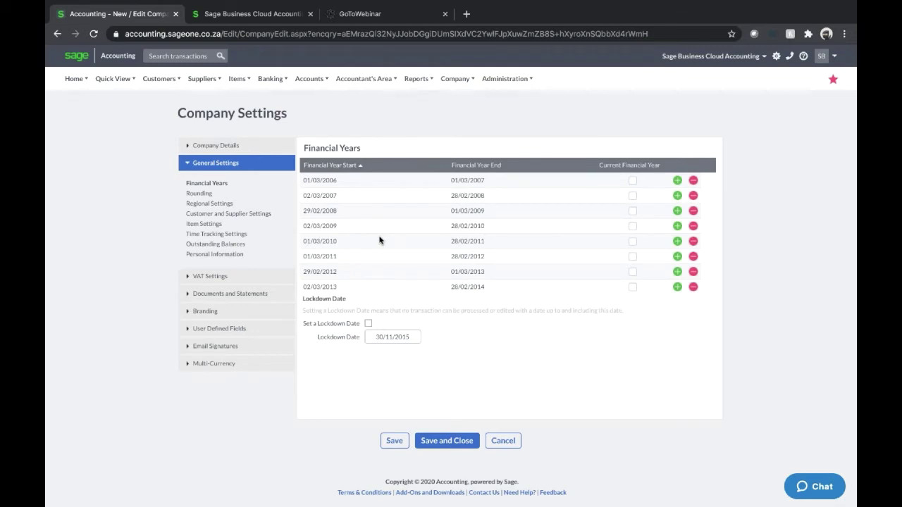
click(330, 184)
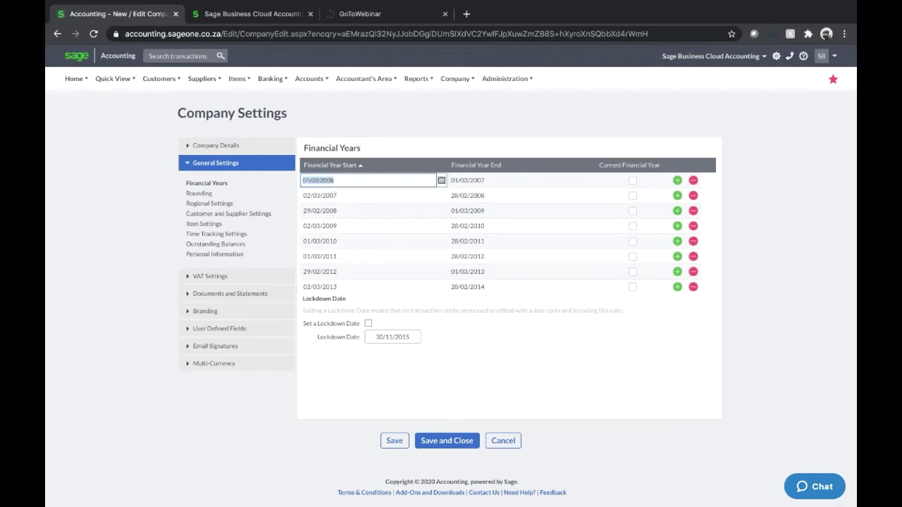
key(Right)
key(BackSpace)
text(5)
Set the first financial year's end date to 01/03/2006
click(473, 180)
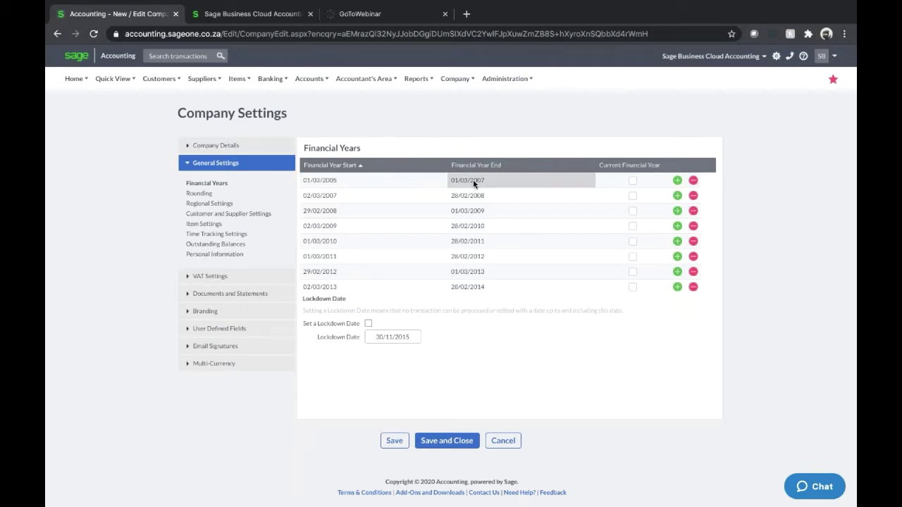
key(Right)
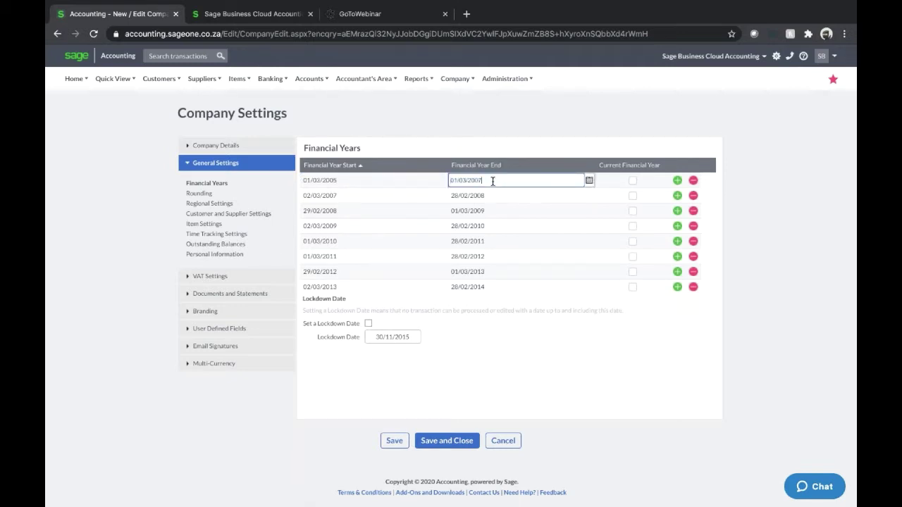
key(BackSpace)
text(8)
click(329, 197)
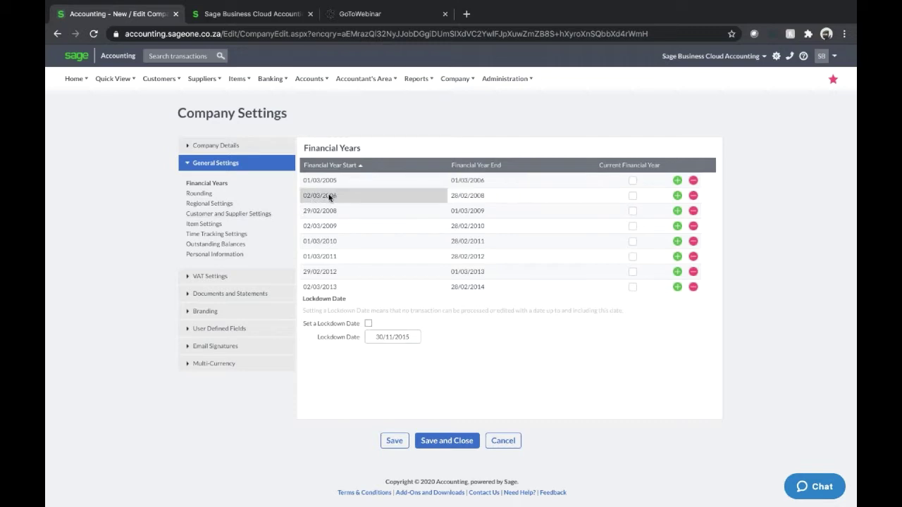
Set the second financial year's end date to 28/02/2007
click(493, 199)
key(Right)
key(BackSpace)
text(7)
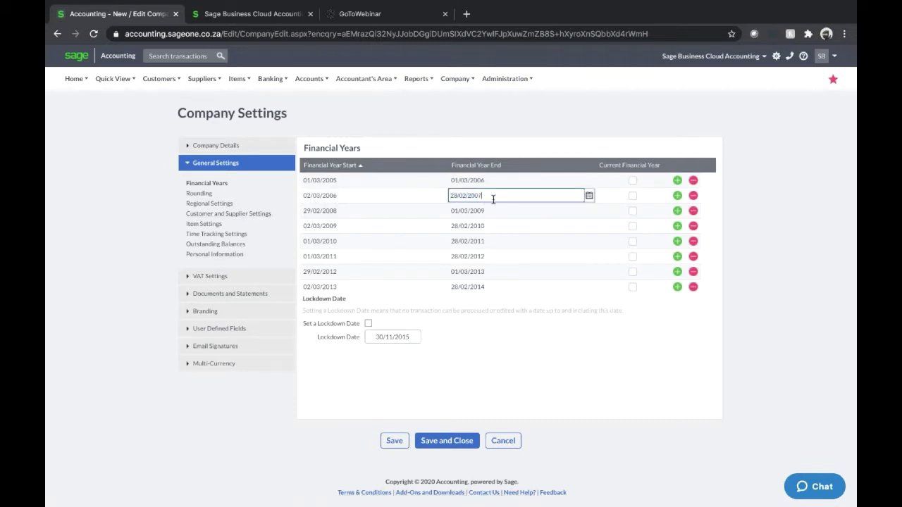
Set the third financial year's start date to 01/03/2008
click(357, 216)
click(356, 213)
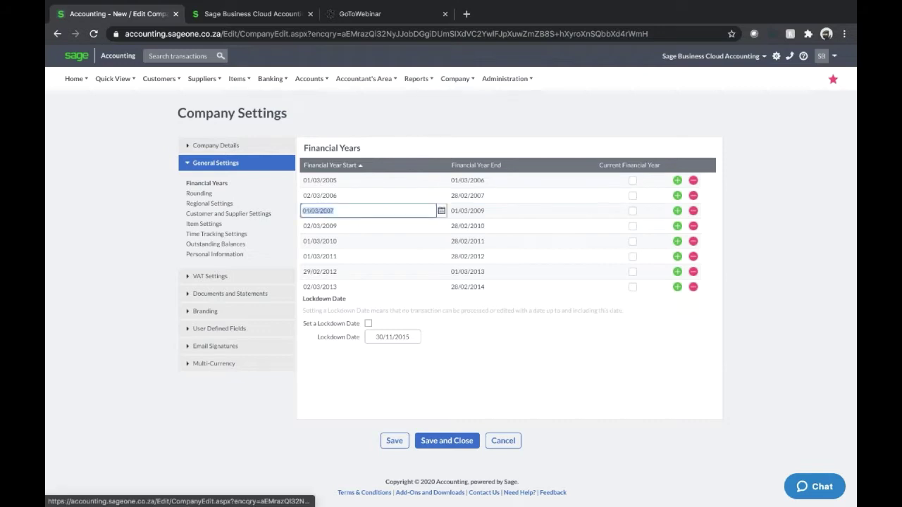
key(Right)
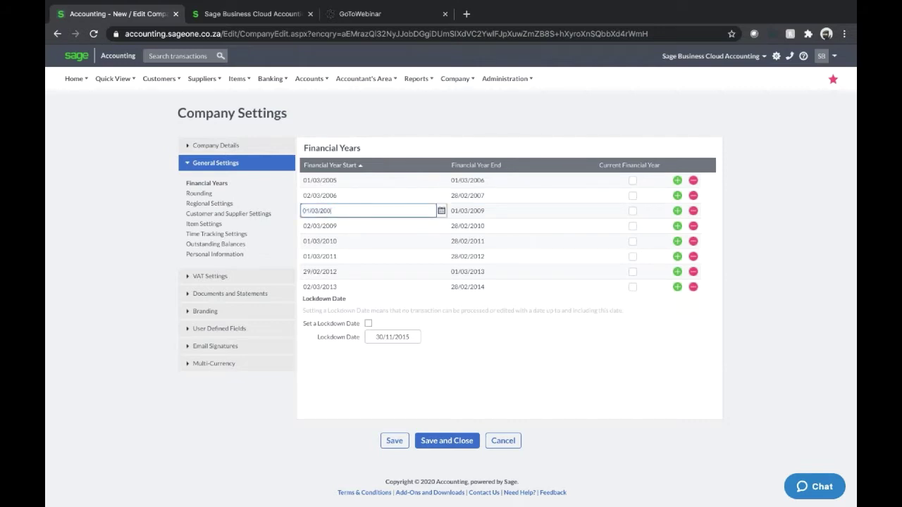
text(8)
Enable the lockdown date for the financial years and open its date for editing
scroll(425, 202, down, 3)
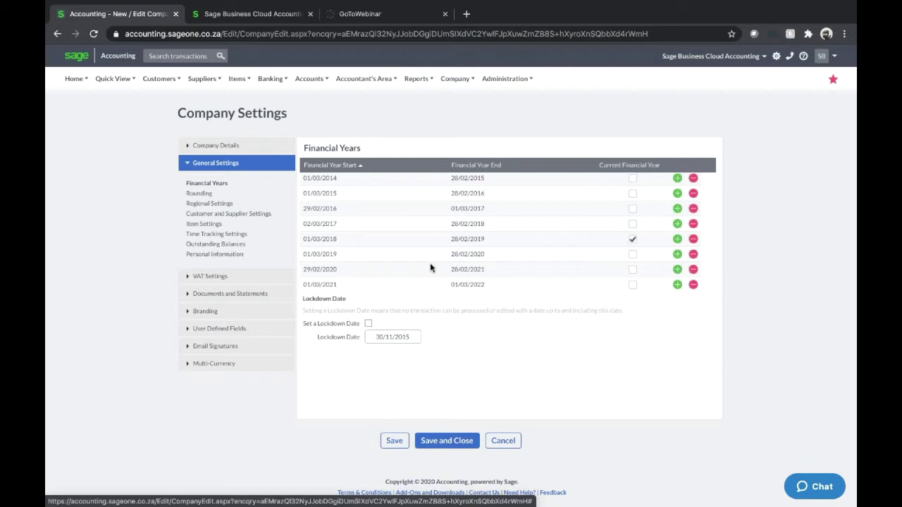
click(337, 266)
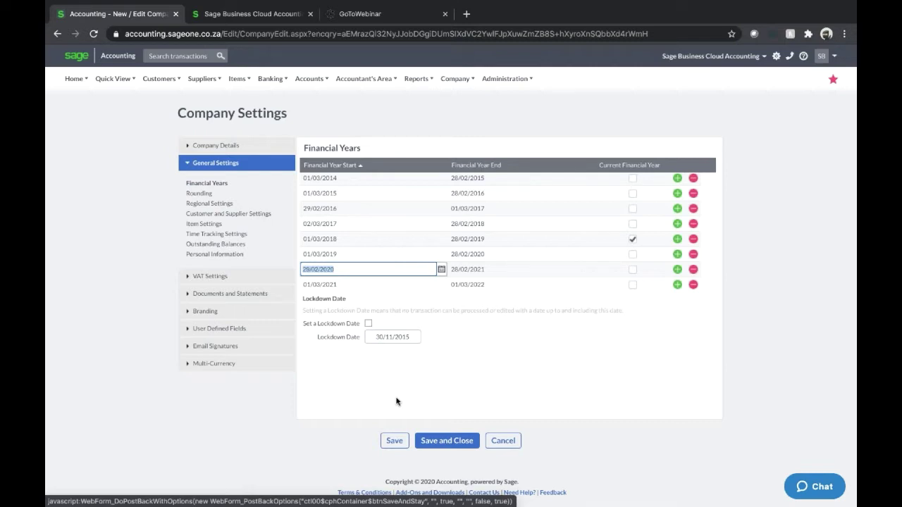
click(368, 324)
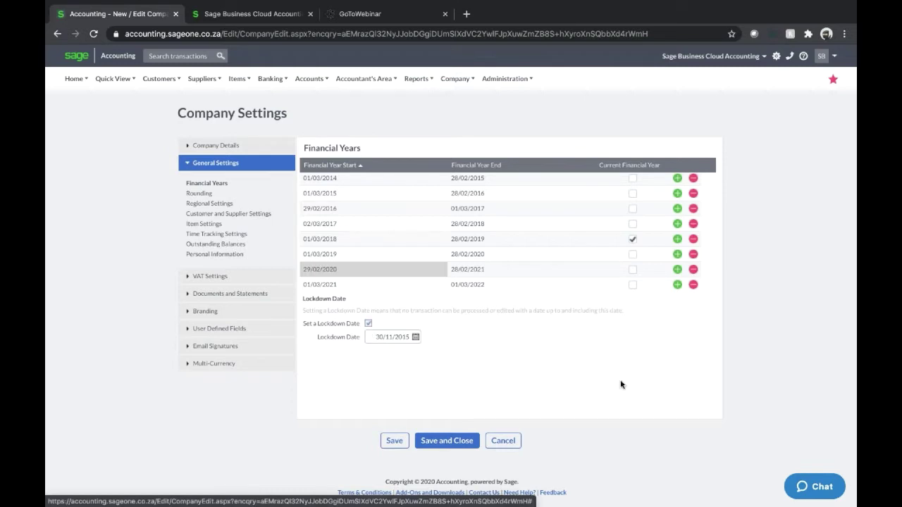
click(416, 337)
click(510, 360)
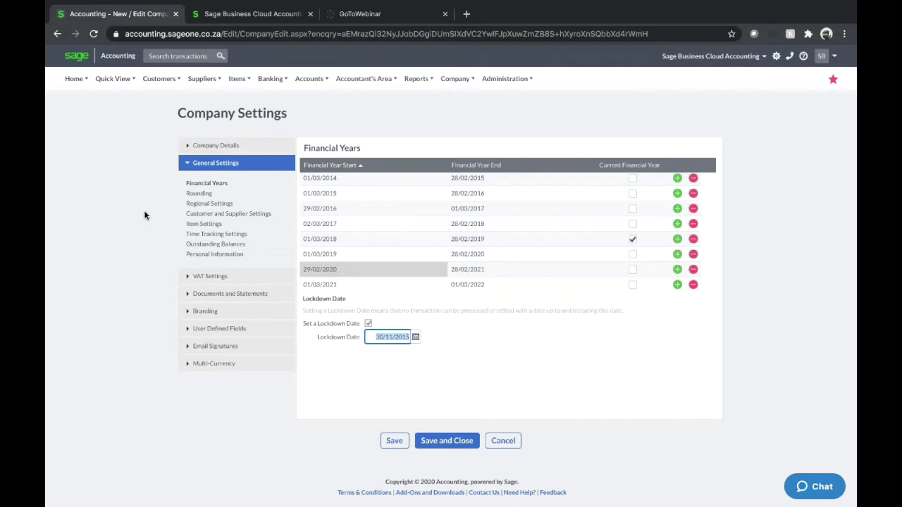
Open the Rounding settings and look through the available rounding types
click(197, 194)
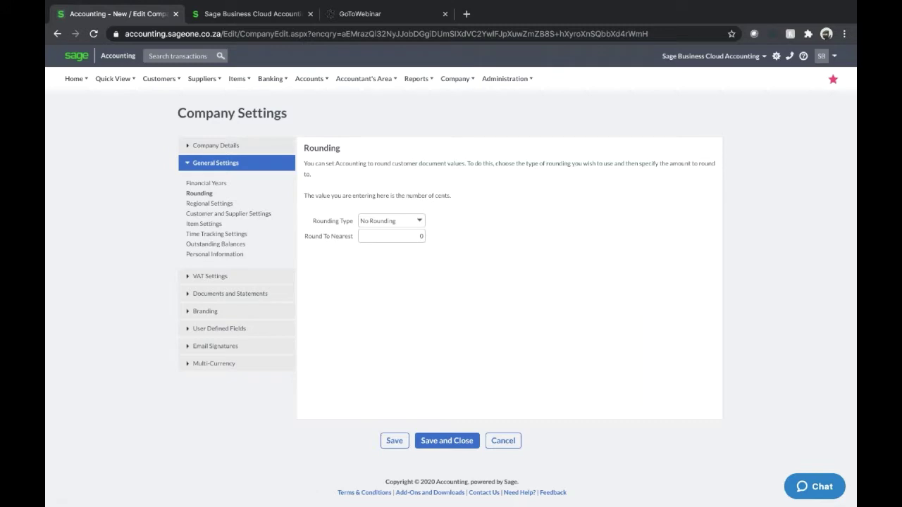
click(419, 221)
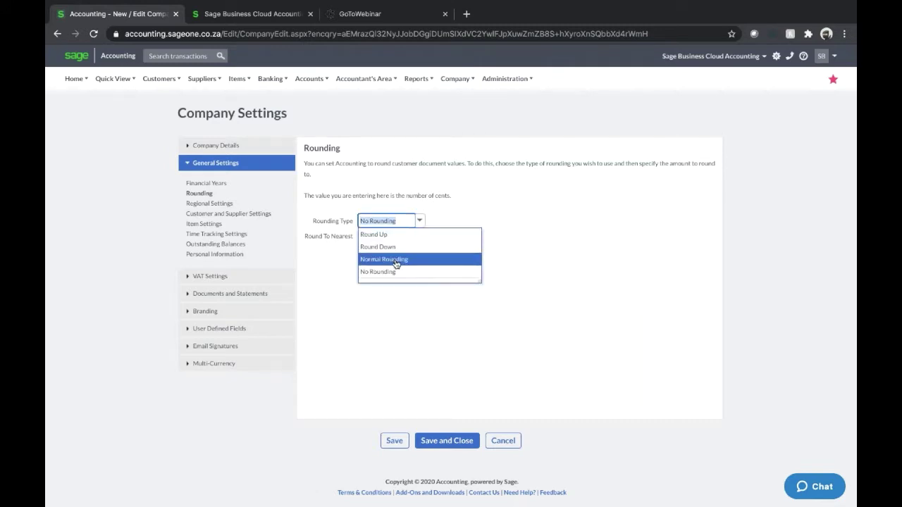
click(396, 307)
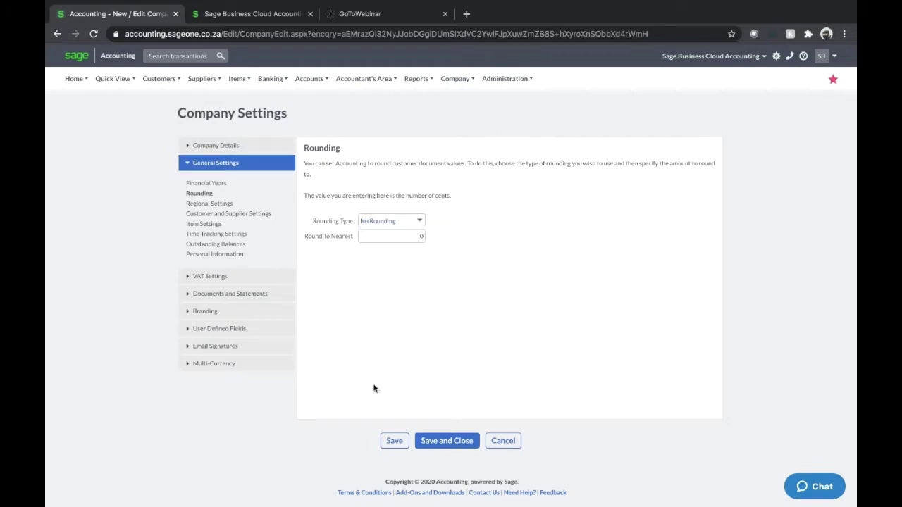
Review the Regional Settings, focusing on the company's currency symbol
click(195, 204)
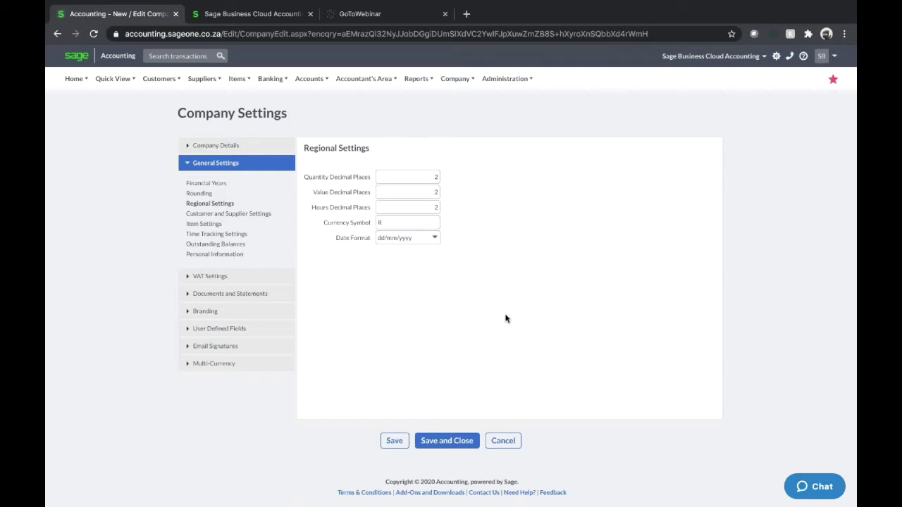
click(406, 222)
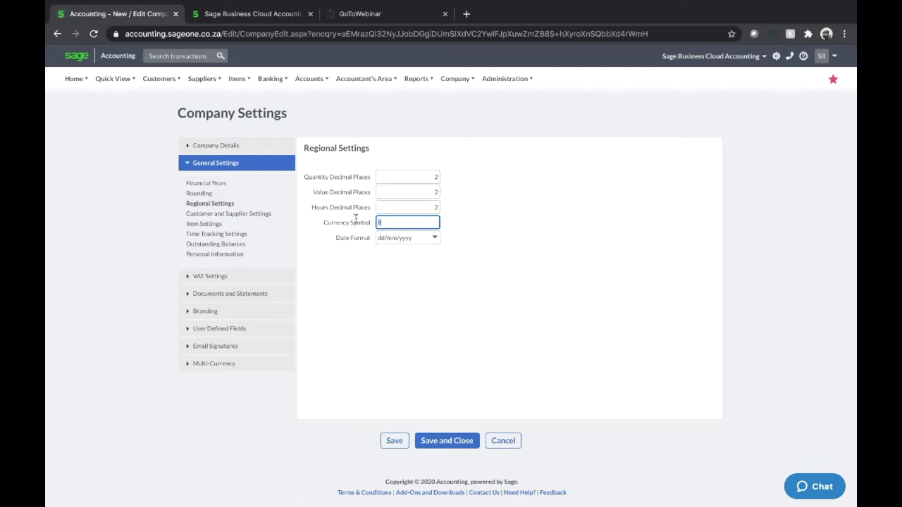
drag(321, 223, 372, 225)
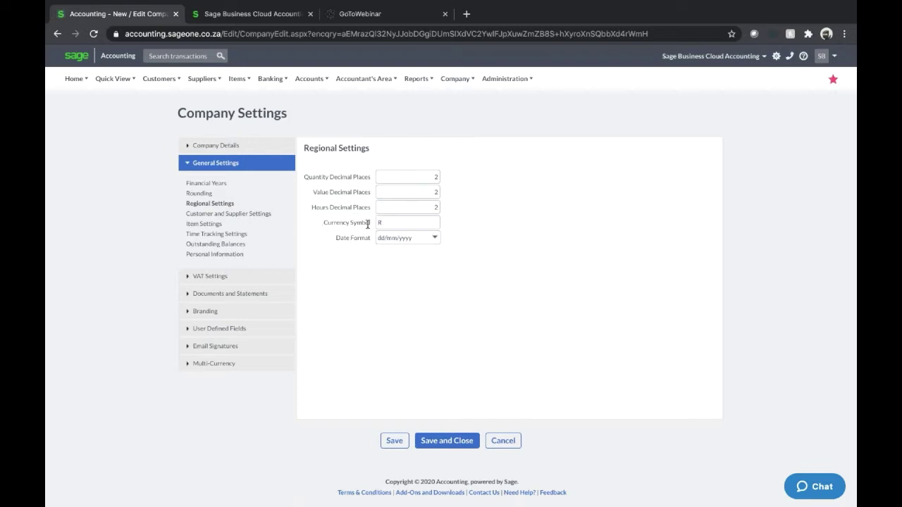
click(464, 328)
Open the Multi-Currency settings and browse the currencies available to add, closing the selection without adding one
click(208, 364)
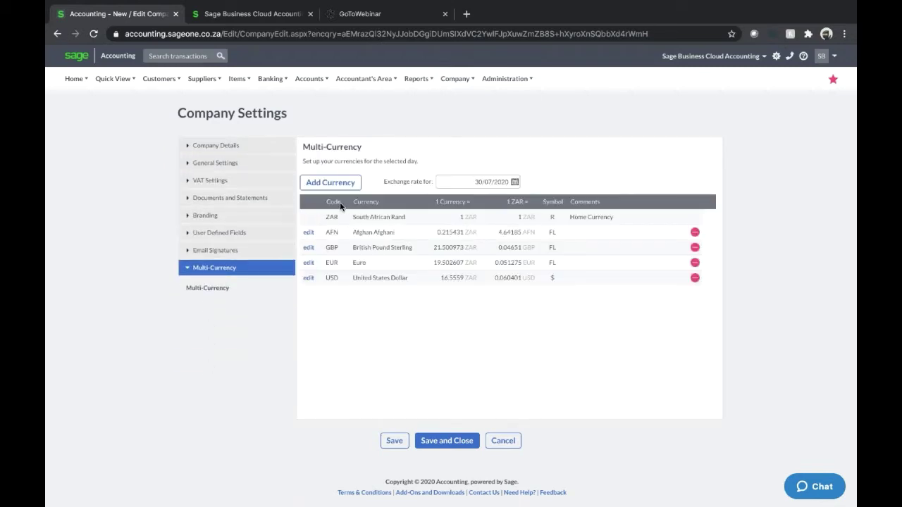
click(330, 182)
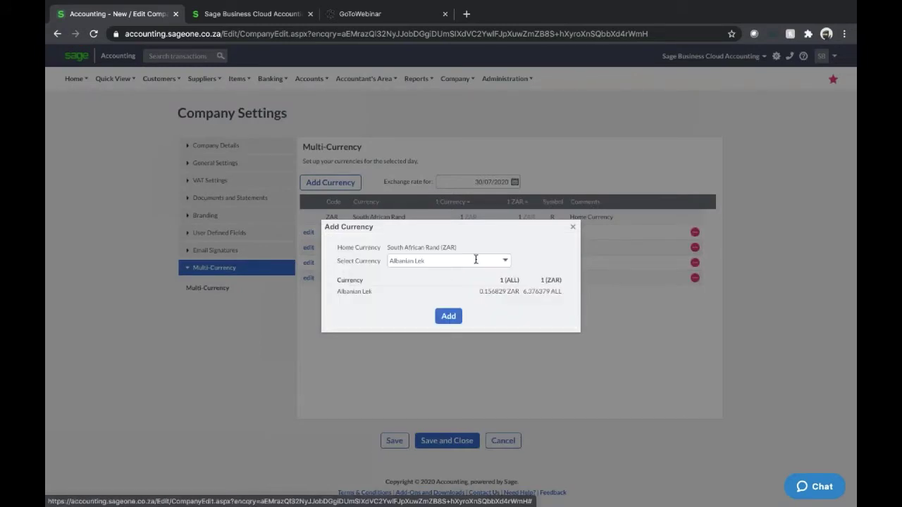
click(504, 261)
key(Down)
key(Down)
key(Down)
key(Down)
key(Down)
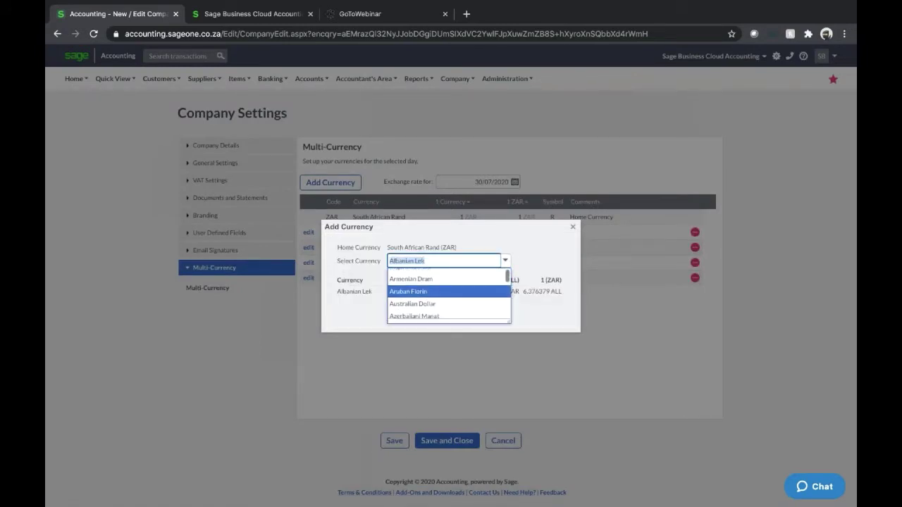
key(Down)
key(Down)
key(Down)
key(Down)
key(Down)
key(Down)
key(Down)
key(Down)
key(Down)
key(Down)
key(Down)
key(Down)
key(Down)
key(Down)
key(Down)
key(Down)
key(Down)
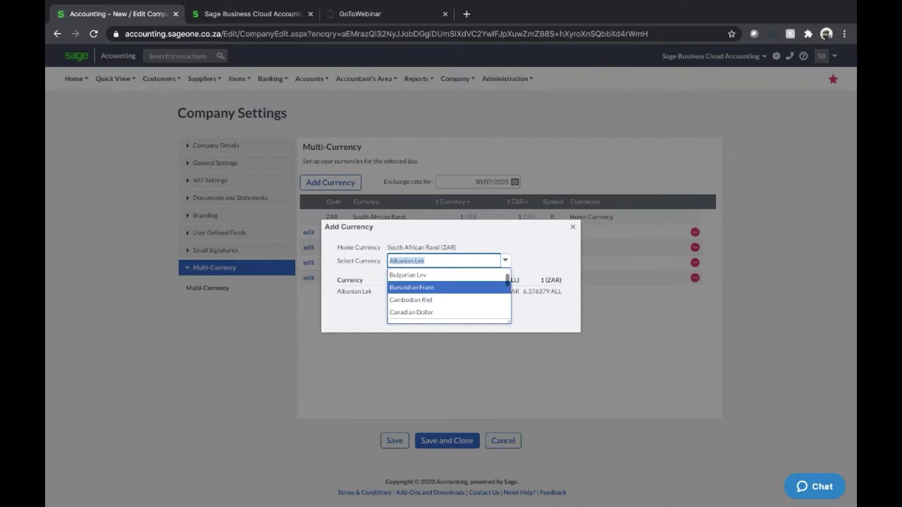
key(Down)
key(Down)
key(Down)
key(Down)
key(Down)
key(Down)
key(Down)
key(Down)
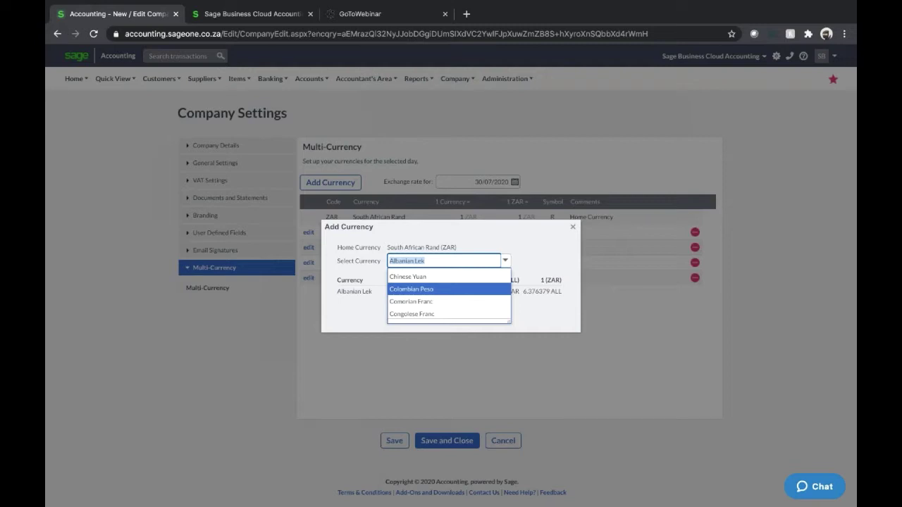
key(Down)
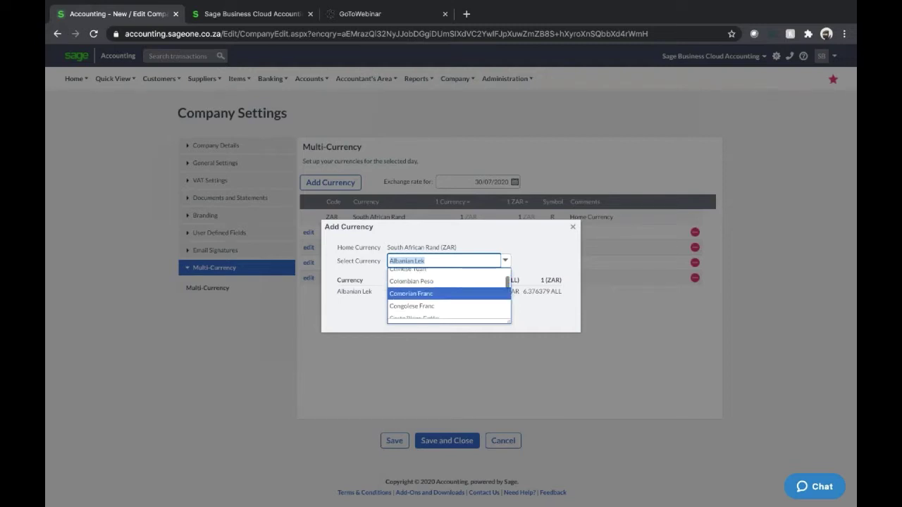
key(Down)
key(Down)
key(Down)
key(Down)
key(Down)
key(Down)
key(Down)
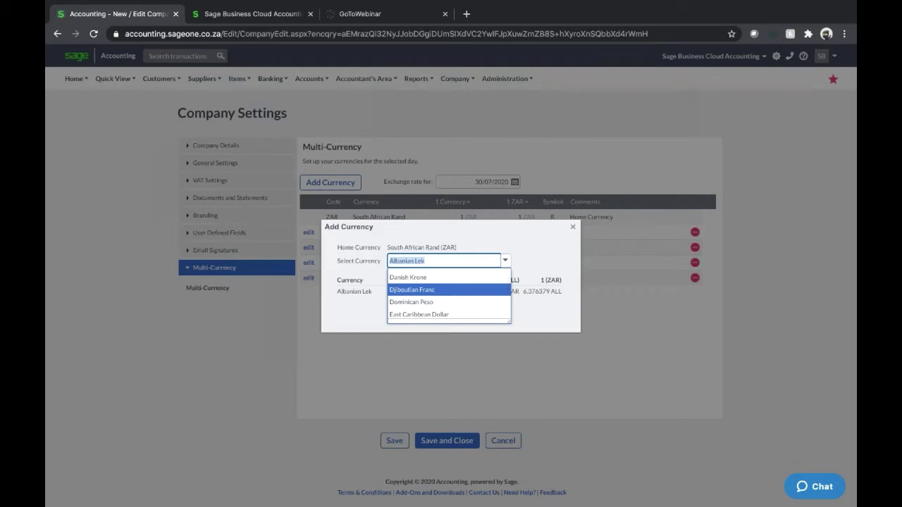
key(Down)
key(Down)
key(Down)
key(Down)
key(Down)
key(Down)
key(Down)
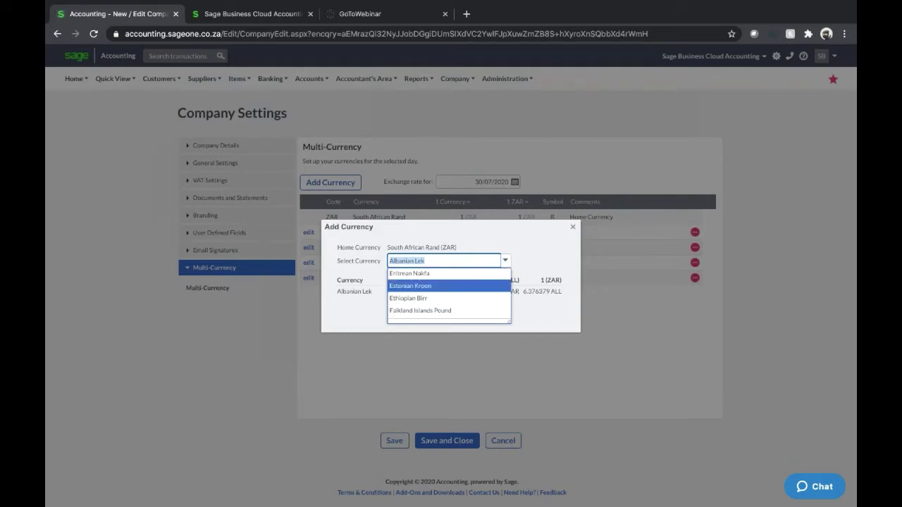
key(Return)
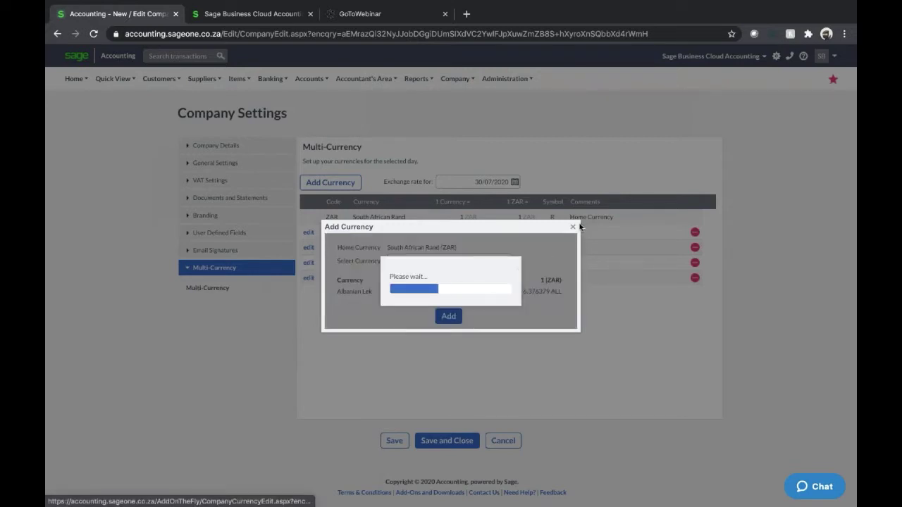
click(572, 227)
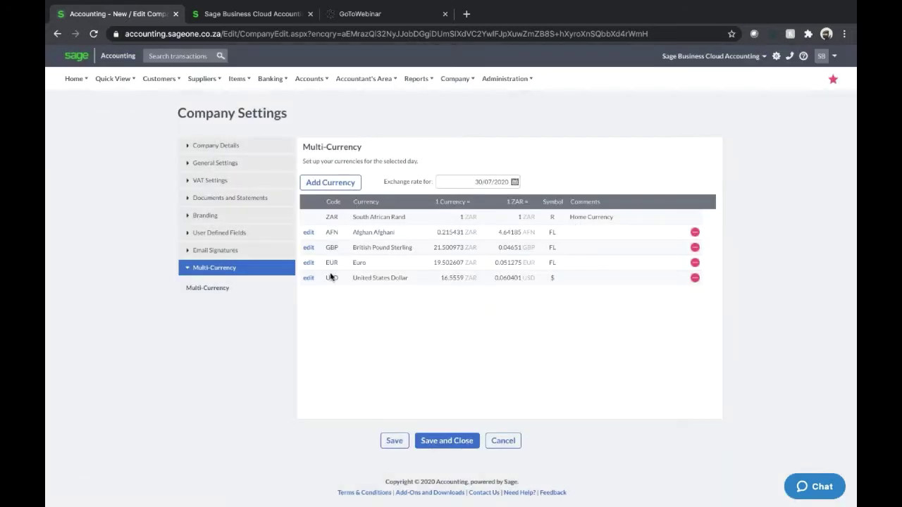
Try to set a custom United States Dollar exchange rate for 24/08/2020 to 28/08/2020
click(309, 248)
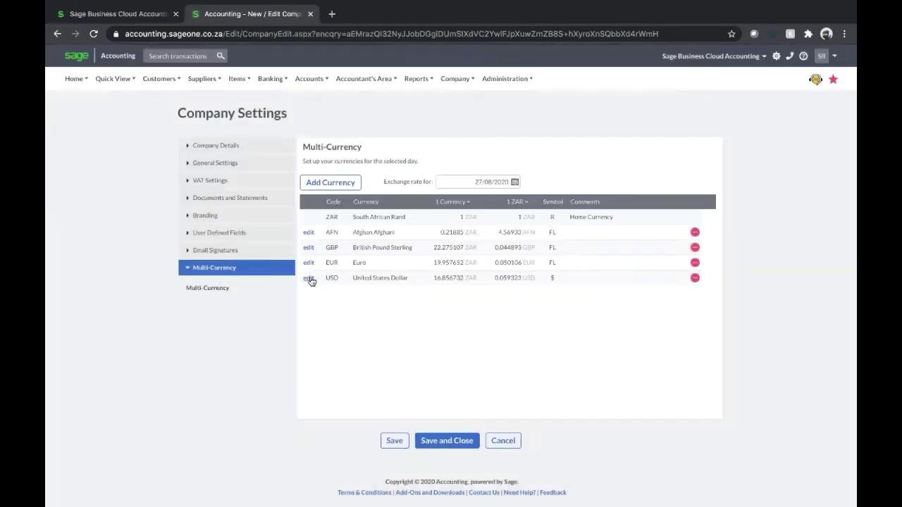
click(309, 278)
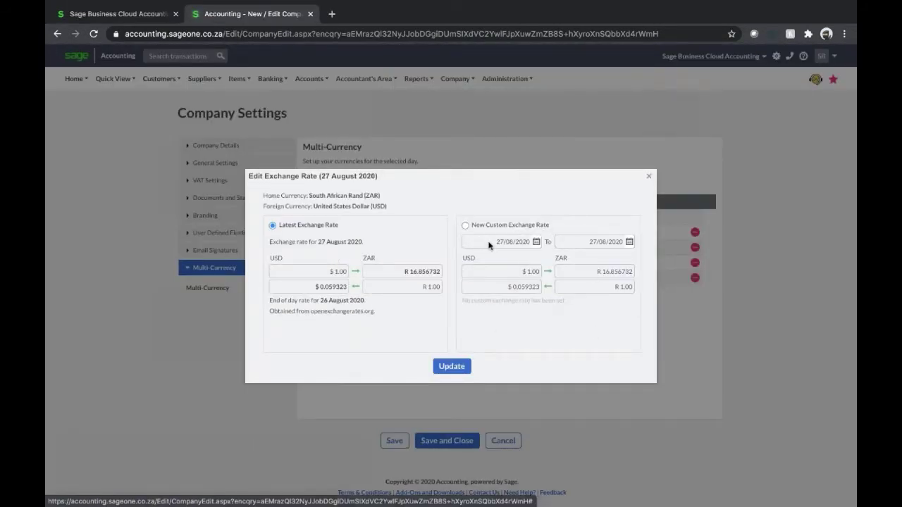
click(466, 227)
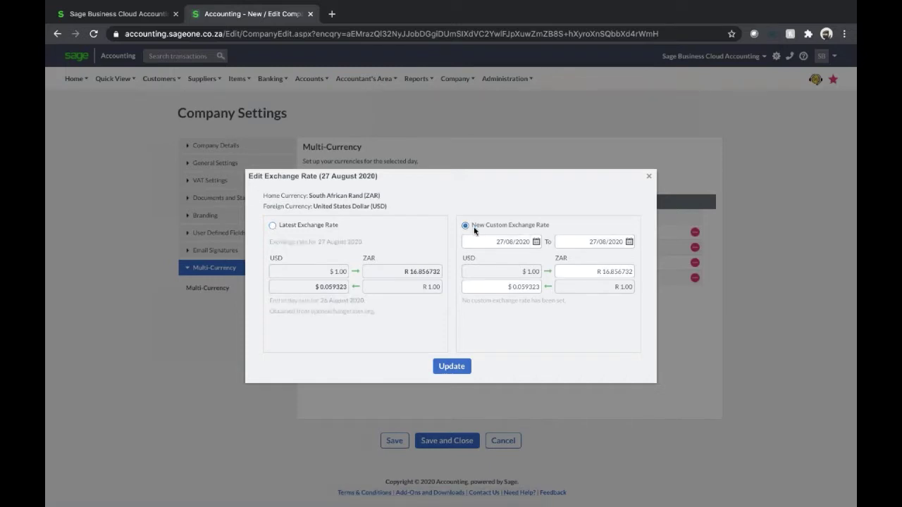
click(537, 244)
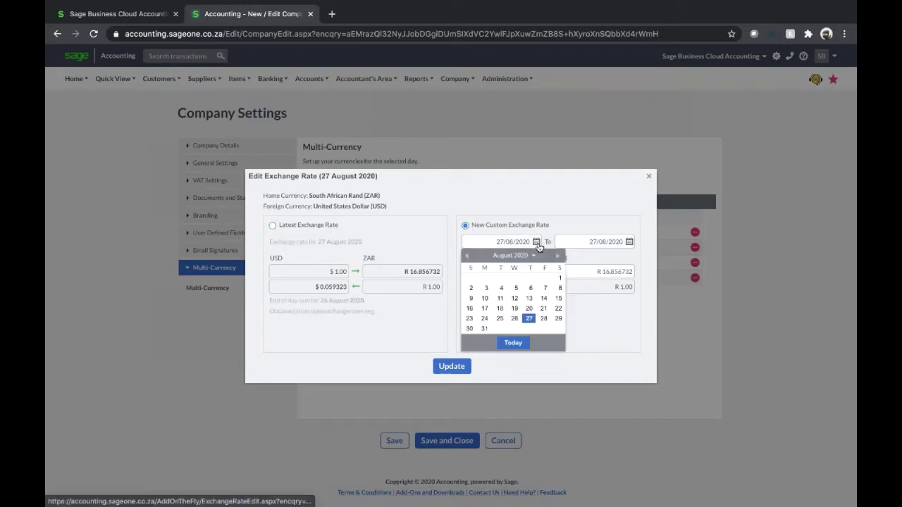
click(485, 320)
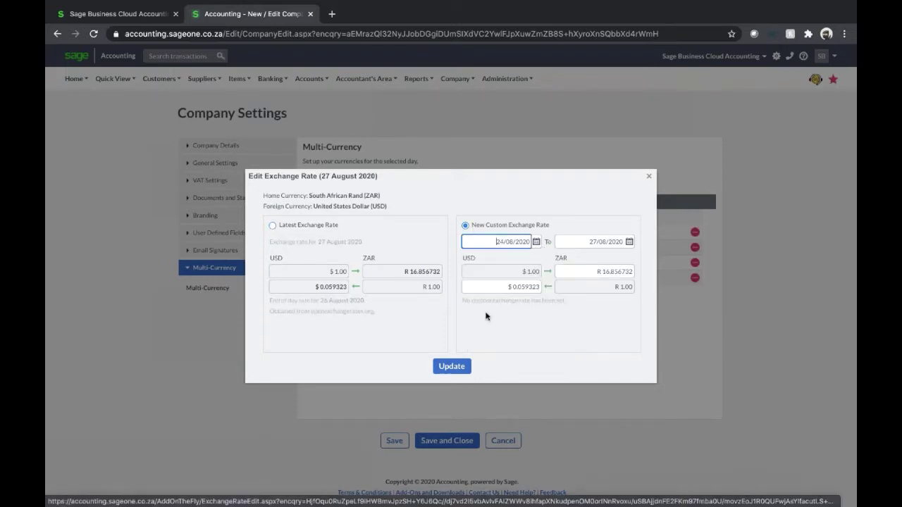
click(630, 242)
click(632, 320)
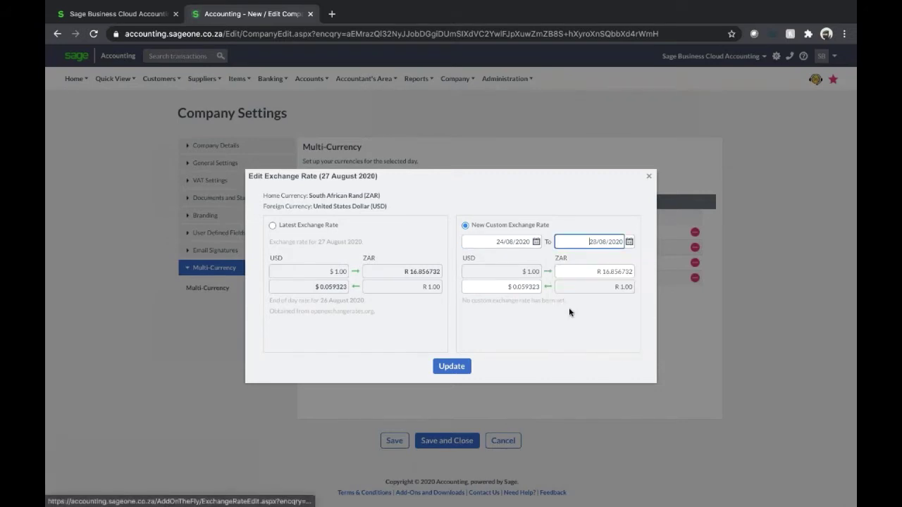
click(579, 271)
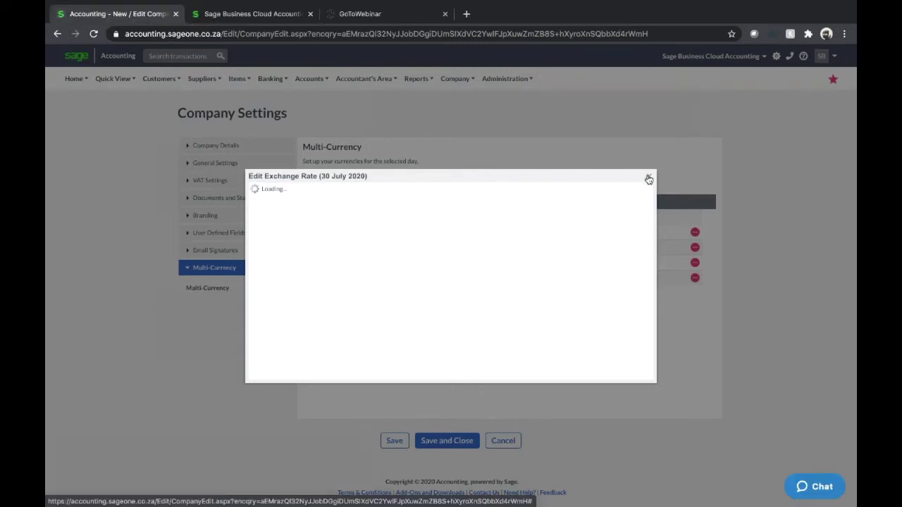
click(648, 176)
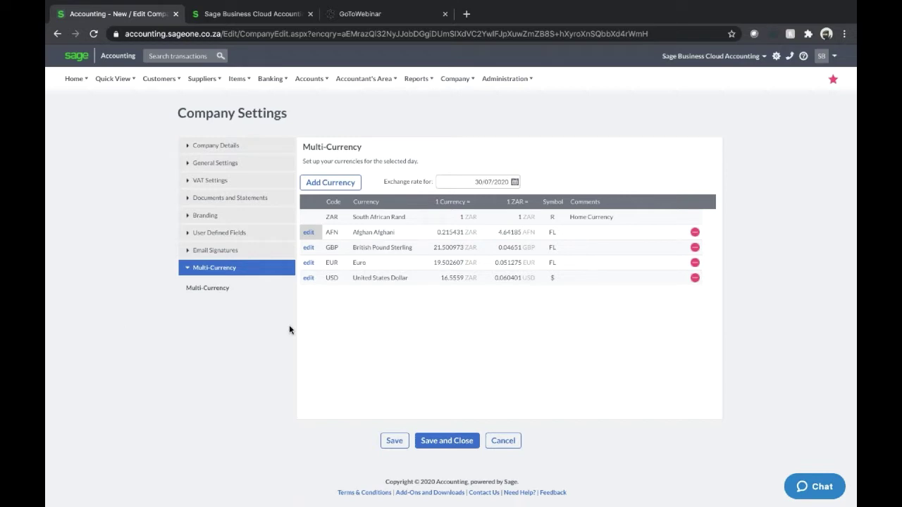
Review the Customer and Supplier Settings, focusing on the duplicate customer reference and duplicate supplier invoice number warnings
click(417, 78)
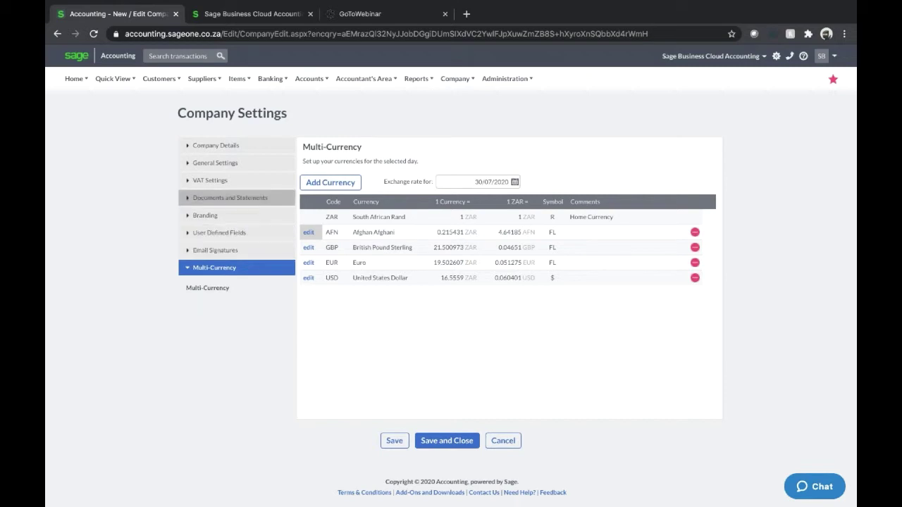
click(205, 165)
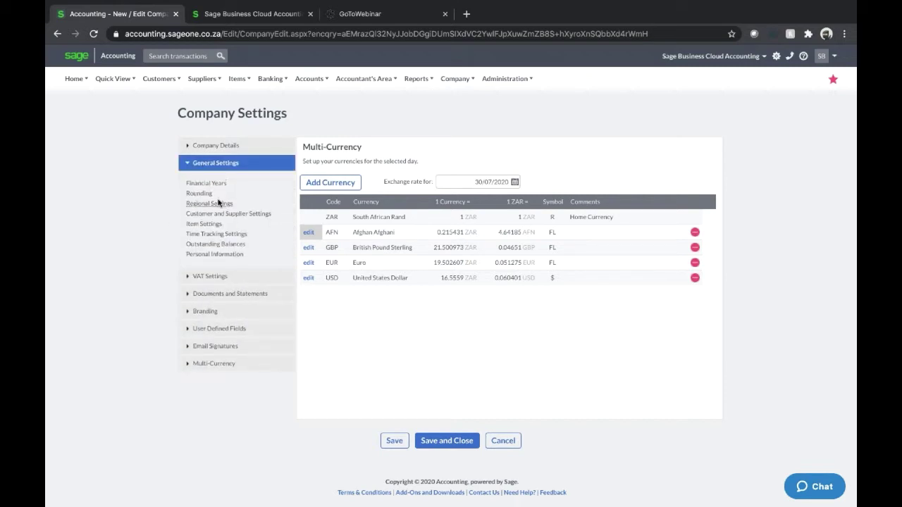
click(230, 215)
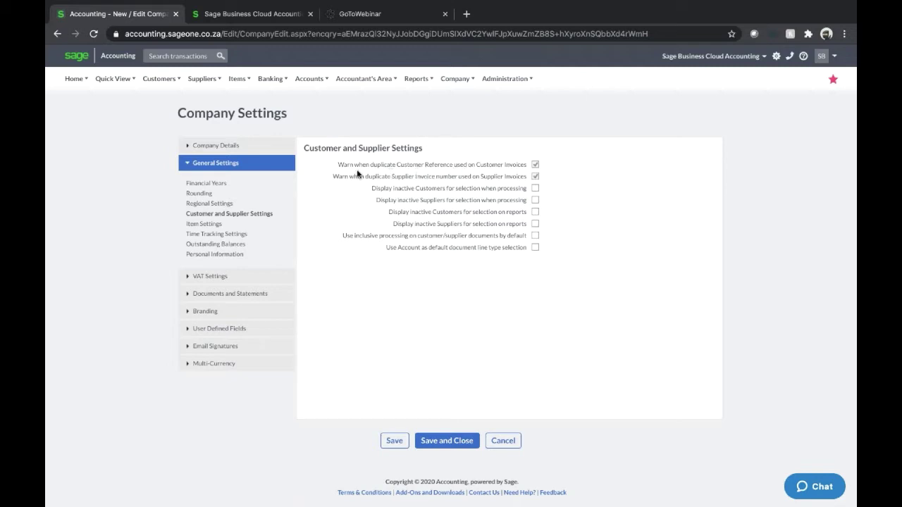
drag(338, 164, 438, 164)
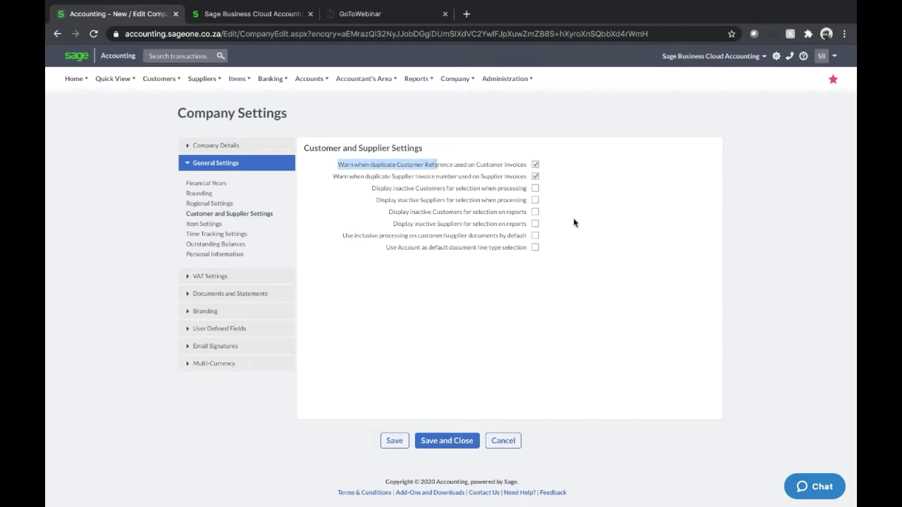
drag(337, 176, 397, 177)
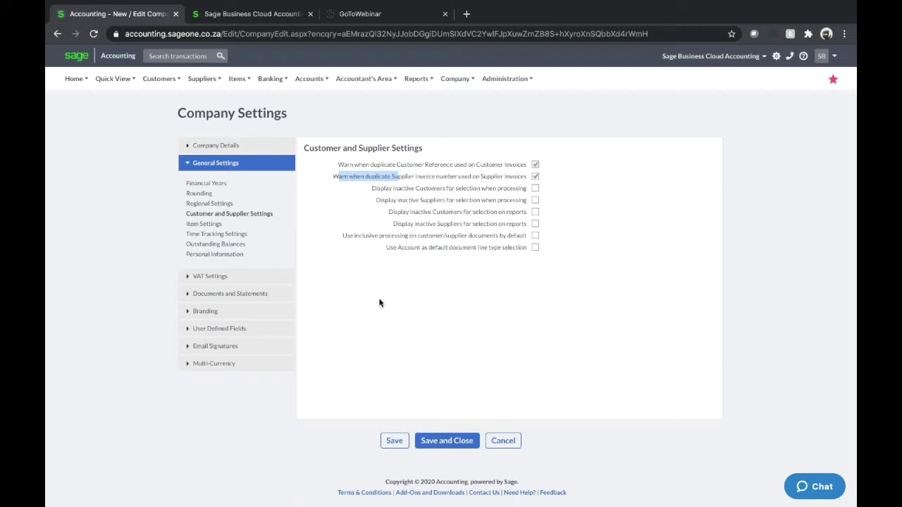
Review the Item Settings and their price lists, and view the Price Lists section of a new item
click(204, 224)
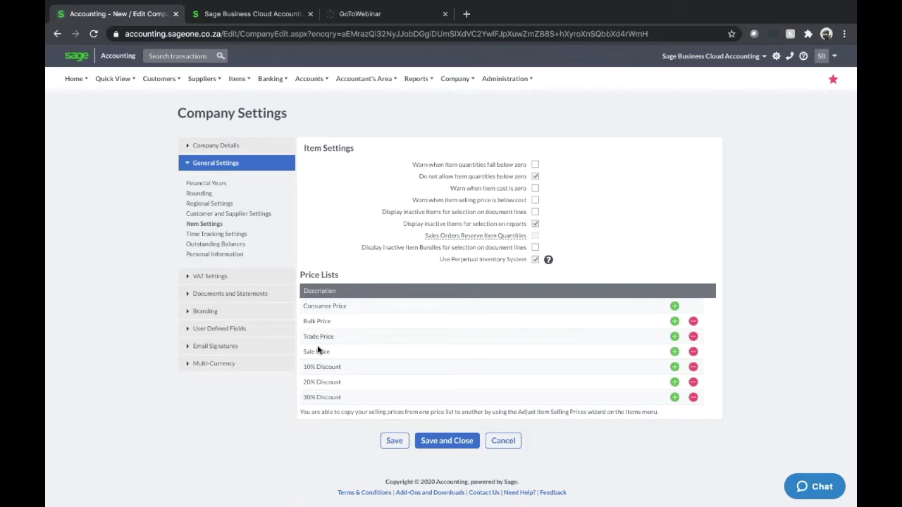
click(234, 78)
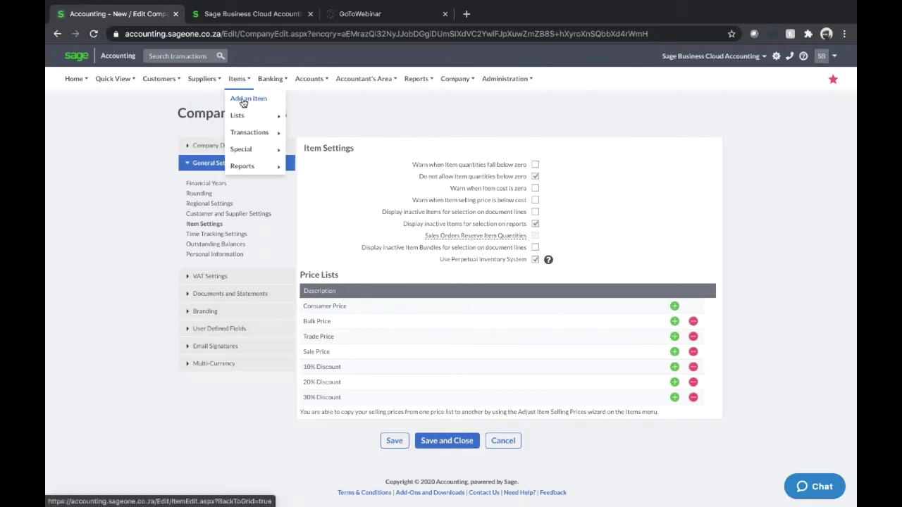
click(244, 103)
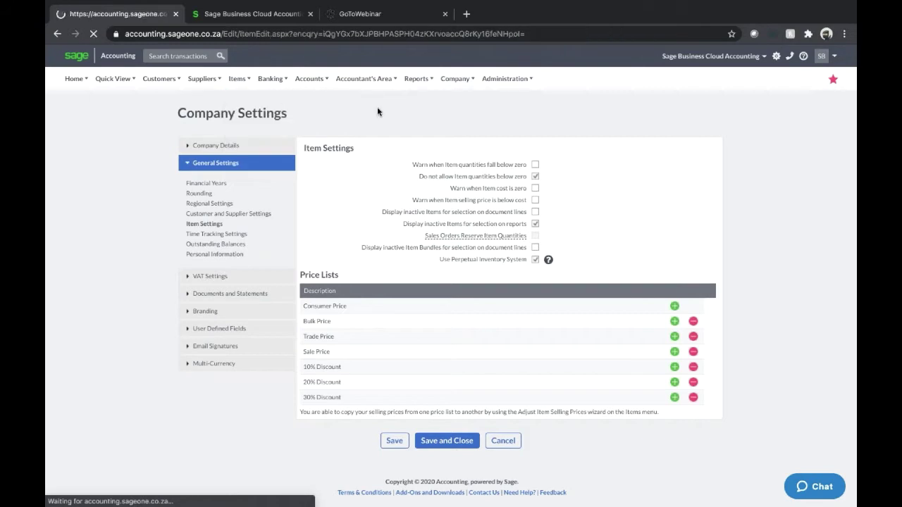
click(282, 253)
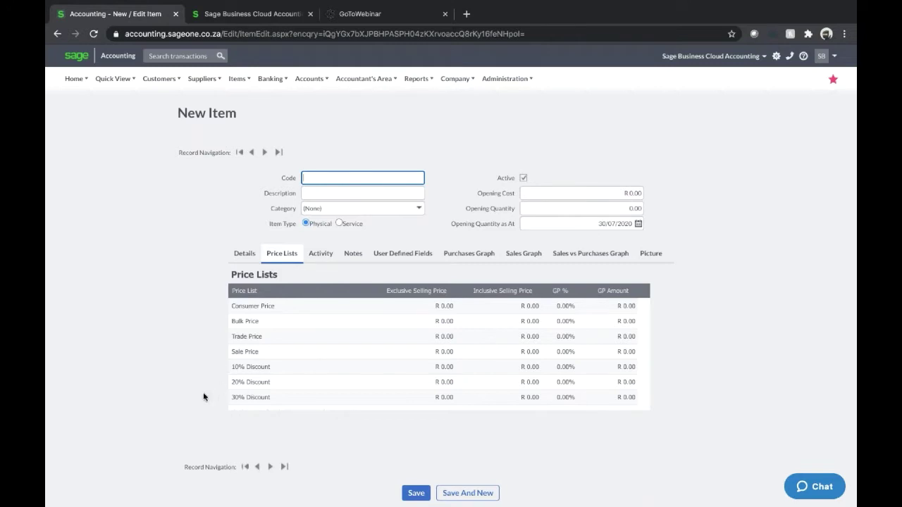
Open a new customer record and look through the options for its Default Price List
click(163, 82)
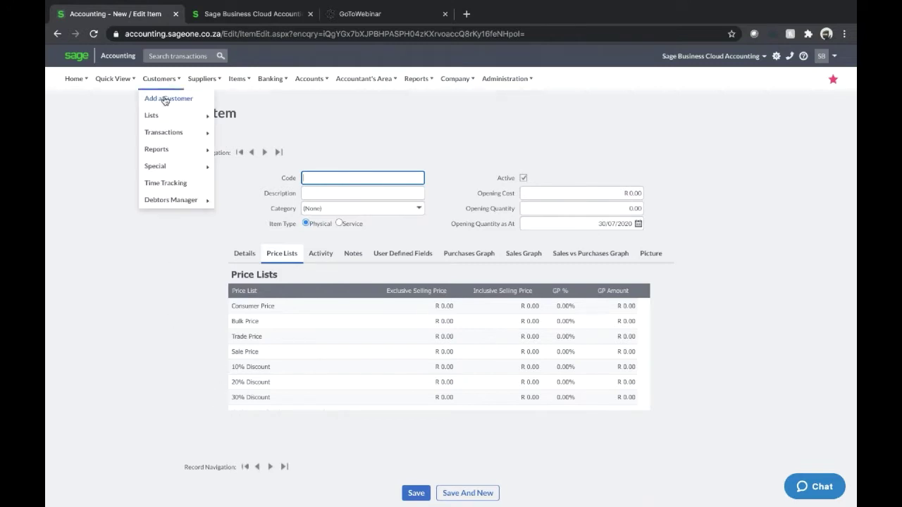
mouse_move(169, 133)
click(240, 198)
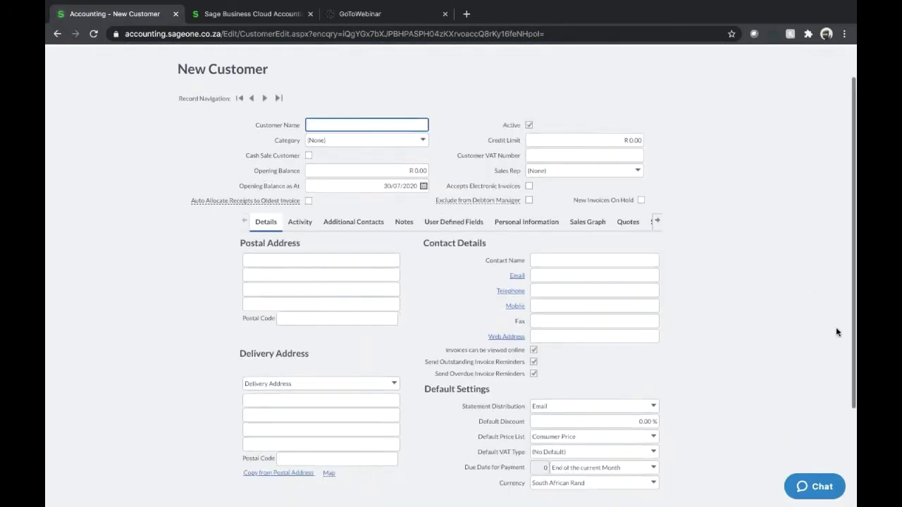
scroll(835, 331, down, 3)
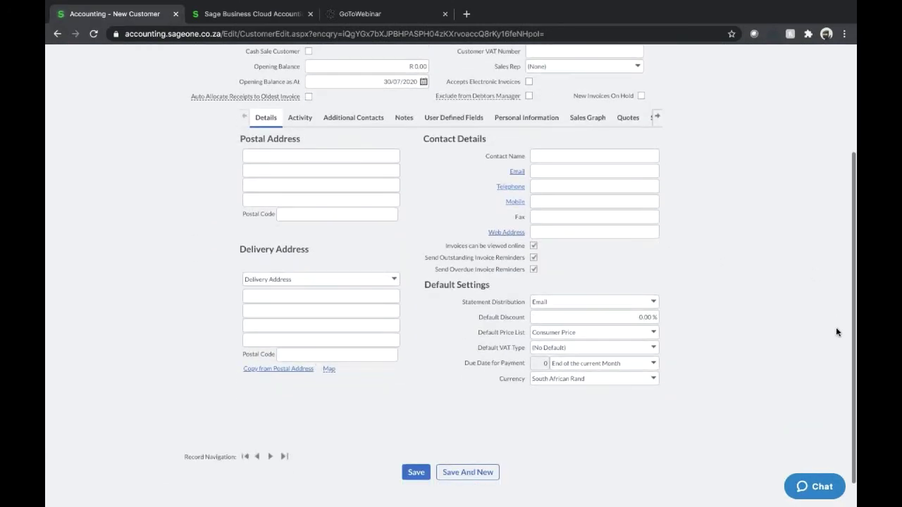
click(654, 335)
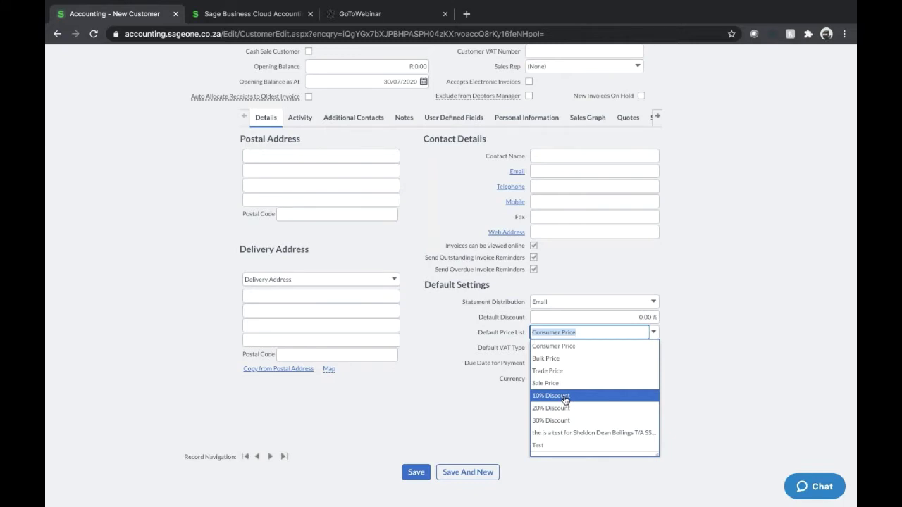
click(740, 340)
scroll(741, 341, up, 5)
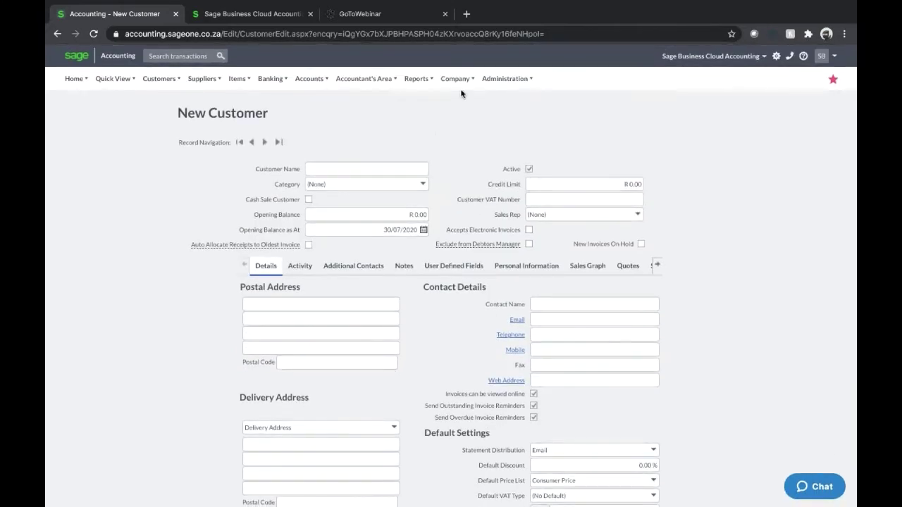
Return to the Company Settings and review the Time Tracking Settings, including the timesheet lockdown date
click(456, 79)
click(462, 116)
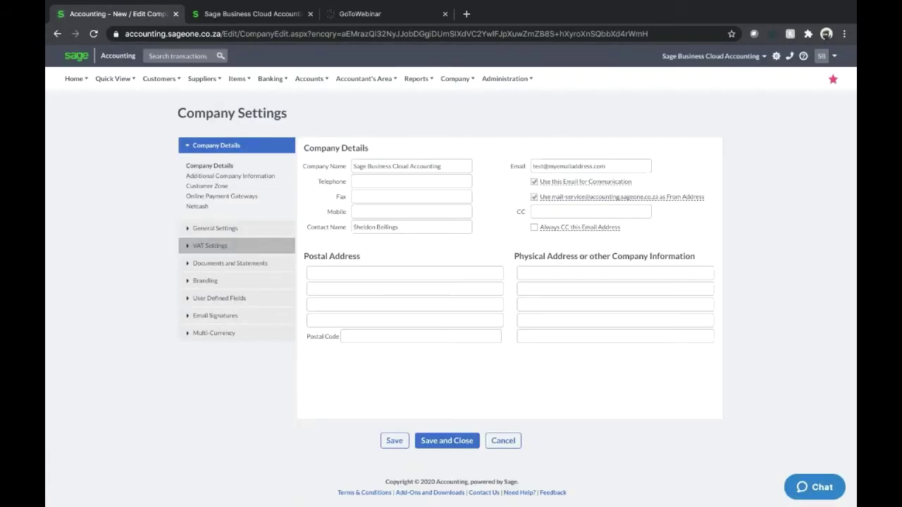
click(241, 230)
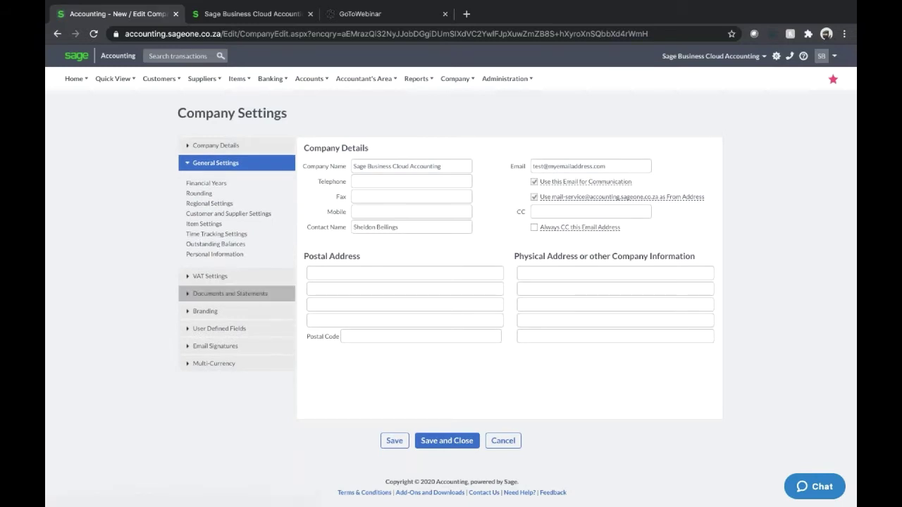
click(213, 236)
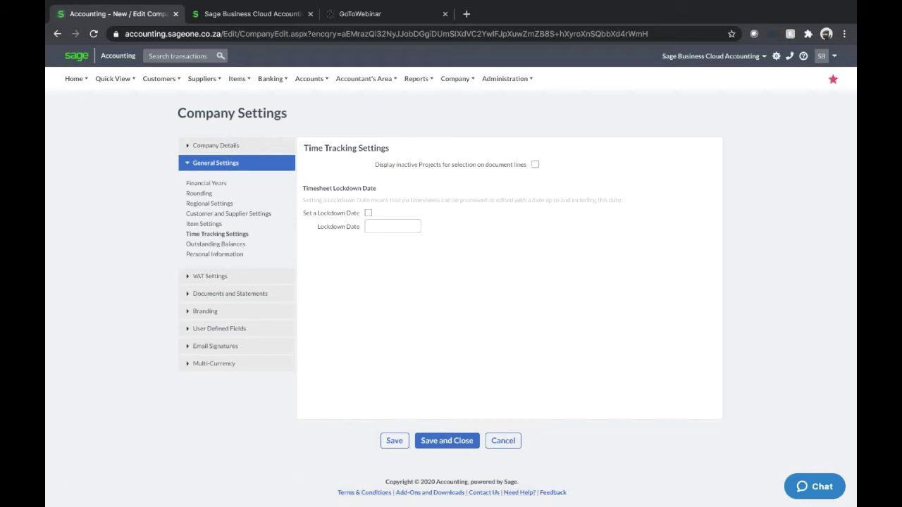
Review the Outstanding Balances settings with the Run Ageing Based On options, and the VAT Settings with their VAT system and rates
click(215, 245)
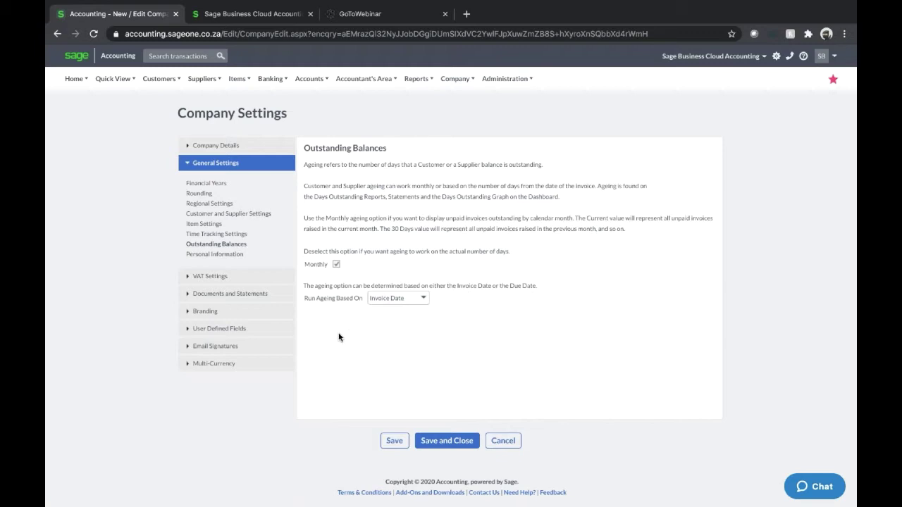
click(425, 302)
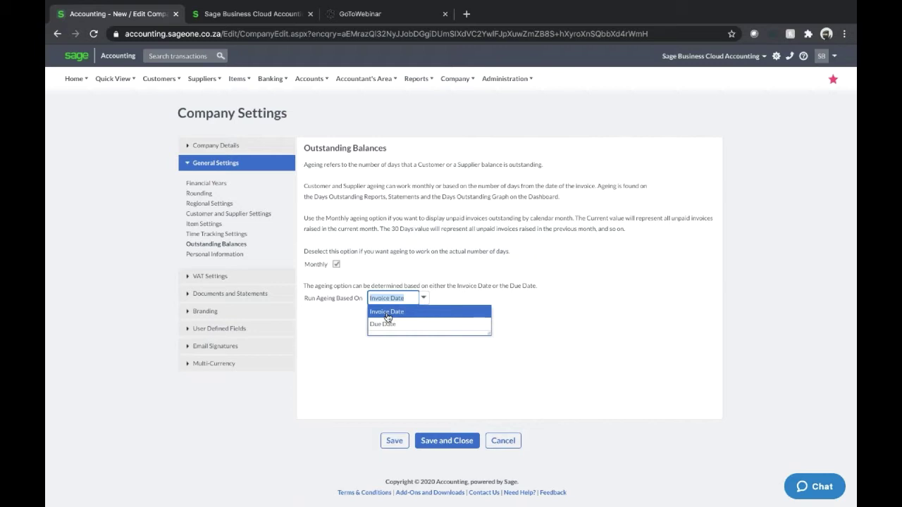
click(499, 240)
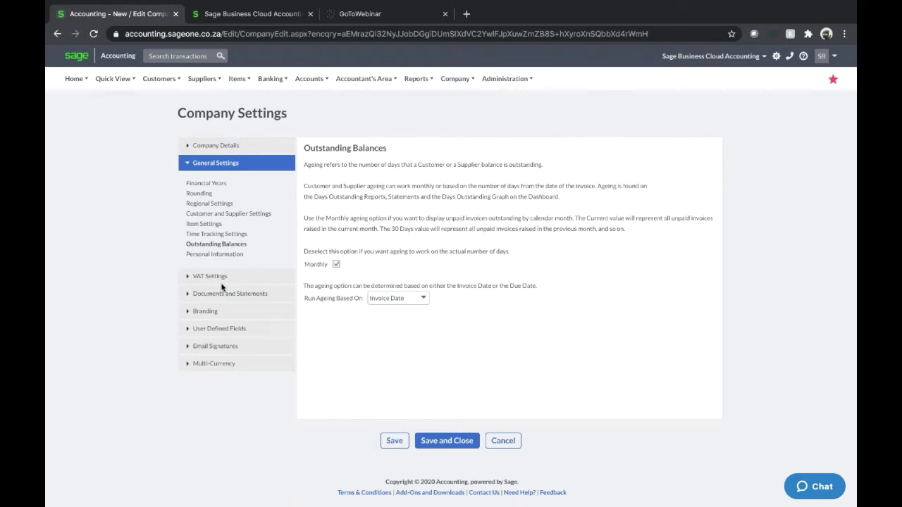
click(212, 276)
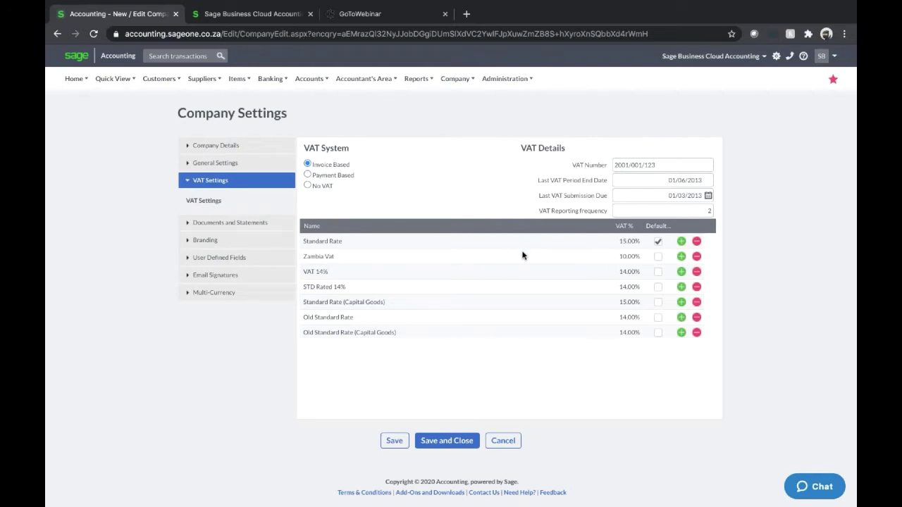
click(416, 78)
Examine the Statement Messages under Documents and Statements, going through the message fields for each ageing period from Current to 120+ Days
click(204, 224)
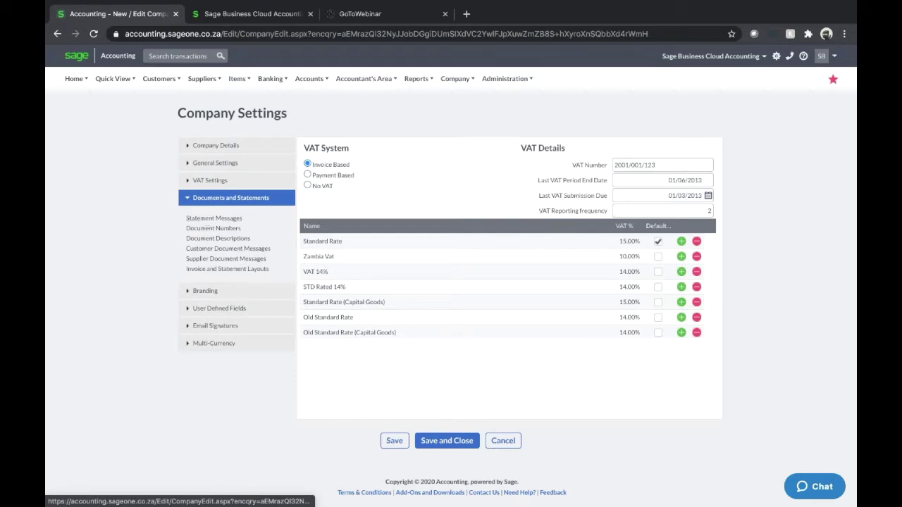
click(210, 218)
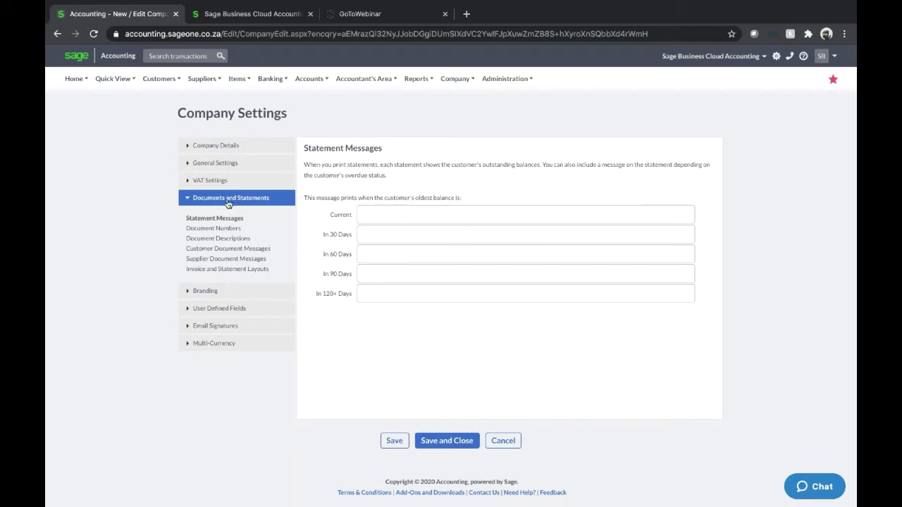
click(407, 217)
click(403, 236)
click(403, 217)
click(400, 236)
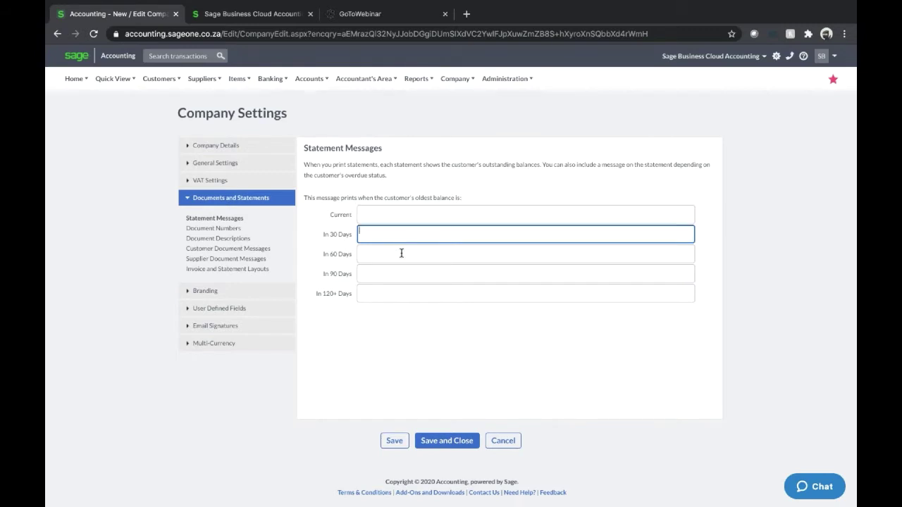
click(401, 255)
click(401, 275)
click(401, 292)
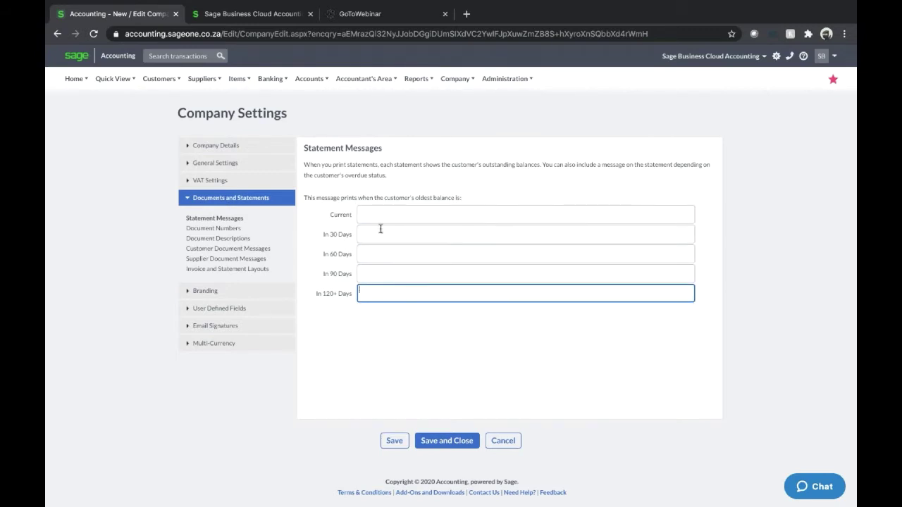
click(386, 230)
click(387, 252)
click(386, 273)
click(387, 292)
click(396, 258)
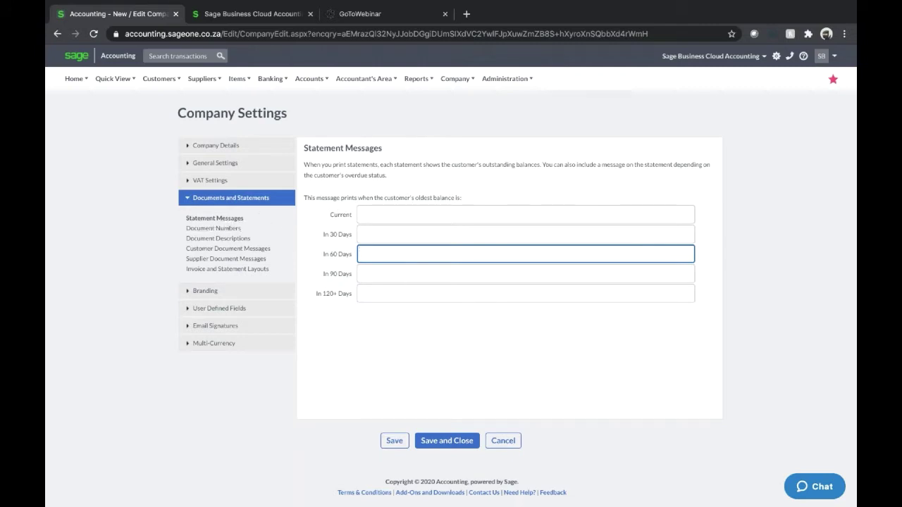
Set the new document number for Customer Invoice to Inv100000 in the Document Numbers settings
click(220, 229)
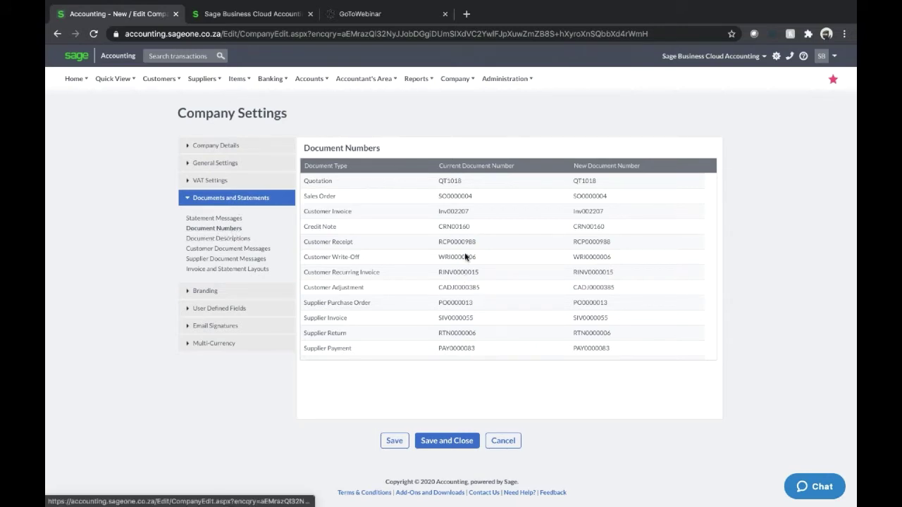
click(592, 211)
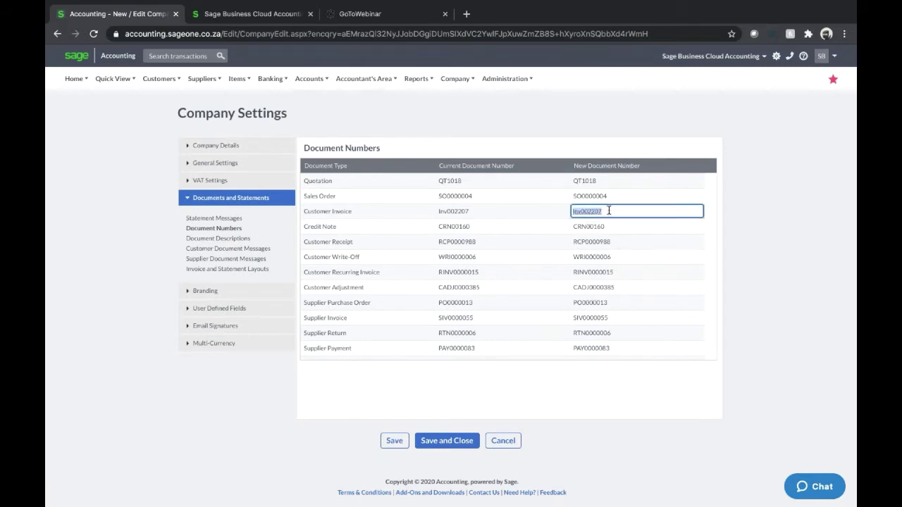
key(BackSpace)
key(BackSpace)
key(BackSpace)
key(BackSpace)
key(BackSpace)
key(BackSpace)
text(10000)
text(0)
key(Tab)
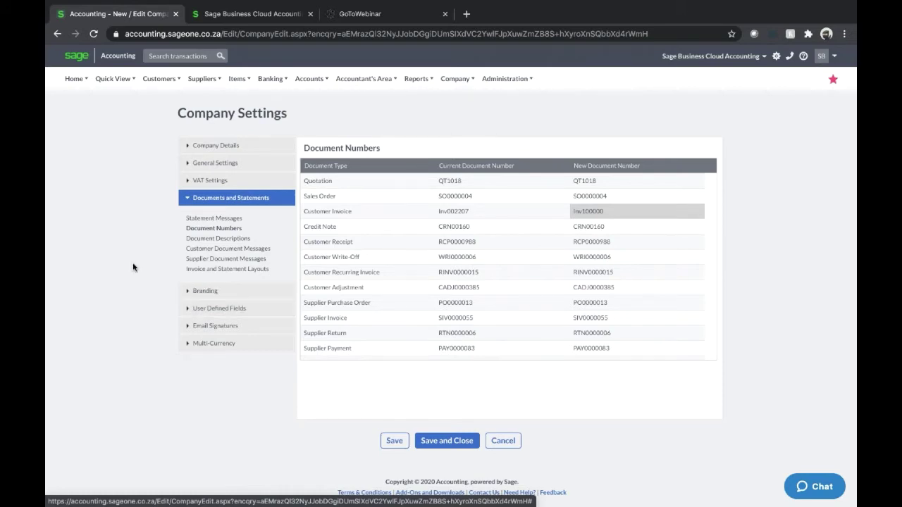
View the Document Descriptions, and clear the default Quote message in the Customer Document Messages
click(226, 239)
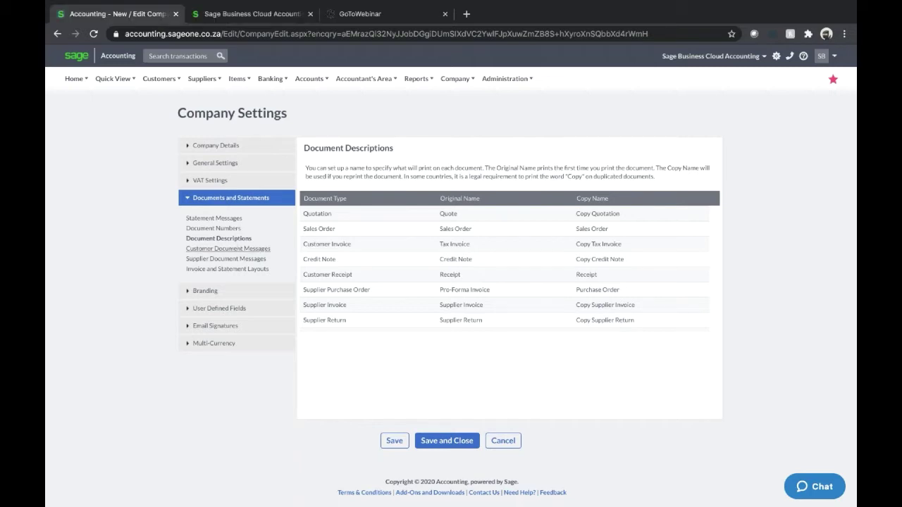
click(235, 248)
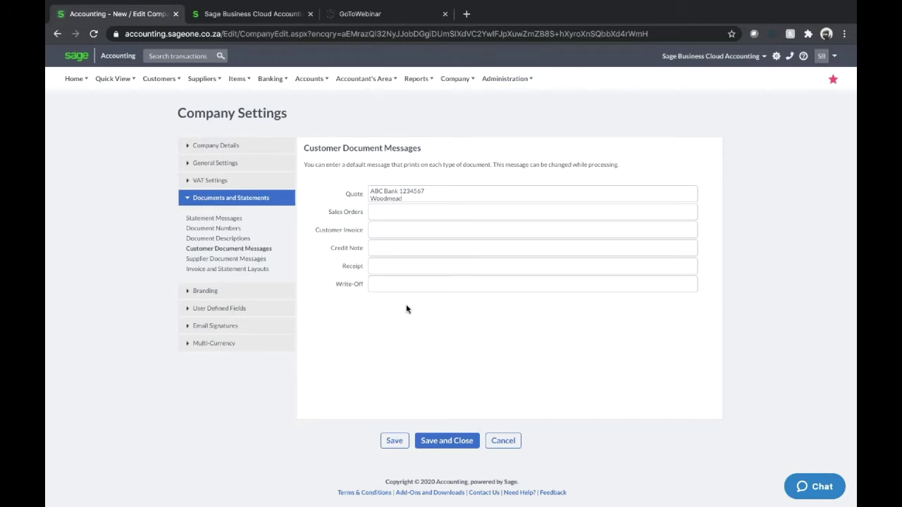
click(421, 197)
key(ctrl+a)
key(BackSpace)
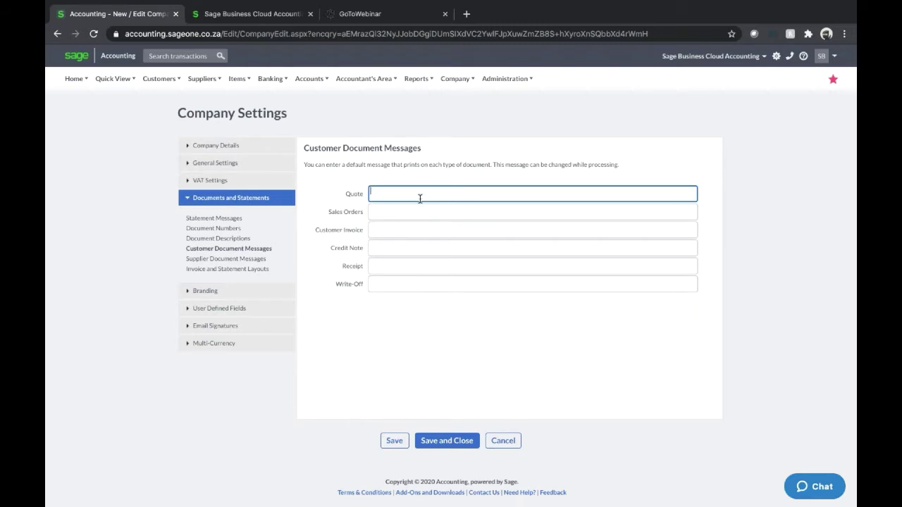
Try "New Porsche 911 Turbo S" as the default Customer Invoice message and clear it again
click(411, 215)
click(409, 233)
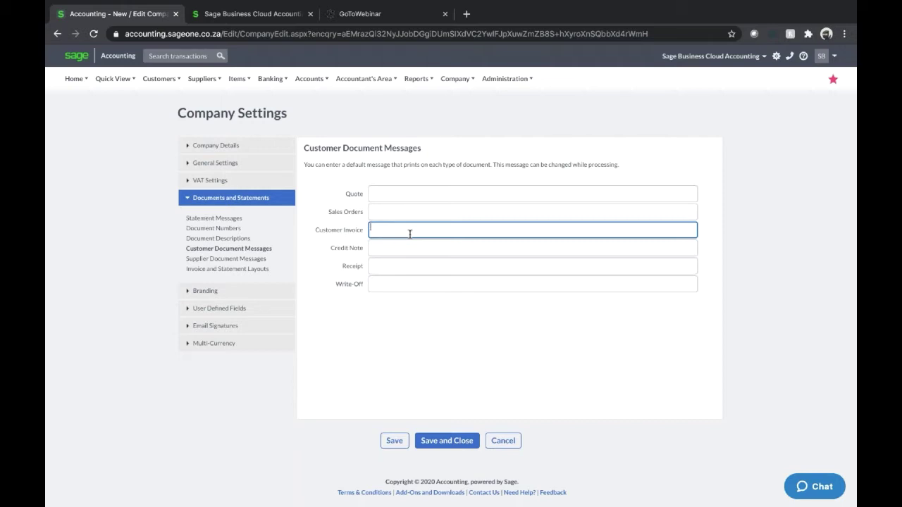
text(New Porsche 911 Turbo S)
drag(488, 226, 279, 229)
key(BackSpace)
click(796, 289)
click(439, 232)
View the Supplier Document Messages, and look at the additional layouts available for invoices and statements
click(227, 258)
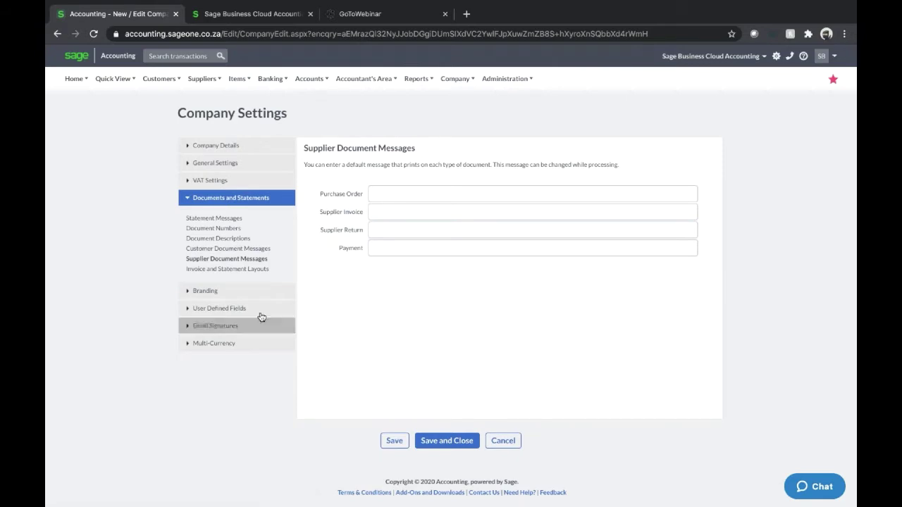
click(252, 271)
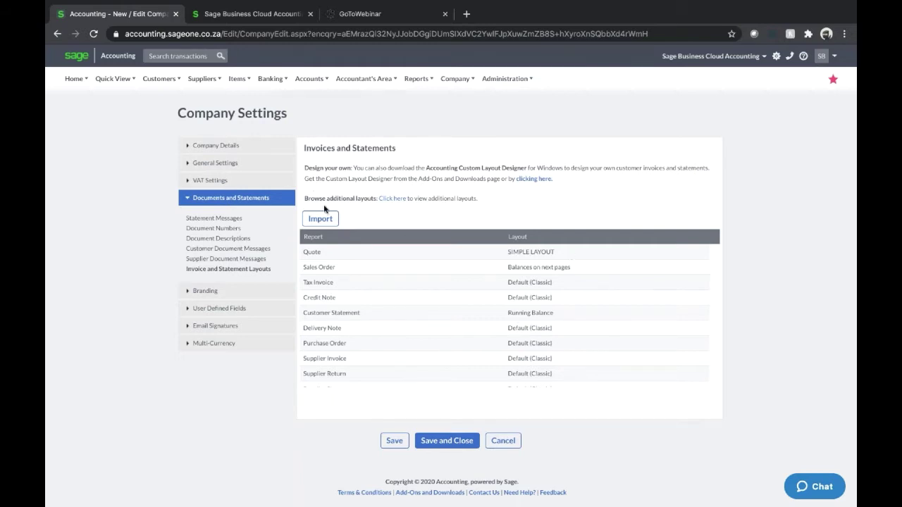
click(393, 199)
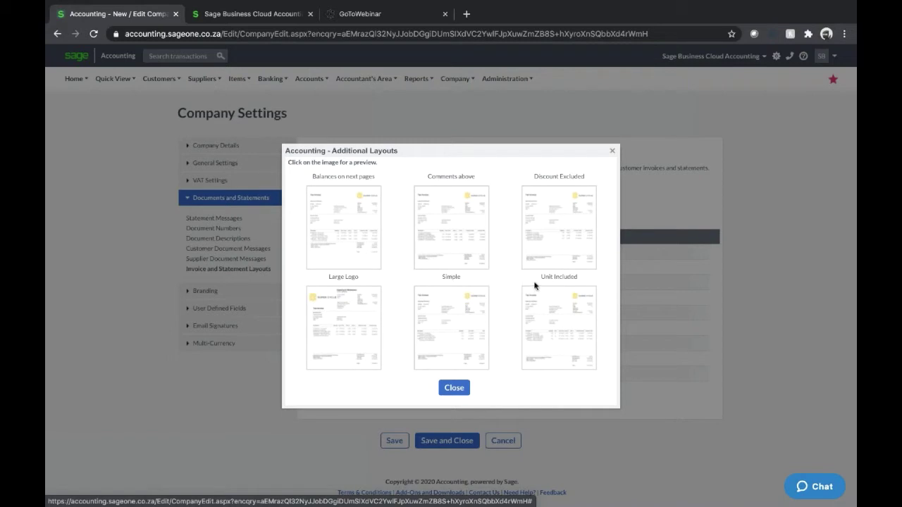
click(612, 151)
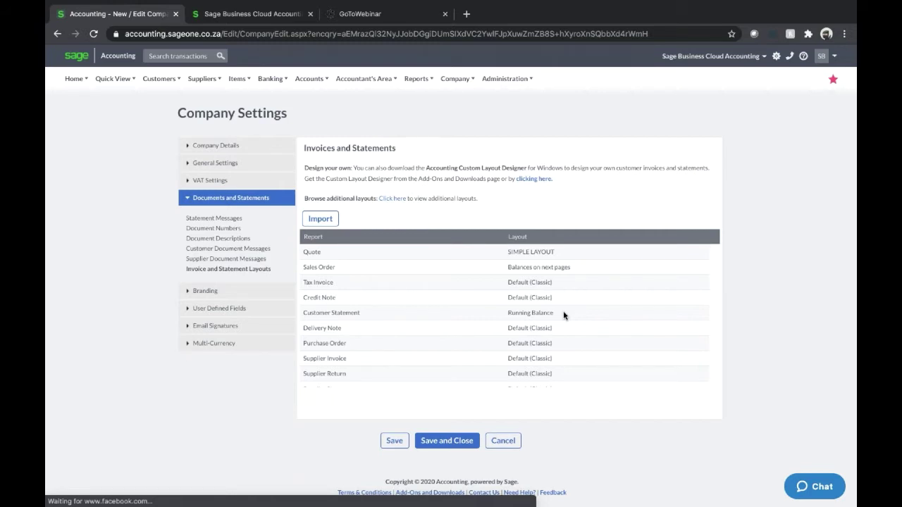
Highlight the Custom Layout Designer mention in the design-your-own note and follow the link for getting the designer
drag(427, 168, 528, 167)
click(468, 168)
drag(459, 168, 528, 169)
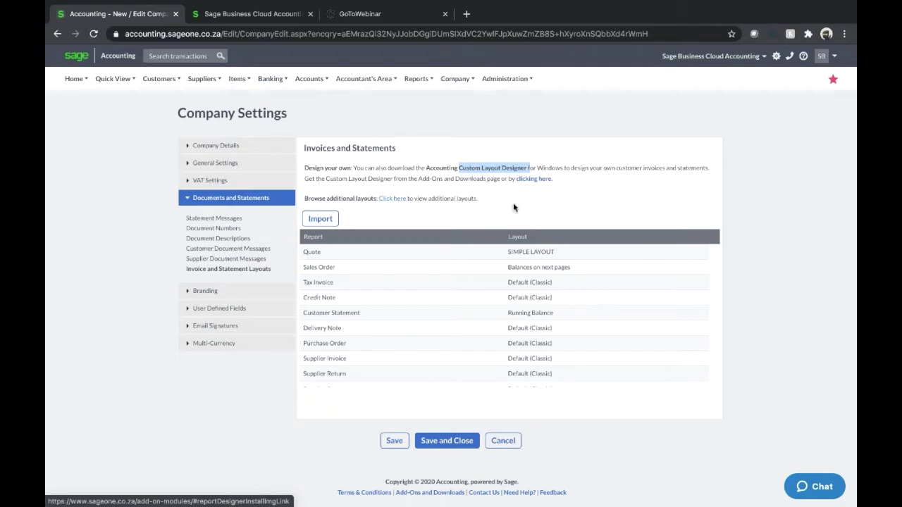
click(527, 179)
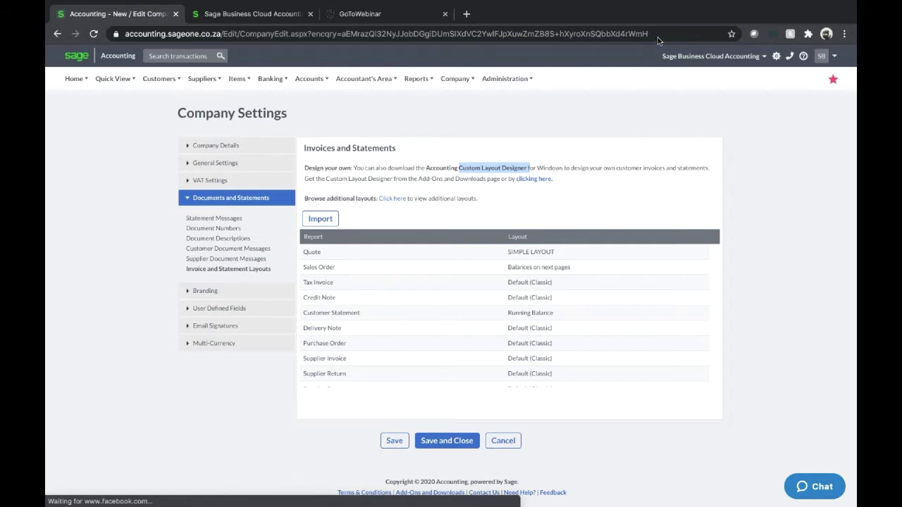
Review the Branding settings for the company logo, including the options for its position on invoices and statements
click(196, 294)
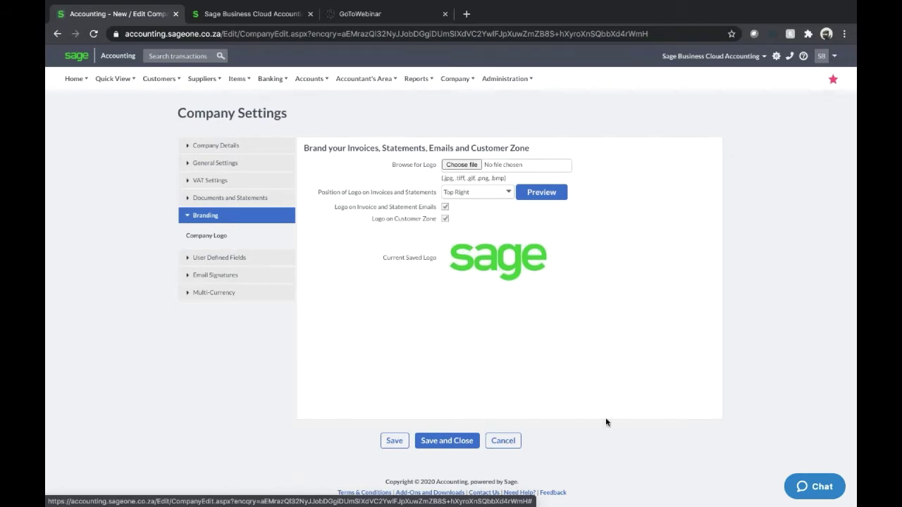
click(458, 78)
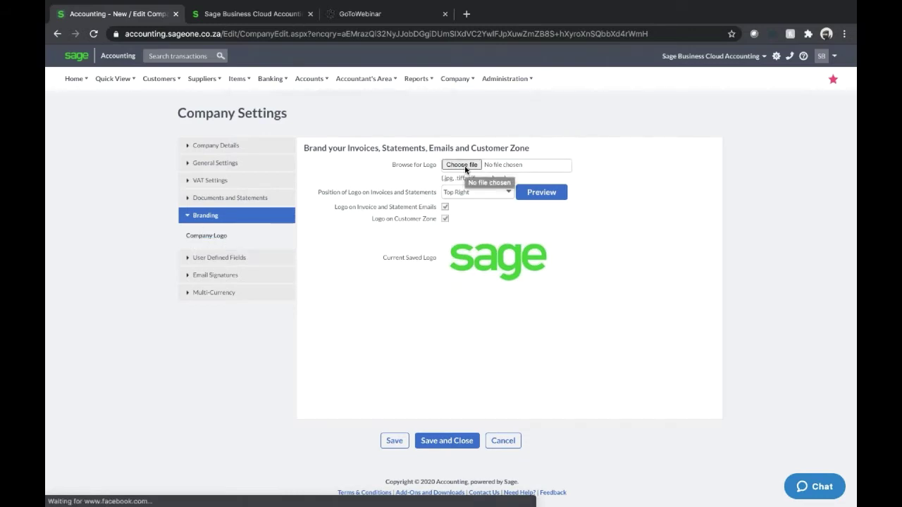
click(508, 192)
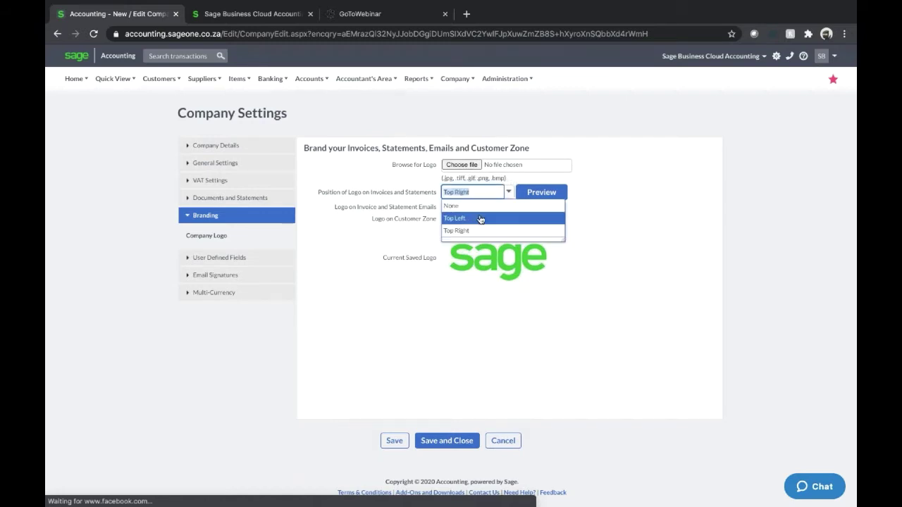
click(609, 280)
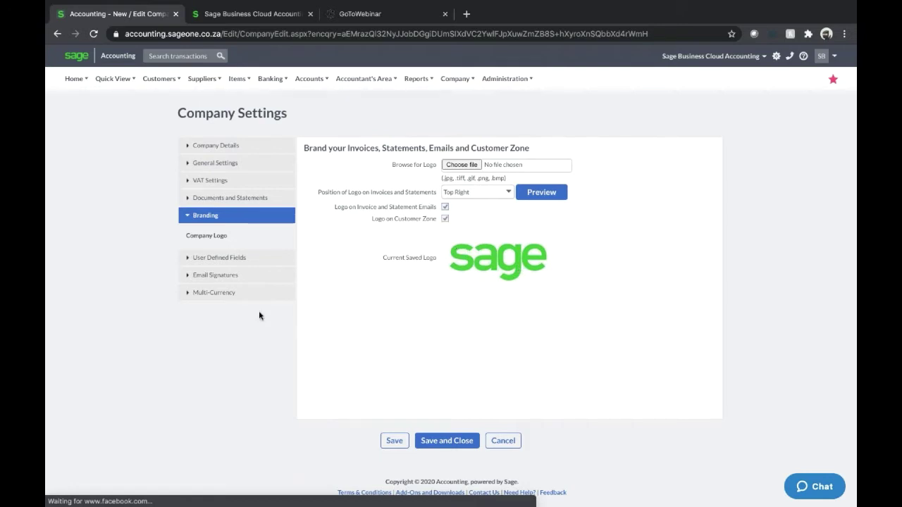
Look through the User Defined Fields for customers, suppliers, items, assets, and documents and transactions
click(203, 258)
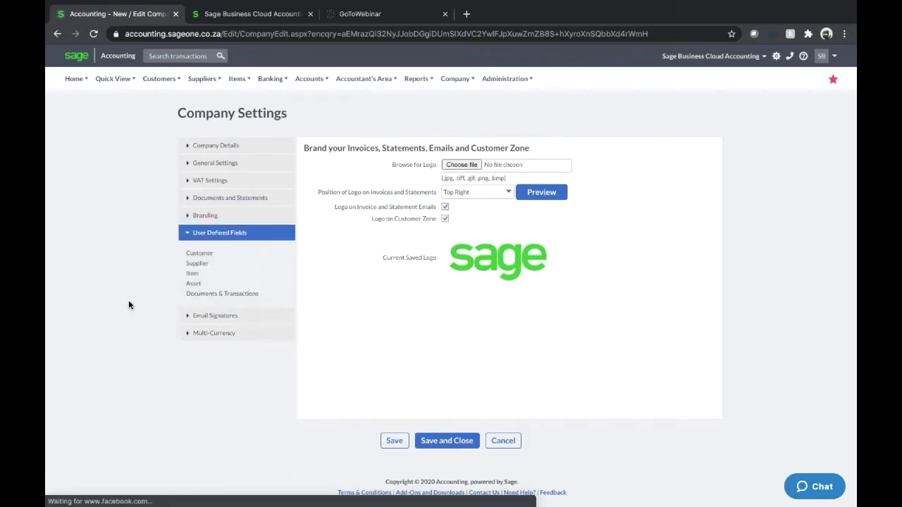
click(209, 254)
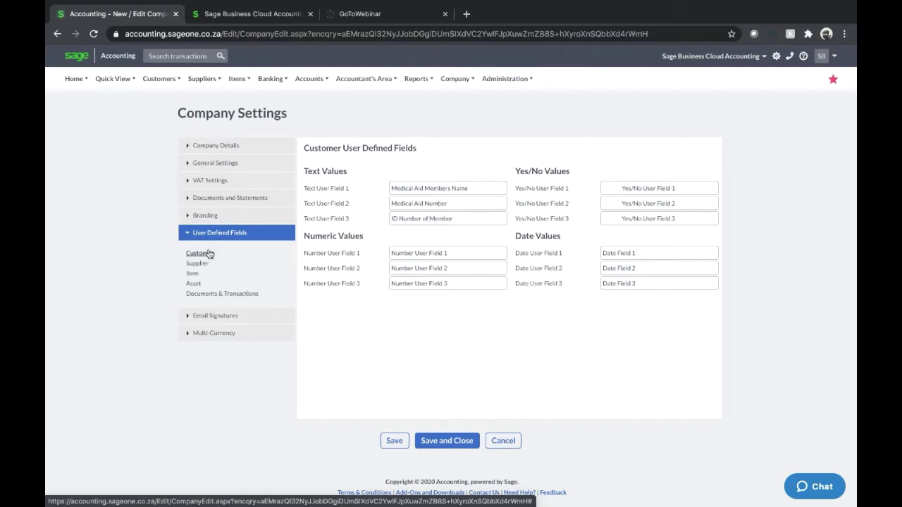
click(197, 264)
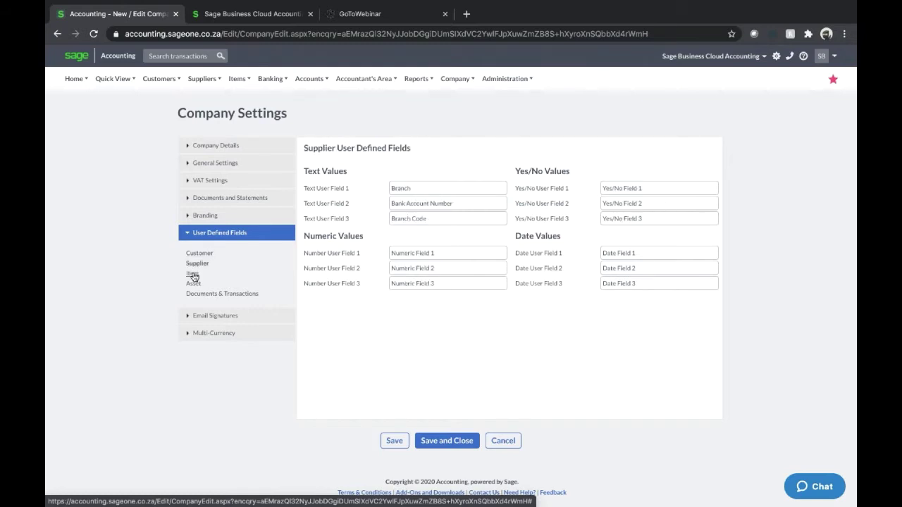
click(193, 274)
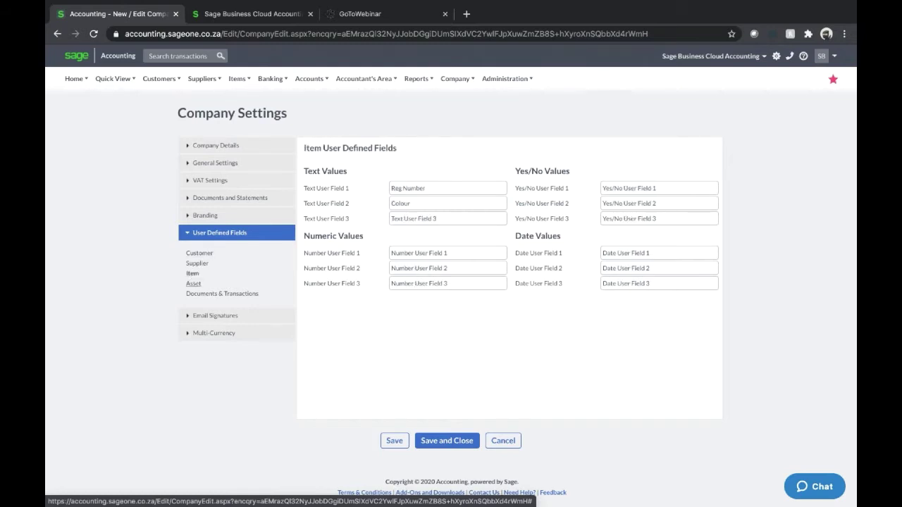
click(193, 283)
click(221, 294)
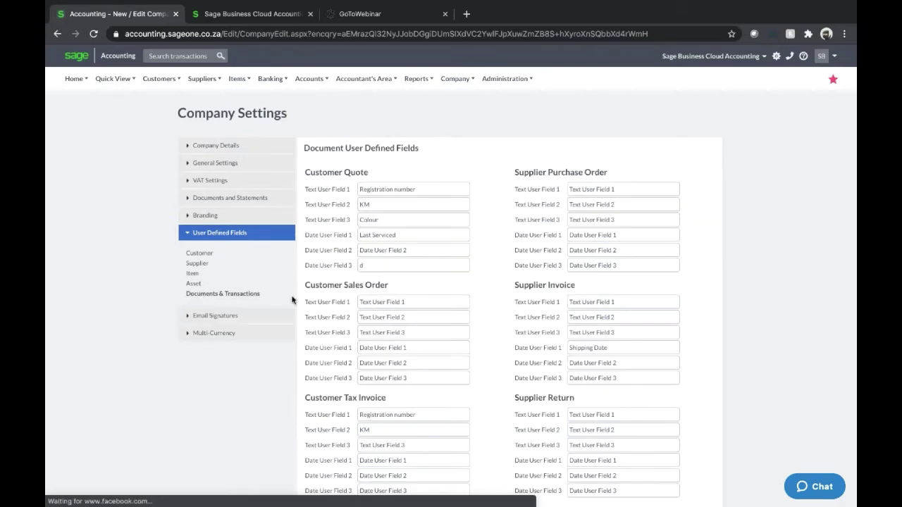
Return to the Customer User Defined Fields and examine the three text user fields
click(200, 253)
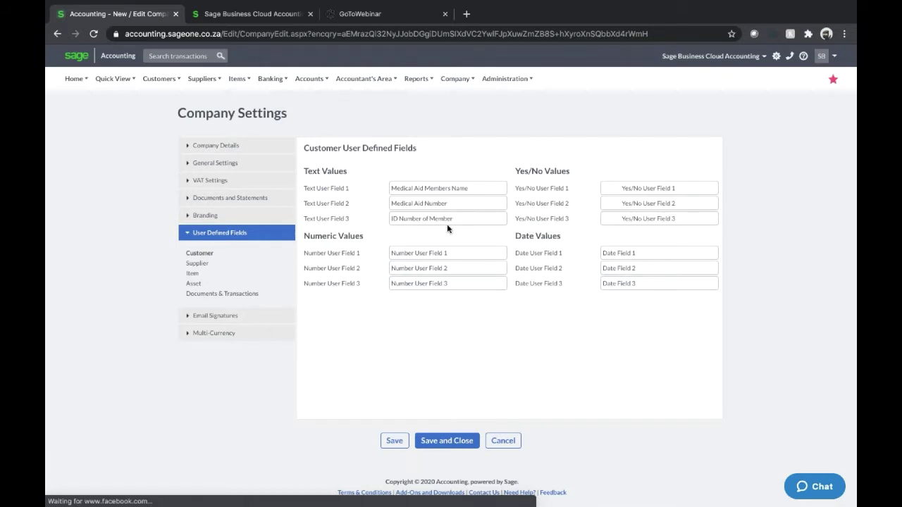
click(481, 189)
click(476, 203)
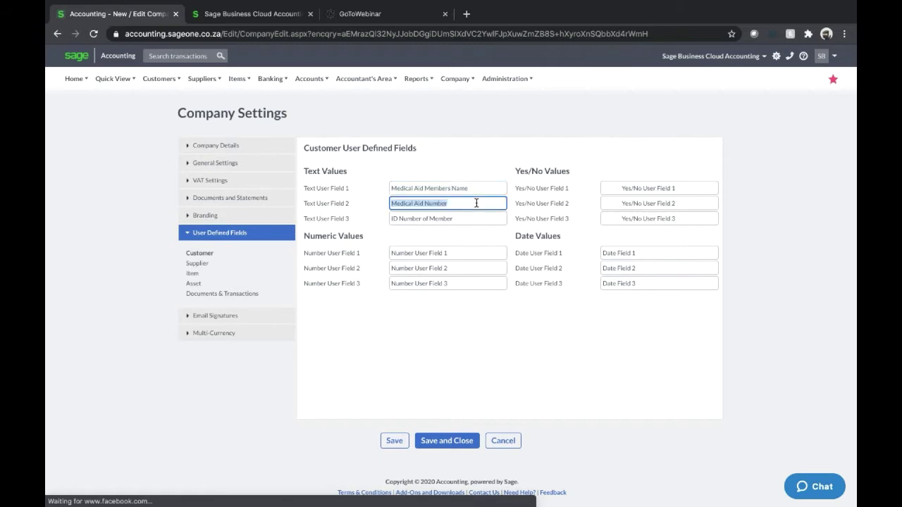
click(475, 218)
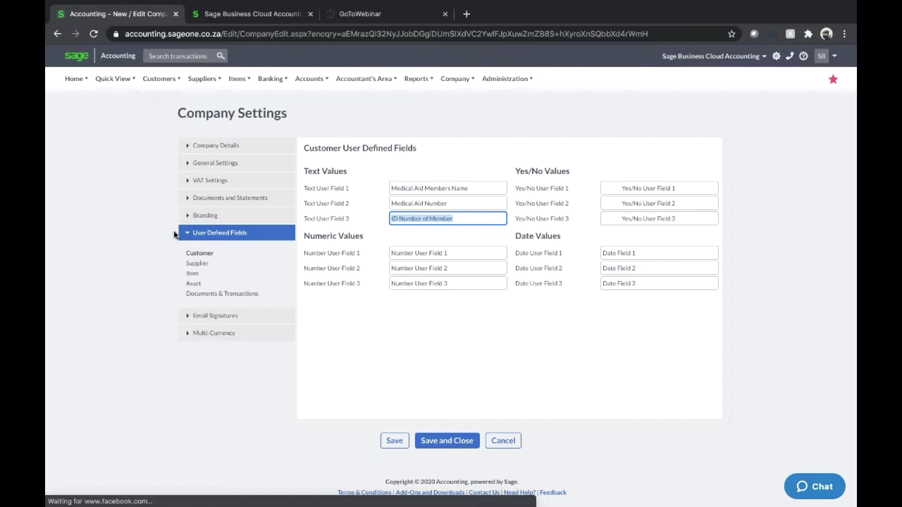
Start a new customer record and examine the medical aid text fields in its User Defined Fields
mouse_move(160, 78)
click(166, 98)
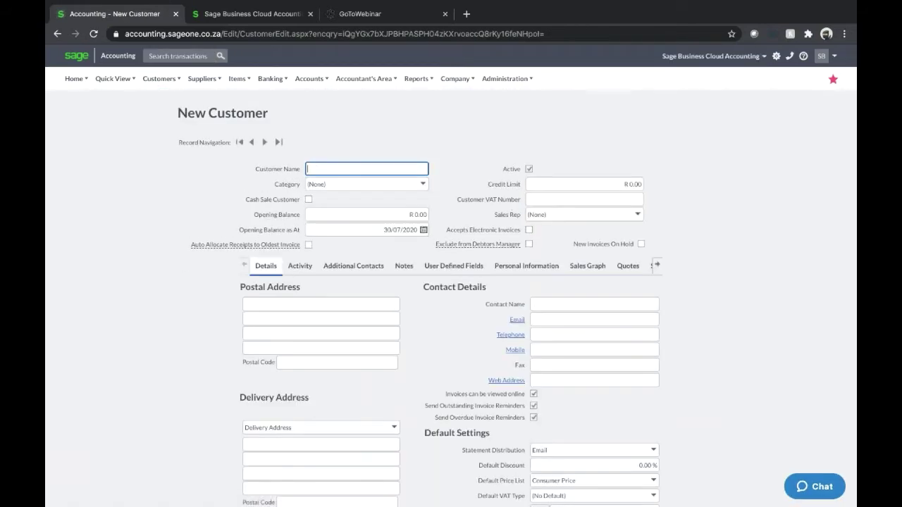
click(453, 265)
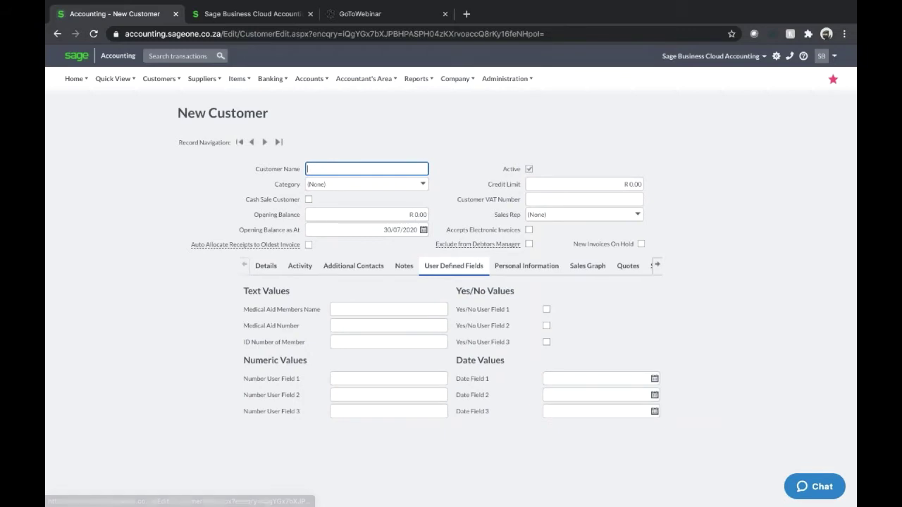
drag(242, 309, 316, 312)
click(314, 316)
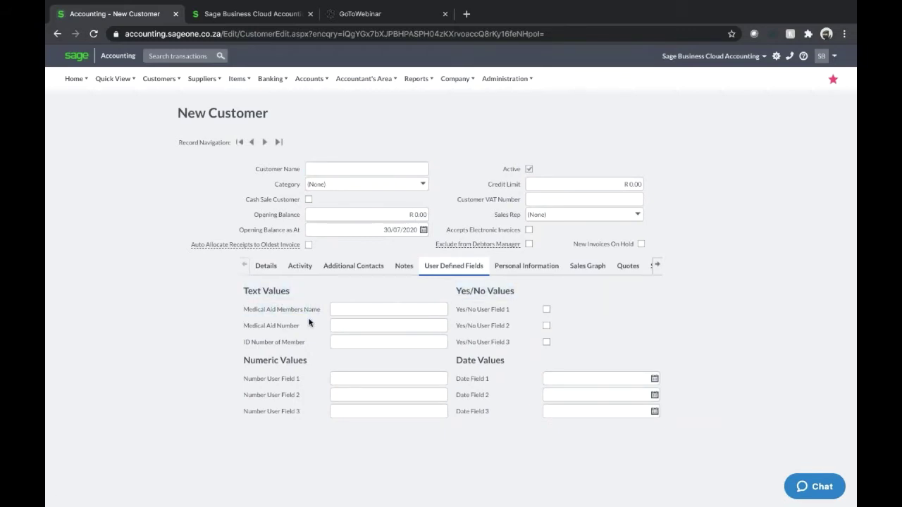
triple_click(269, 326)
click(278, 315)
Return to Company Settings and examine the Customer Quote text and date fields in the Documents & Transactions User Defined Fields
click(454, 79)
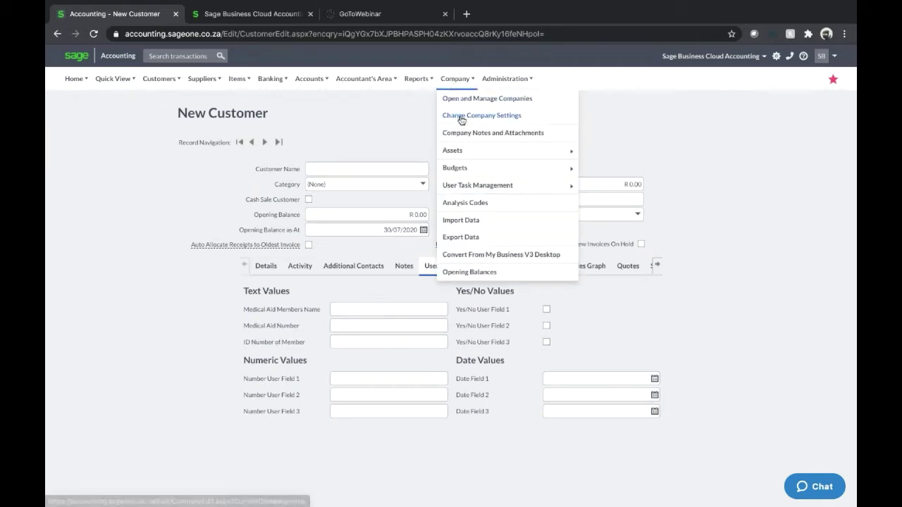
click(462, 117)
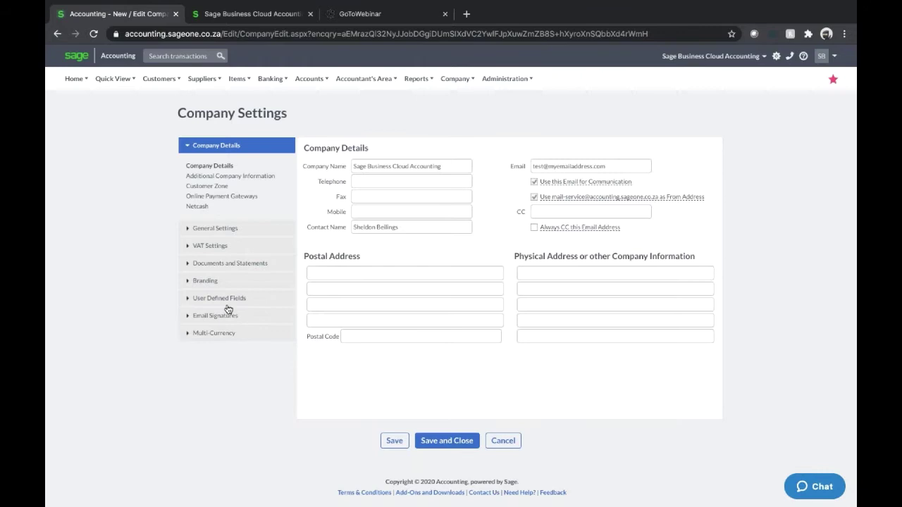
click(214, 297)
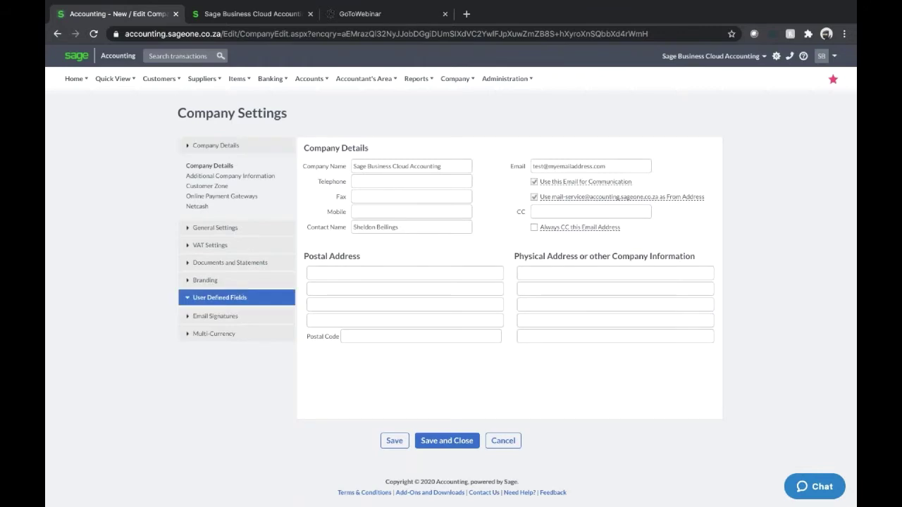
click(232, 296)
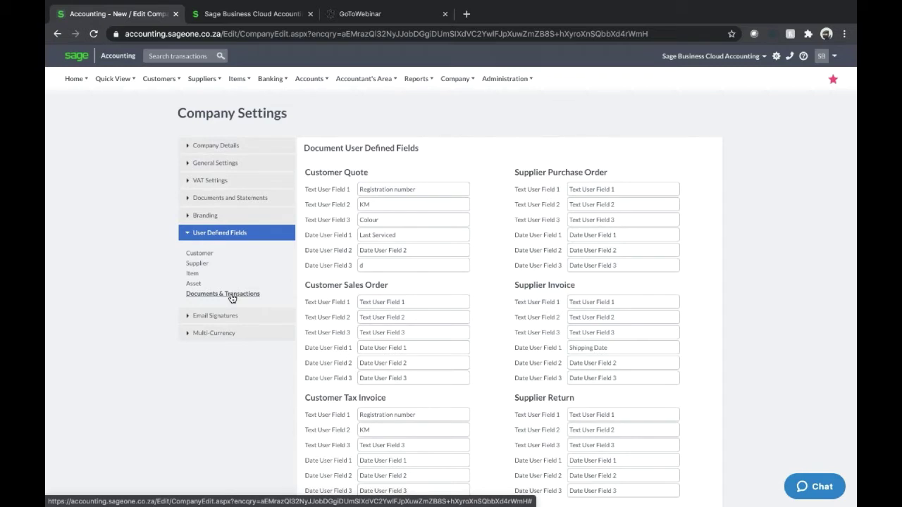
click(449, 193)
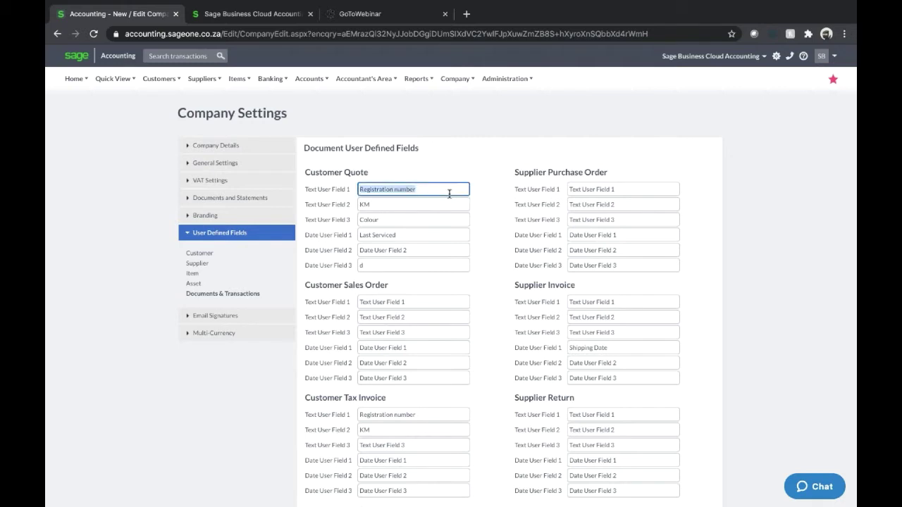
click(422, 205)
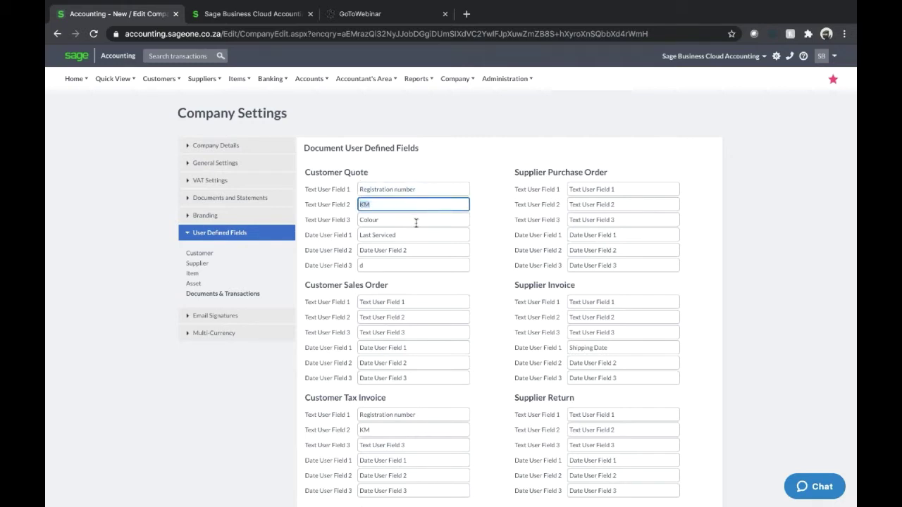
click(416, 222)
click(420, 238)
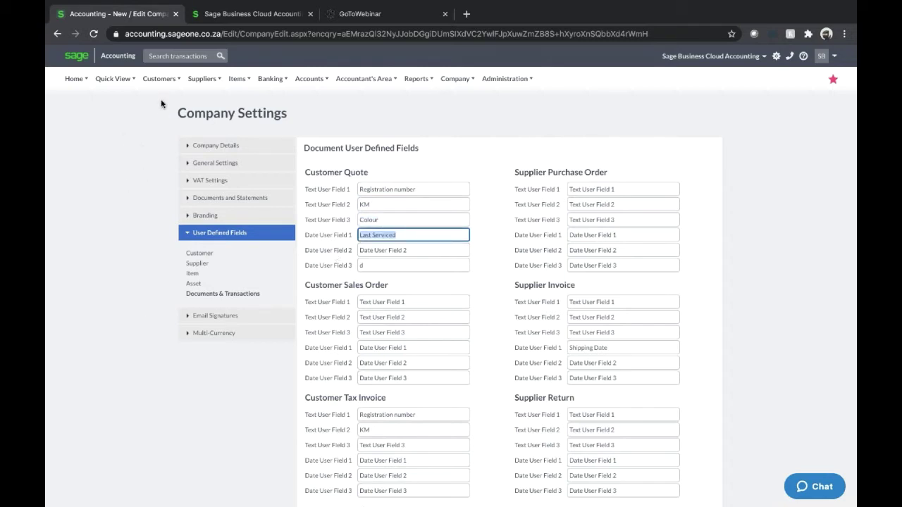
Start a new customer quote, view its User Defined Fields, and close them without entering any values
mouse_move(159, 81)
mouse_move(162, 133)
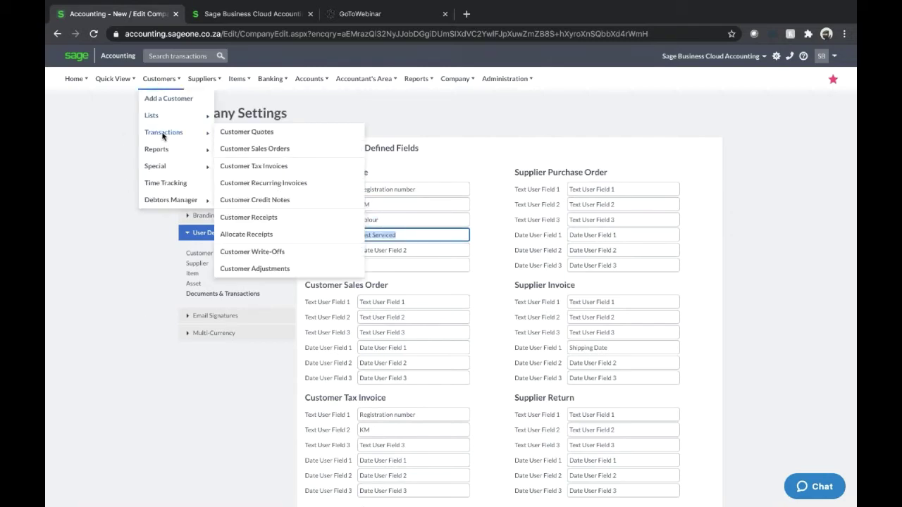
click(242, 136)
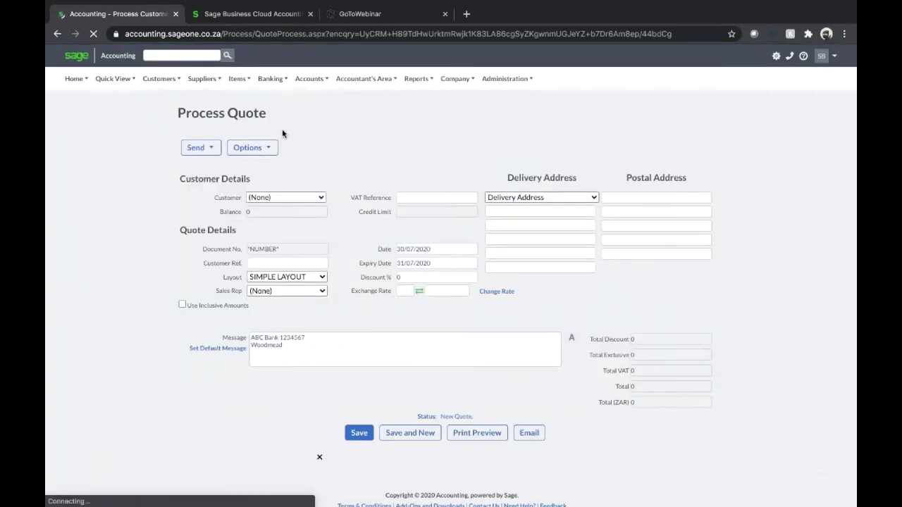
click(267, 149)
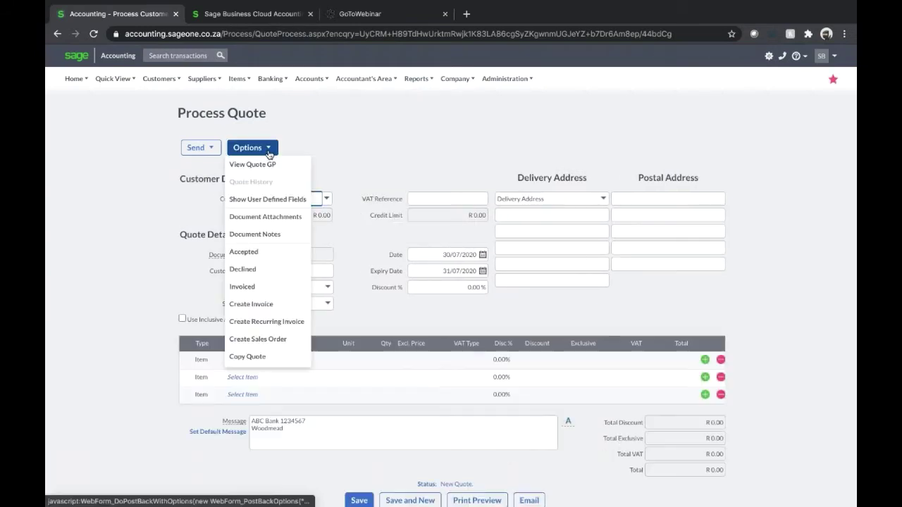
click(262, 200)
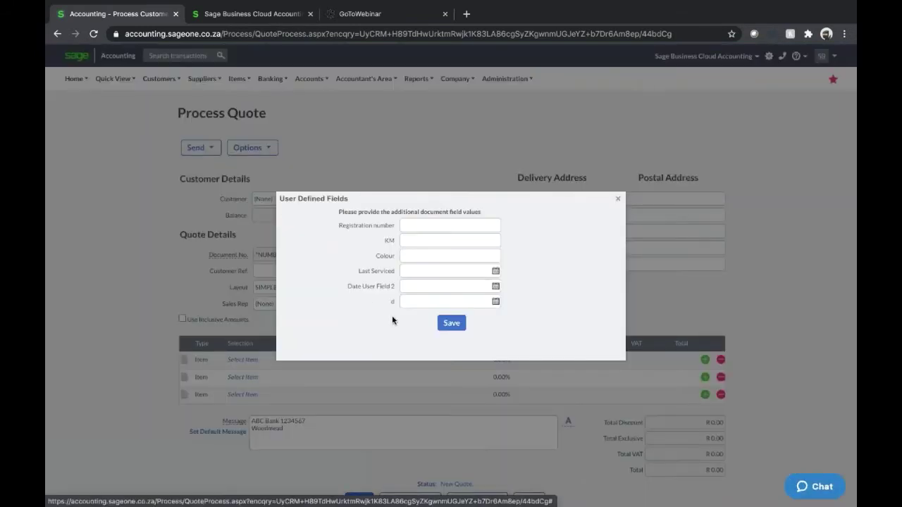
click(419, 226)
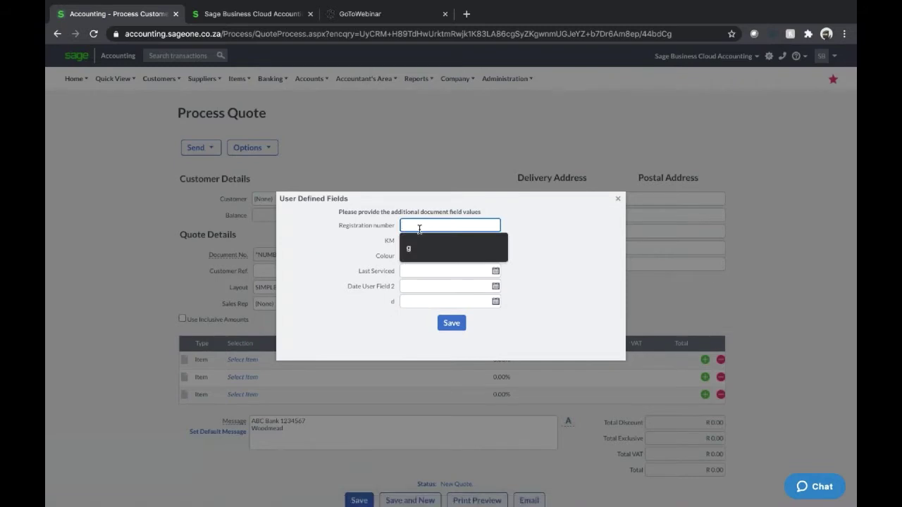
click(524, 267)
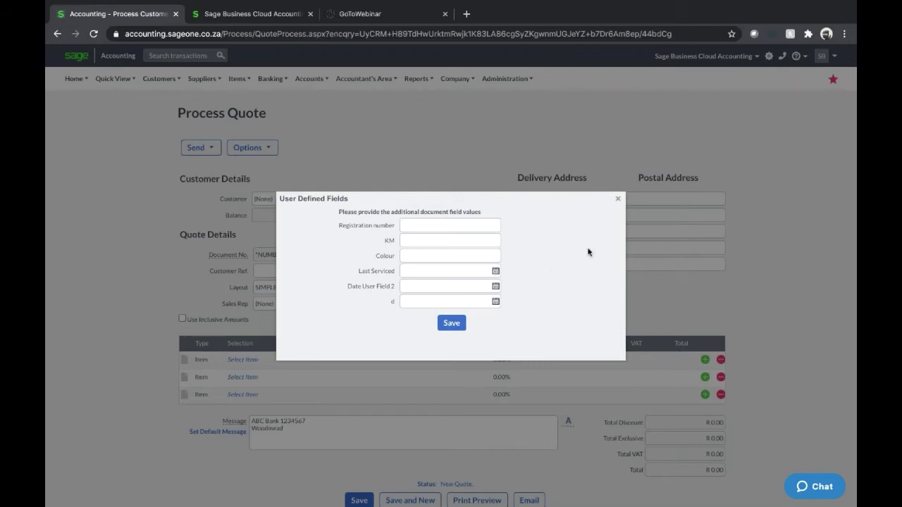
click(617, 198)
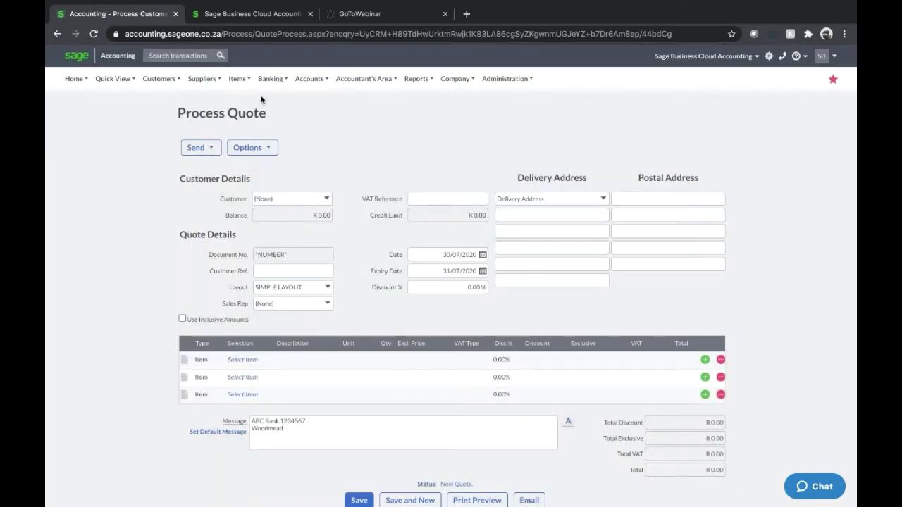
Go back to the Customer User Defined Fields in Company Settings and examine the first text and date fields
mouse_move(455, 79)
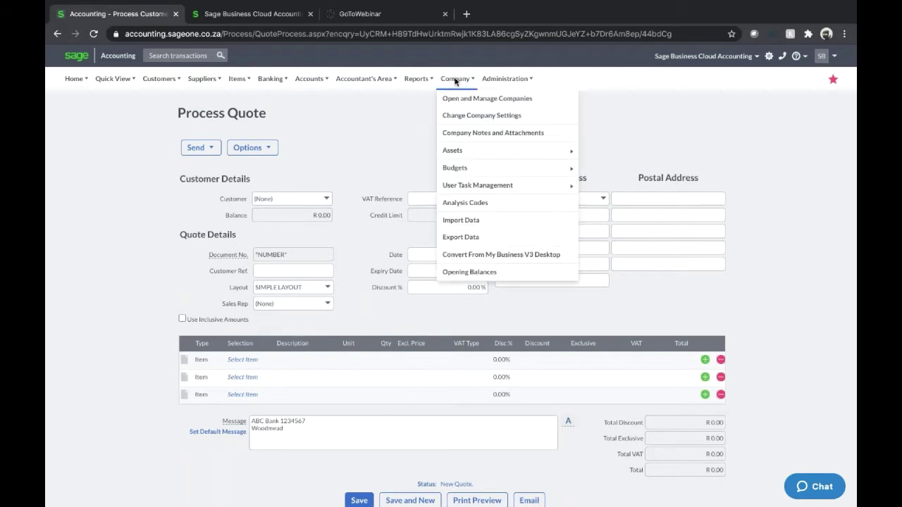
click(459, 117)
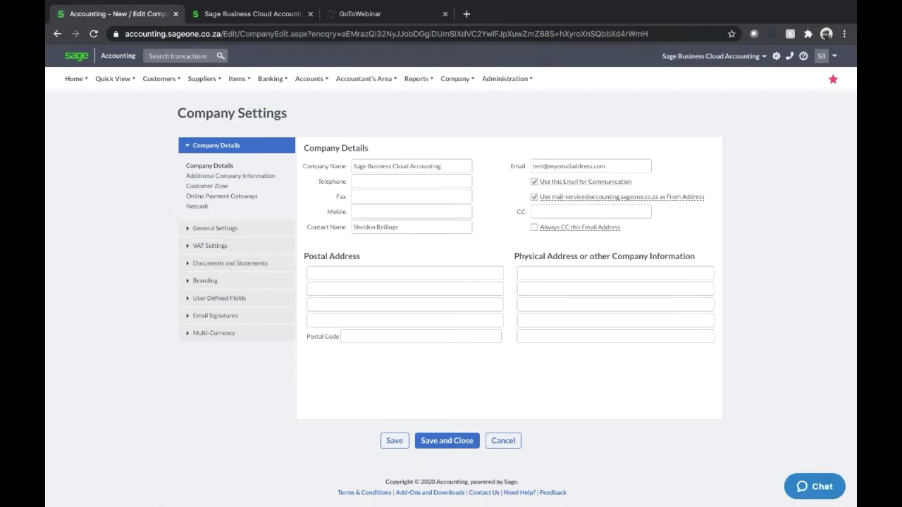
click(219, 298)
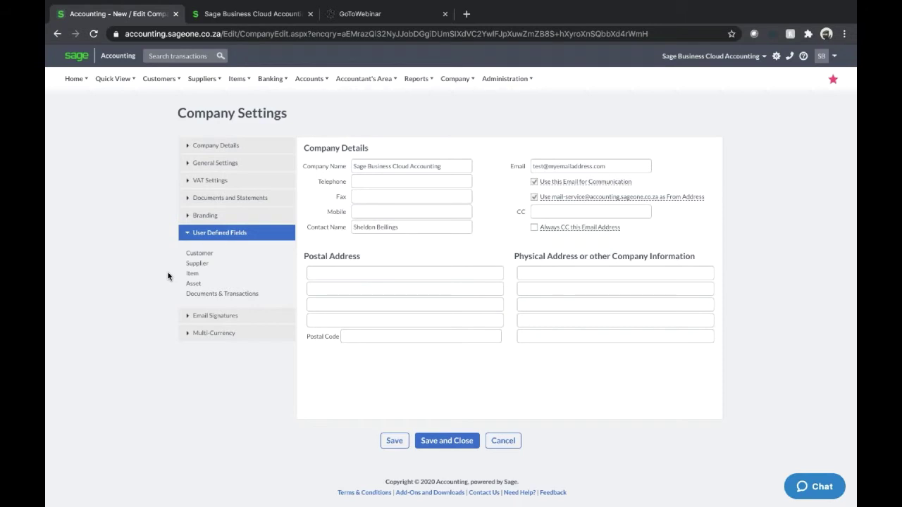
click(199, 253)
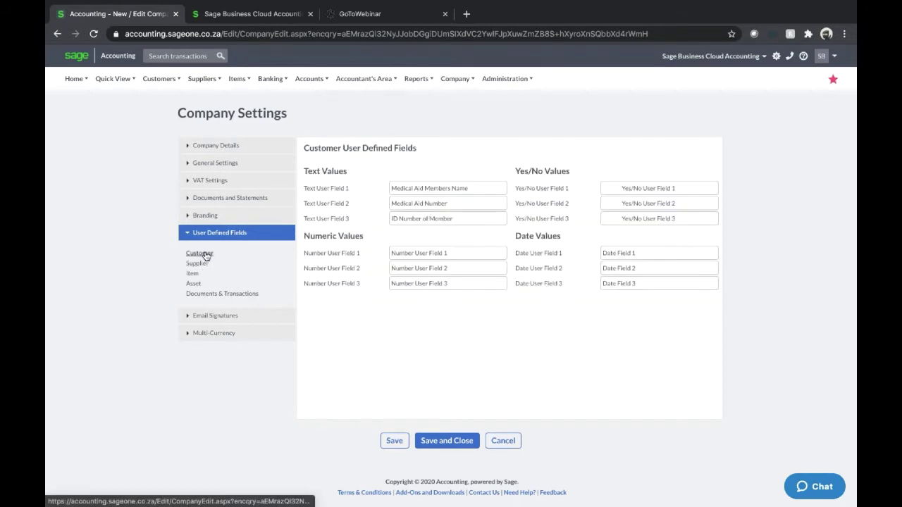
click(486, 188)
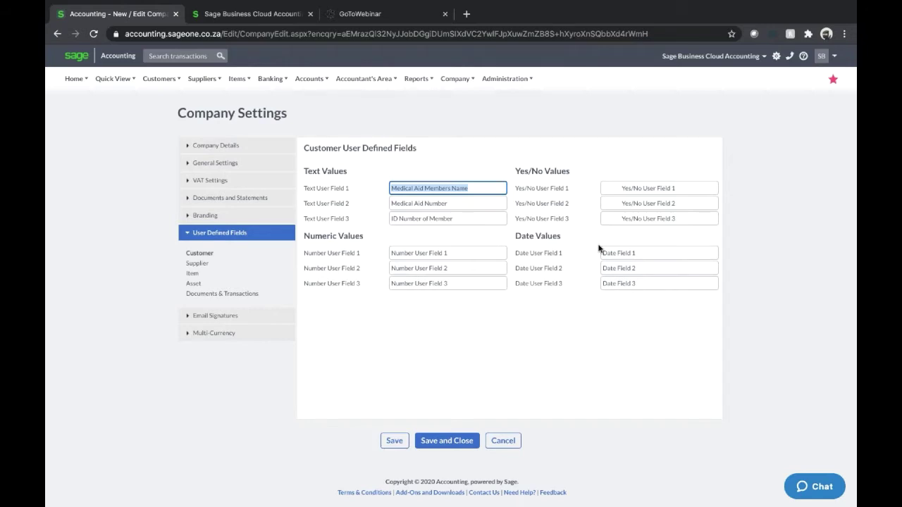
click(665, 253)
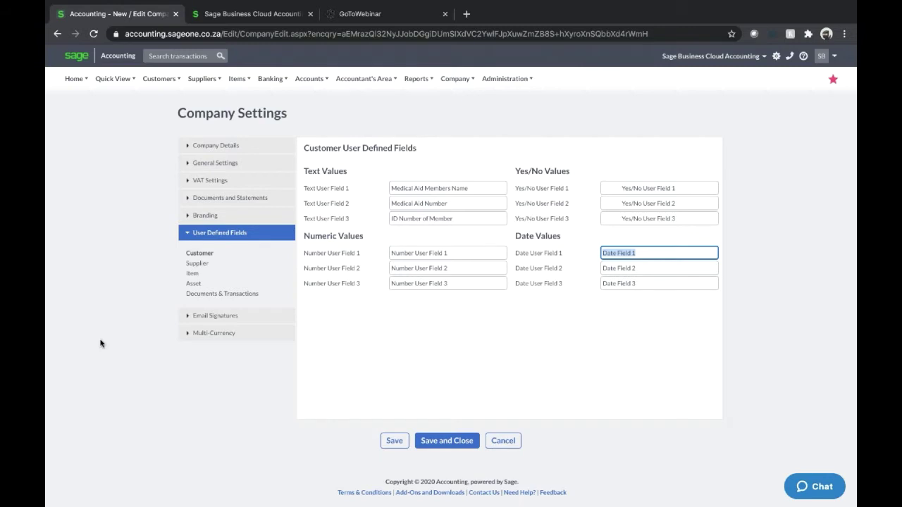
Review the Email Signatures settings, including the default signature for each document type
click(220, 323)
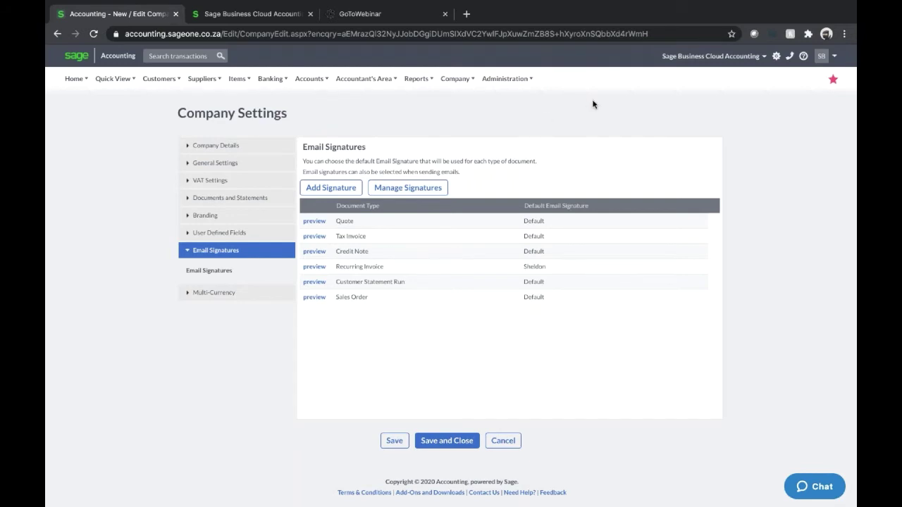
click(455, 78)
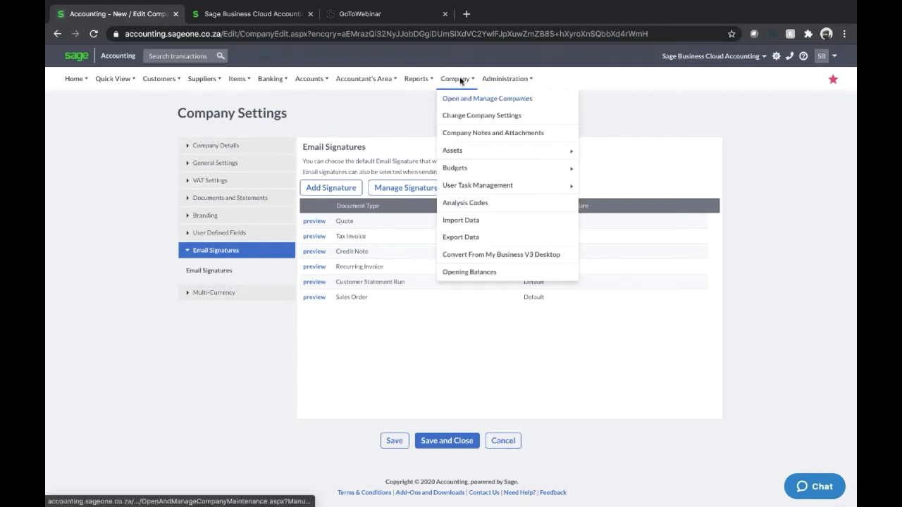
Go to Manage Users and open a blank new user form to look over its fields
click(507, 79)
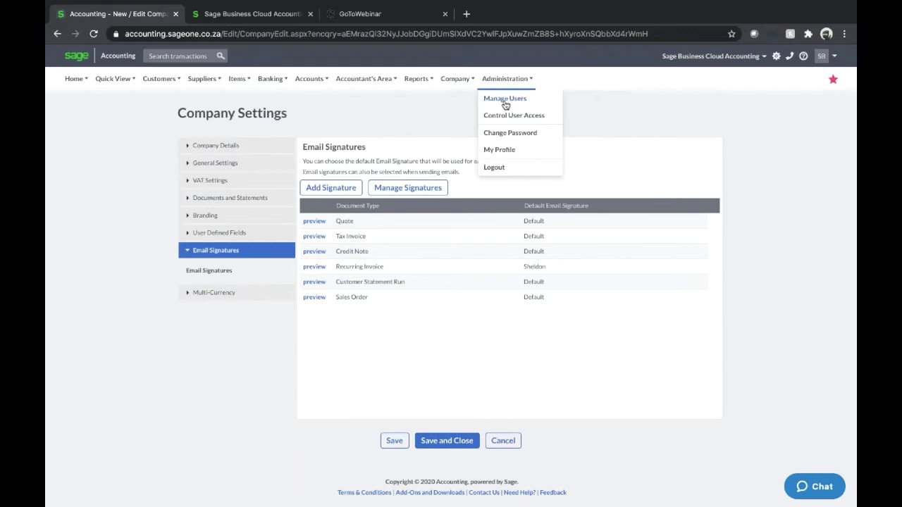
click(505, 98)
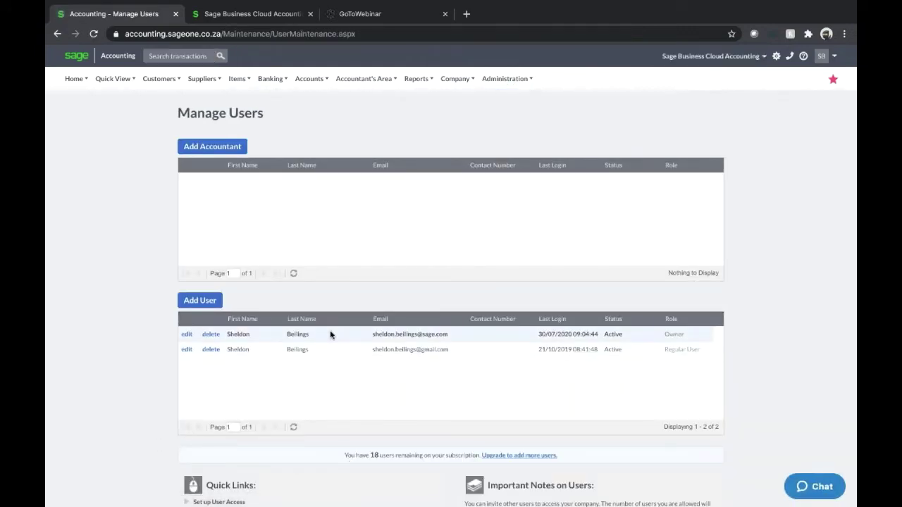
click(201, 303)
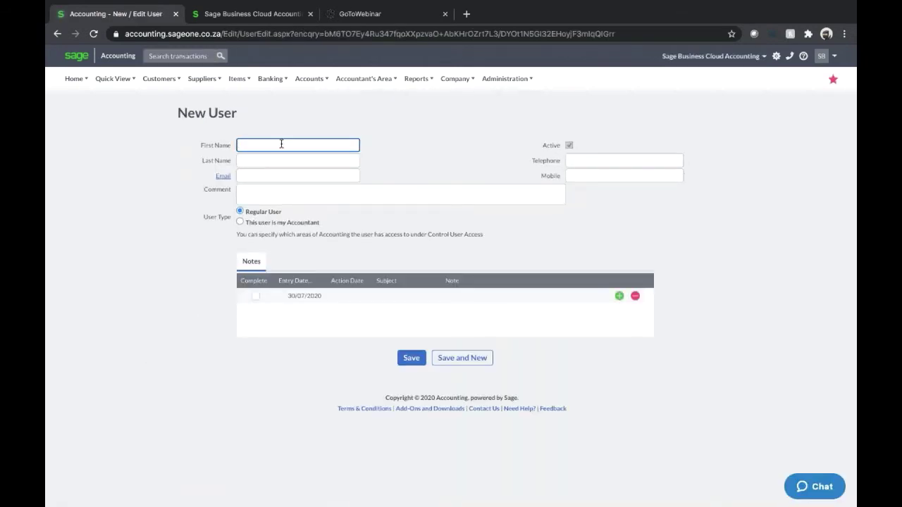
click(292, 145)
click(176, 183)
Open the permissions of the second user with access to the company under Control User Access
click(503, 79)
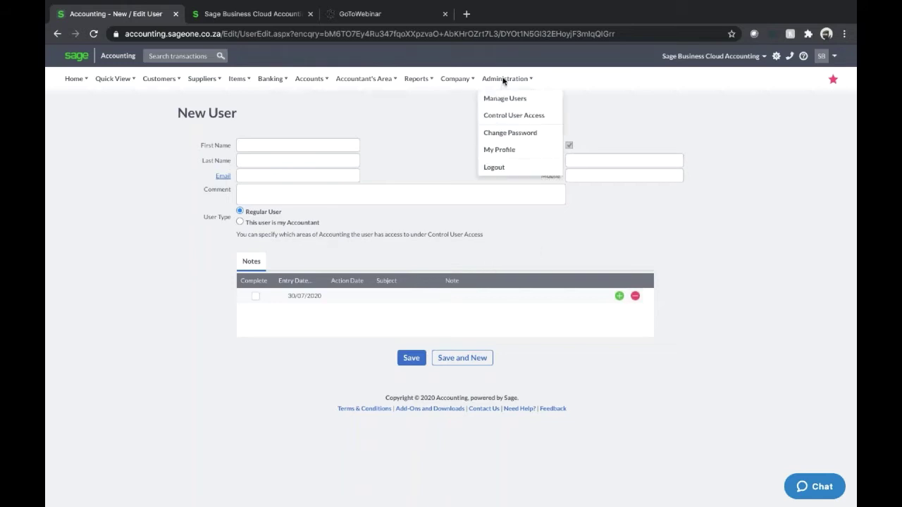
click(505, 119)
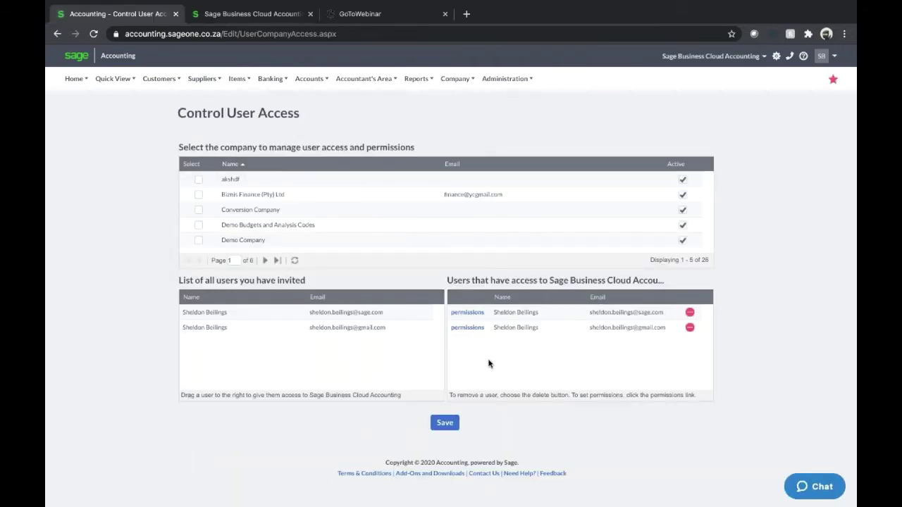
click(469, 329)
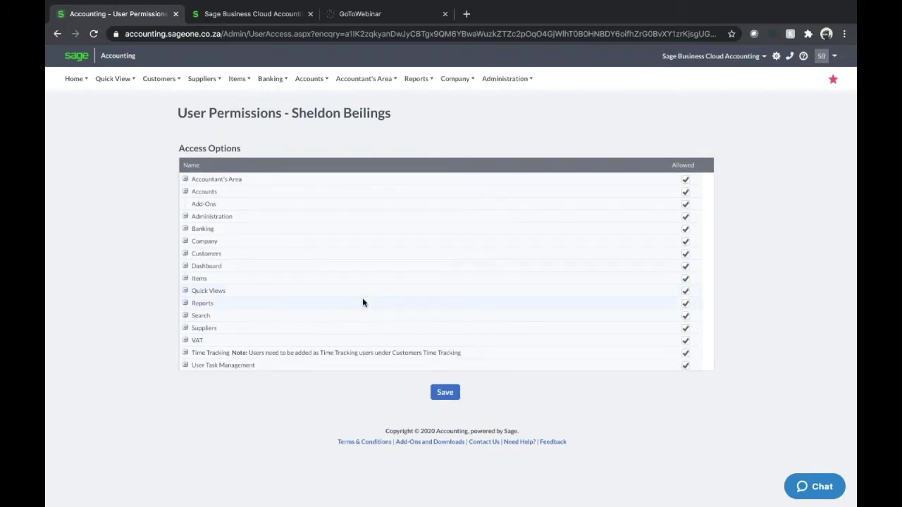
Expand the Customers access options and disallow Customer Statement Run for this user
click(185, 254)
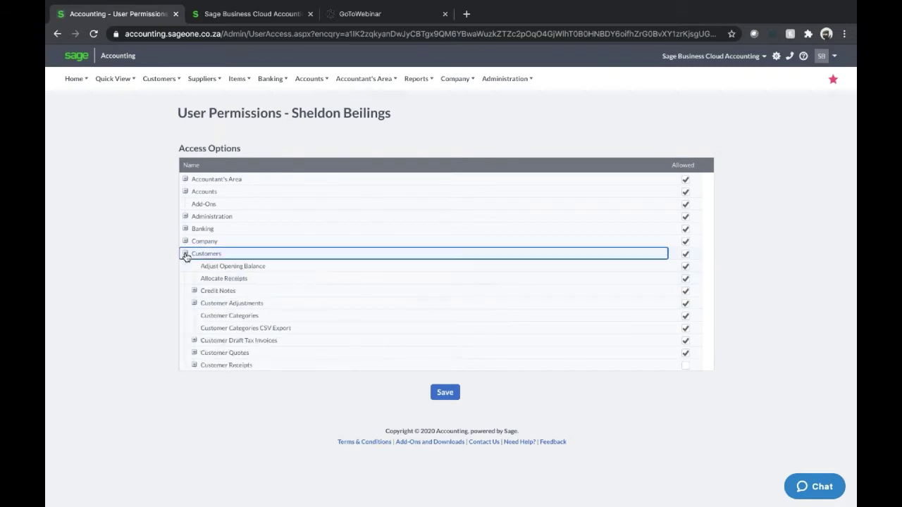
scroll(308, 329, down, 2)
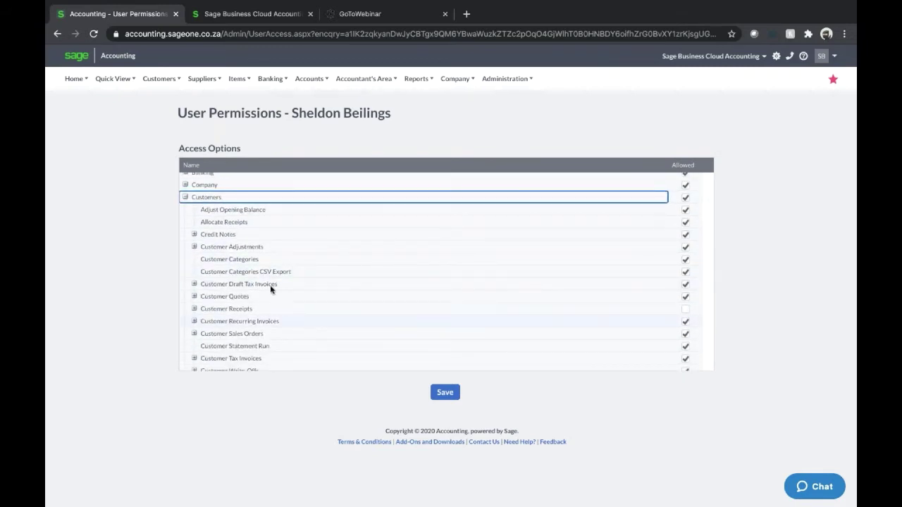
scroll(338, 263, down, 2)
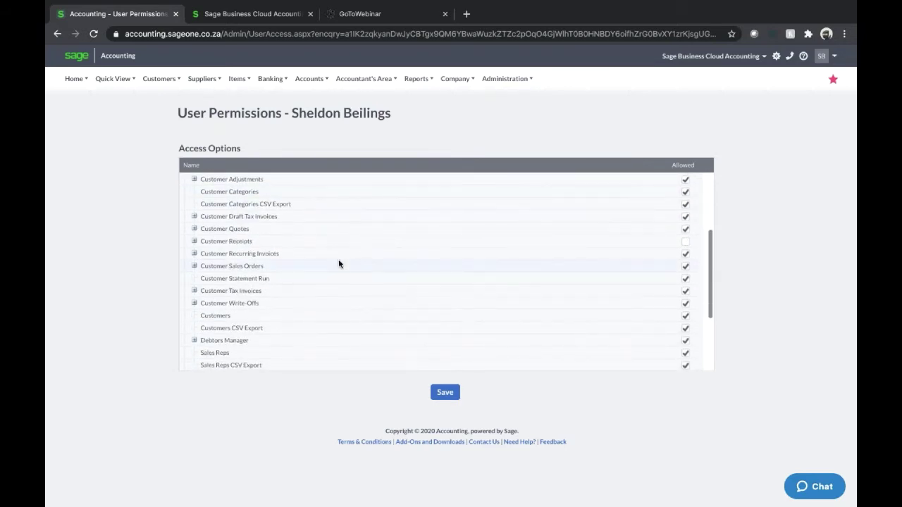
click(685, 279)
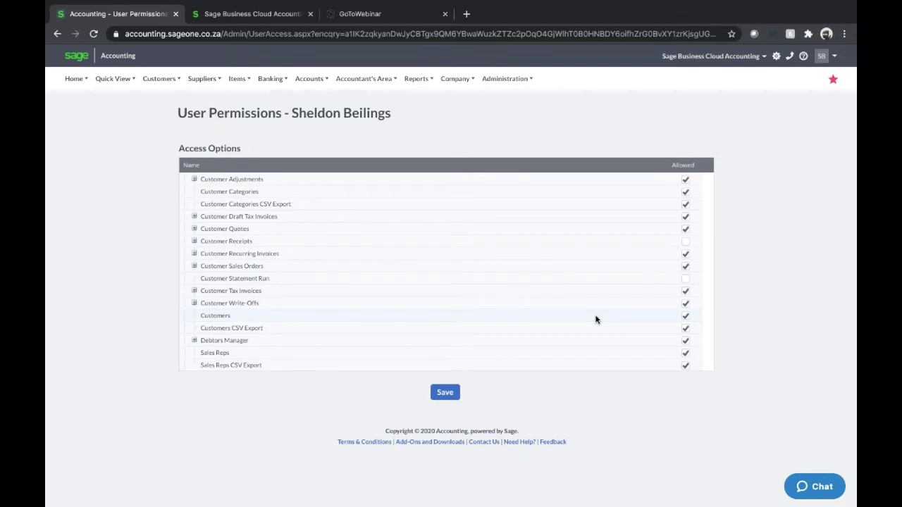
Expand the Customer Tax Invoices access options and look over the individual permissions
scroll(595, 319, down, 1)
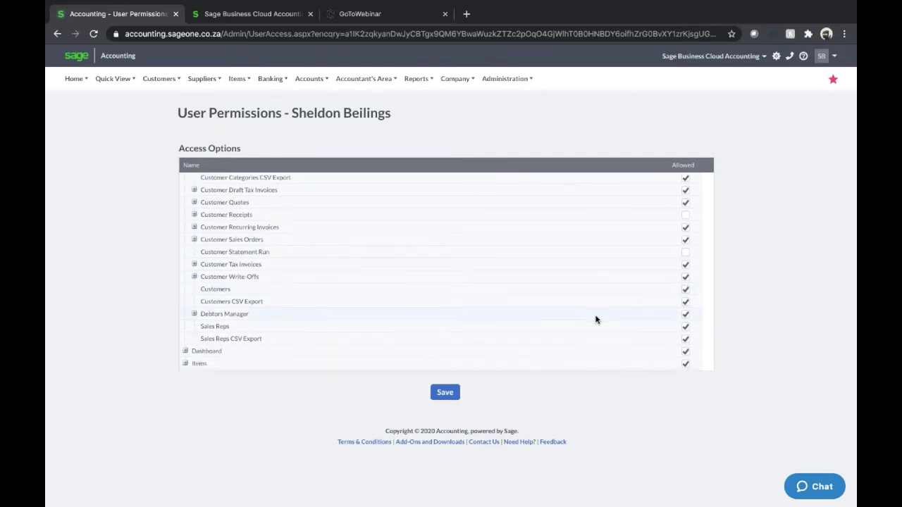
scroll(596, 319, up, 3)
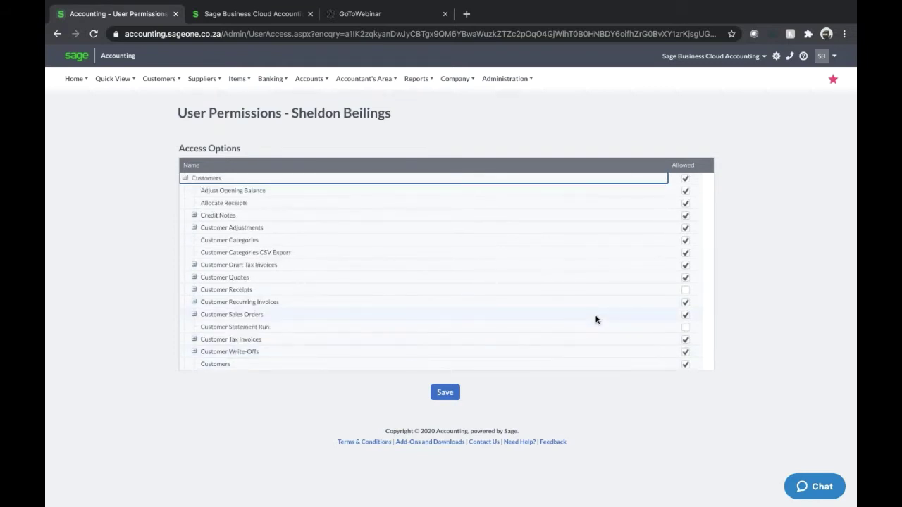
scroll(595, 319, down, 1)
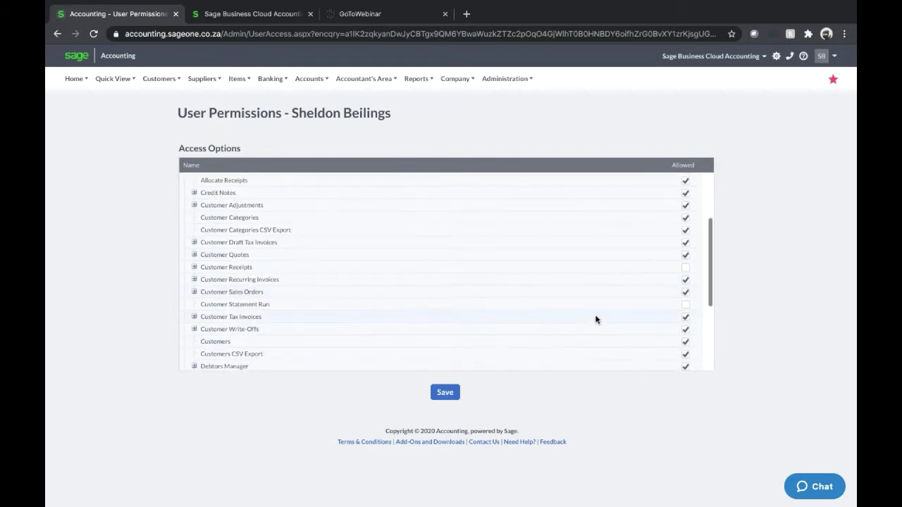
click(195, 318)
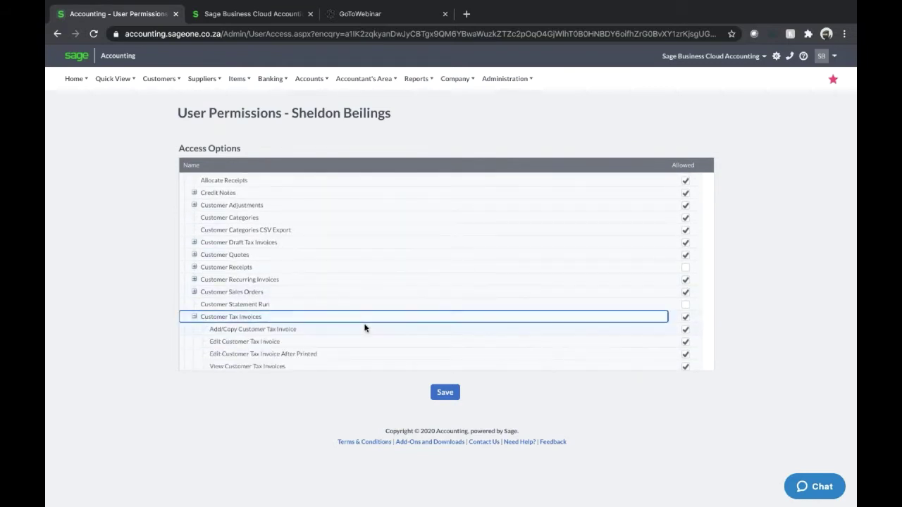
scroll(365, 328, down, 3)
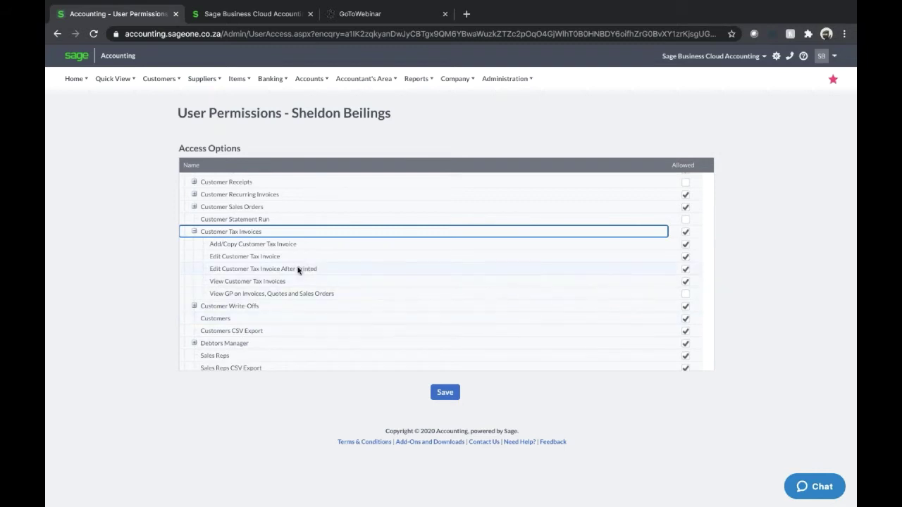
Try disallowing Edit Customer Tax Invoice and Edit Customer Tax Invoice After Printed for this user, and allow both again
click(686, 258)
click(685, 269)
click(684, 257)
click(684, 269)
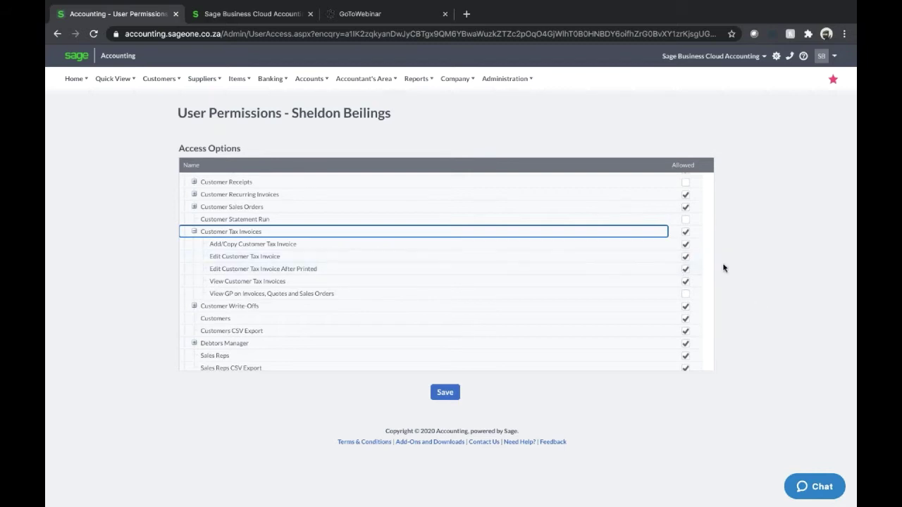
Save the user's permissions and go to My Profile under Administration
click(444, 392)
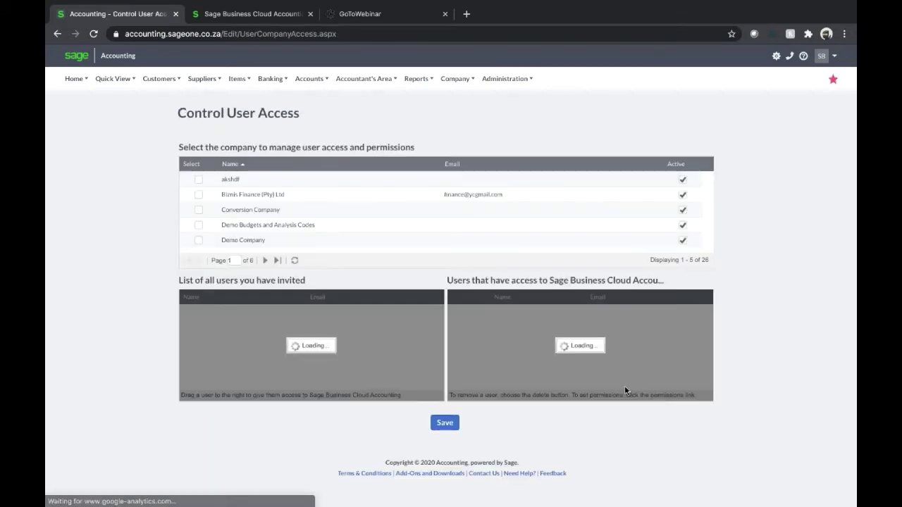
click(512, 80)
click(515, 150)
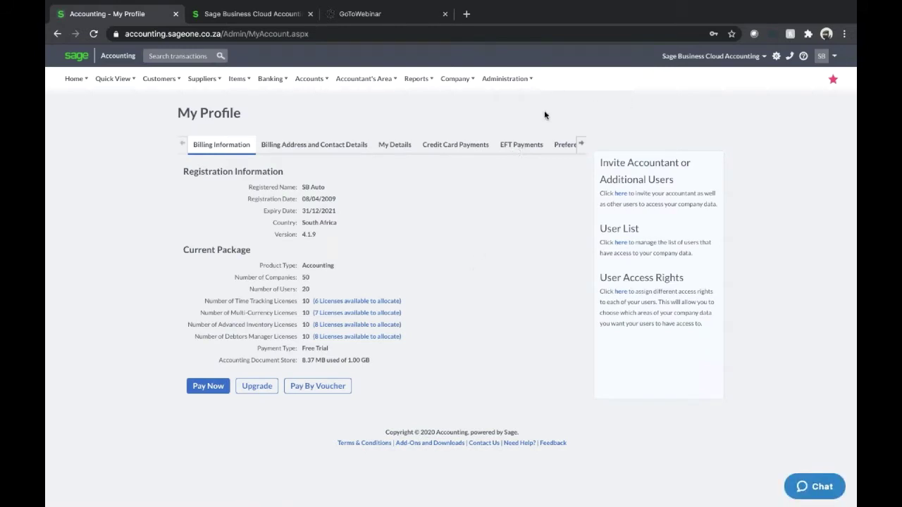
Review the profile's Billing Address and Contact Details, My Details, Credit Card Payments and EFT Payments sections
mouse_move(514, 79)
click(317, 145)
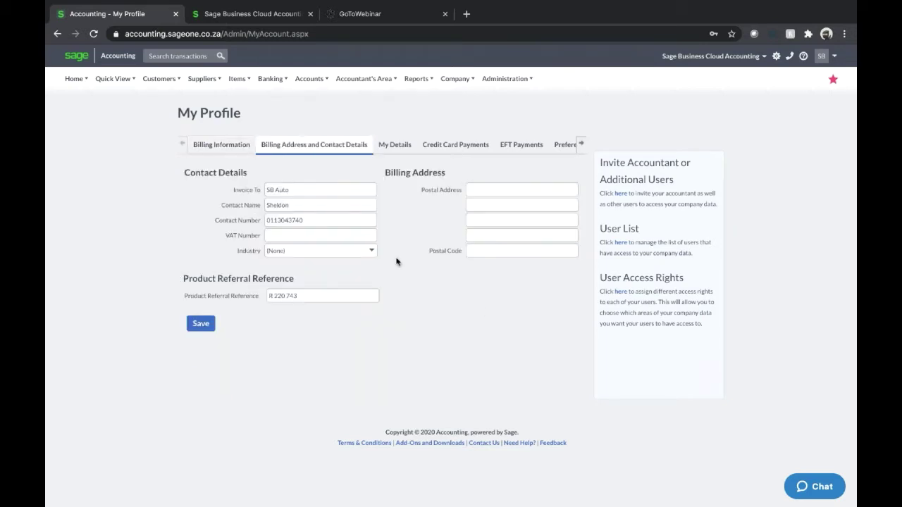
click(394, 145)
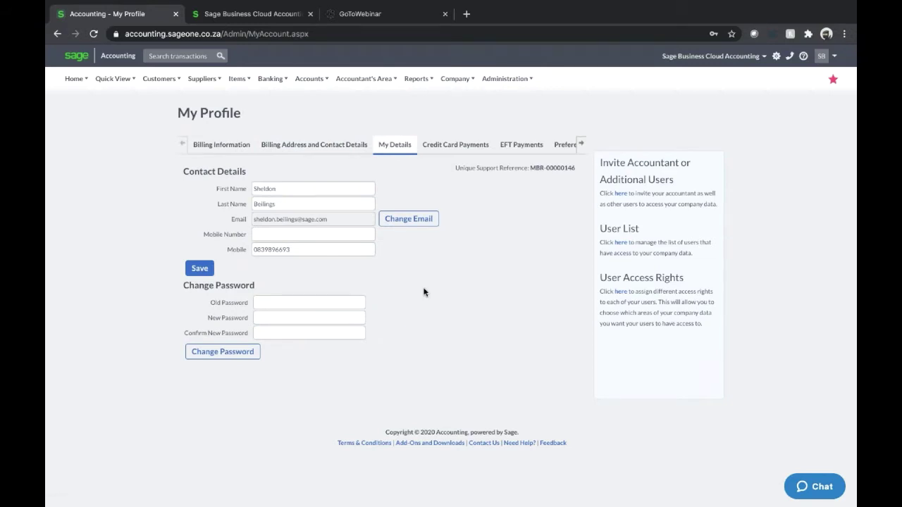
click(450, 146)
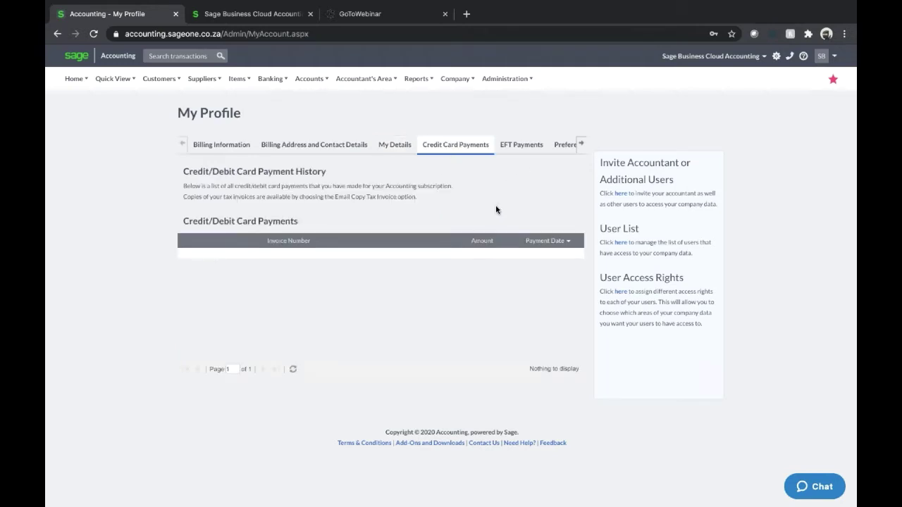
click(521, 145)
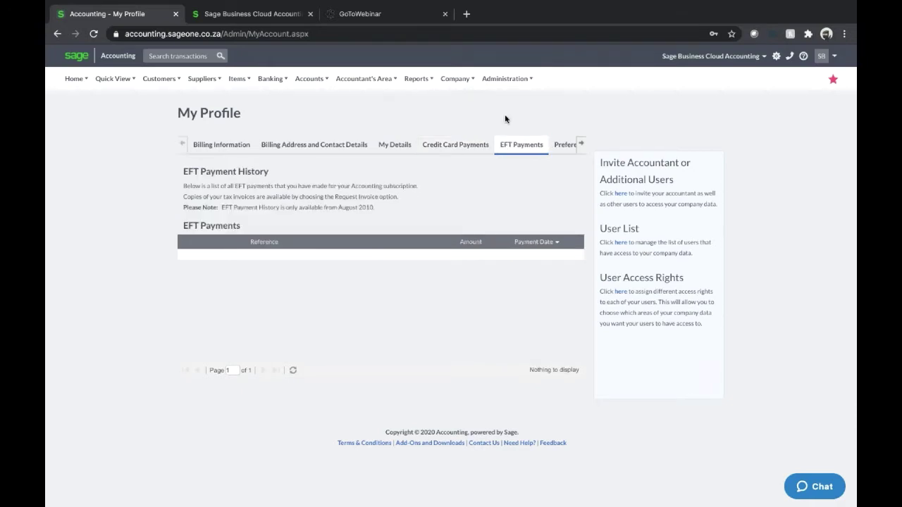
Review the profile Preferences, including the dashboards available as the default dashboard to display
click(505, 78)
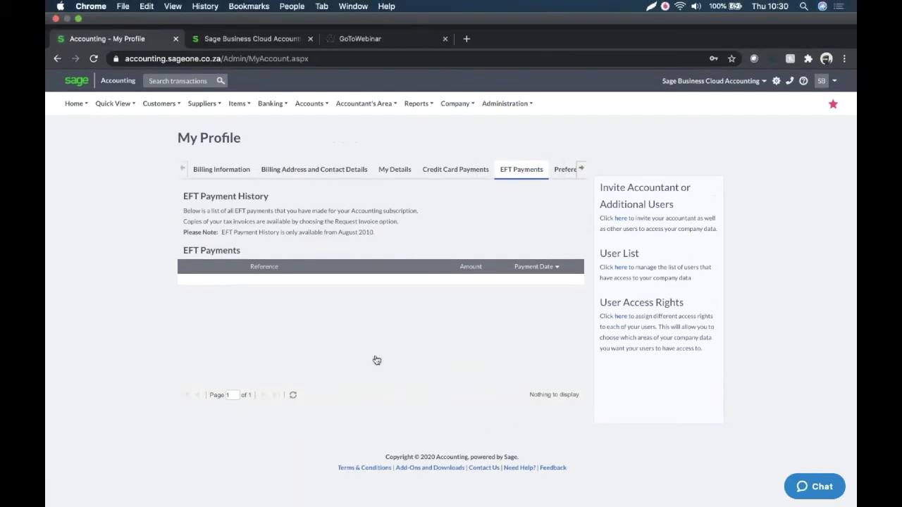
click(581, 143)
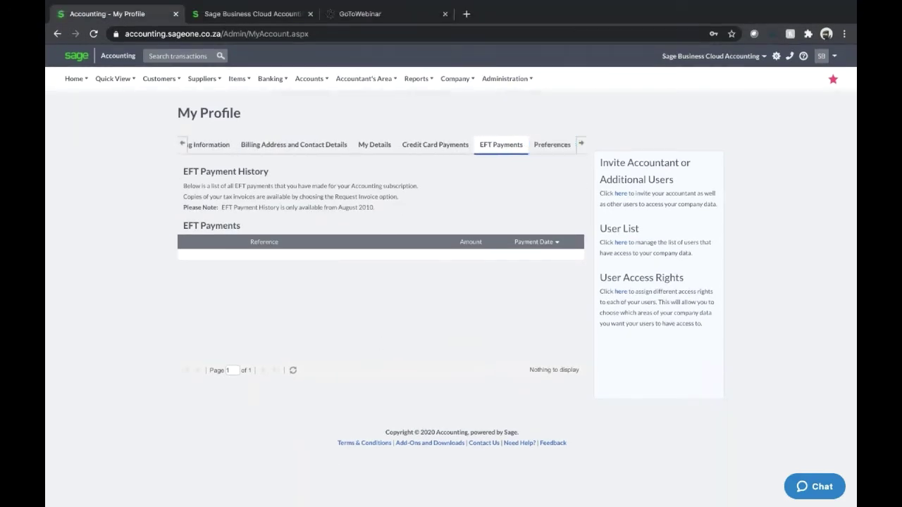
click(552, 145)
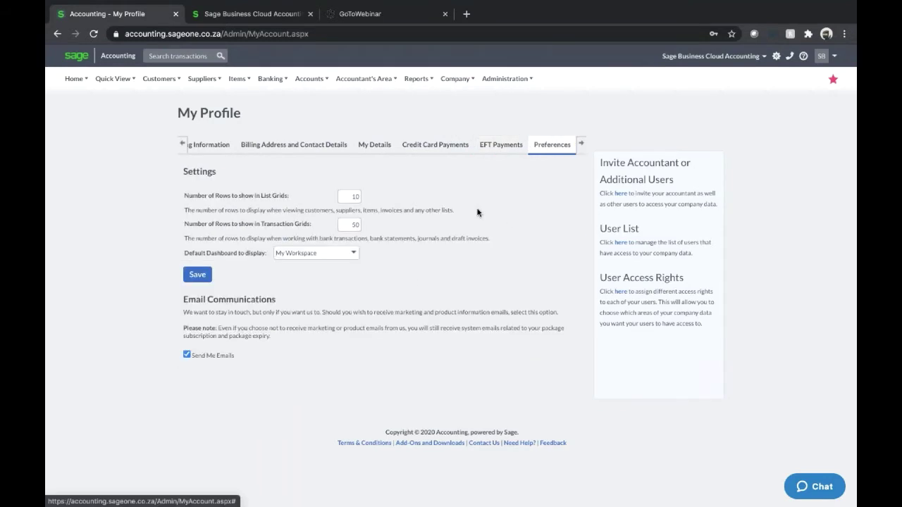
click(355, 255)
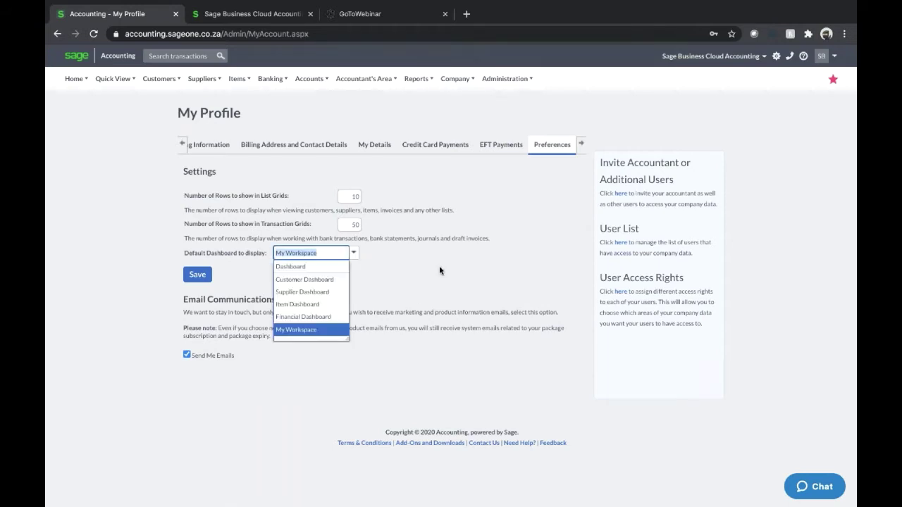
click(354, 256)
Go to My Workspace and look over its shortcuts
click(82, 78)
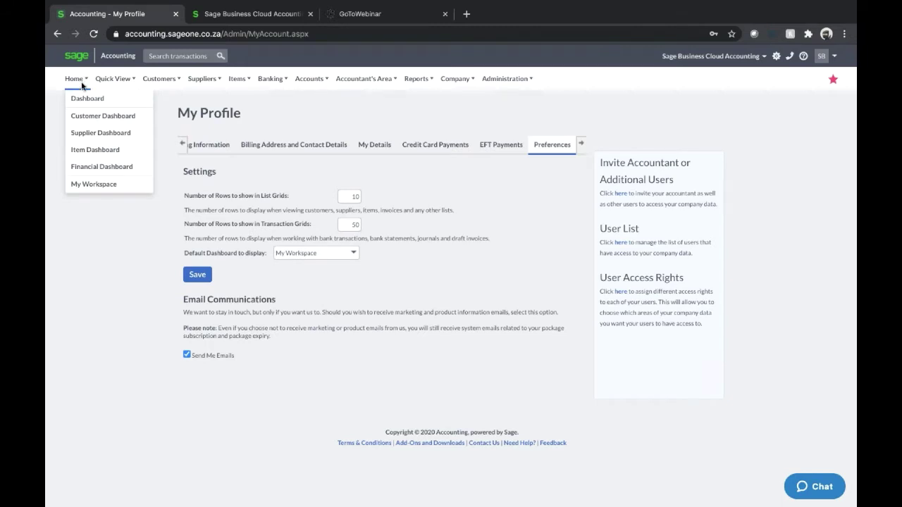
click(95, 185)
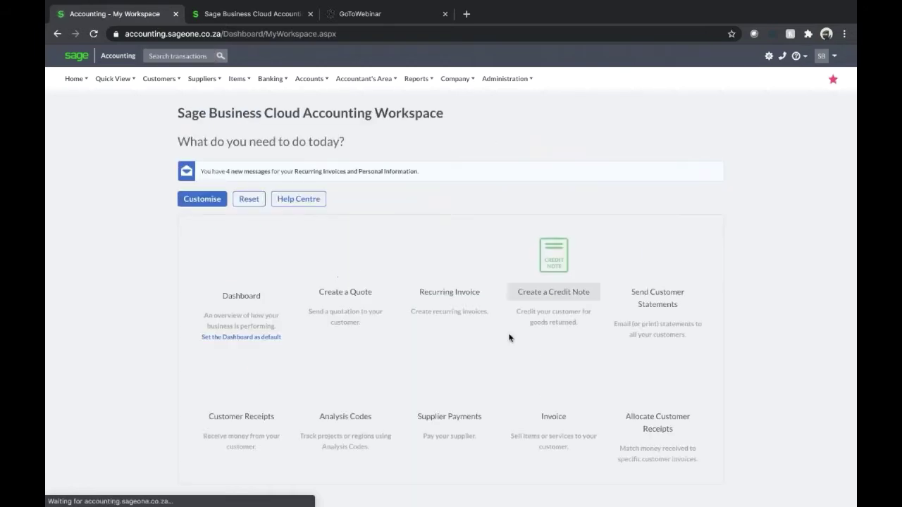
scroll(692, 356, down, 1)
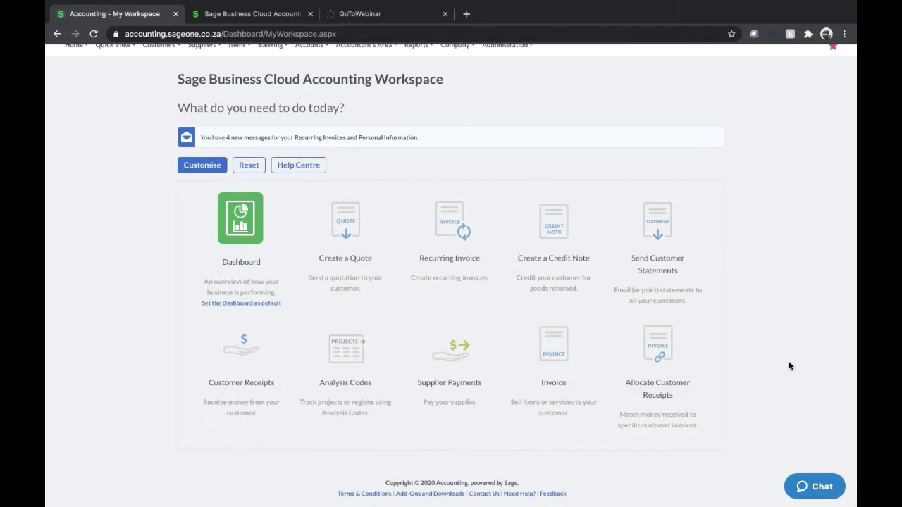
scroll(789, 361, up, 1)
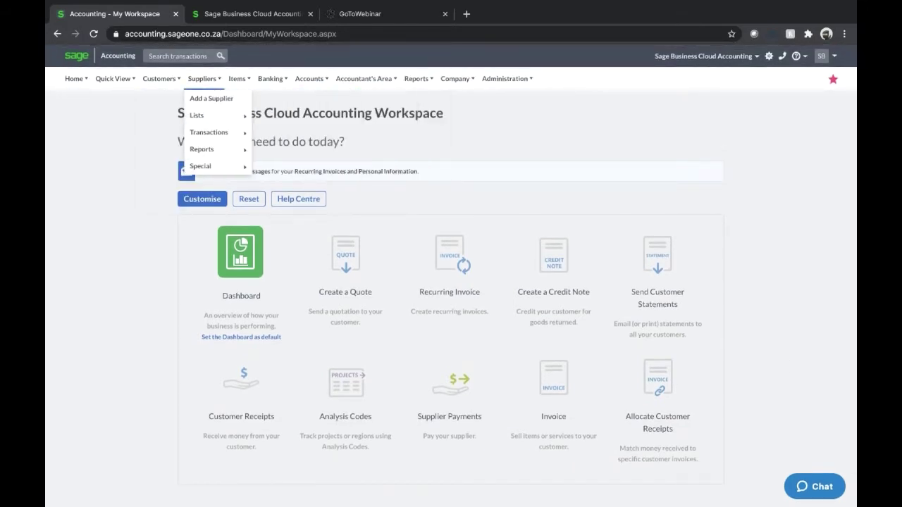
scroll(121, 332, down, 1)
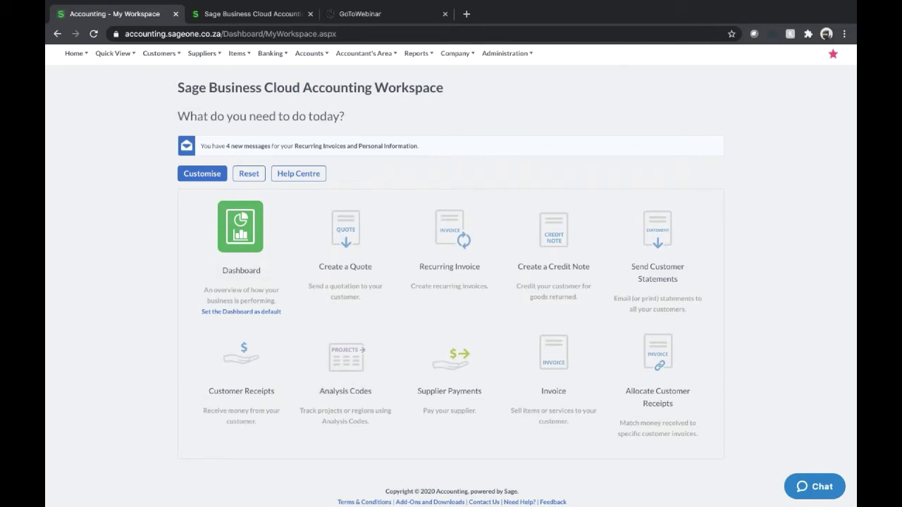
Start customising the workspace and remove the Supplier Payments shortcut from it
click(213, 174)
scroll(545, 438, down, 1)
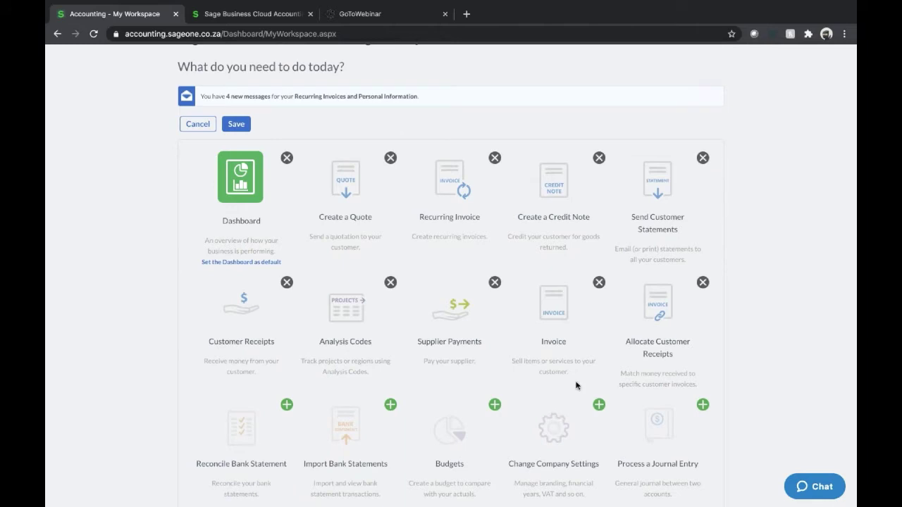
scroll(576, 385, down, 3)
scroll(578, 382, up, 4)
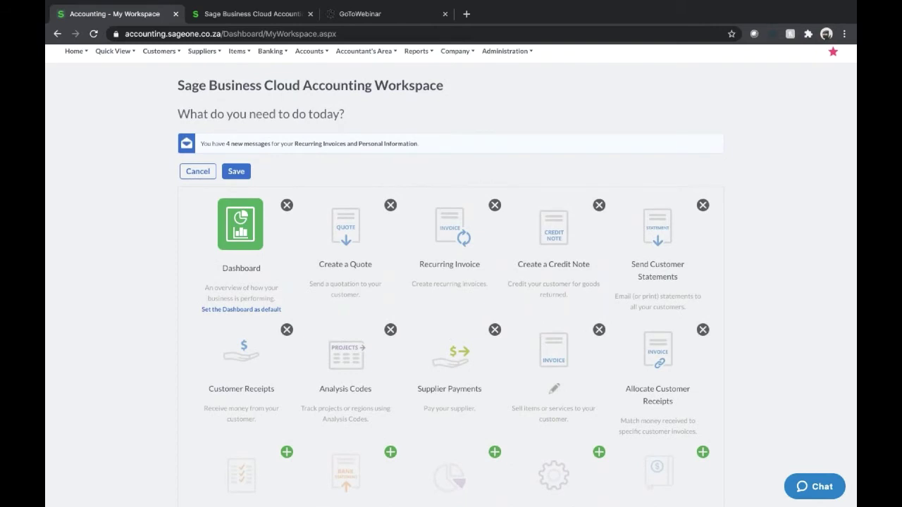
scroll(554, 388, down, 2)
scroll(441, 336, up, 1)
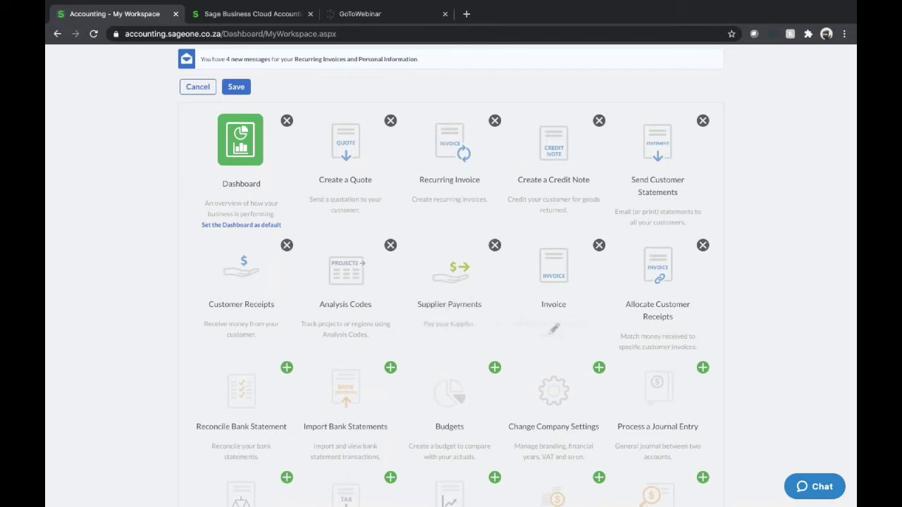
click(494, 245)
Add the Profit and Loss and Create a Sales Order shortcuts to the workspace and save the customised layout
scroll(495, 245, down, 2)
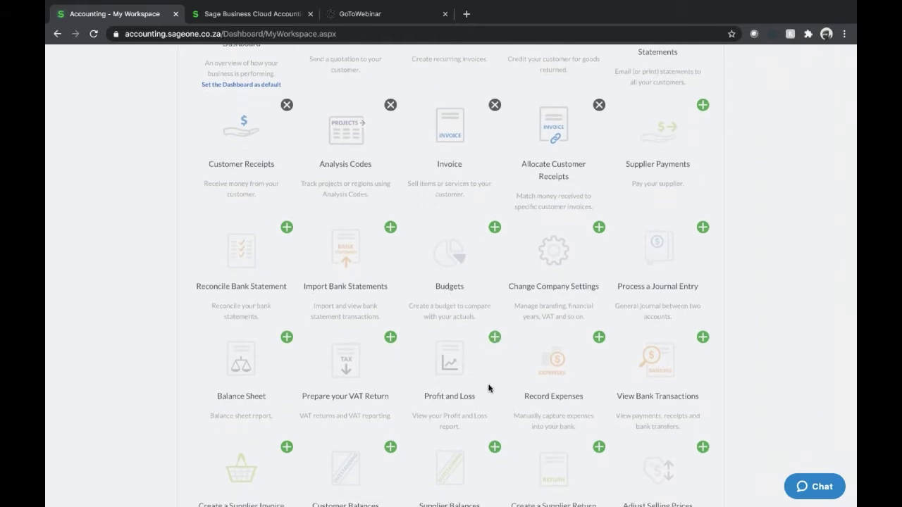
click(495, 337)
scroll(520, 447, down, 1)
scroll(451, 282, down, 3)
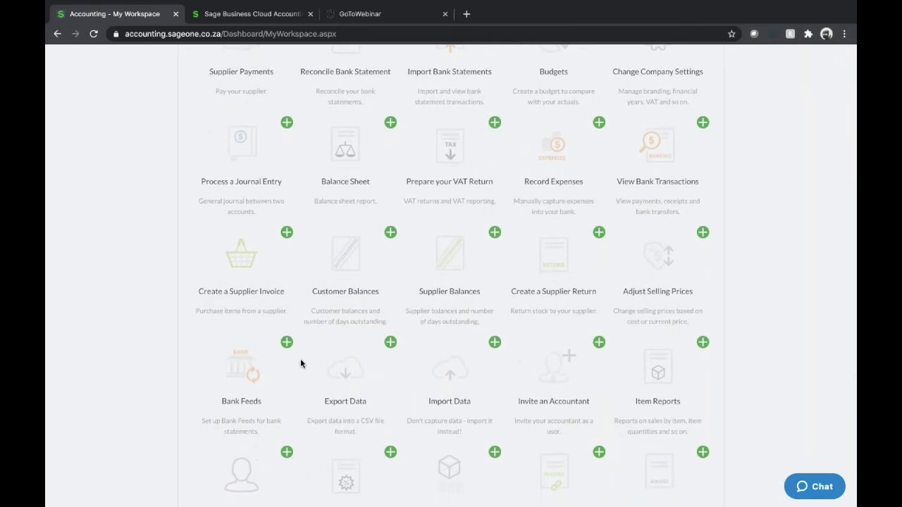
scroll(403, 405, down, 4)
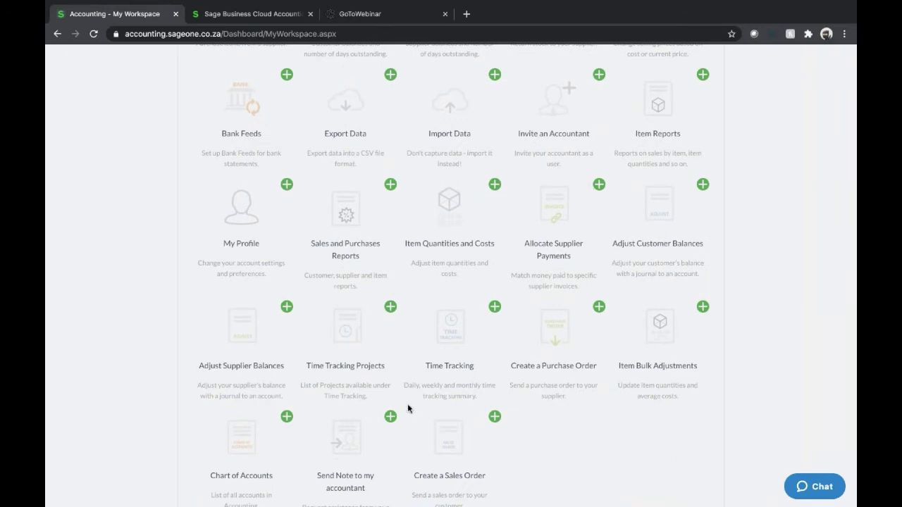
click(494, 417)
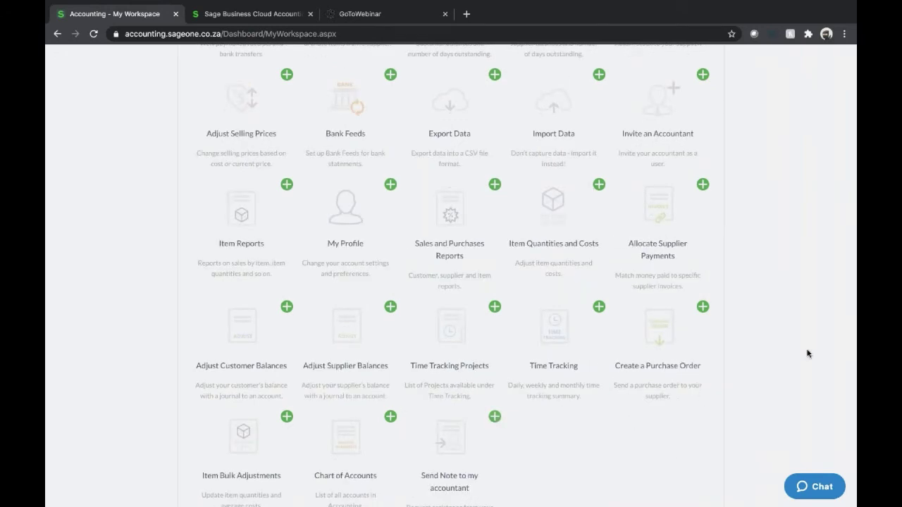
scroll(808, 353, up, 10)
click(239, 199)
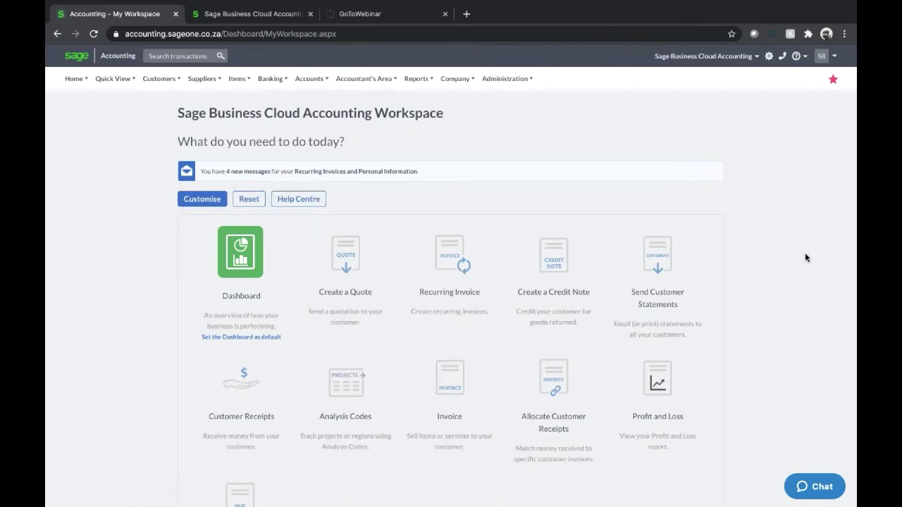
Look over the customised workspace and open the Profit and Loss report options from its shortcut
scroll(779, 296, down, 2)
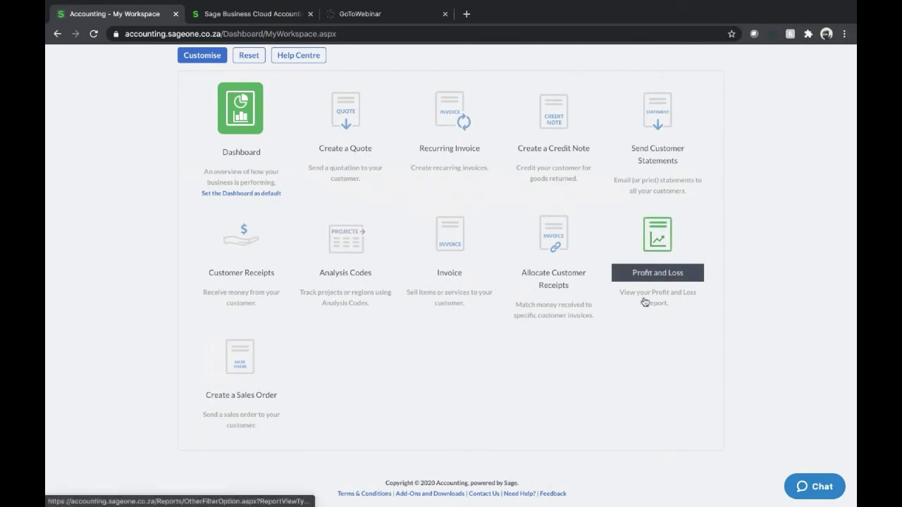
scroll(505, 456, up, 1)
scroll(504, 459, up, 3)
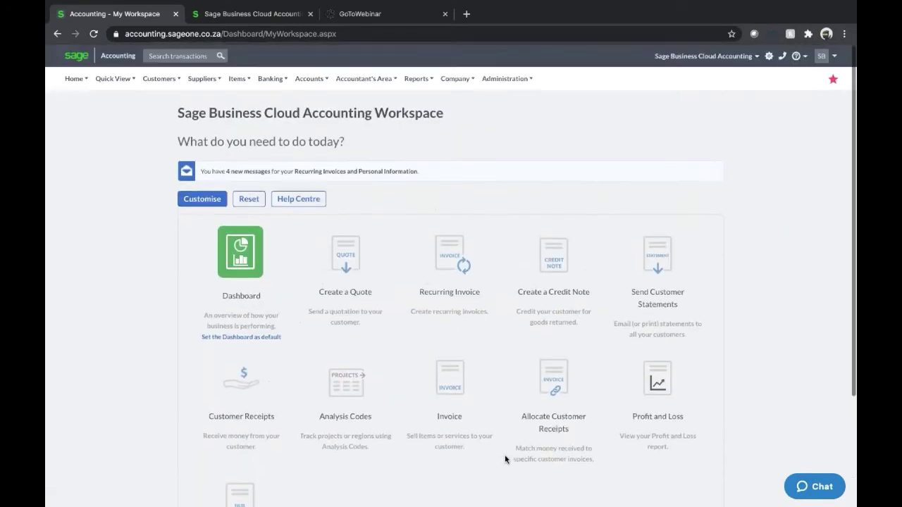
click(422, 80)
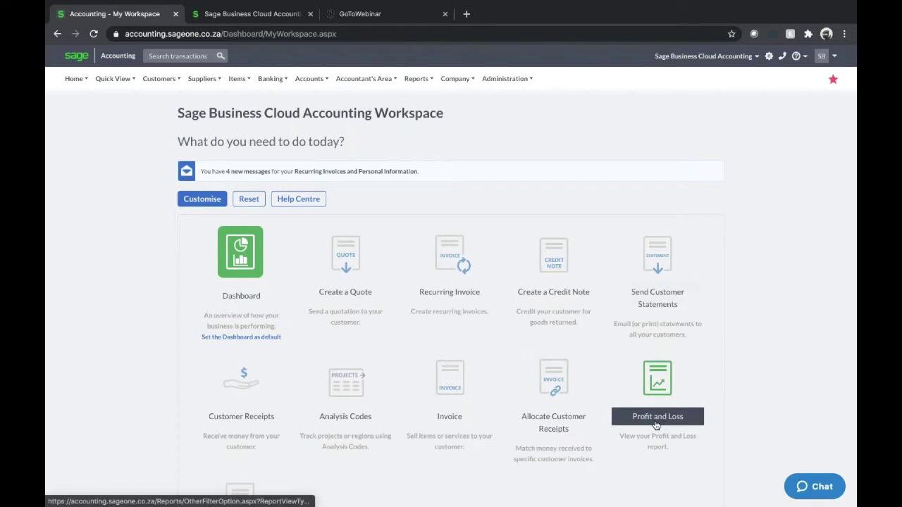
click(665, 398)
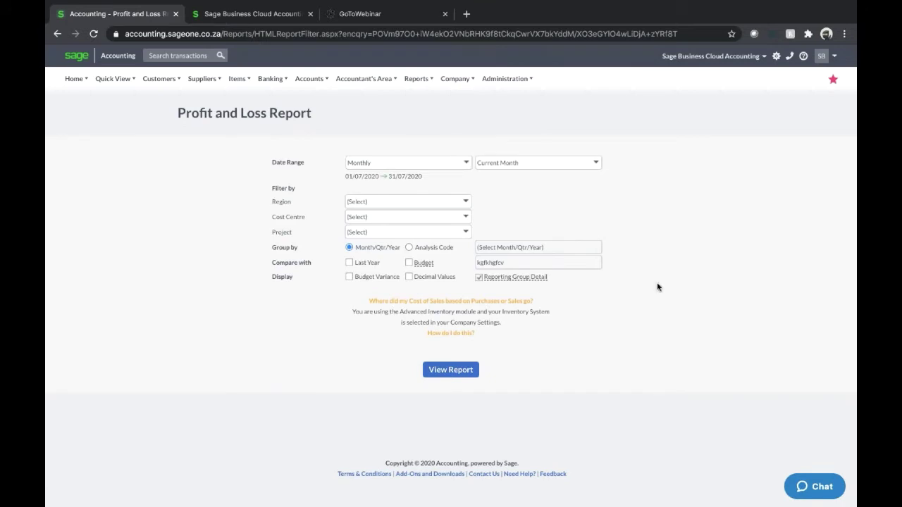
Set the default dashboard to display to Dashboard in the My Profile preferences and save the change
click(505, 79)
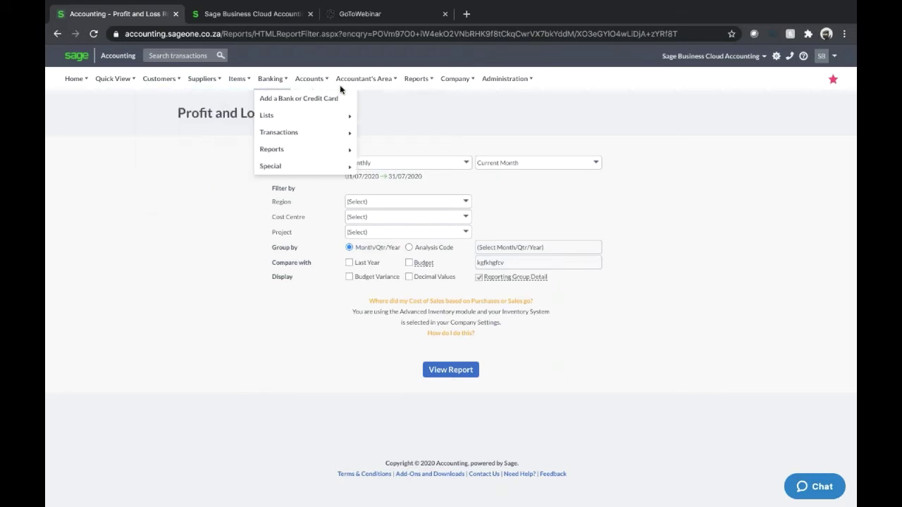
mouse_move(412, 85)
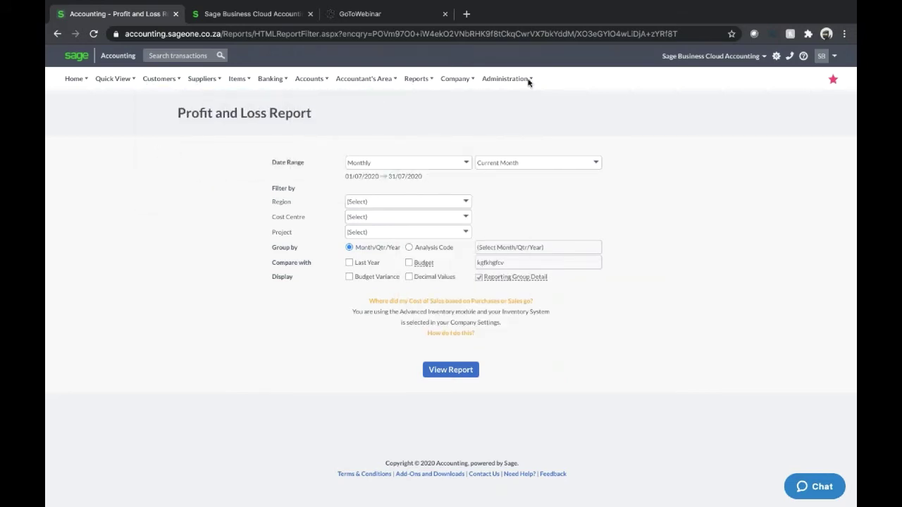
mouse_move(521, 81)
click(501, 151)
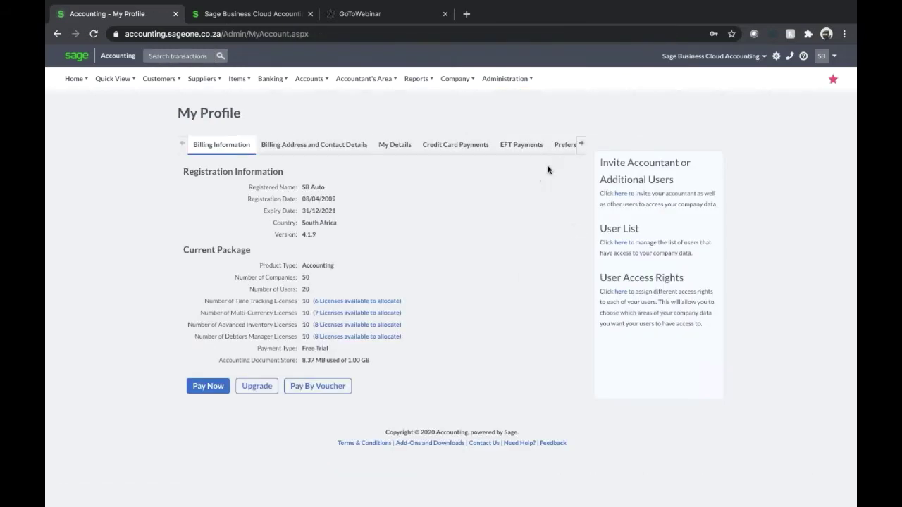
click(564, 144)
click(354, 253)
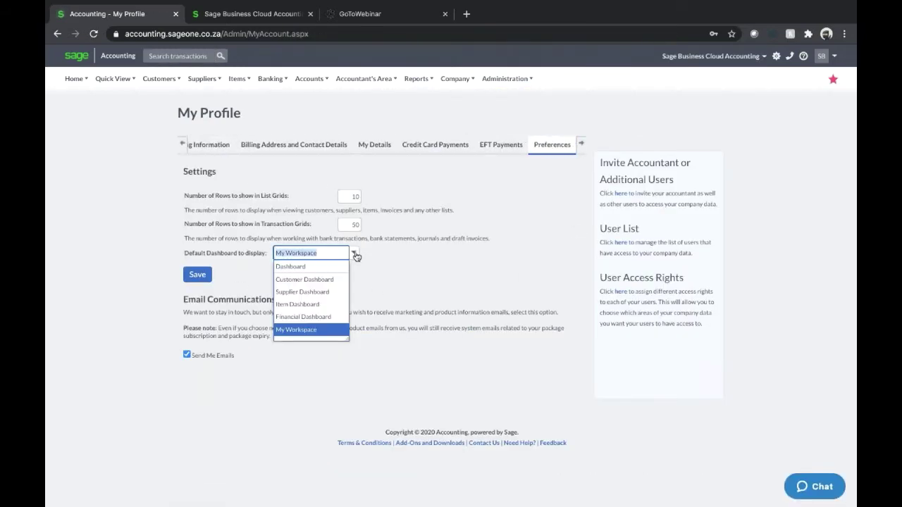
click(290, 266)
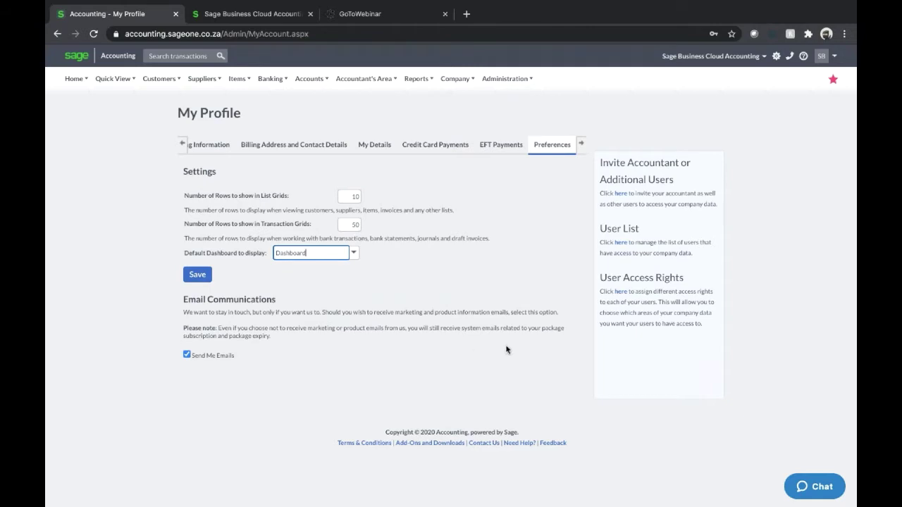
click(201, 274)
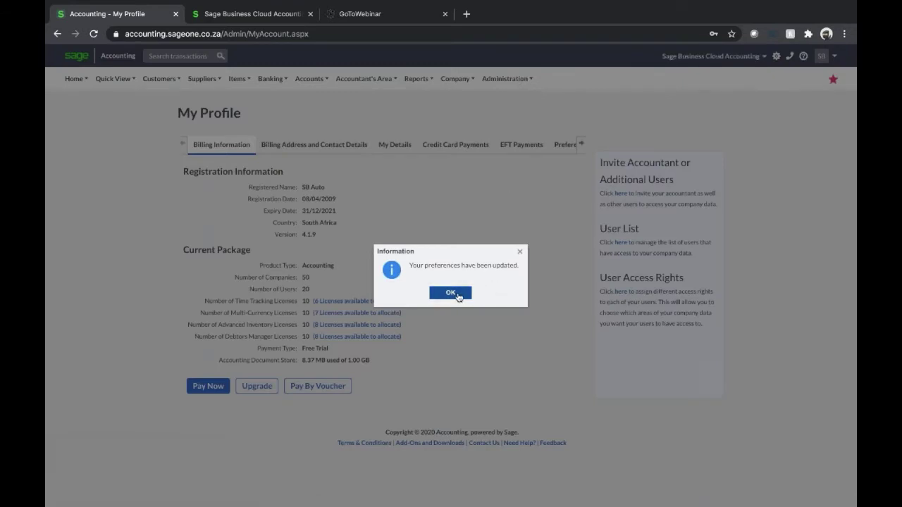
click(457, 294)
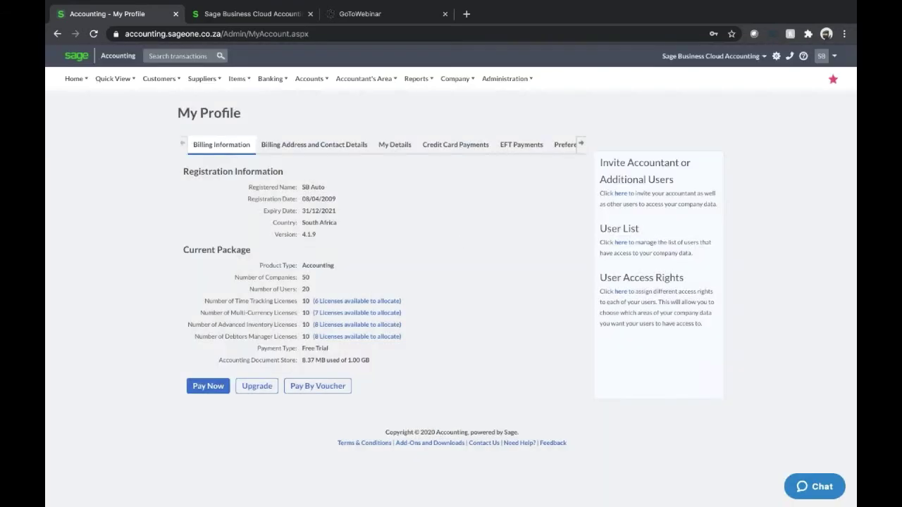
Go to Customer Tax Invoices and view the attachments window of the first listed invoice, then close it
mouse_move(455, 79)
mouse_move(161, 78)
mouse_move(192, 142)
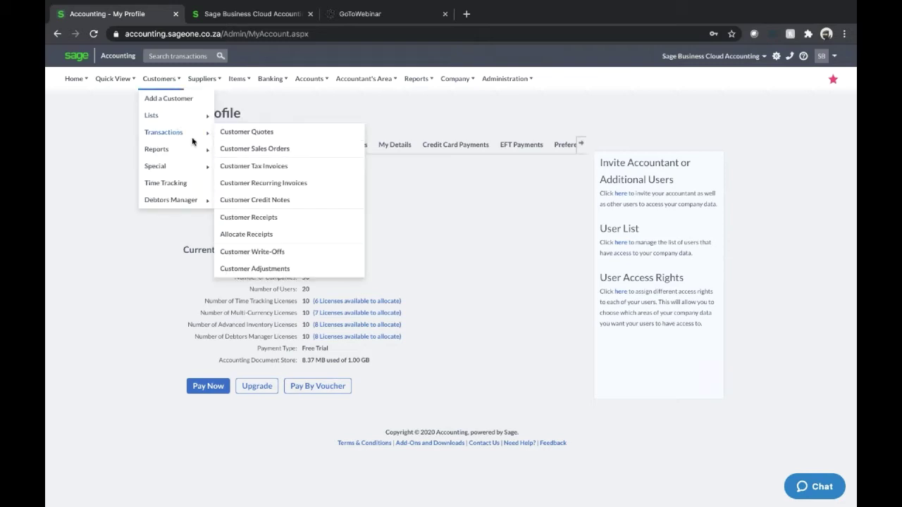
click(248, 166)
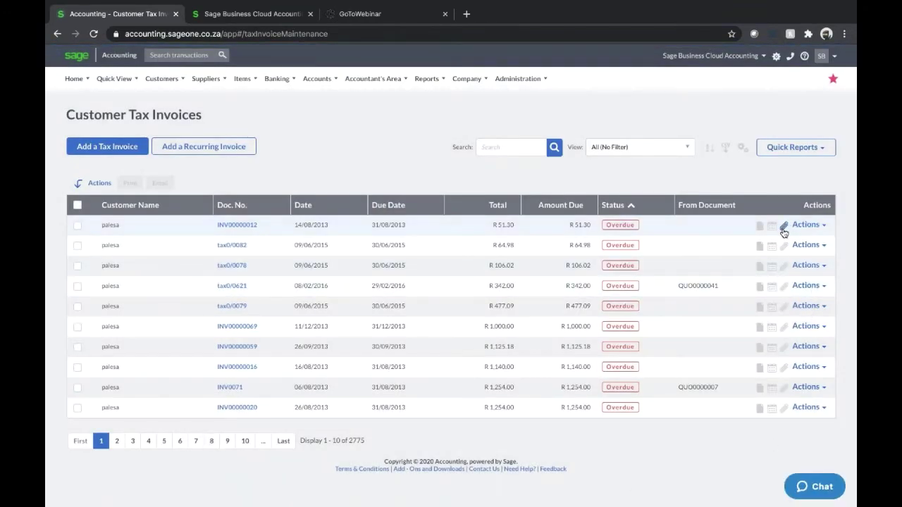
click(783, 227)
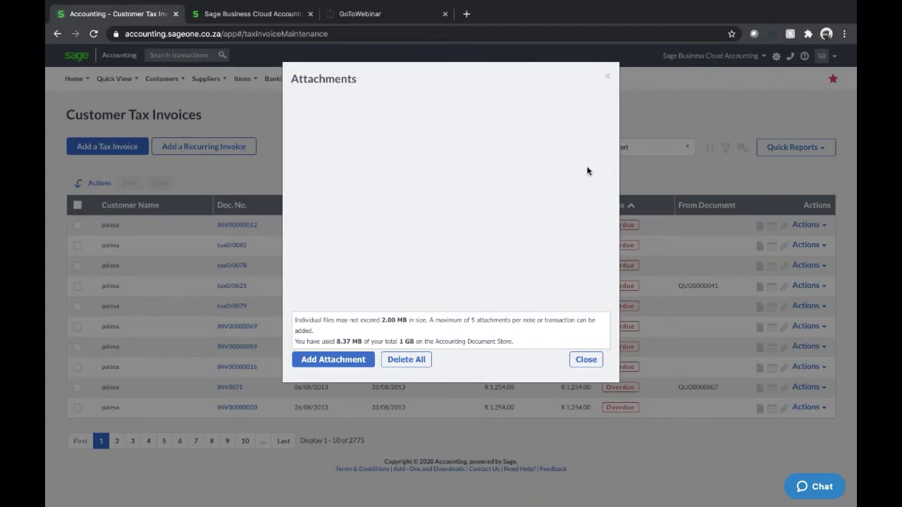
click(607, 76)
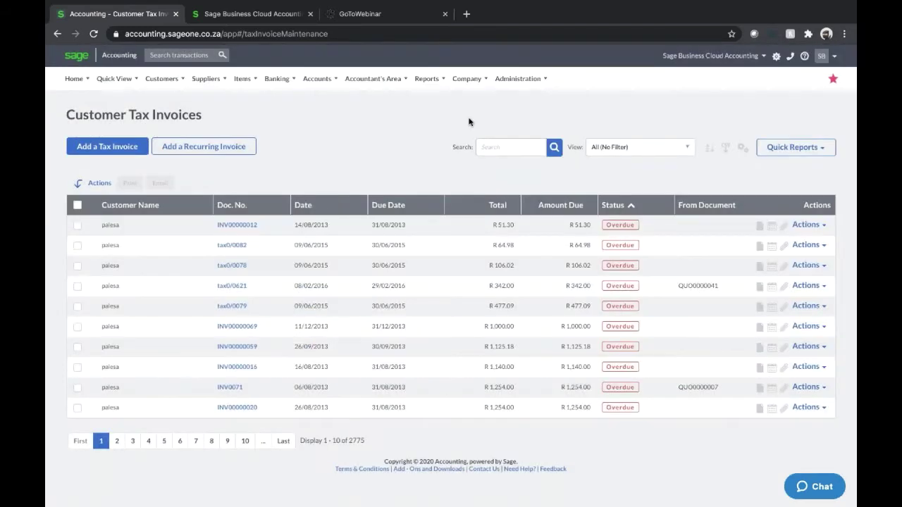
Review the attachments, notes and transaction attachments in Company Notes and Attachments, then close the window
click(467, 82)
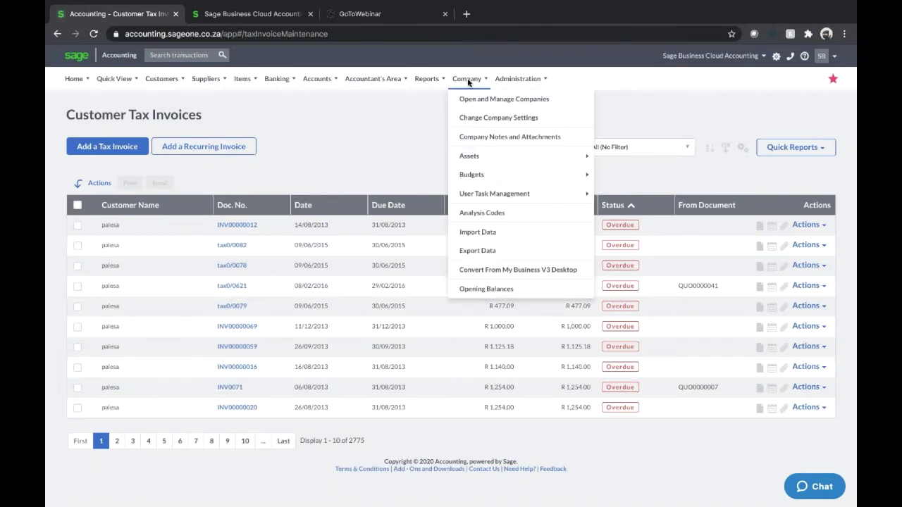
click(519, 140)
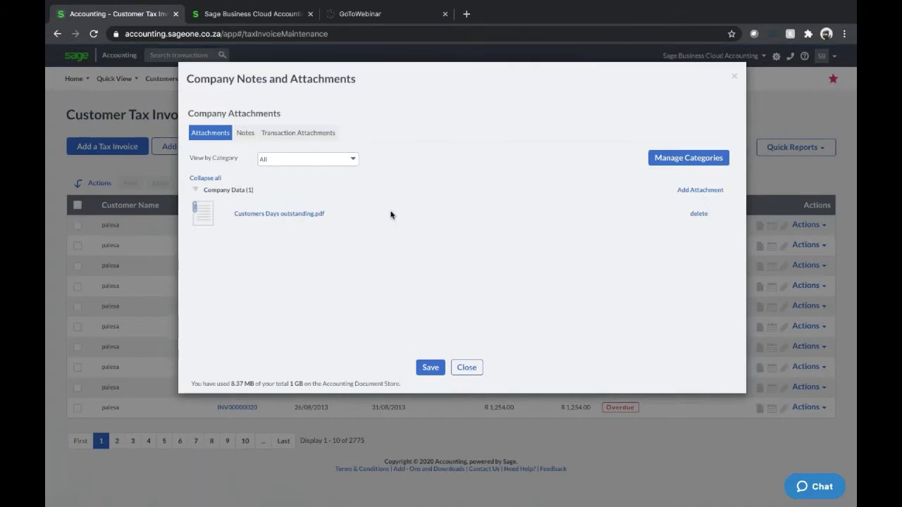
click(248, 134)
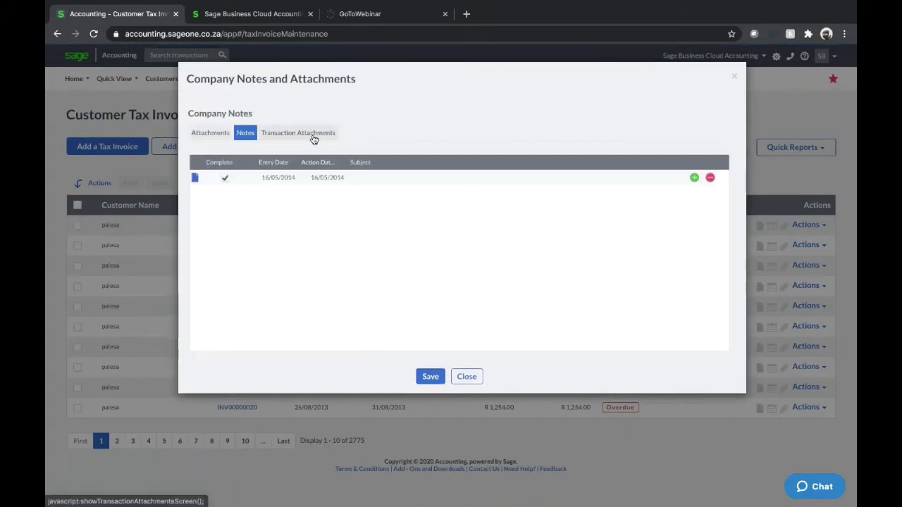
click(314, 136)
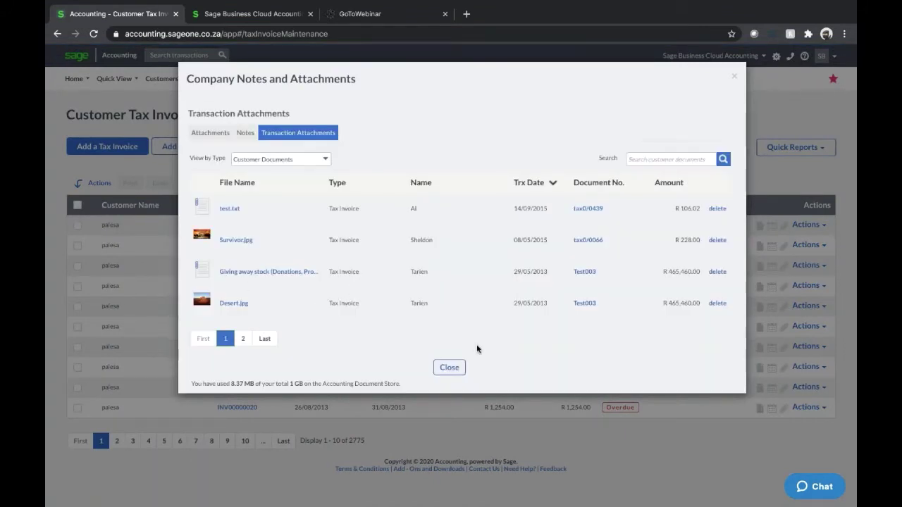
click(735, 78)
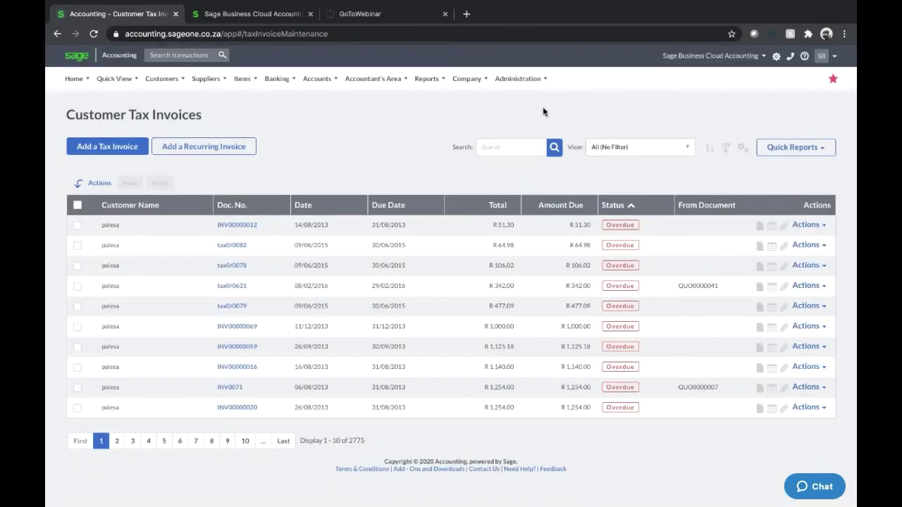
Look over the company options available for assets and budgets
click(466, 78)
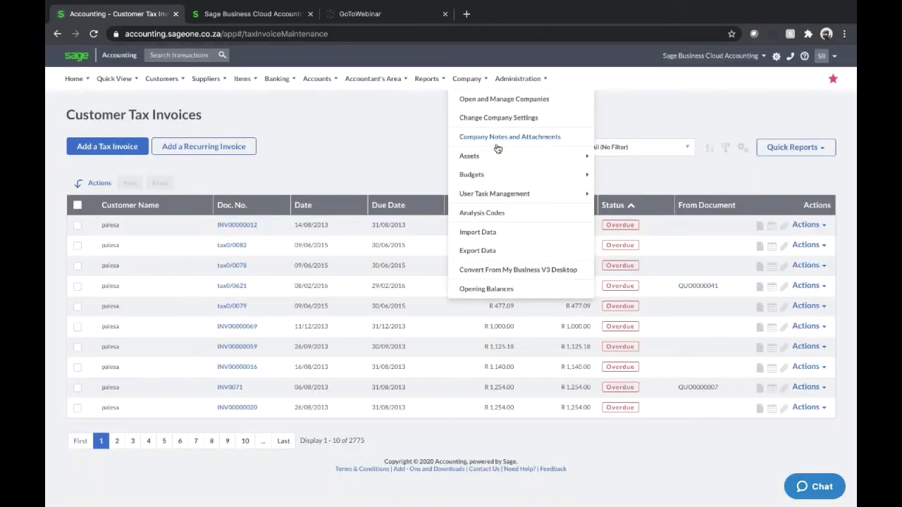
mouse_move(474, 158)
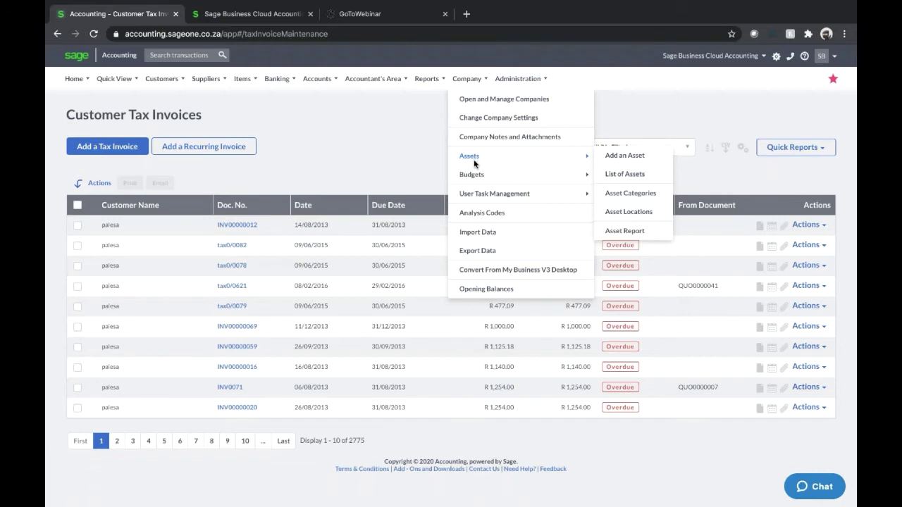
mouse_move(477, 176)
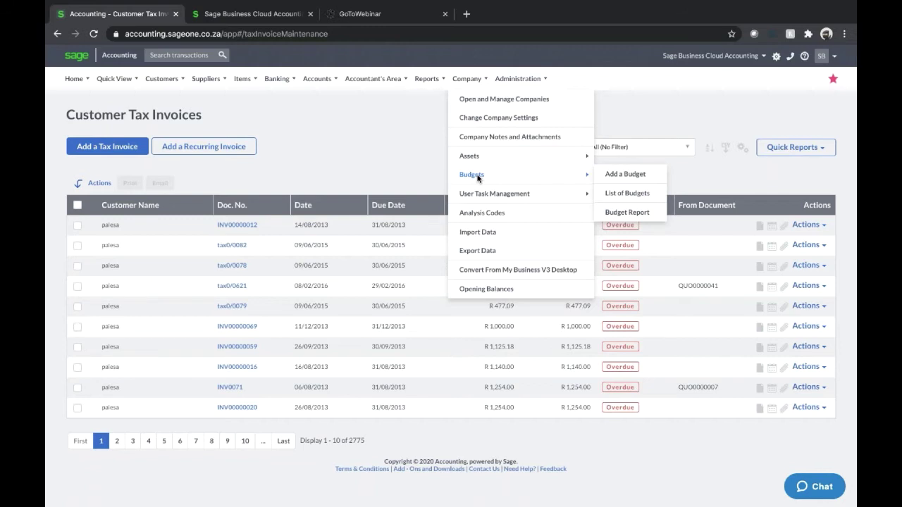
Set up the Profit and Loss report to compare with the Marketing DBN budget and display the budget variance
mouse_move(429, 80)
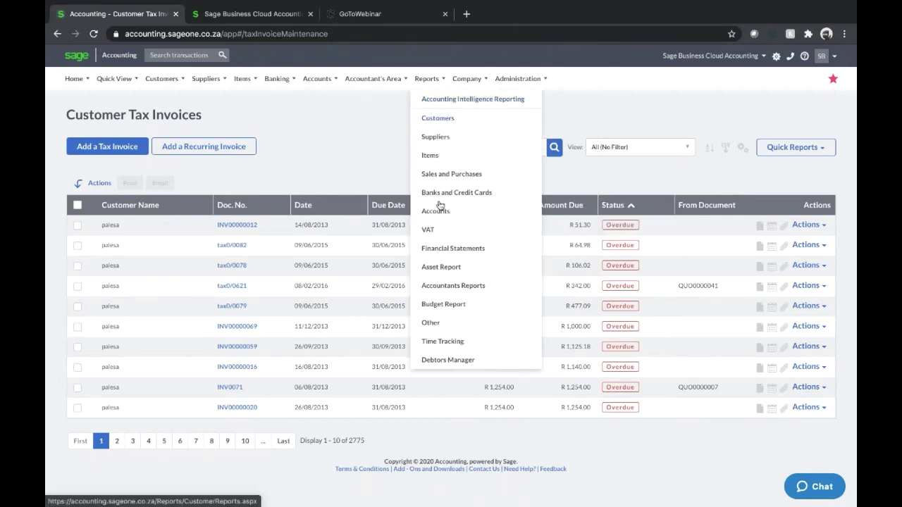
click(444, 249)
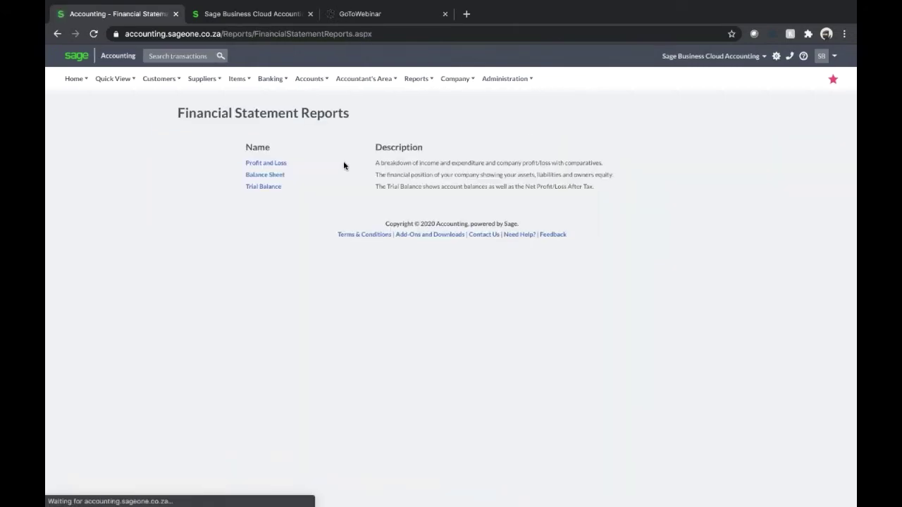
click(265, 166)
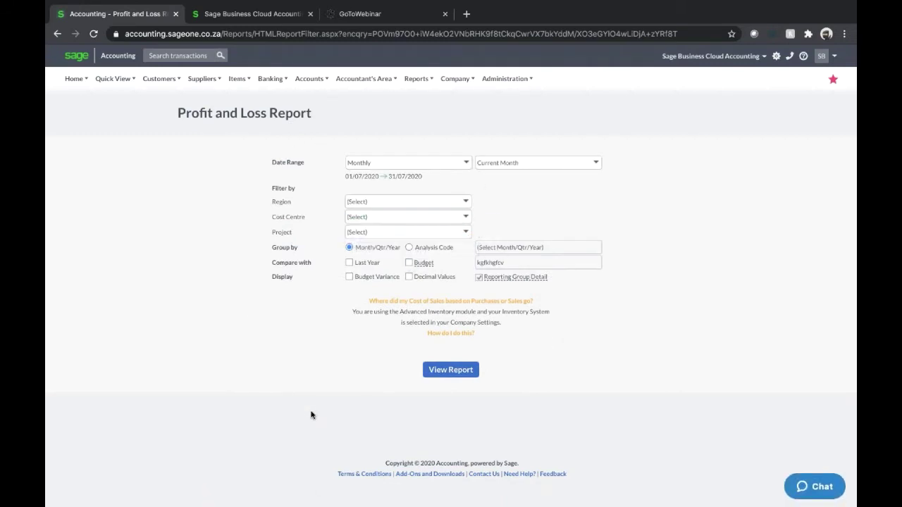
click(409, 262)
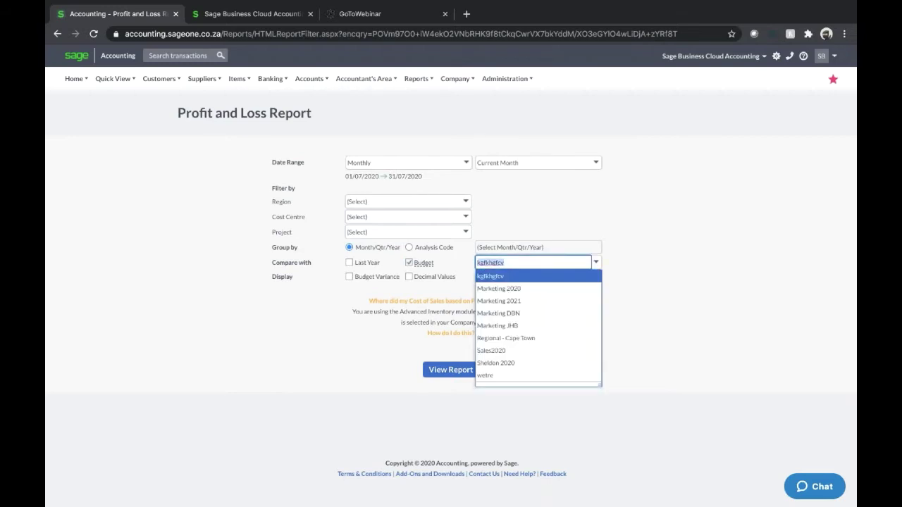
click(597, 262)
click(507, 314)
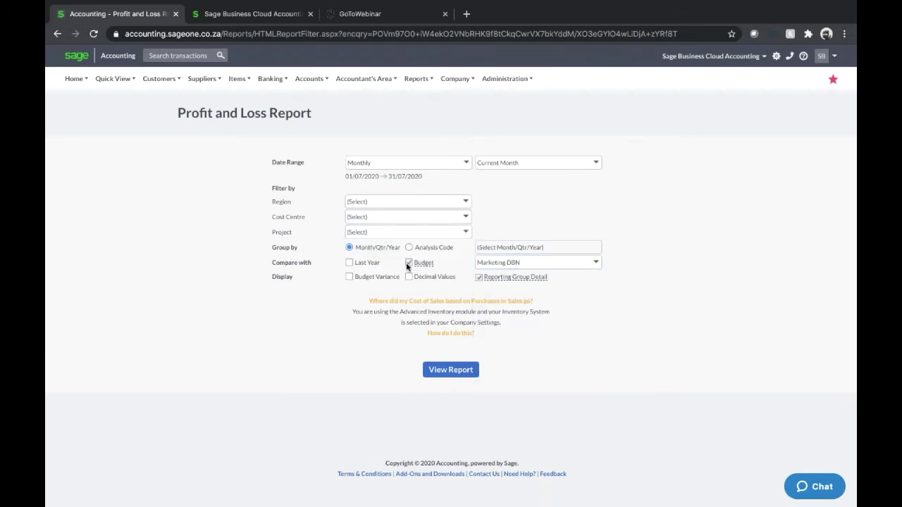
click(349, 276)
Go to Analysis Codes and examine the categories defined for Region, Cost Centre and Project
mouse_move(455, 84)
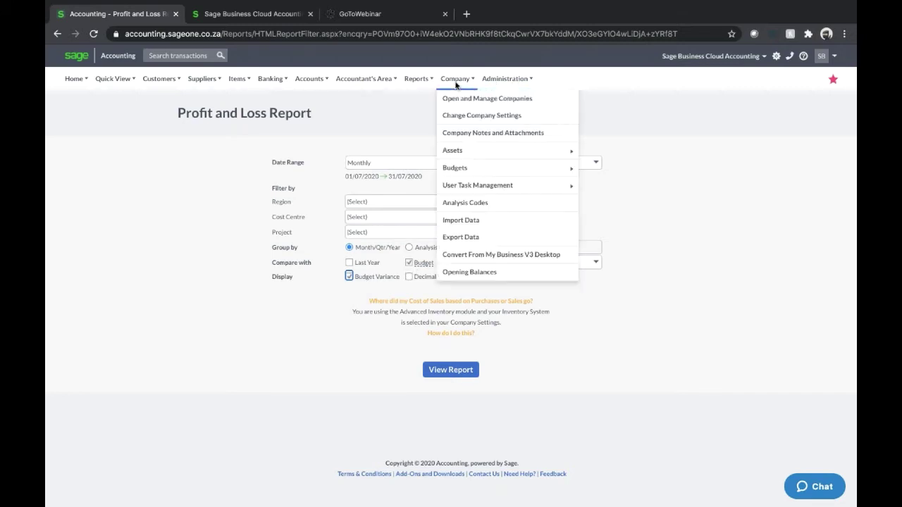
mouse_move(458, 188)
click(482, 205)
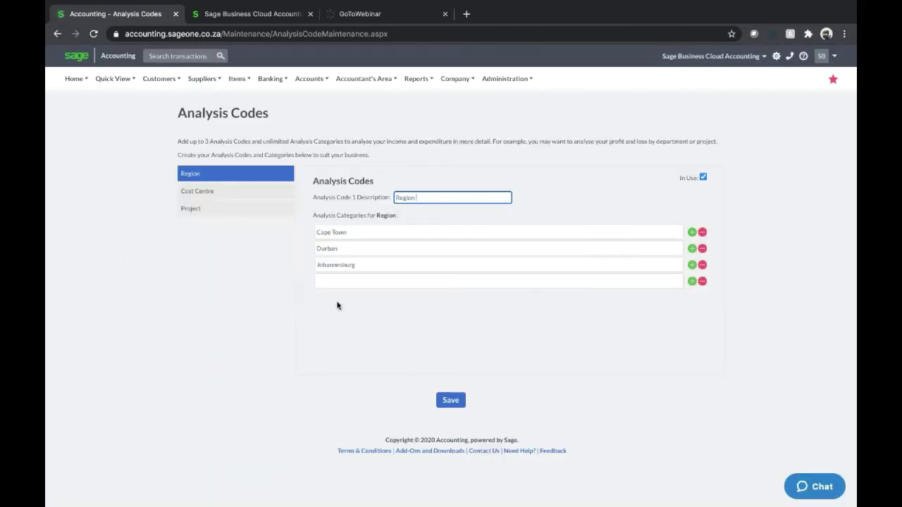
click(212, 197)
click(204, 212)
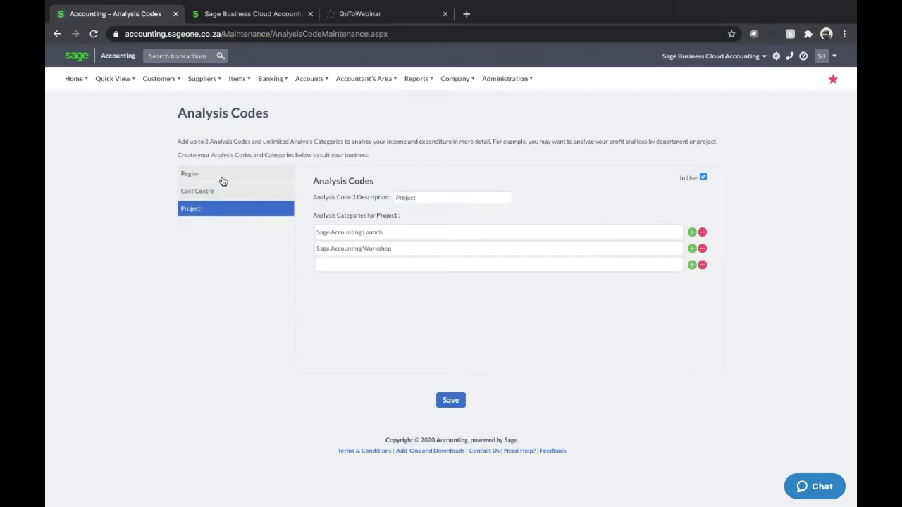
click(221, 178)
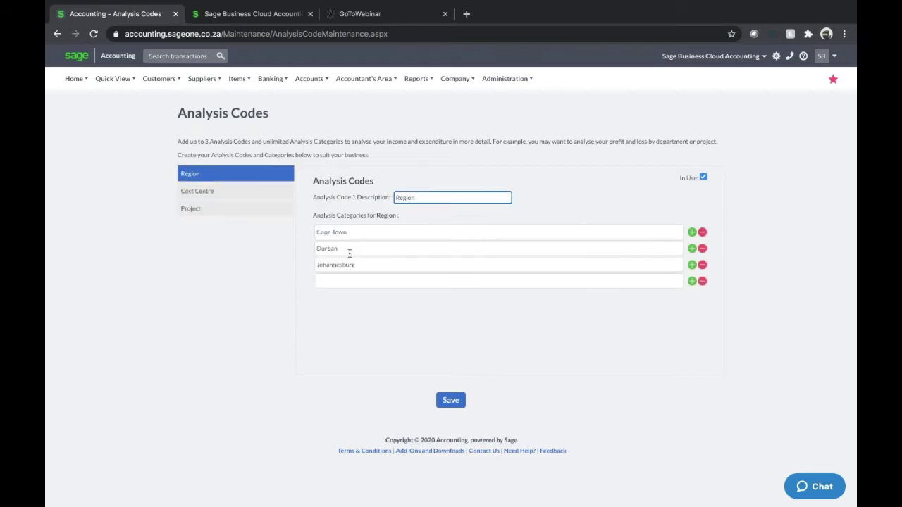
click(237, 198)
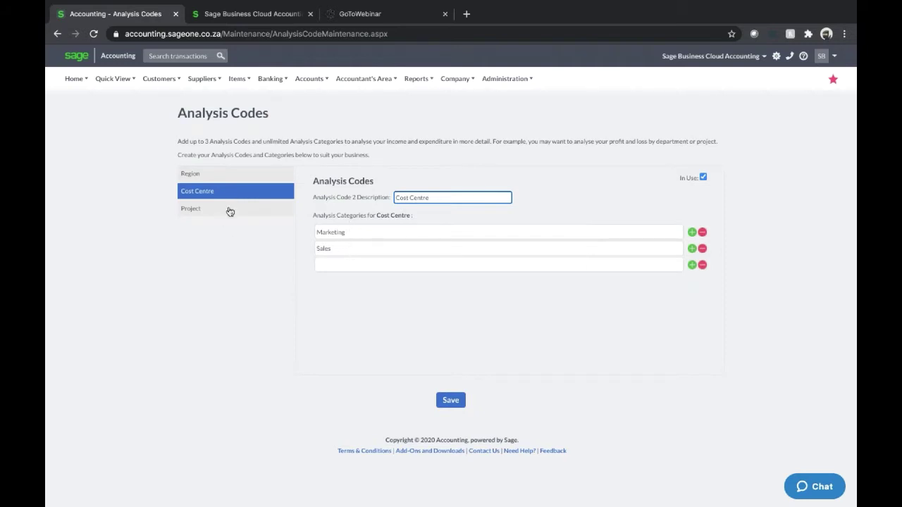
click(228, 210)
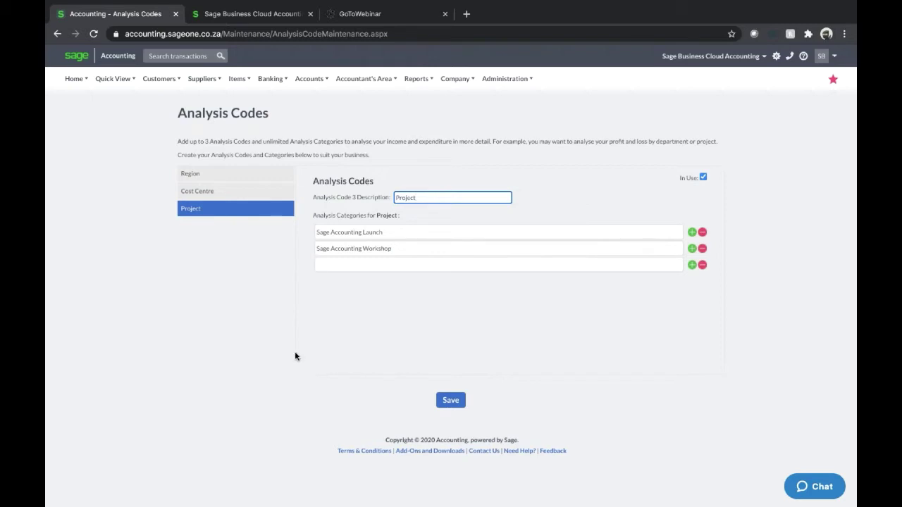
Revisit the Region analysis categories and the company options, ending on the Cost Centre categories
click(292, 331)
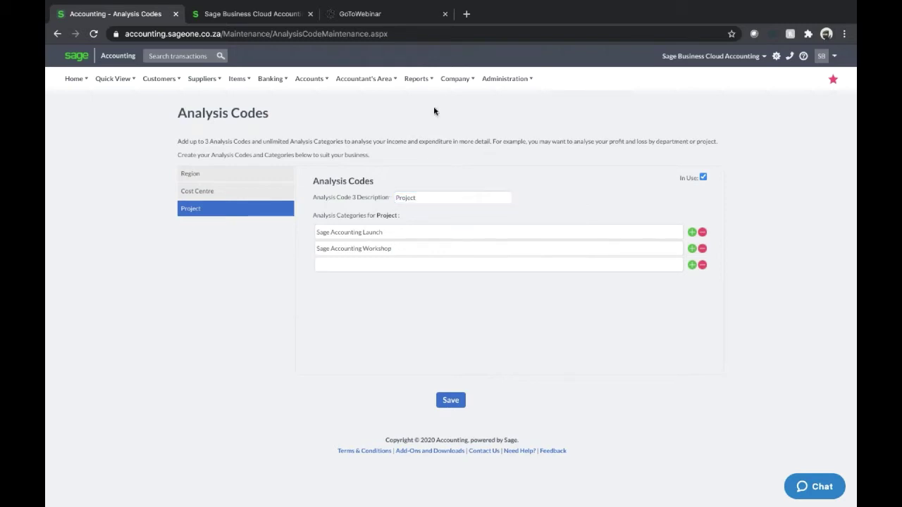
click(216, 175)
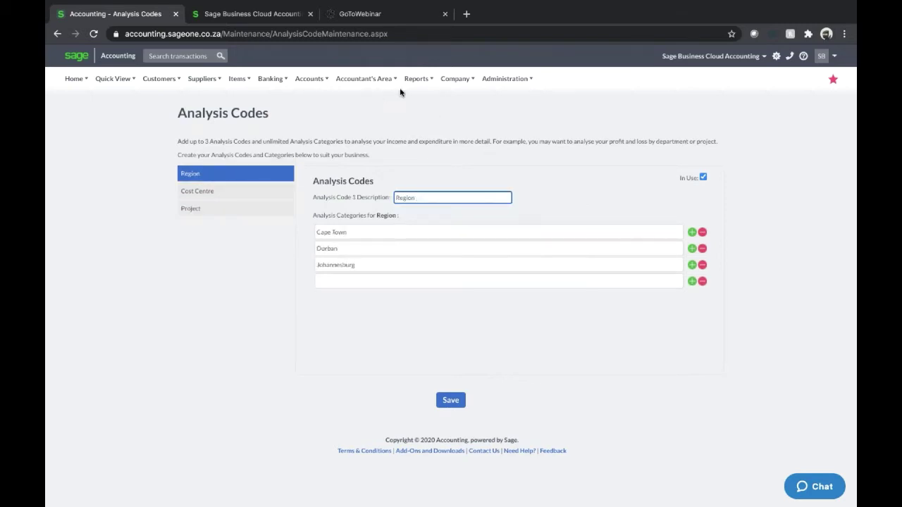
click(421, 82)
click(456, 79)
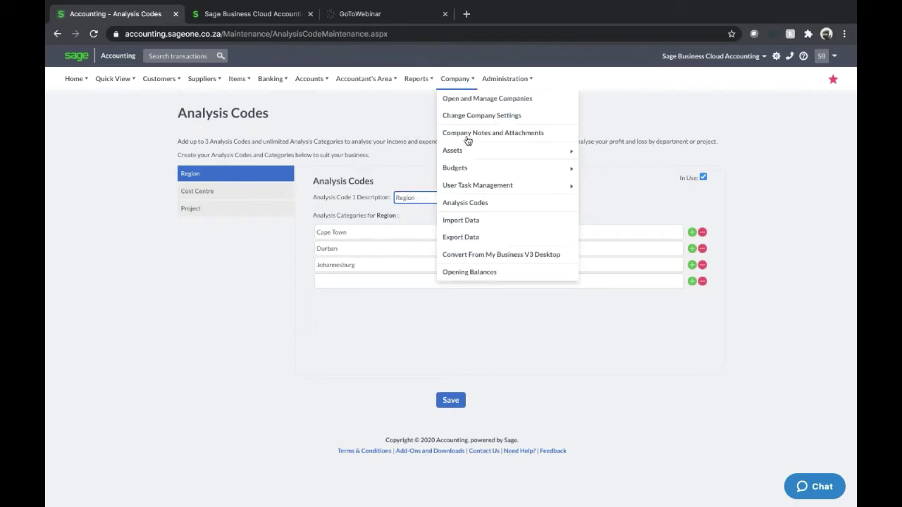
mouse_move(465, 169)
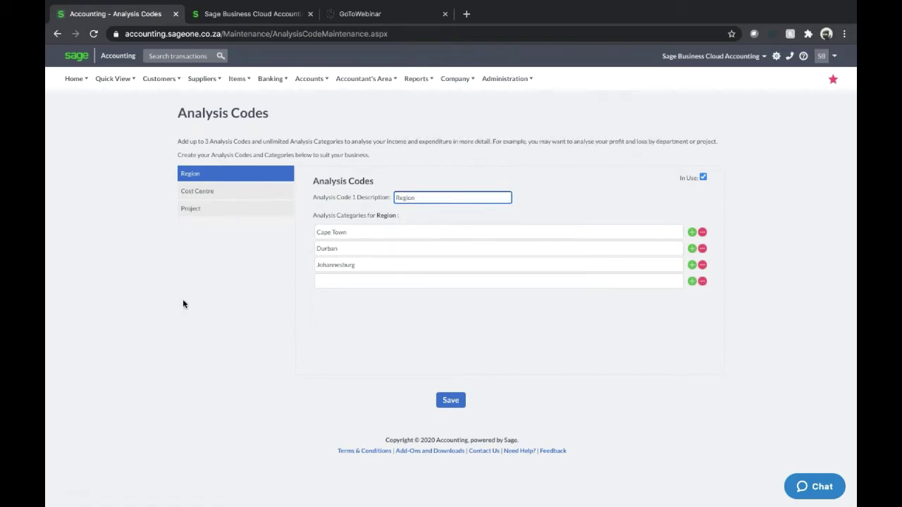
click(212, 193)
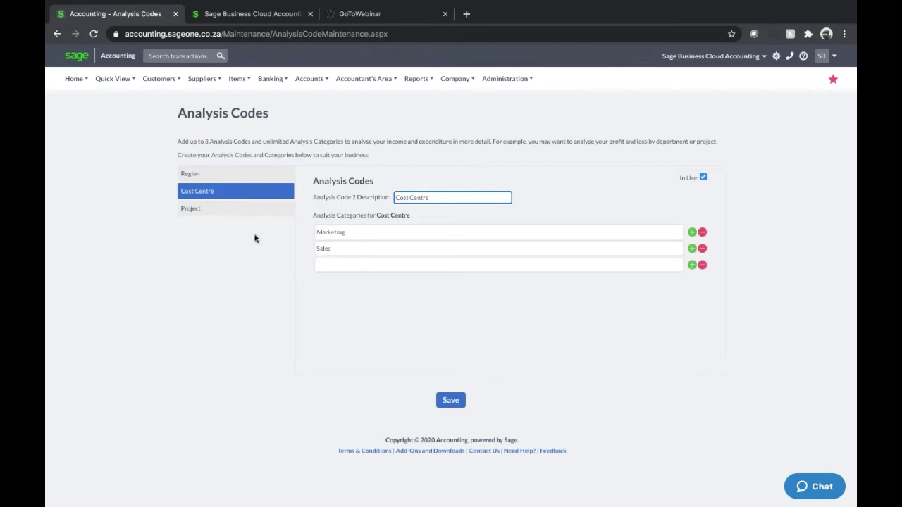
View the analysis categories defined for Project, and go to the banking transactions page
click(242, 211)
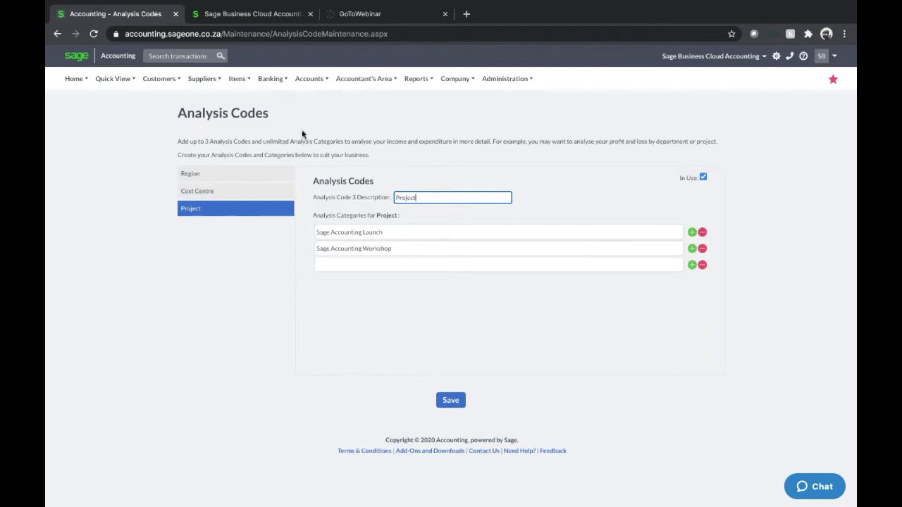
click(286, 76)
mouse_move(280, 136)
click(391, 134)
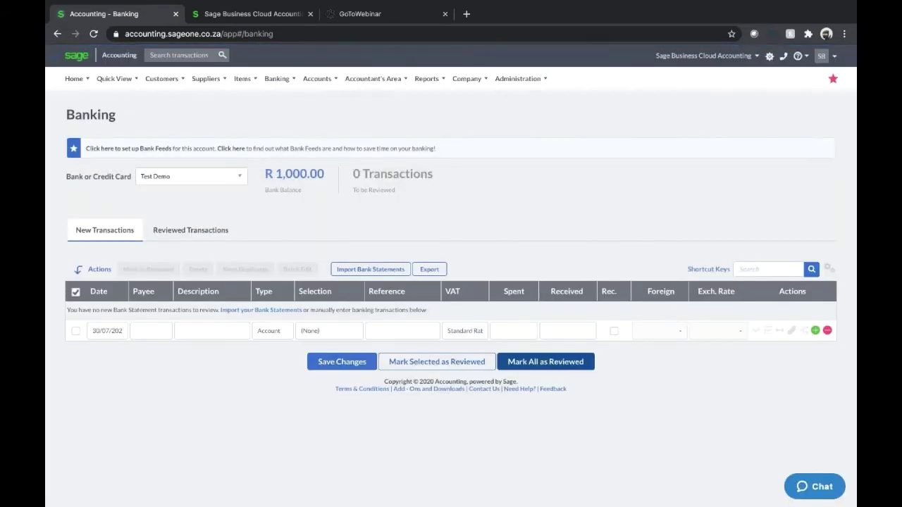
Enter a new bank transaction in the Test Demo account against Fuel, with 1000 spent
click(358, 335)
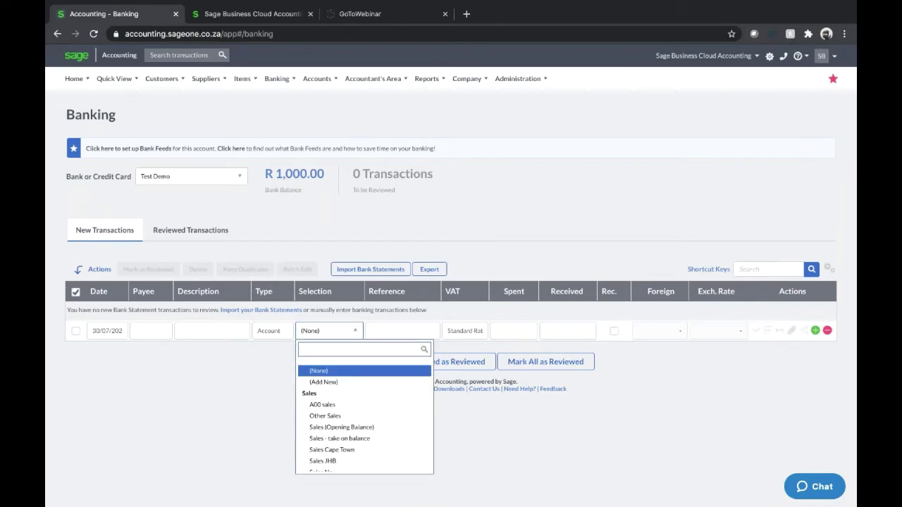
text(fe)
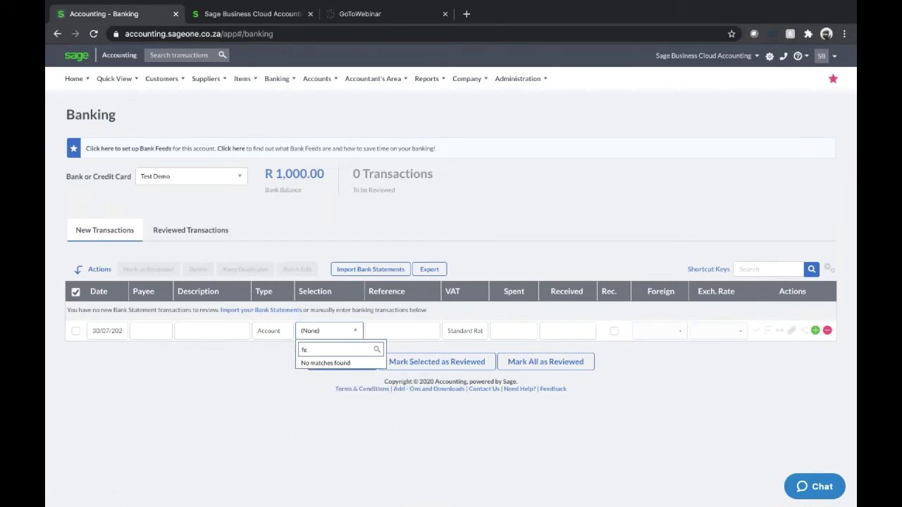
key(BackSpace)
text(u)
click(339, 376)
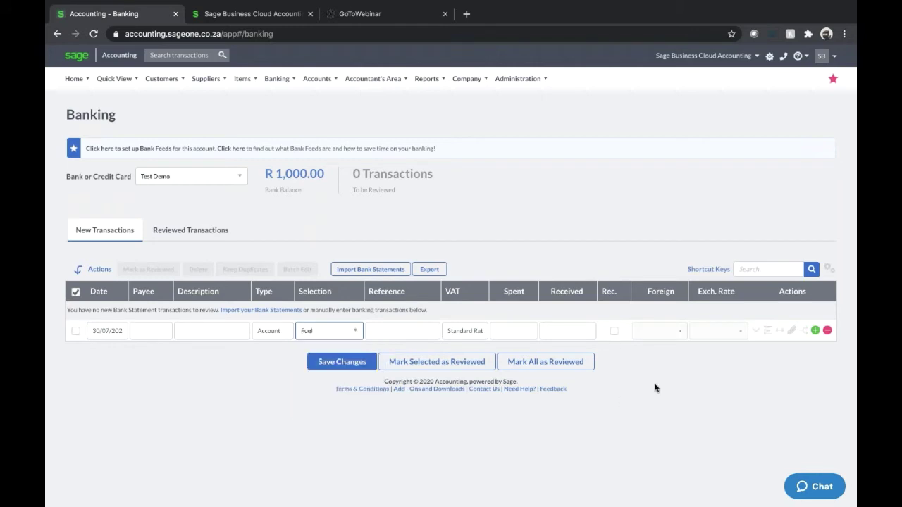
click(523, 331)
text(1000)
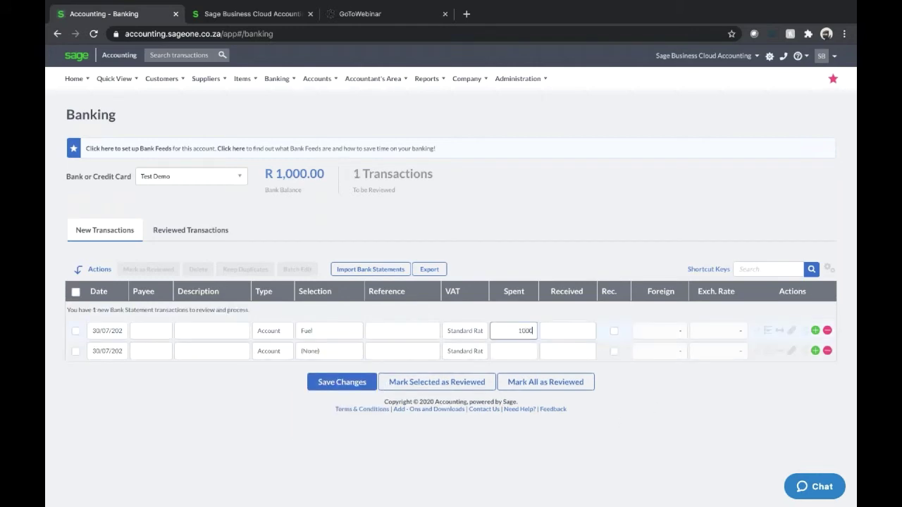
Assign analysis codes to the fuel transaction: Region Cape Town, Cost Centre Marketing and Project Sage Accounting Launch
click(756, 330)
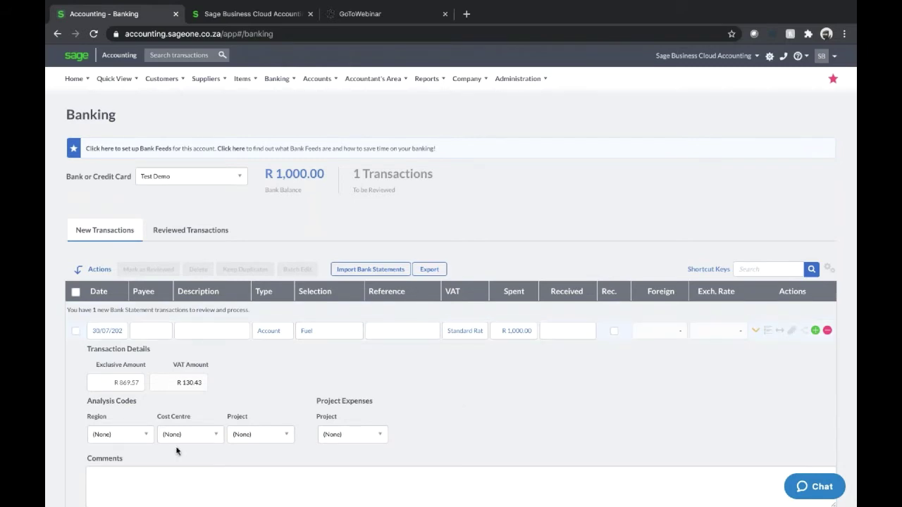
click(143, 435)
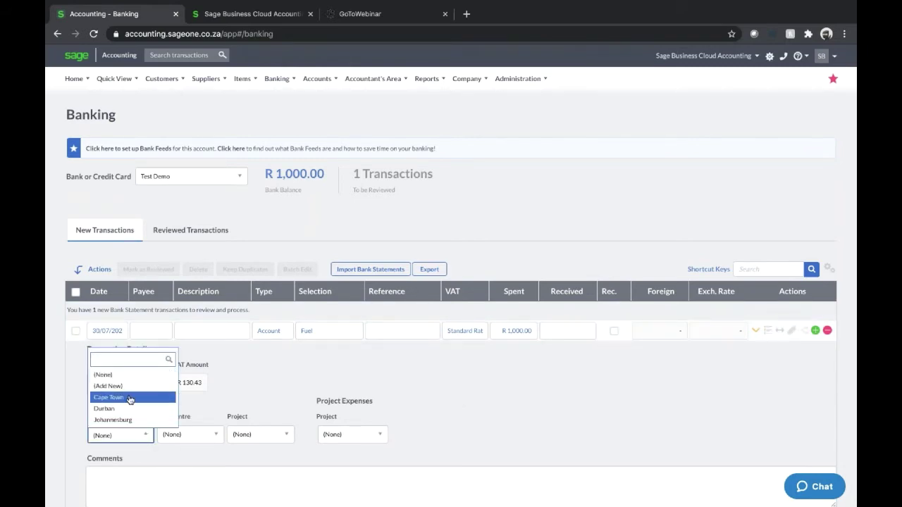
click(130, 399)
click(217, 437)
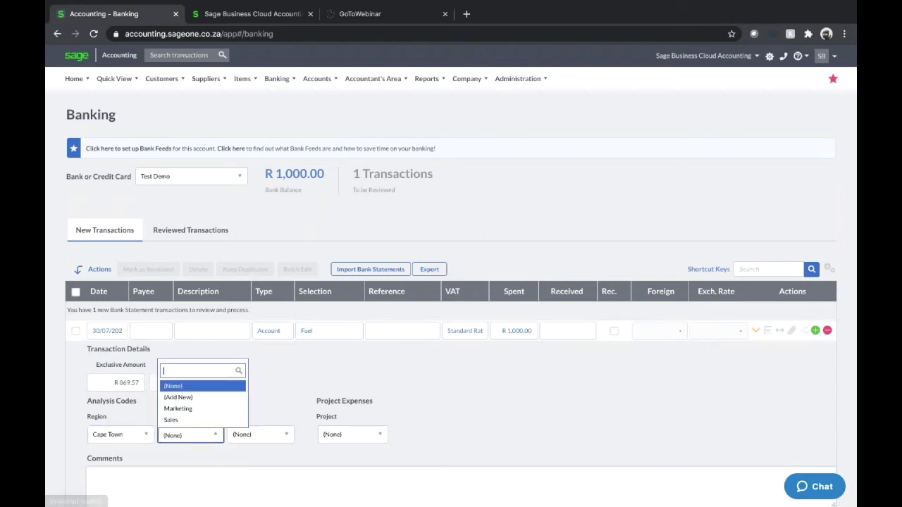
click(210, 410)
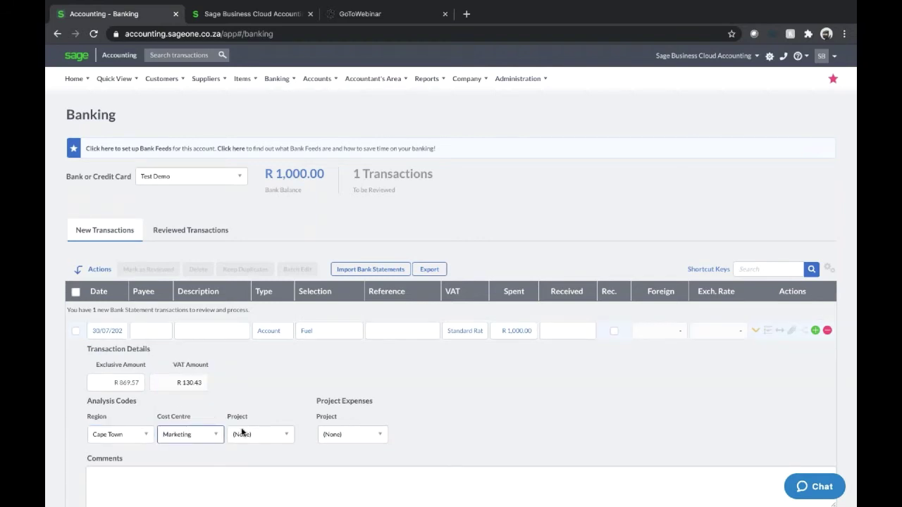
click(286, 436)
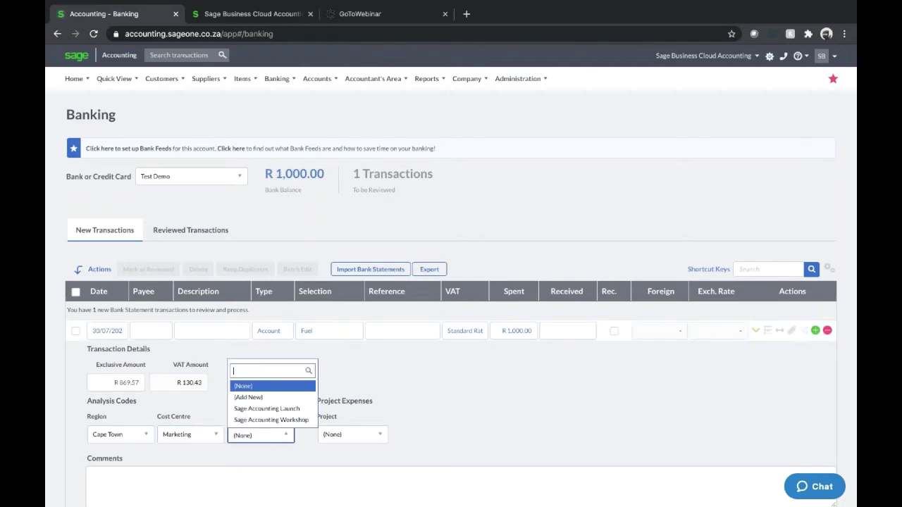
click(286, 408)
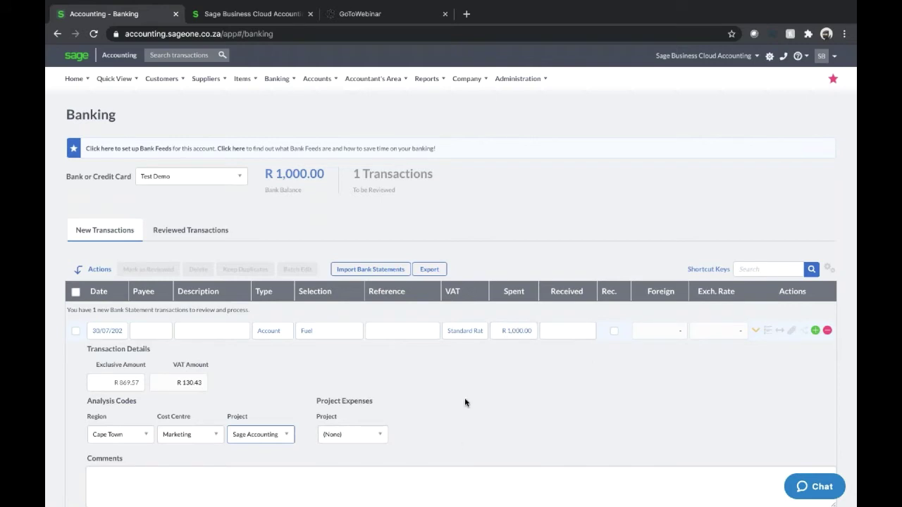
Check the fuel transaction's date in the calendar and mark the transaction as reviewed
scroll(465, 398, down, 3)
click(106, 181)
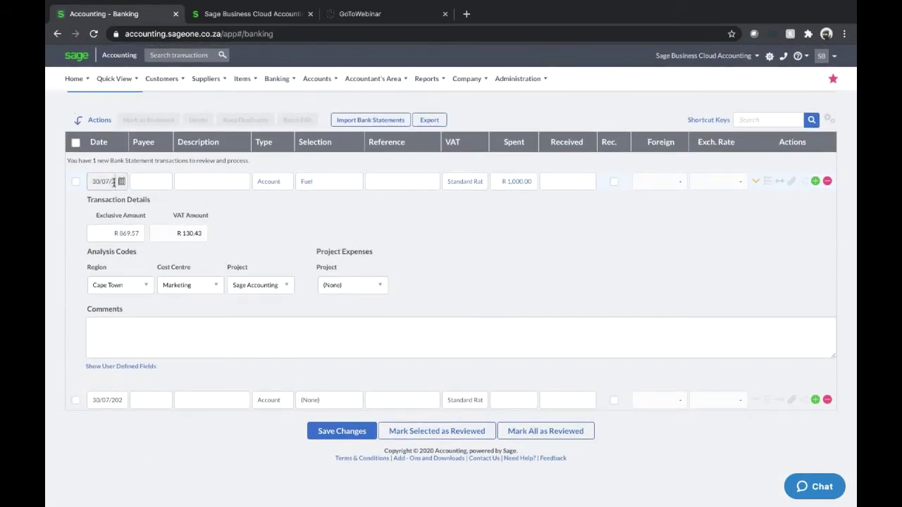
click(119, 182)
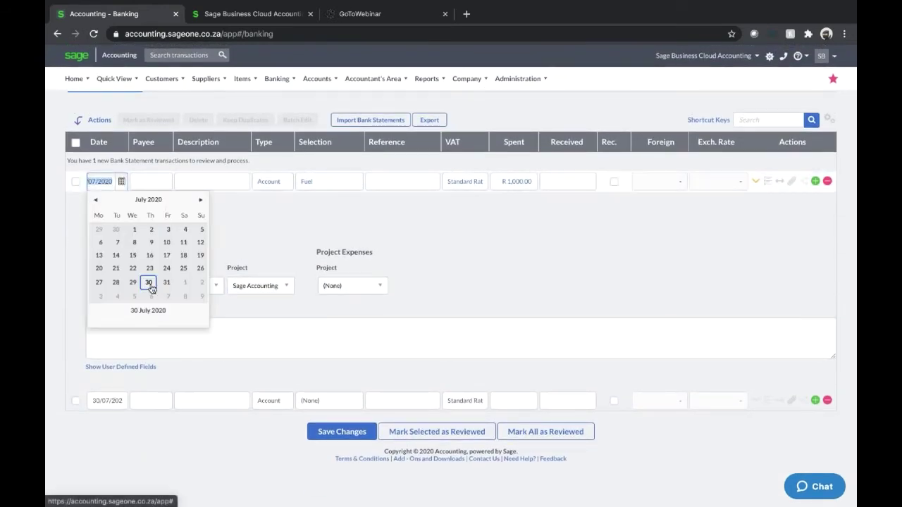
scroll(149, 287, down, 1)
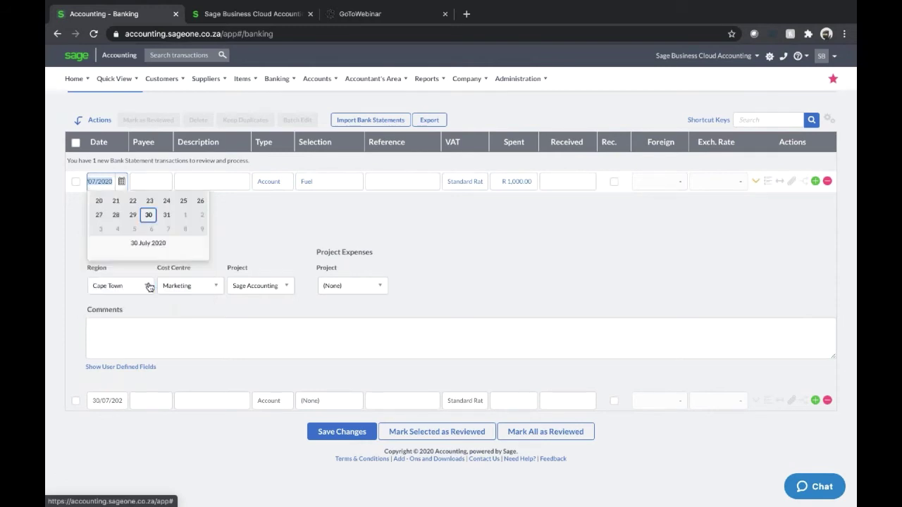
click(342, 431)
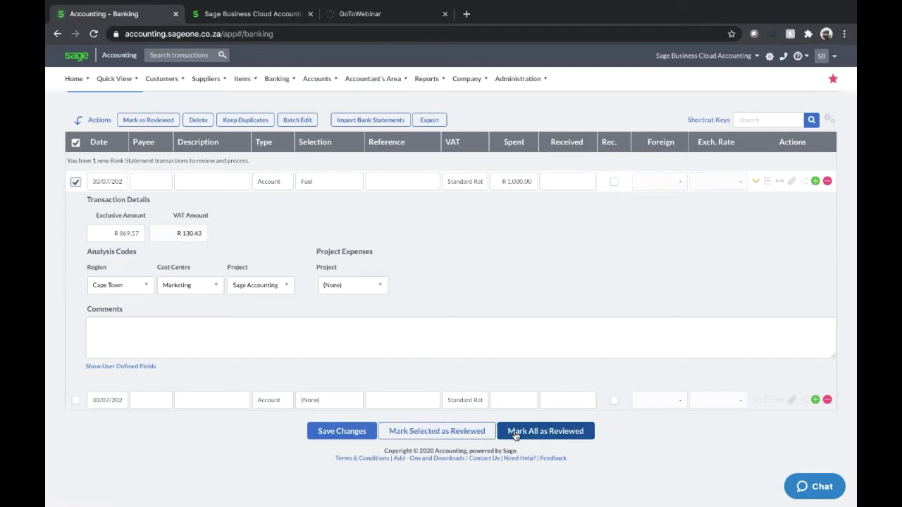
click(454, 431)
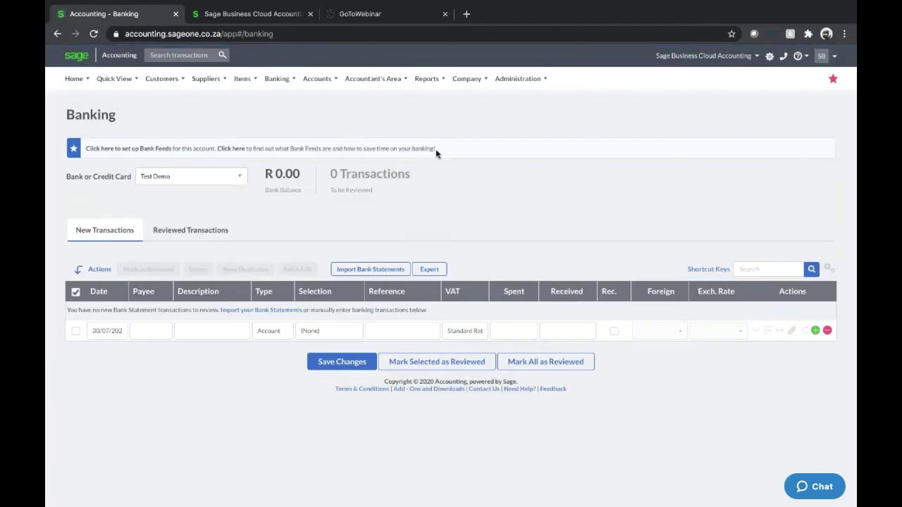
Bring up the Profit and Loss report's options and group the report by Analysis Code
click(451, 80)
mouse_move(437, 78)
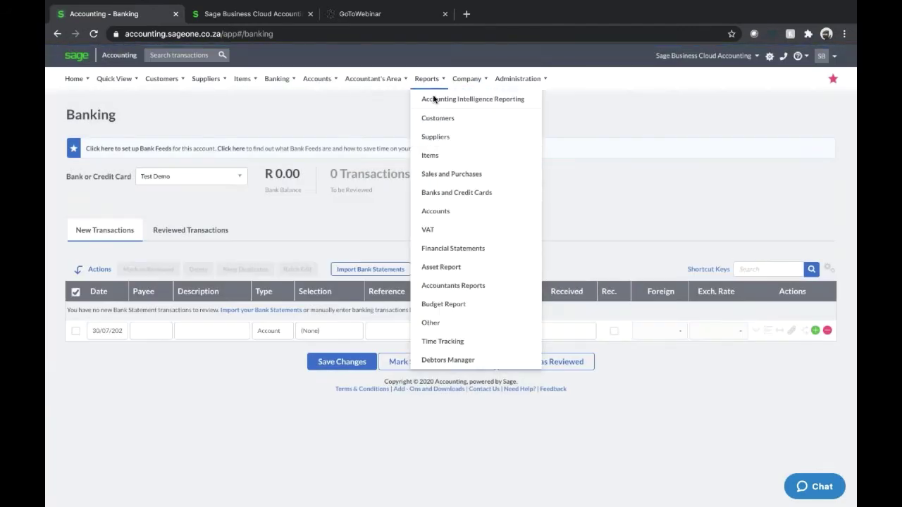
click(454, 250)
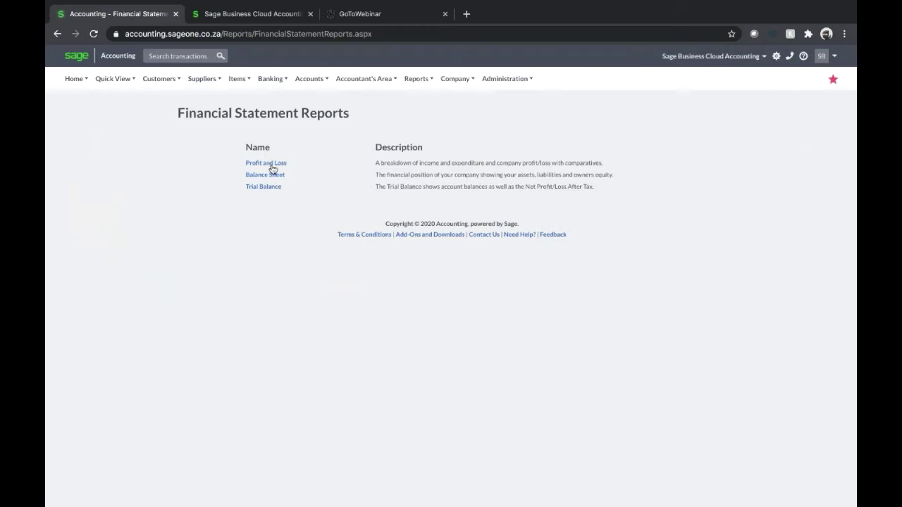
click(270, 165)
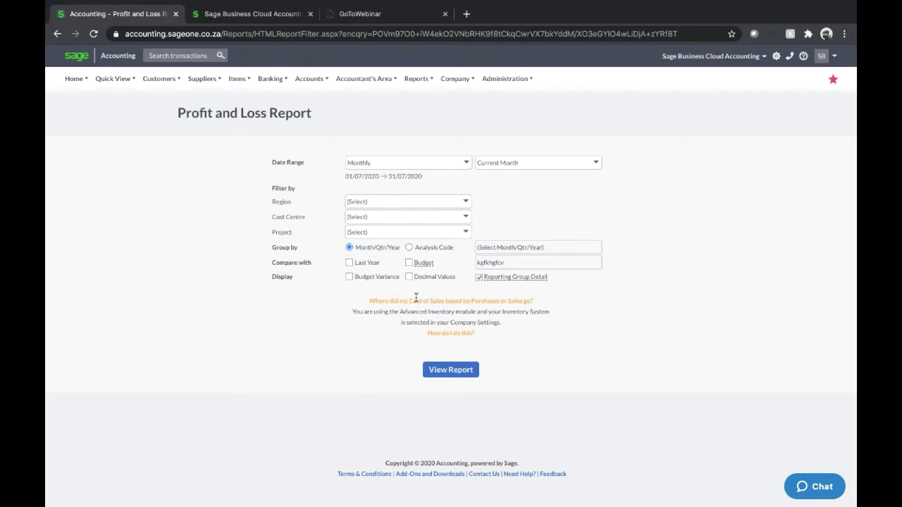
click(408, 248)
click(591, 244)
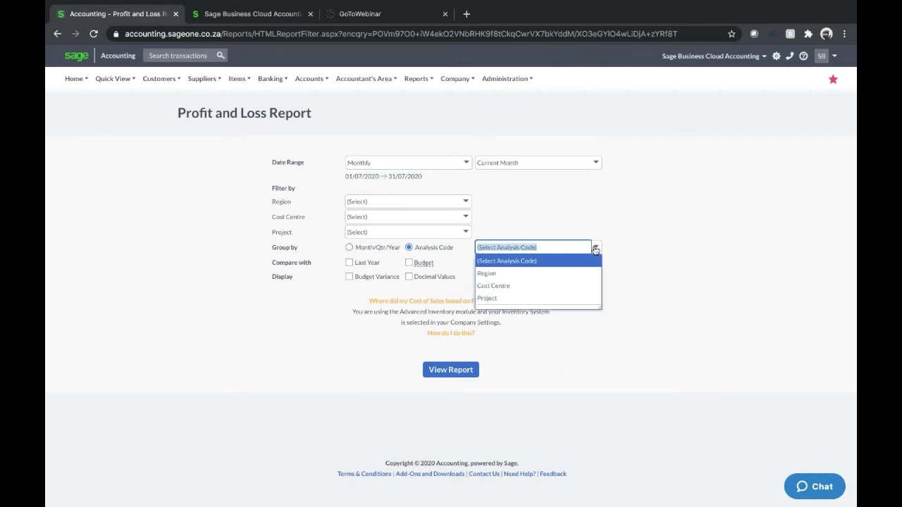
click(652, 248)
Filter the report by Region Cape Town, Cost Centre Marketing and Project Sage Accounting Workshop
click(465, 201)
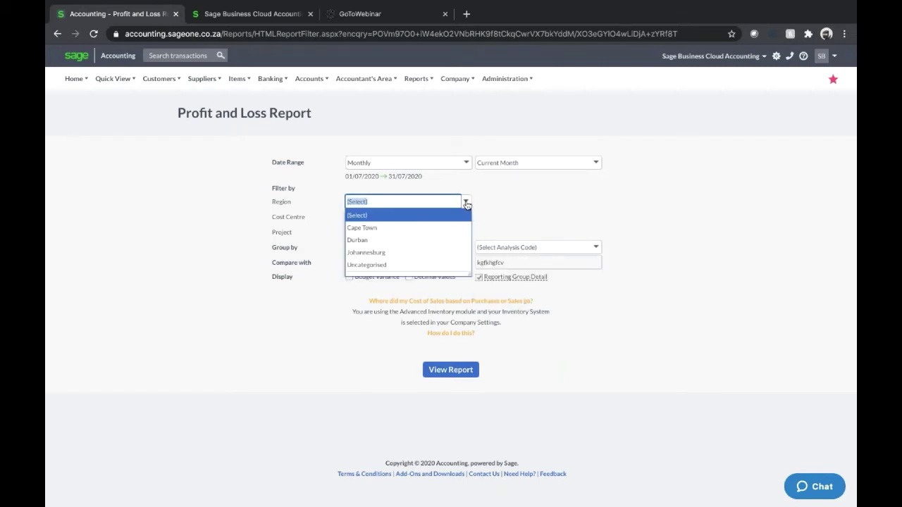
click(404, 229)
click(465, 216)
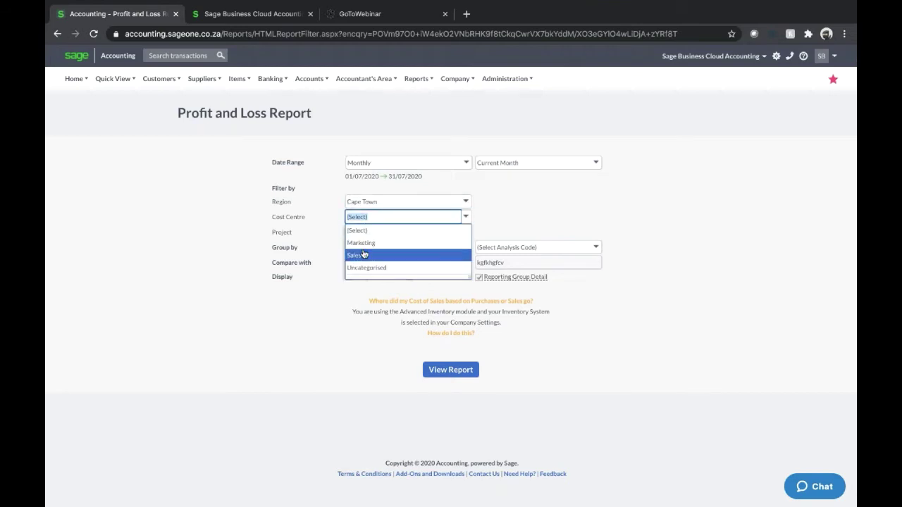
click(400, 243)
click(465, 233)
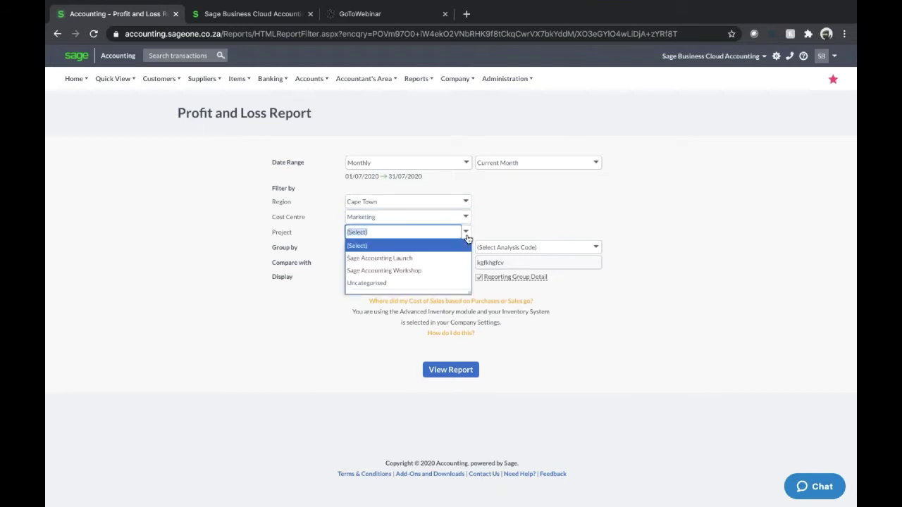
click(417, 269)
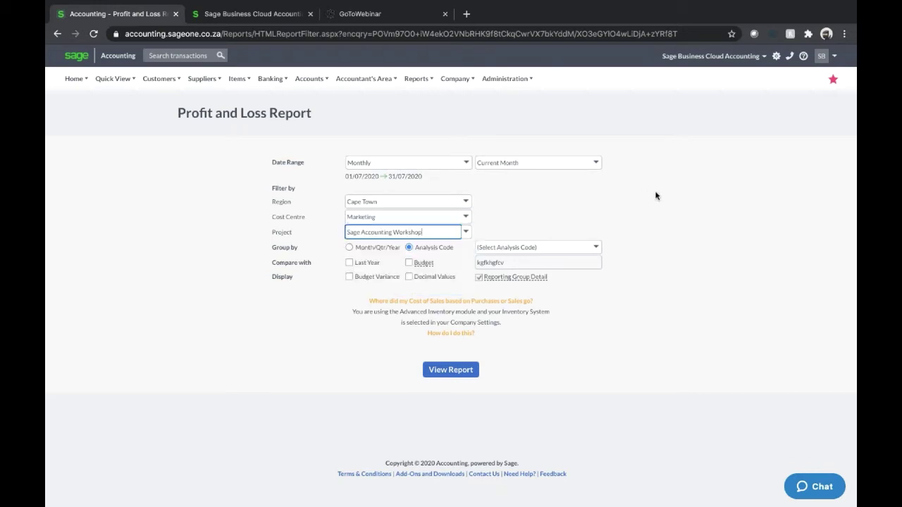
Compare the report with the Marketing 2020 budget, display the budget variance, and generate the report
click(408, 263)
click(348, 276)
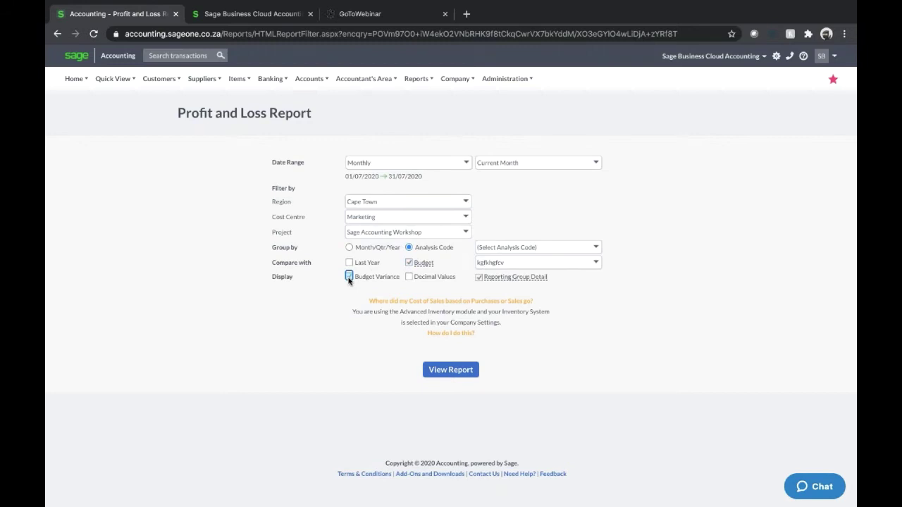
click(596, 264)
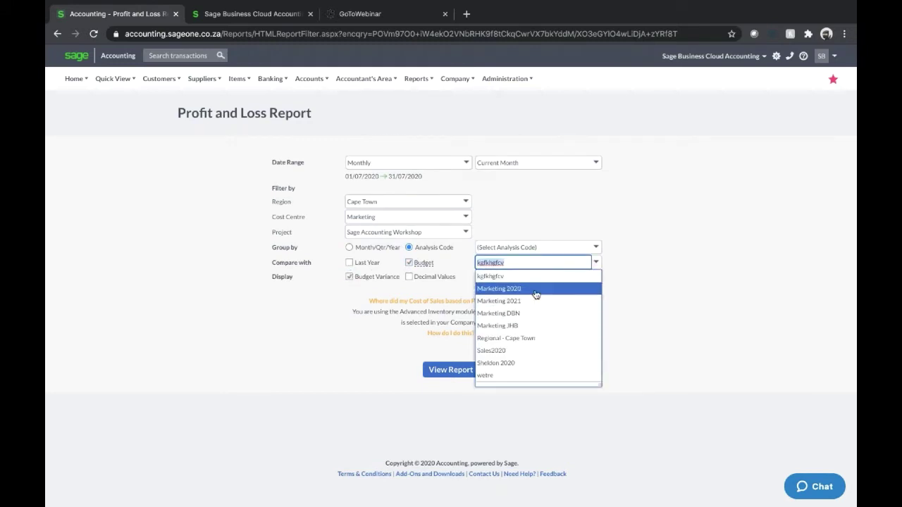
click(536, 295)
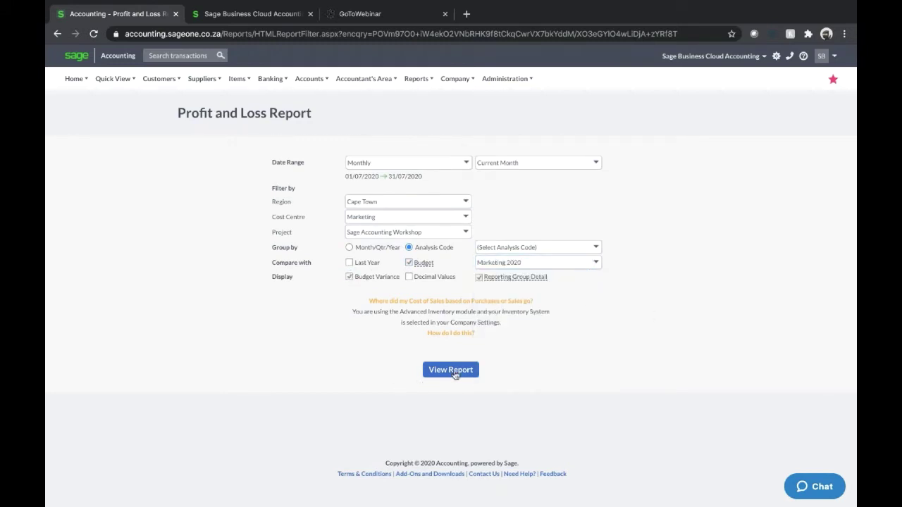
click(468, 372)
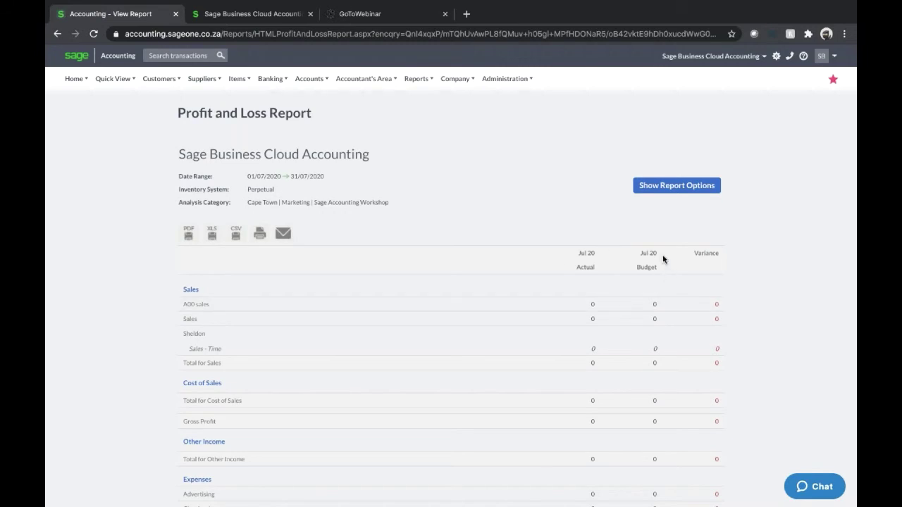
Examine the report's analysis categories and its sales and expense lines, and look over the other available report types
scroll(774, 339, down, 1)
scroll(774, 340, down, 3)
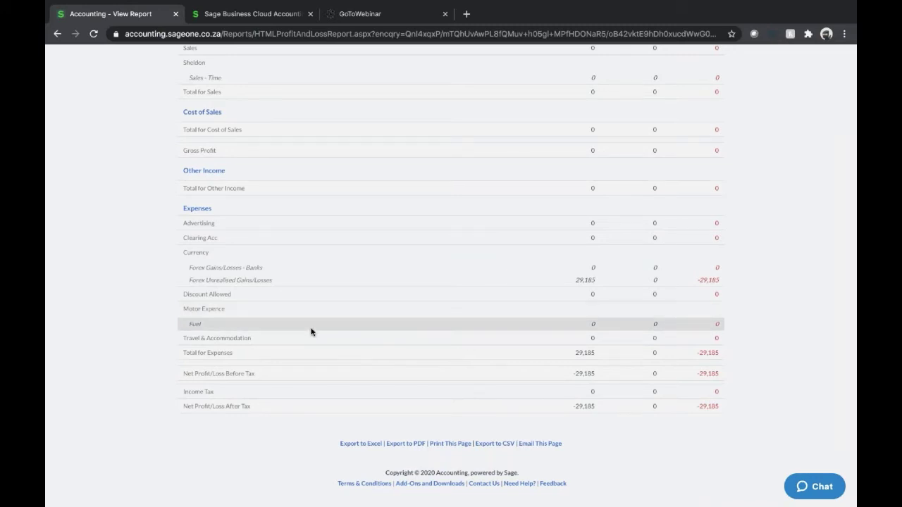
scroll(312, 332, up, 4)
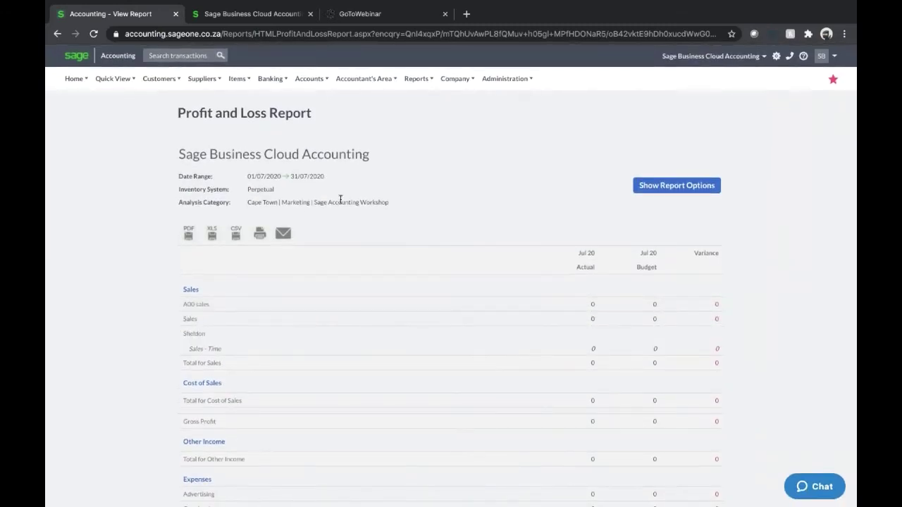
triple_click(357, 202)
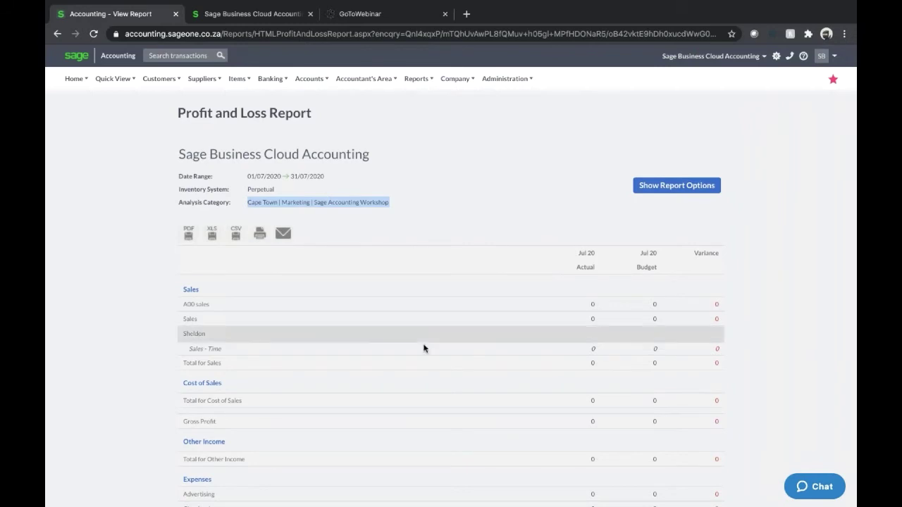
scroll(423, 348, down, 5)
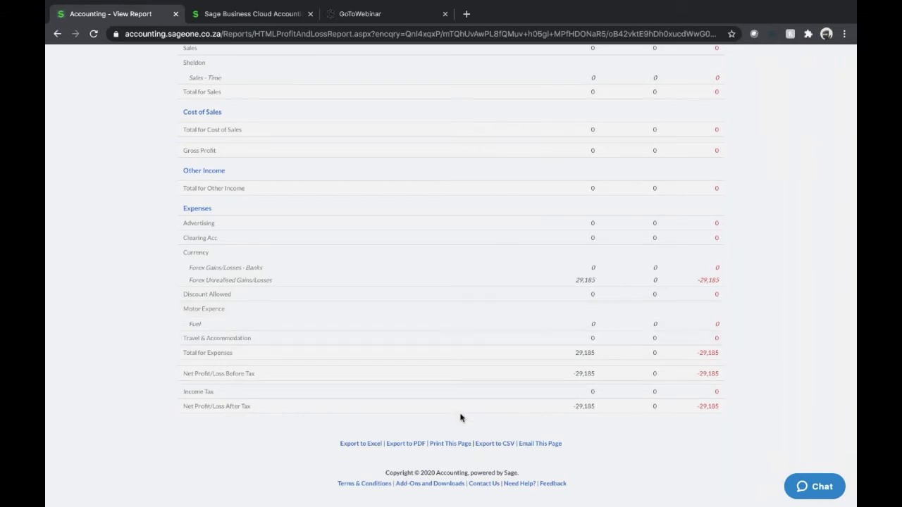
scroll(460, 418, up, 10)
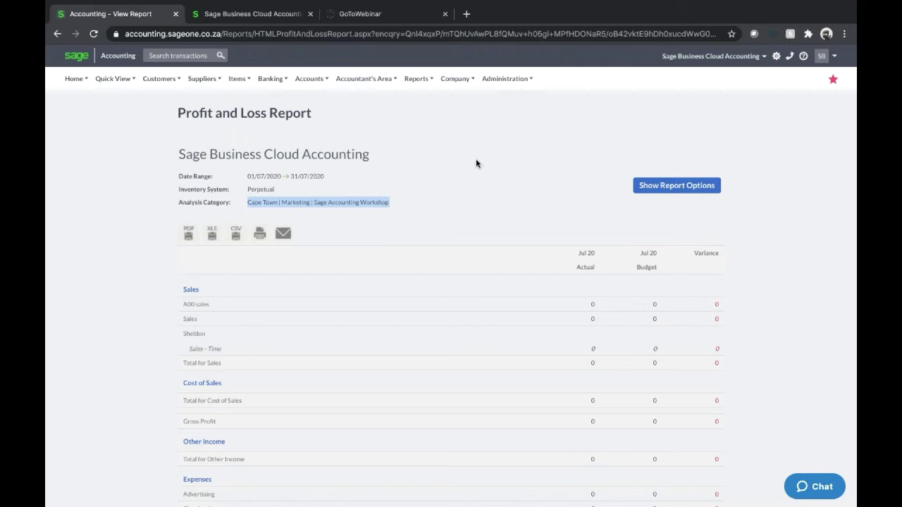
click(417, 80)
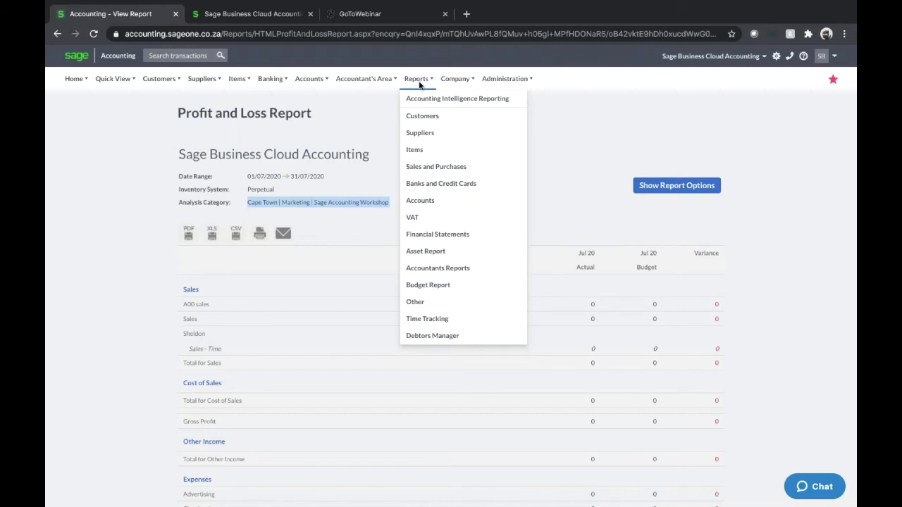
Clear the Region, Cost Centre and Project filters in the Profit and Loss report options and switch off the budget comparison
click(466, 81)
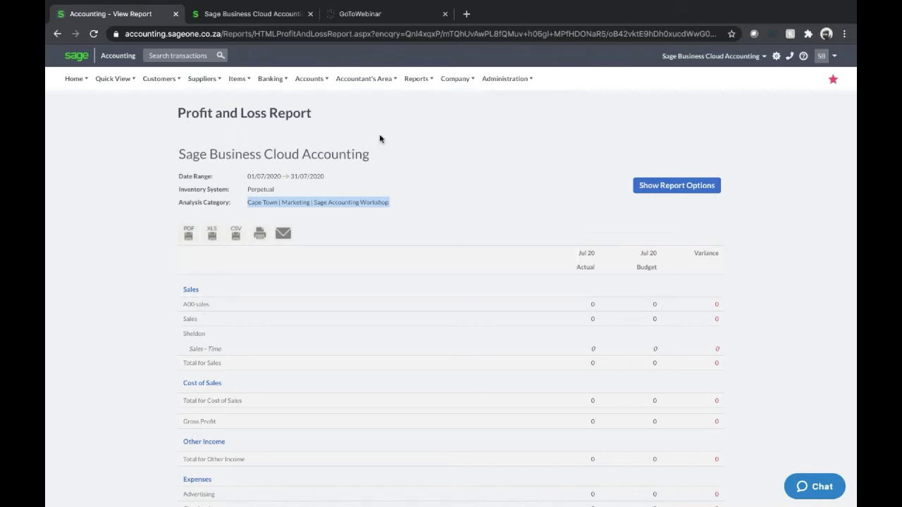
click(678, 186)
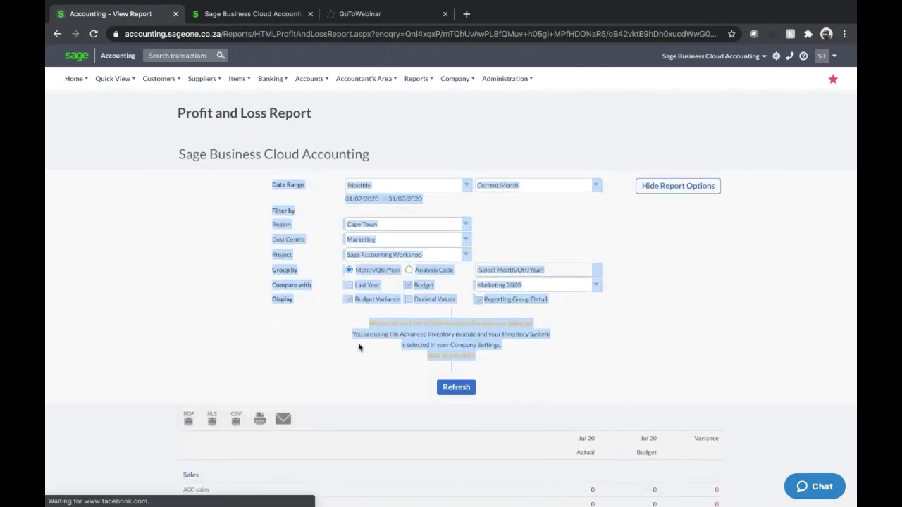
click(400, 225)
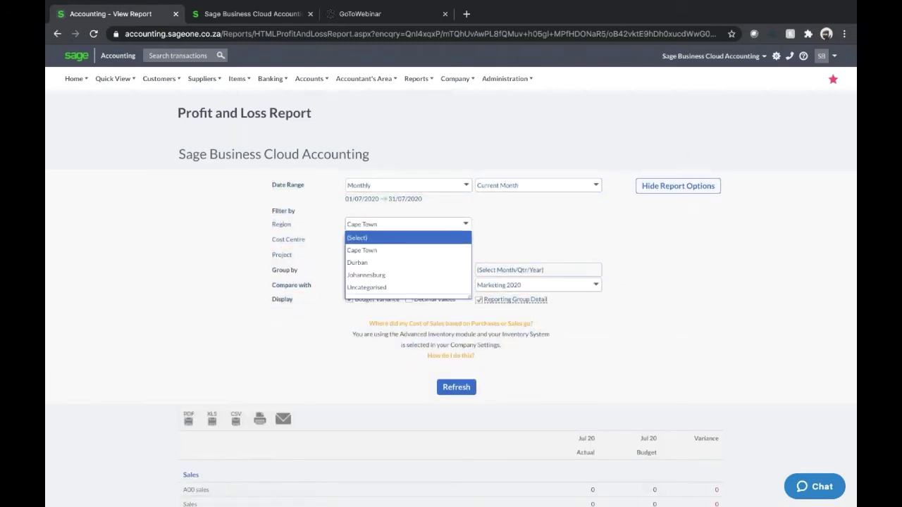
click(400, 237)
click(466, 239)
click(384, 253)
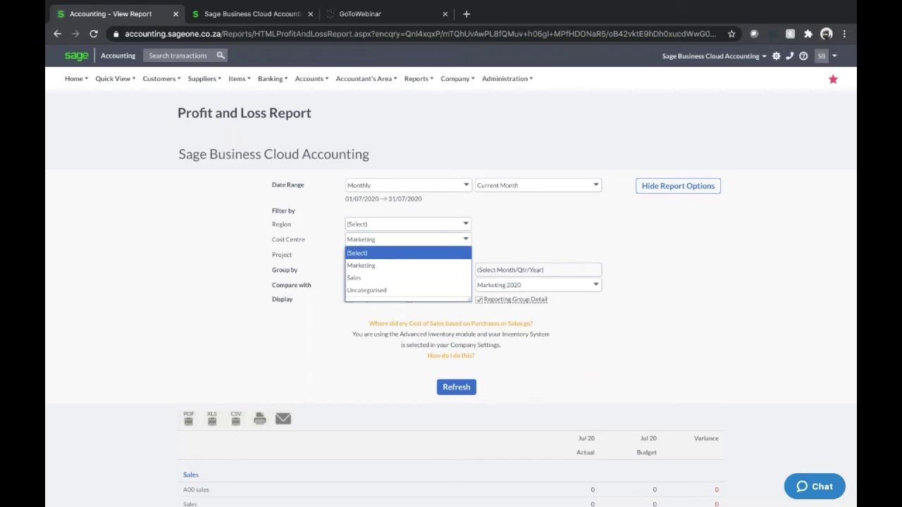
click(466, 255)
click(396, 267)
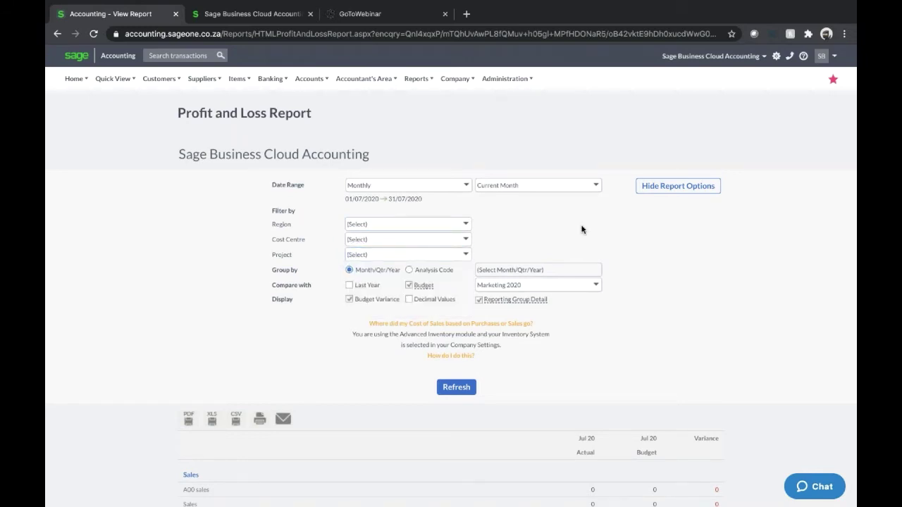
click(408, 285)
Open the company's CSV data import and look over the types of data that can be imported
click(459, 80)
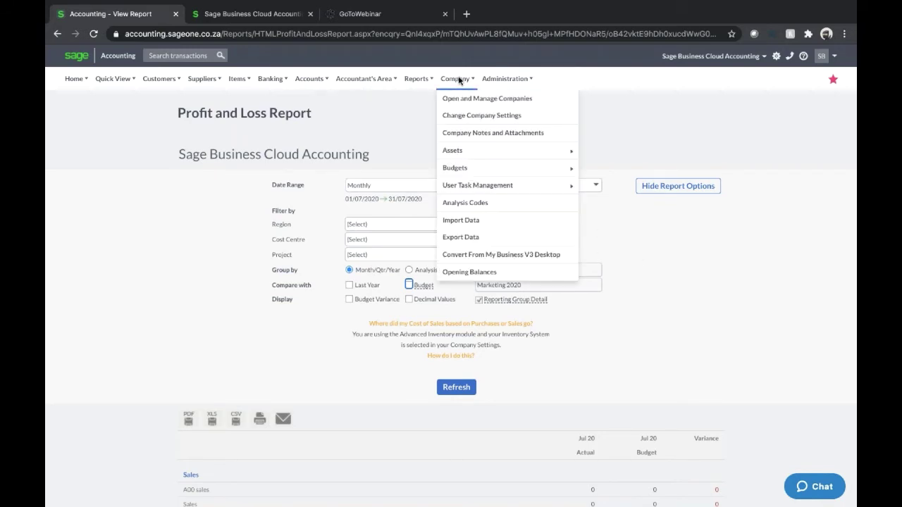
mouse_move(493, 185)
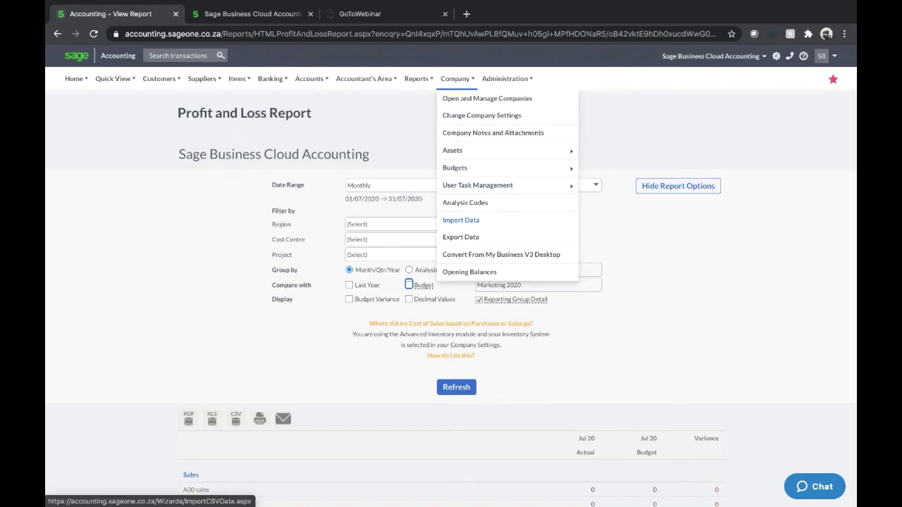
click(462, 222)
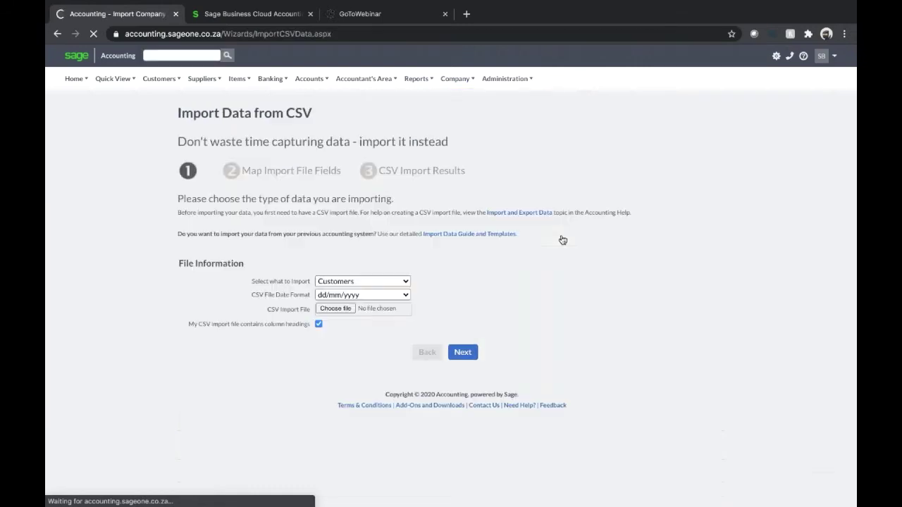
click(403, 283)
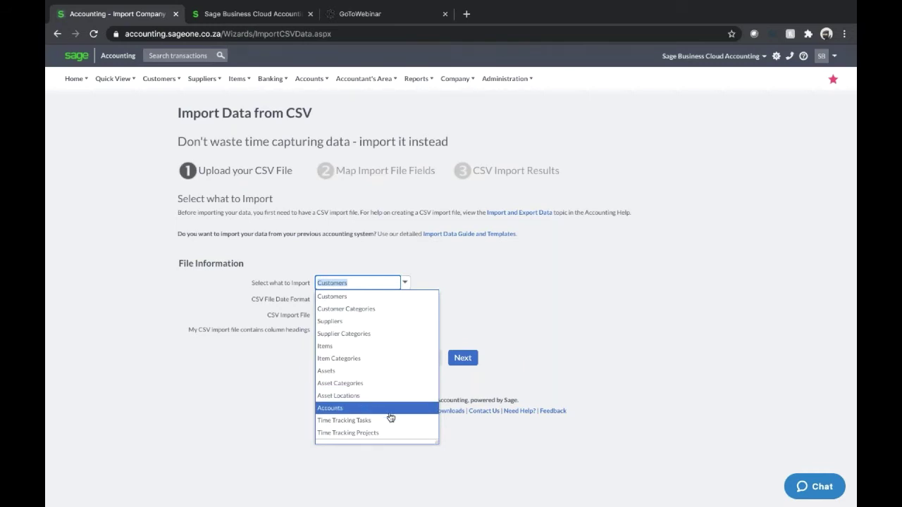
click(551, 362)
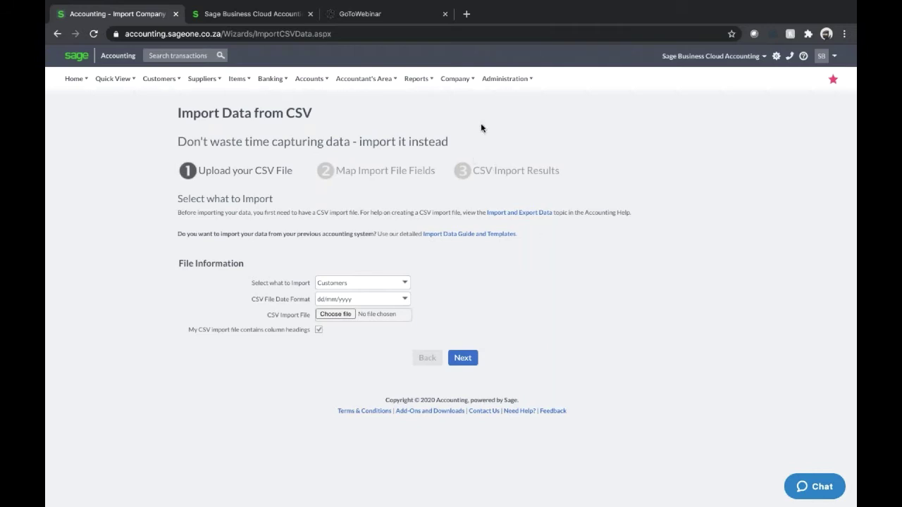
Open the company's CSV data export and look over the types of data that can be exported
click(456, 79)
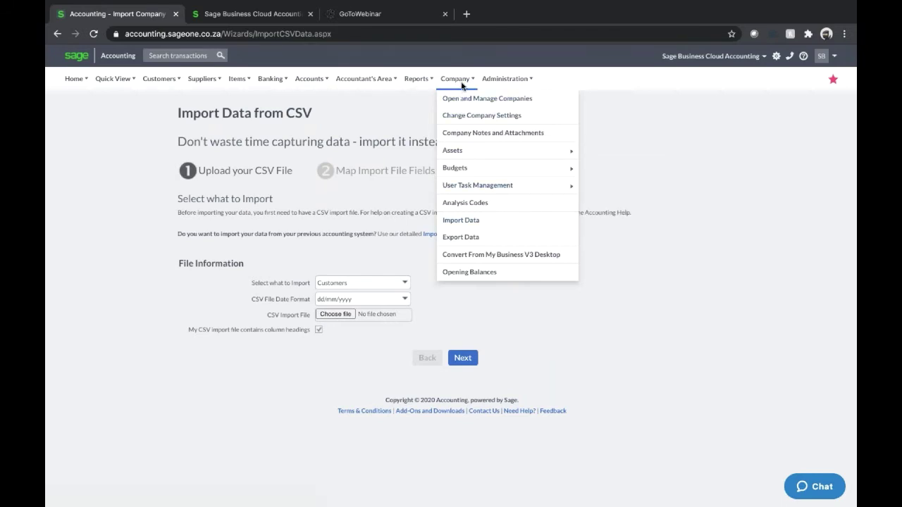
click(461, 237)
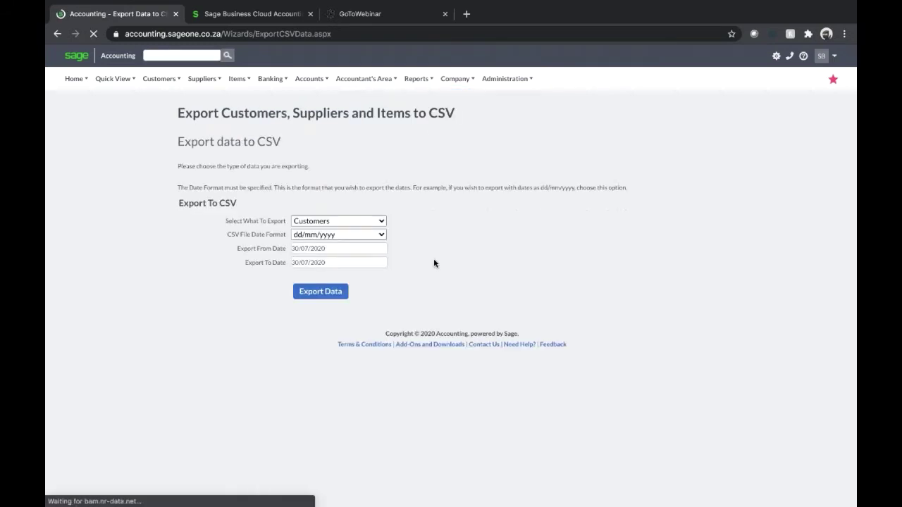
click(338, 222)
click(547, 235)
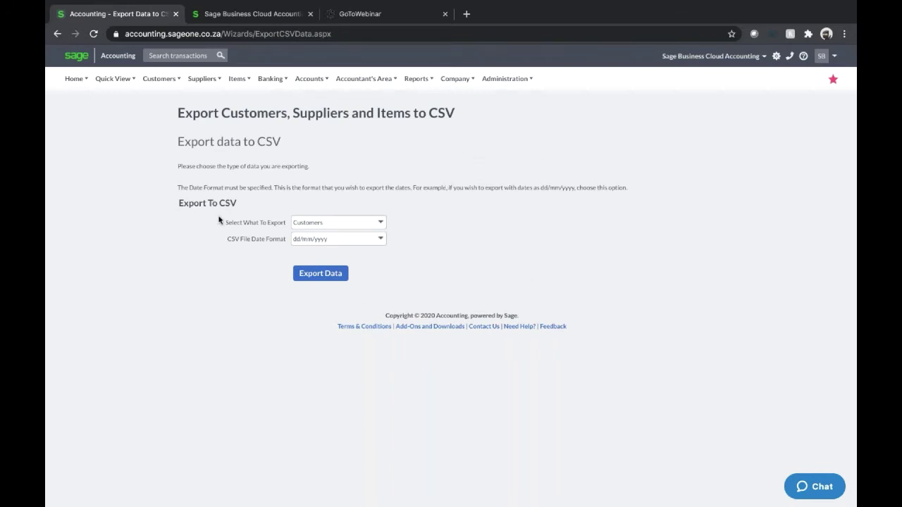
Go to My Workspace, and from there open a new customer tax invoice through the favourites
mouse_move(498, 86)
mouse_move(74, 79)
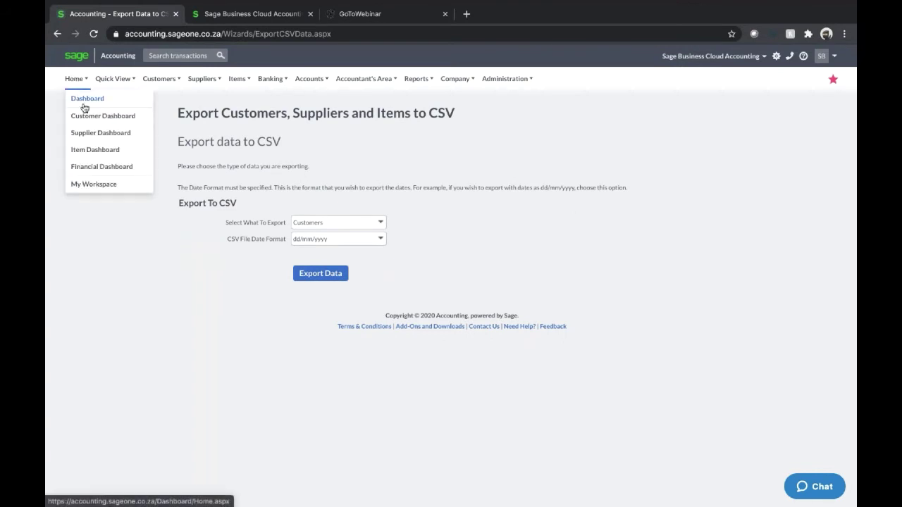
click(98, 186)
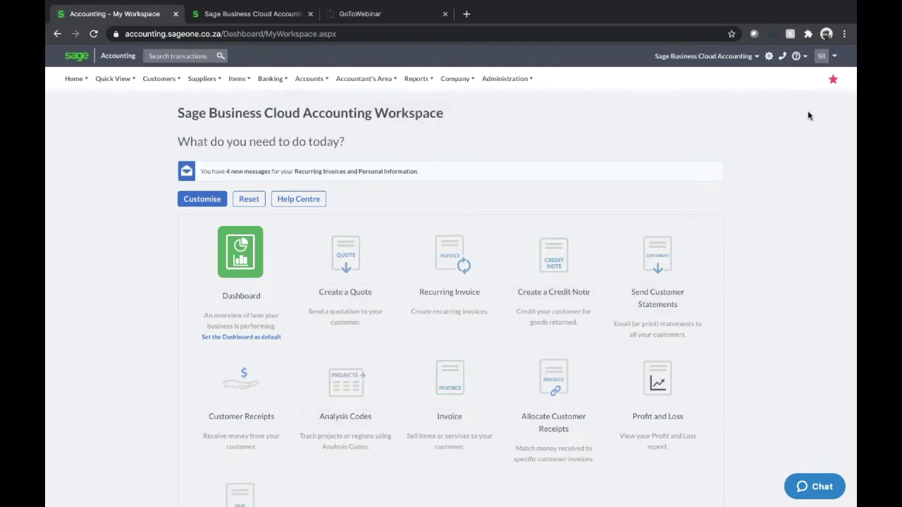
mouse_move(833, 82)
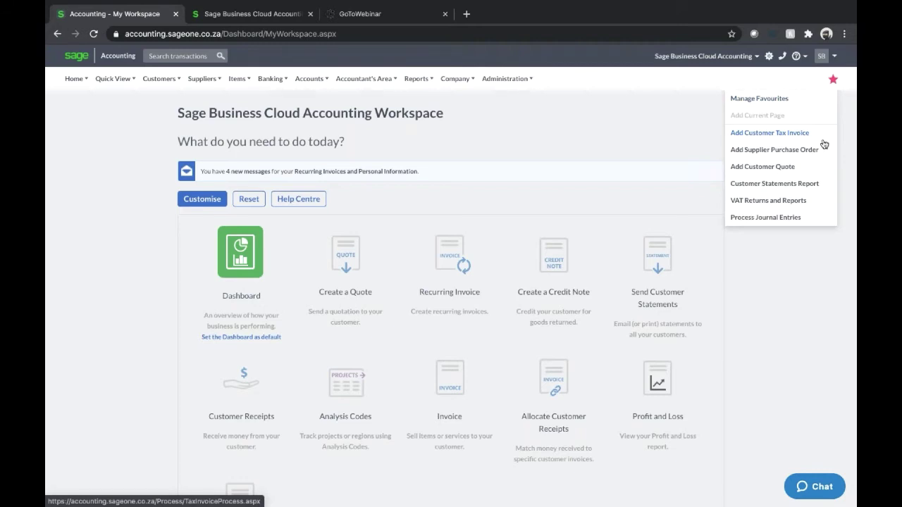
click(787, 139)
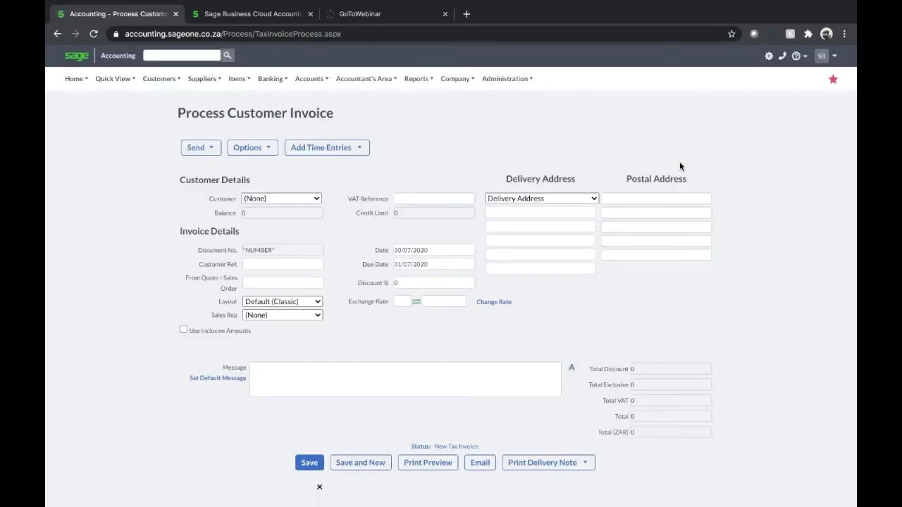
Bring up the list of customer tax invoices and start a new tax invoice from it
click(159, 78)
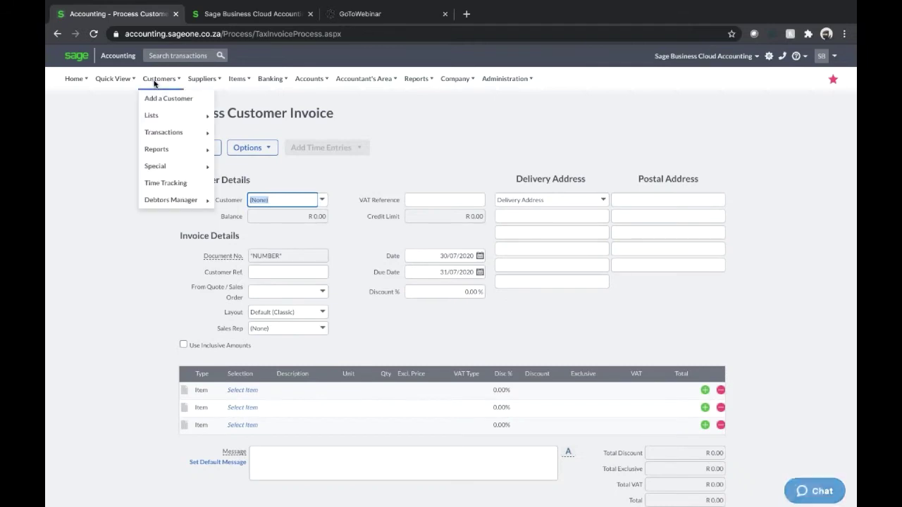
mouse_move(167, 136)
click(251, 166)
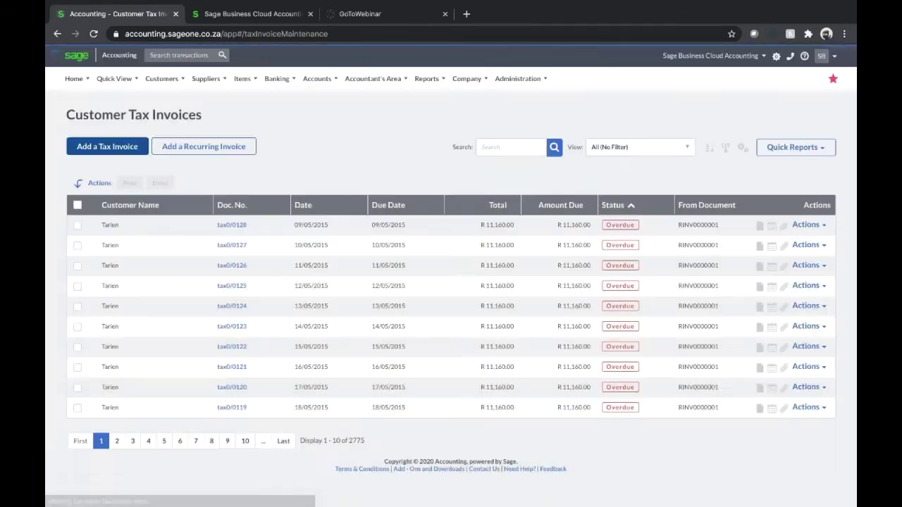
click(107, 146)
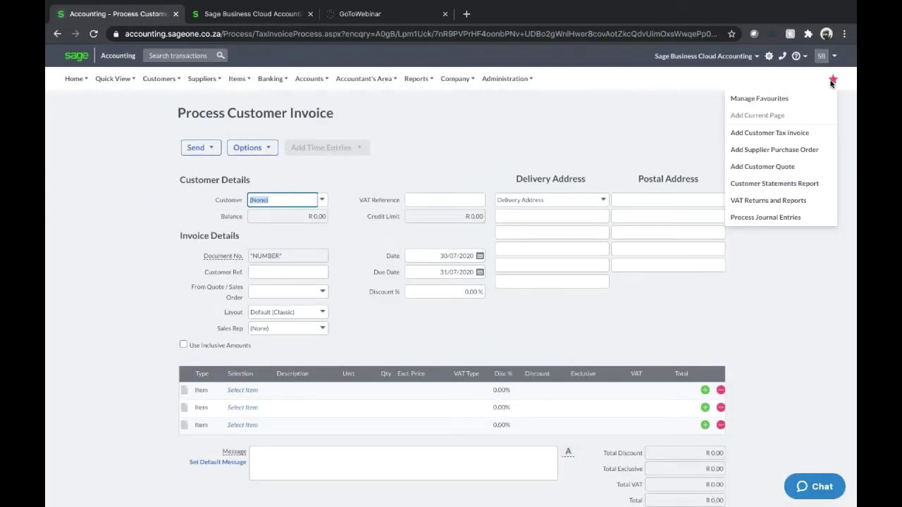
Try removing VAT Returns and Reports and Add Customer Quote from My Favourites, look into the available Accounts favourites, and discard the changes
click(736, 99)
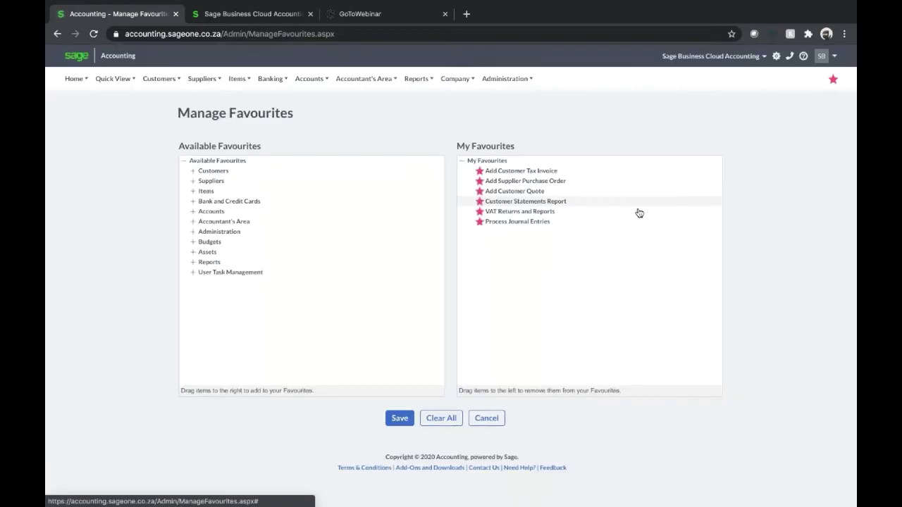
drag(484, 213, 385, 236)
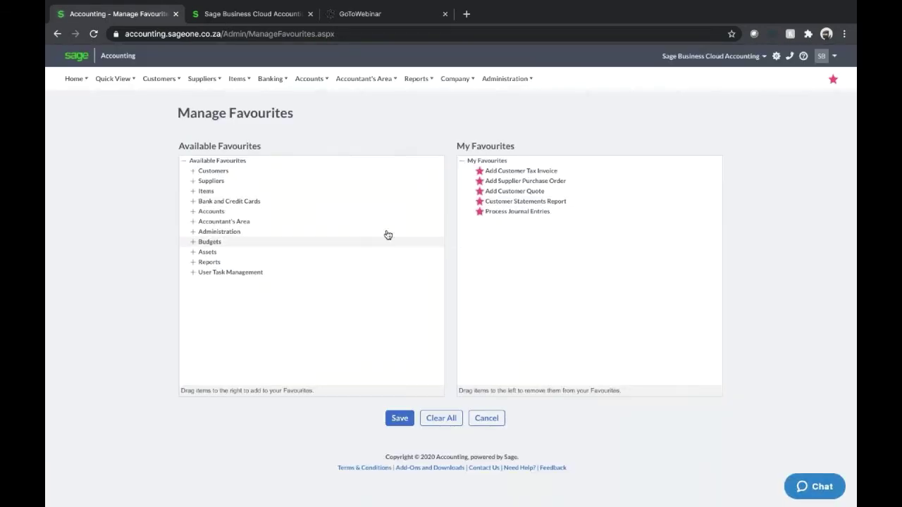
drag(489, 196, 534, 241)
click(193, 211)
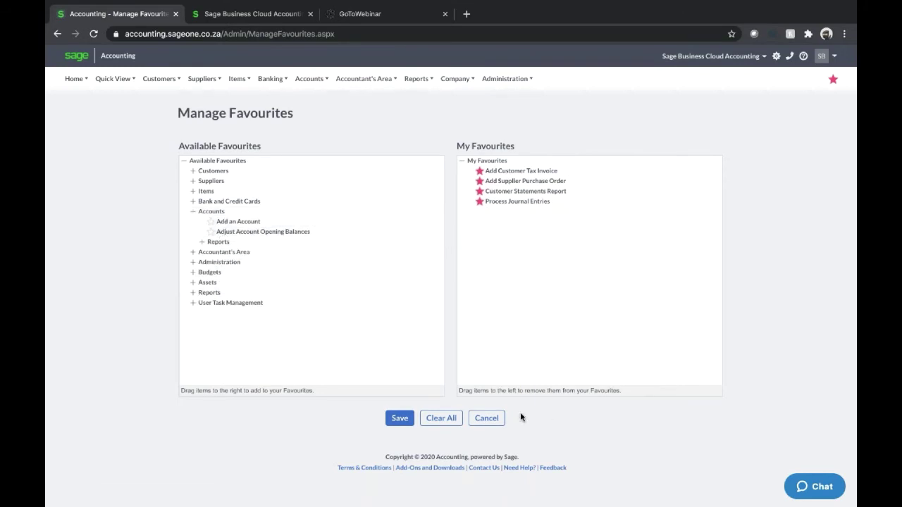
click(493, 418)
click(427, 293)
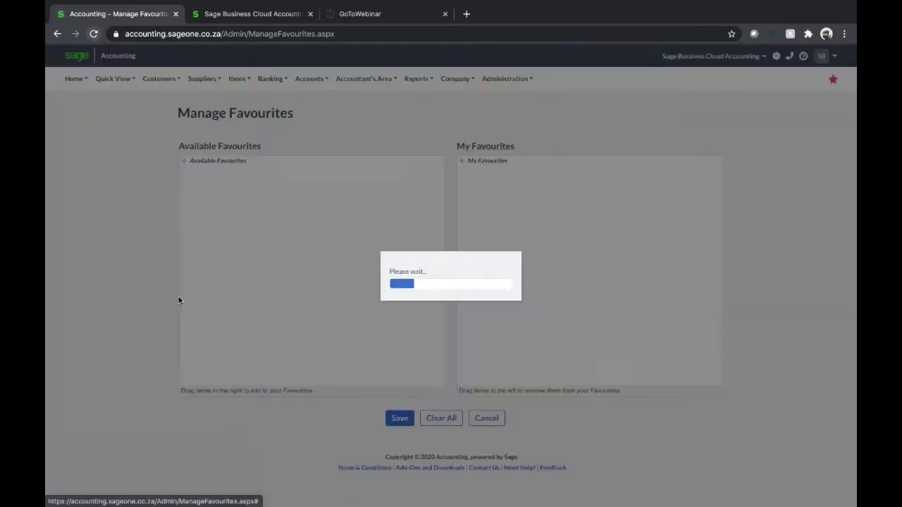
Open the main Dashboard and look over its widgets
mouse_move(74, 79)
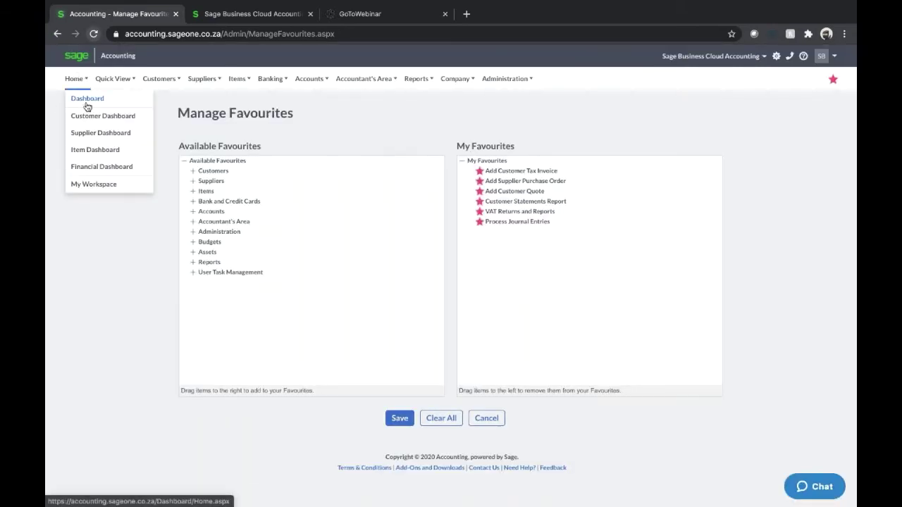
click(88, 100)
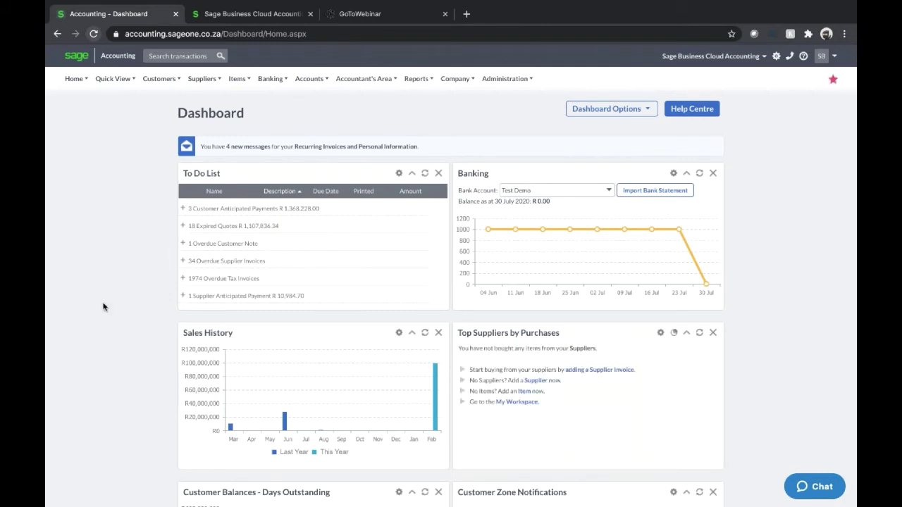
scroll(106, 310, down, 1)
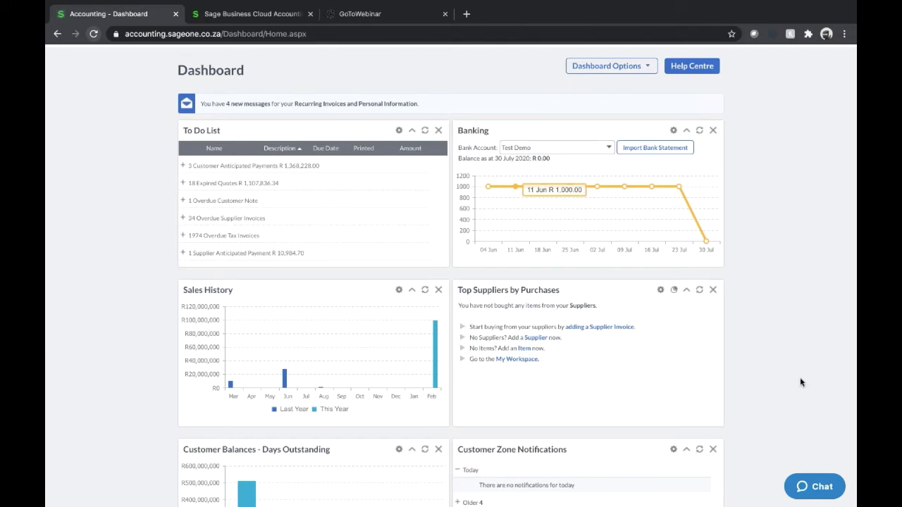
scroll(800, 377, down, 1)
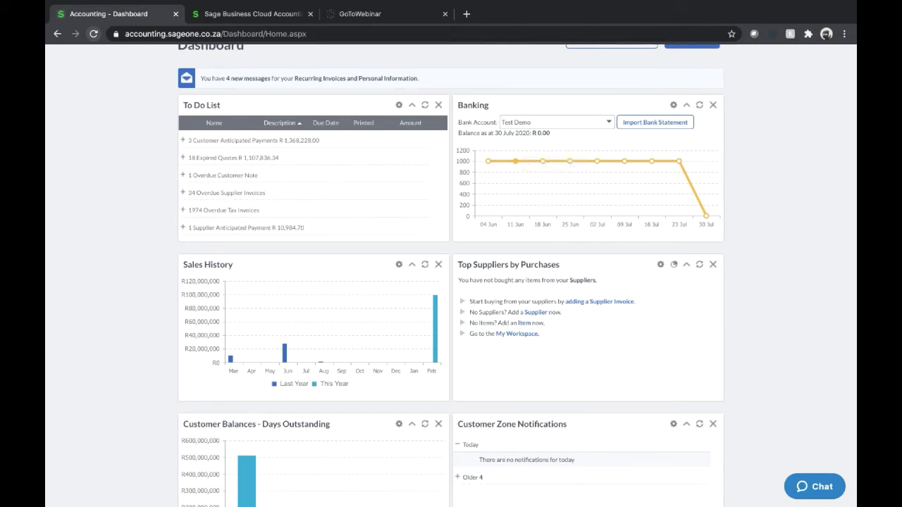
scroll(558, 268, up, 2)
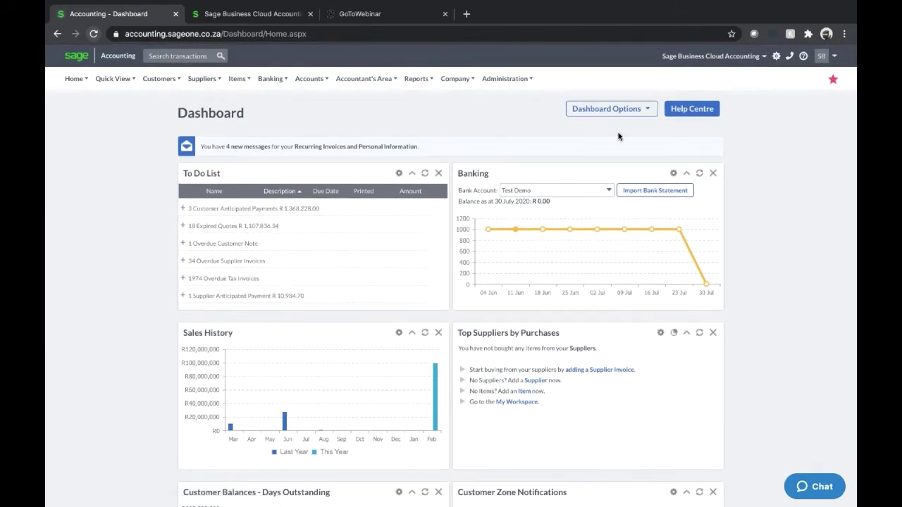
Review the widgets that can be added to the dashboard and leave the selection without saving
click(618, 111)
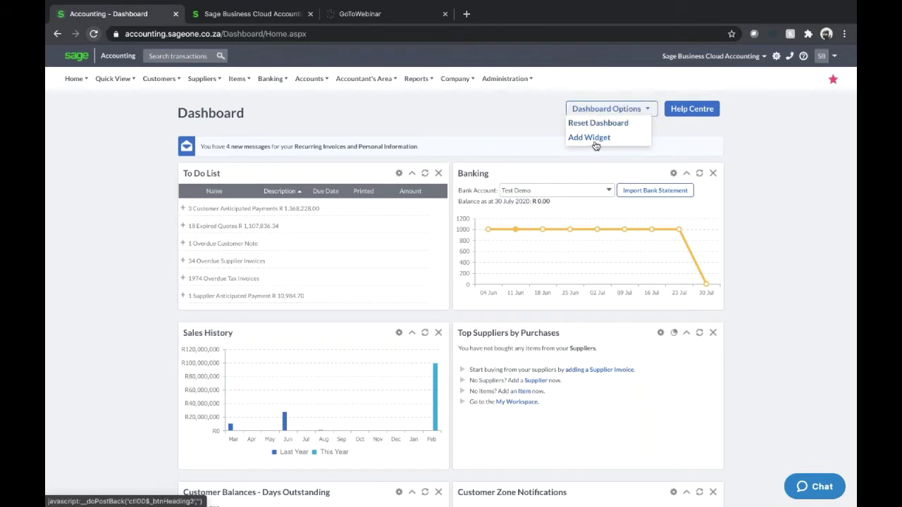
click(598, 140)
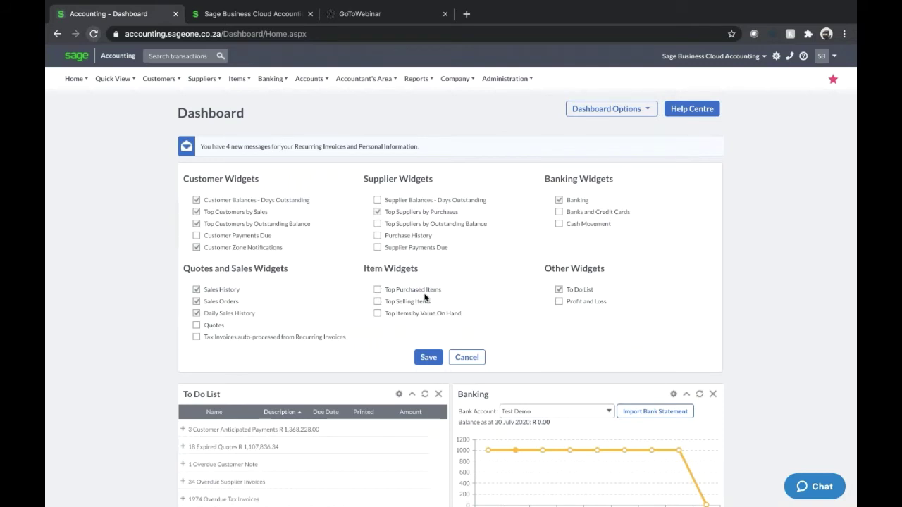
click(467, 359)
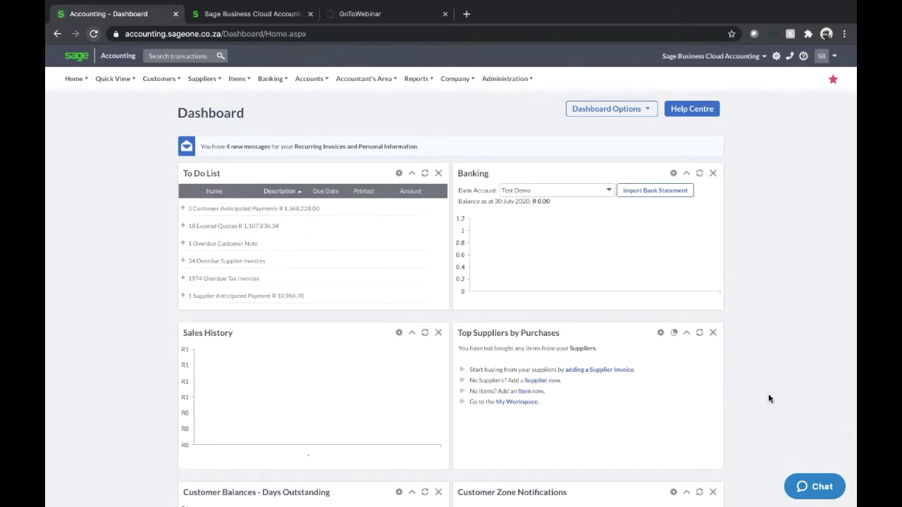
Expand the expired quotes in the dashboard's To Do List
scroll(768, 394, down, 1)
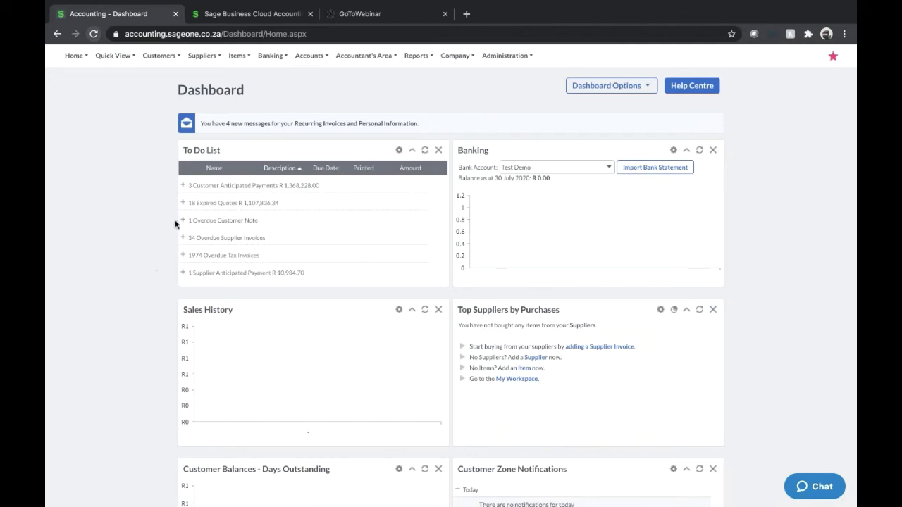
click(183, 203)
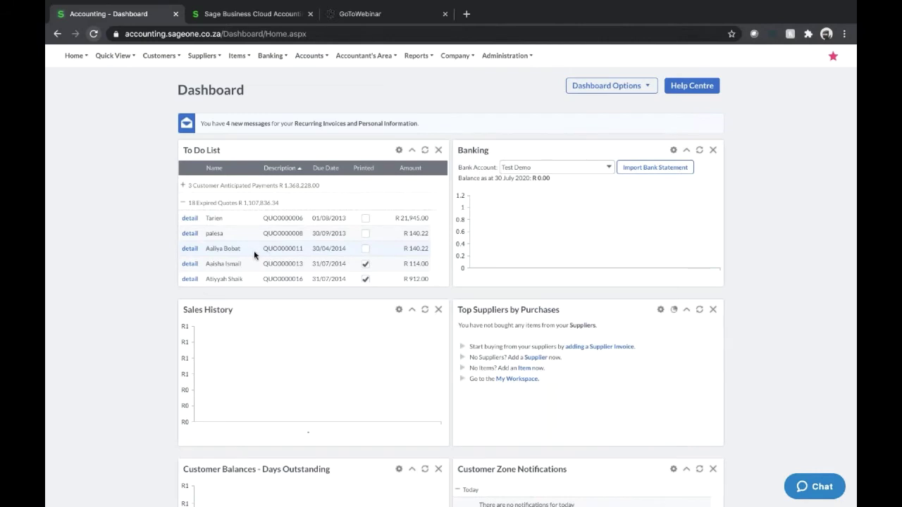
Open the details of the R 912.00 expired quote dated 31/07/2014 from the To Do List
scroll(254, 252, down, 3)
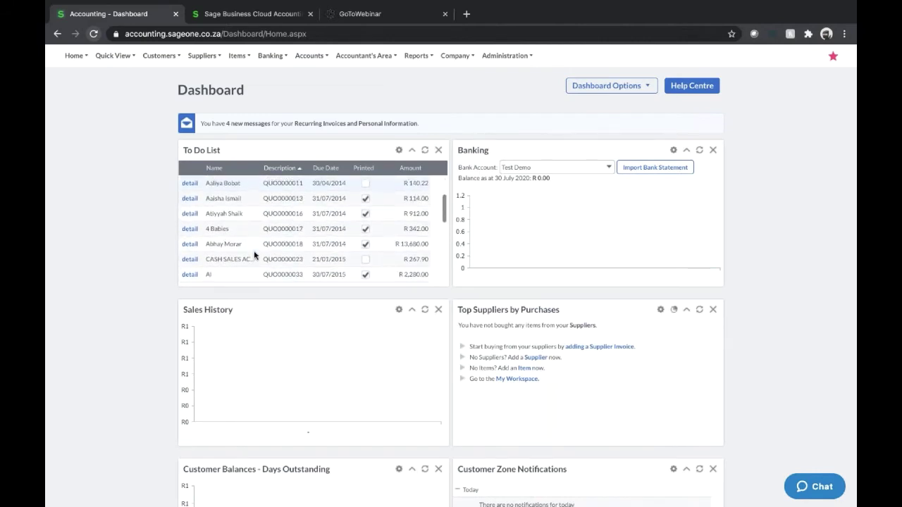
scroll(254, 255, up, 3)
scroll(254, 255, down, 2)
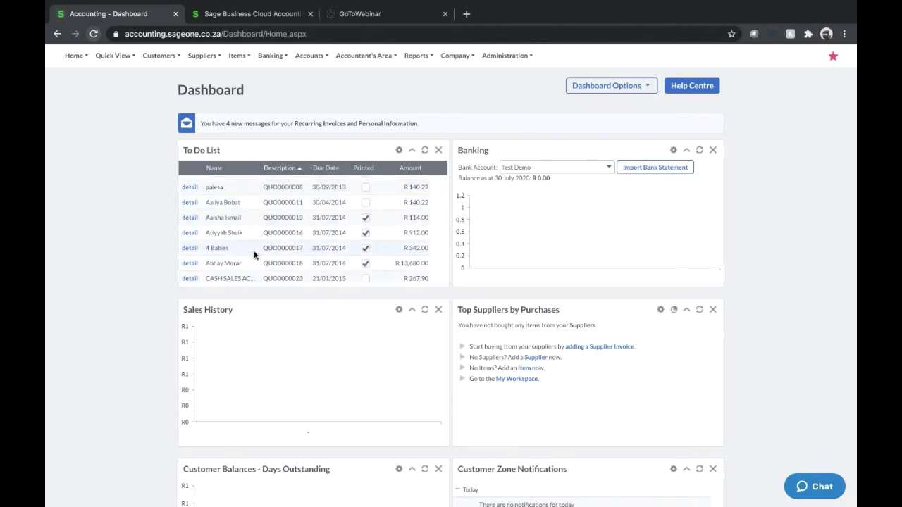
click(190, 233)
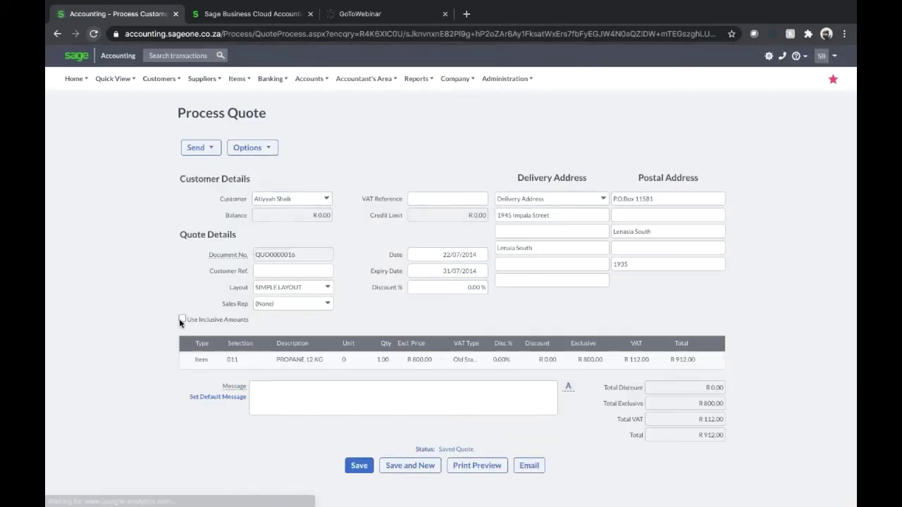
scroll(812, 324, down, 1)
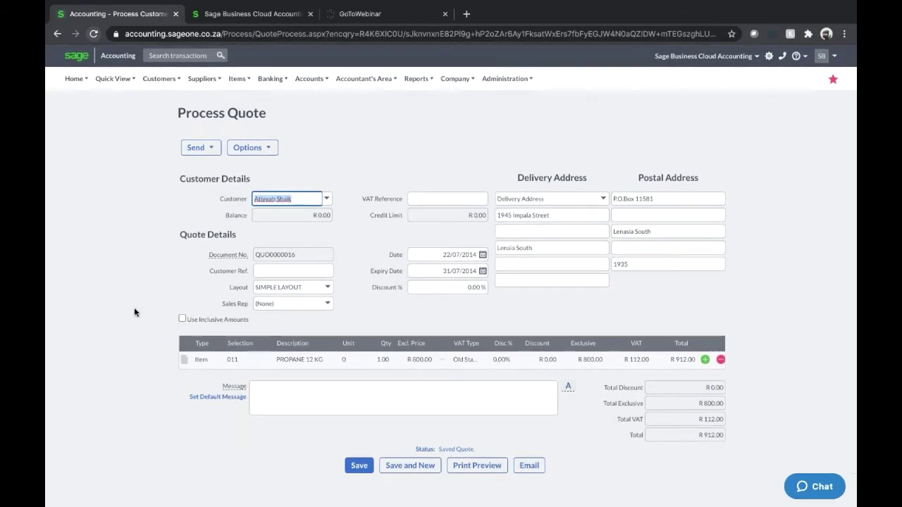
Review the sending choices and further options available for the quote, and return to the dashboard
scroll(122, 282, down, 1)
scroll(94, 194, up, 1)
click(210, 149)
click(140, 225)
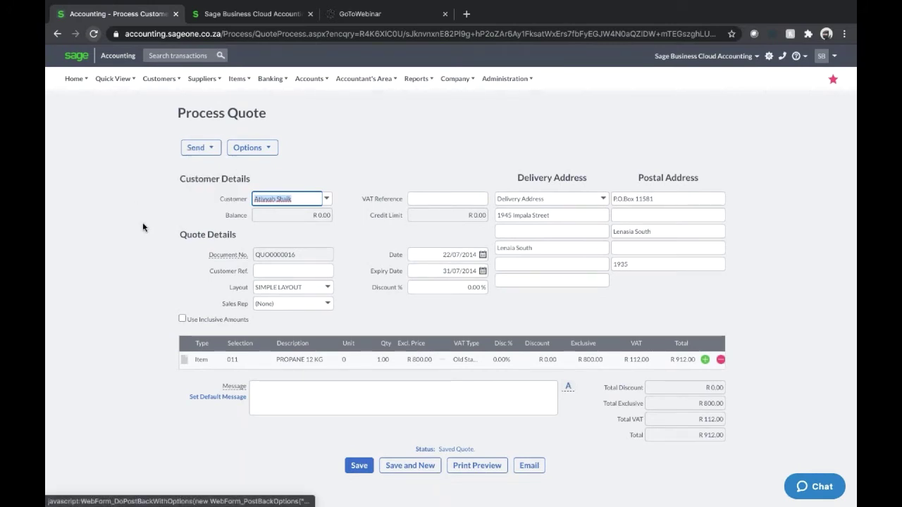
click(274, 149)
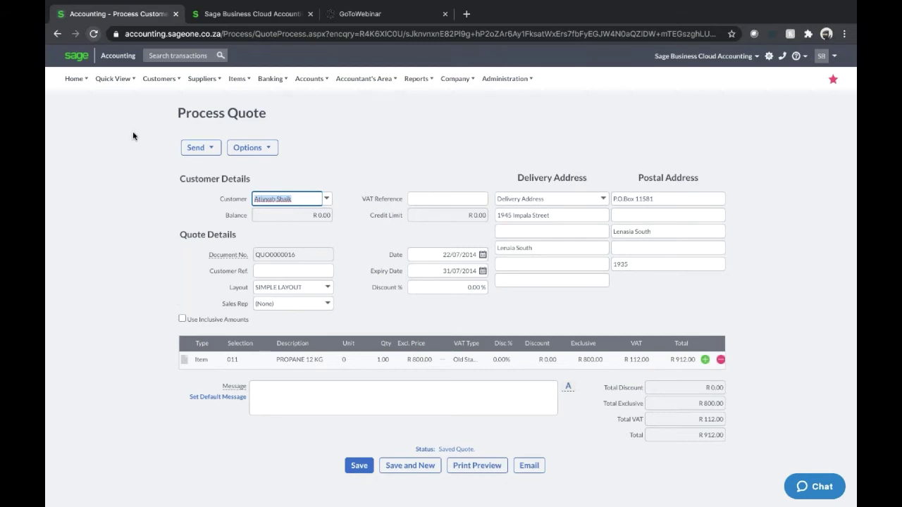
click(74, 79)
click(88, 99)
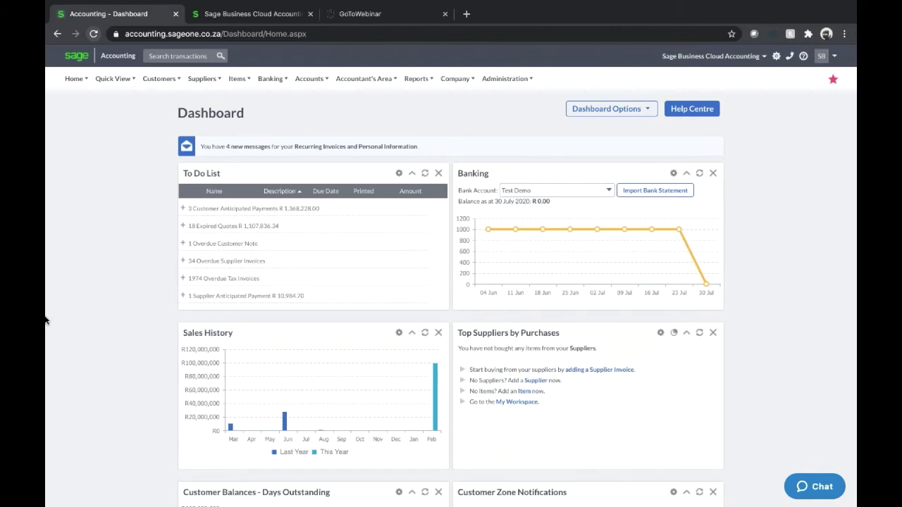
Search the list of customers by first name and open the record of the customer with the R 47,612.00 balance
mouse_move(159, 79)
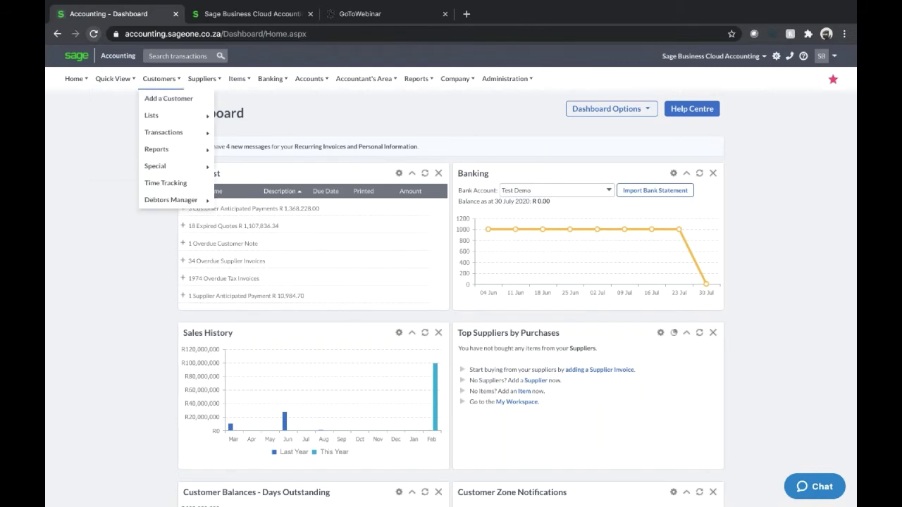
mouse_move(179, 118)
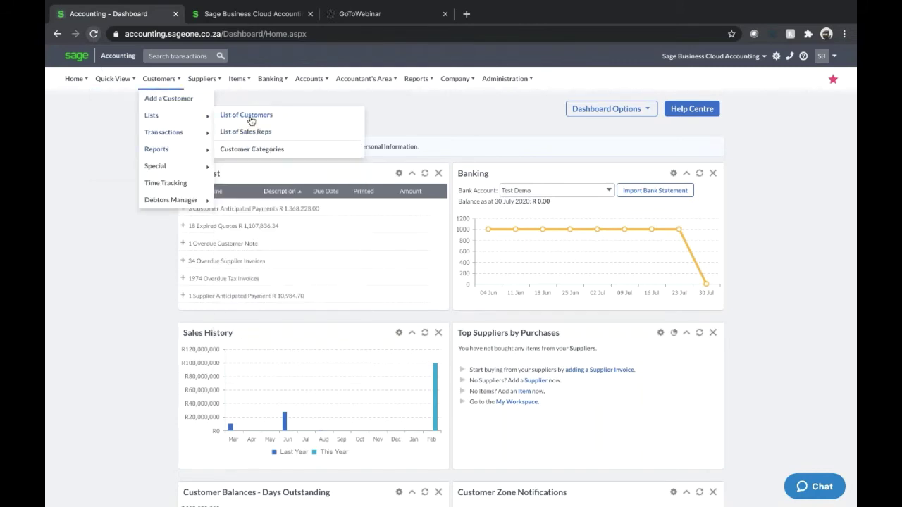
click(250, 116)
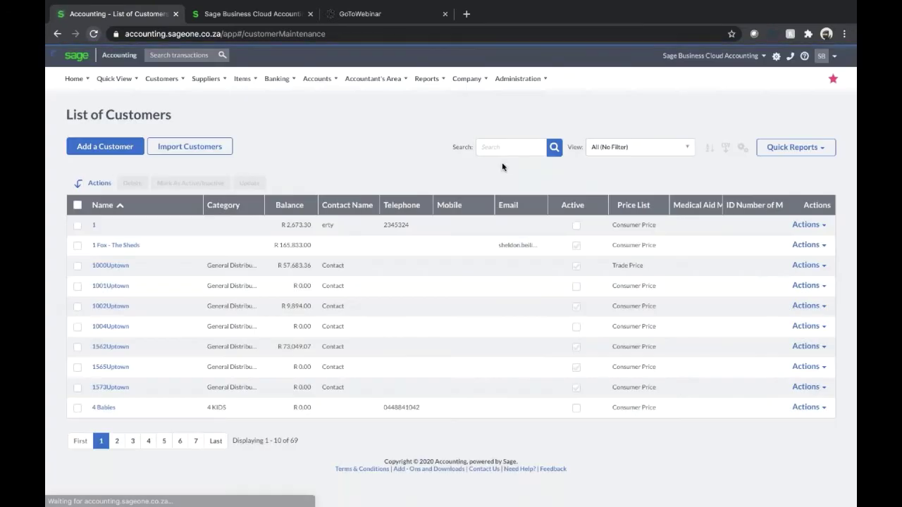
click(502, 148)
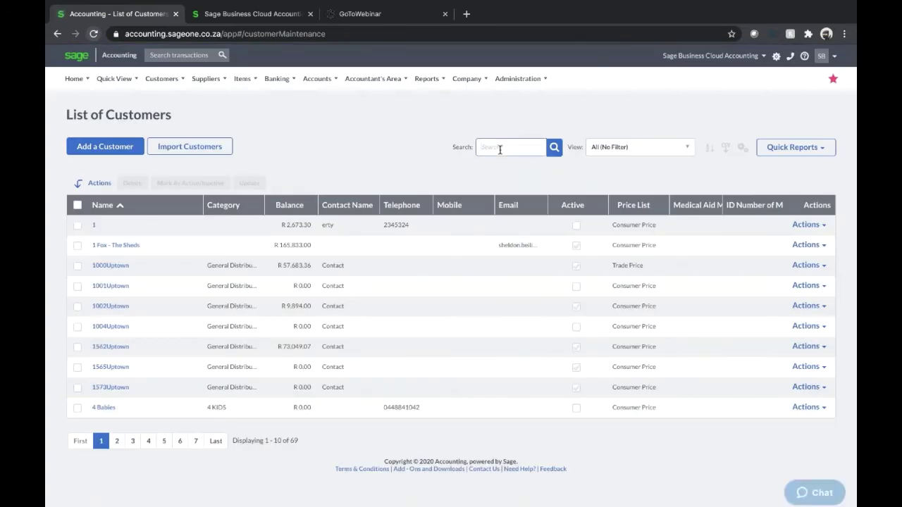
text(sheldon)
key(Return)
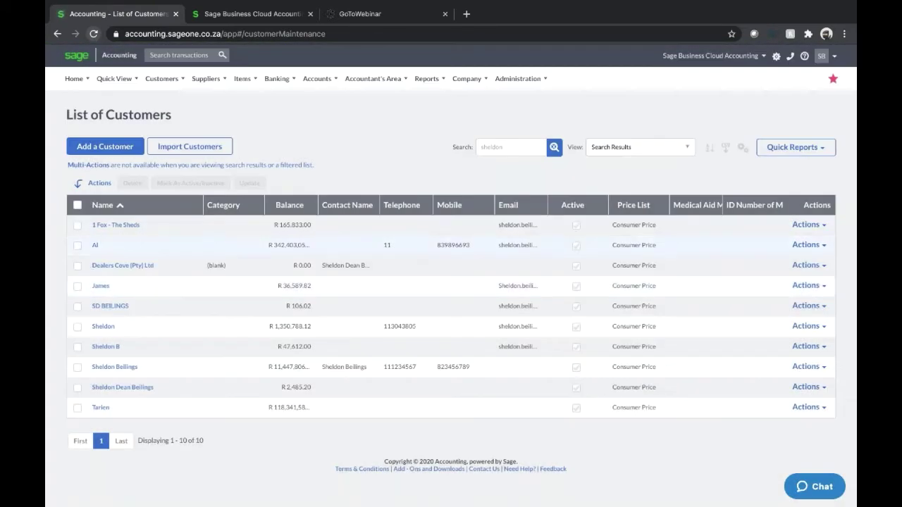
click(106, 346)
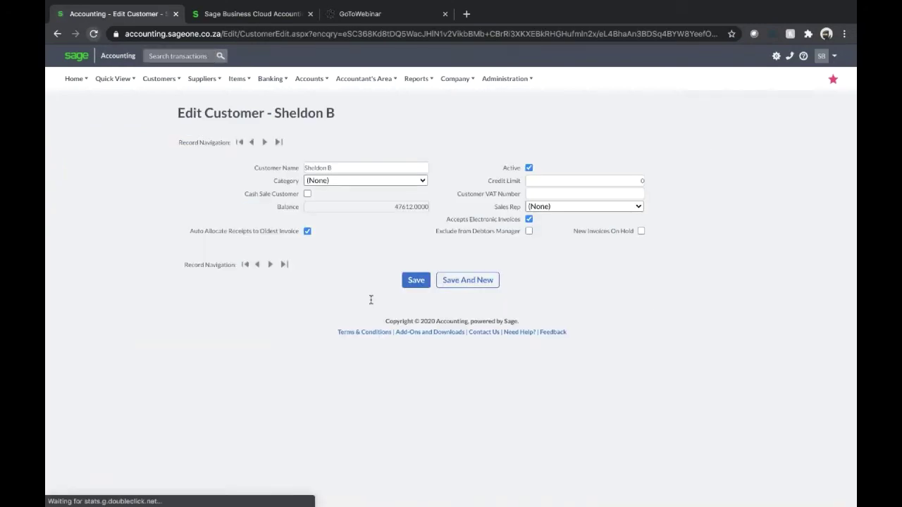
Start a customer note with action date 29/07/2020 and the subject "Outstanding Invoice", leaving the note text empty
click(404, 263)
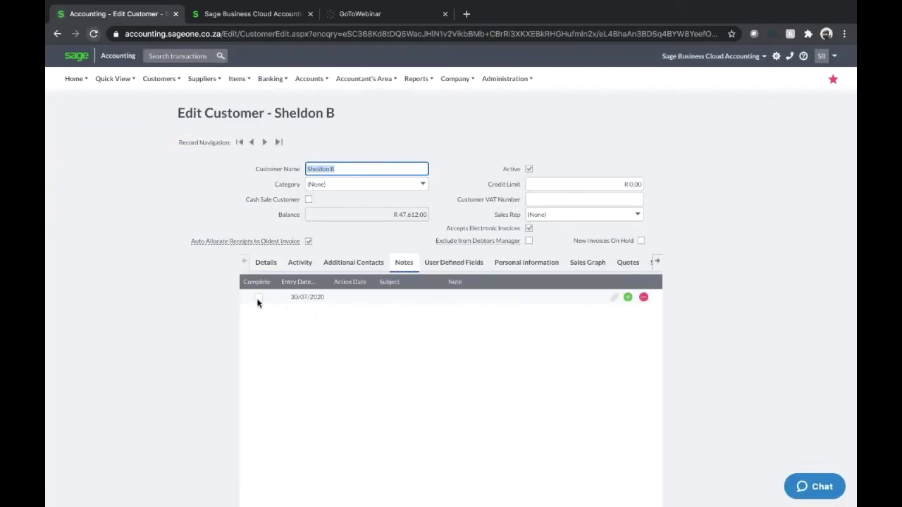
click(346, 297)
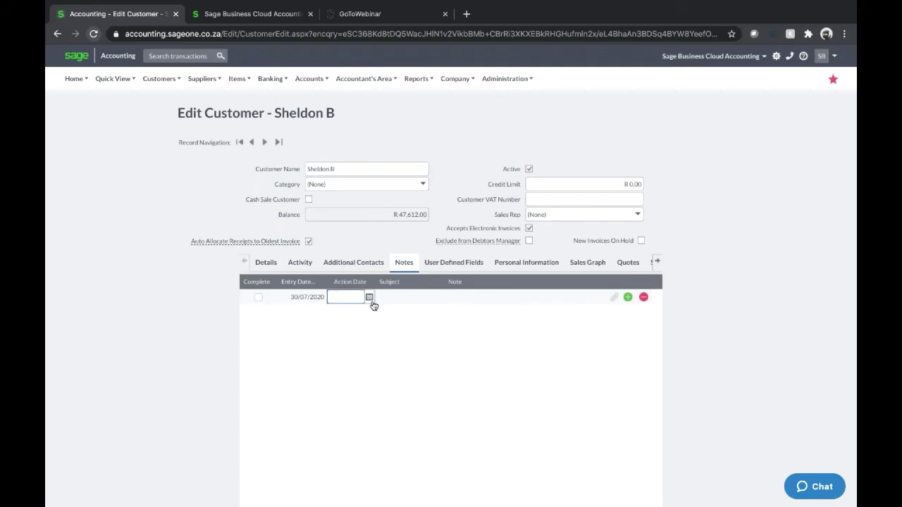
click(371, 299)
click(371, 300)
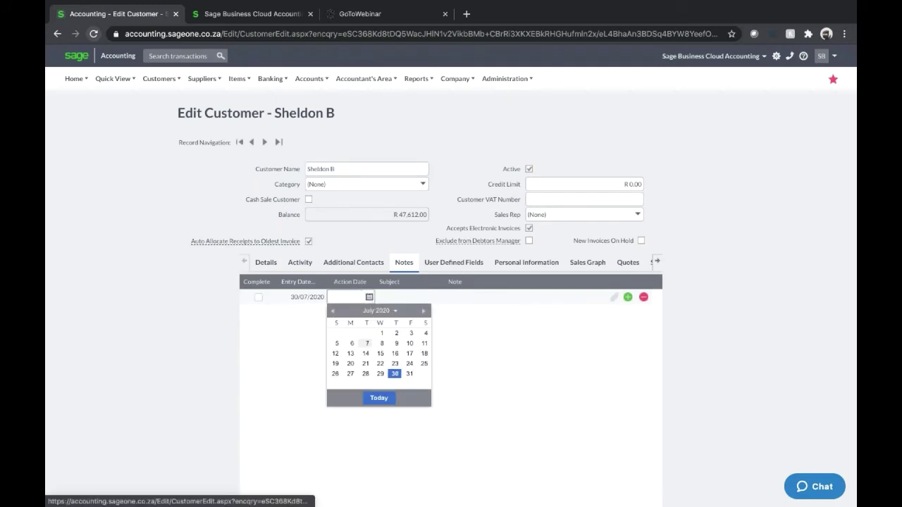
click(381, 374)
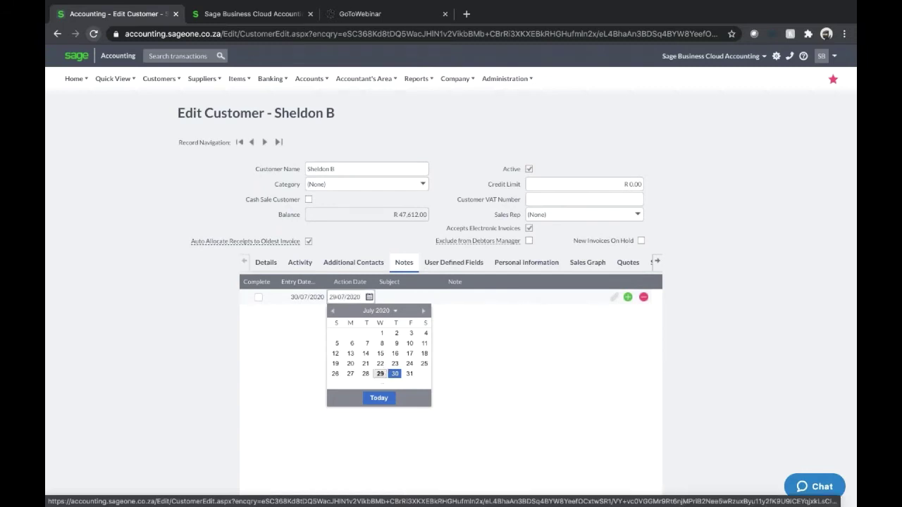
click(409, 297)
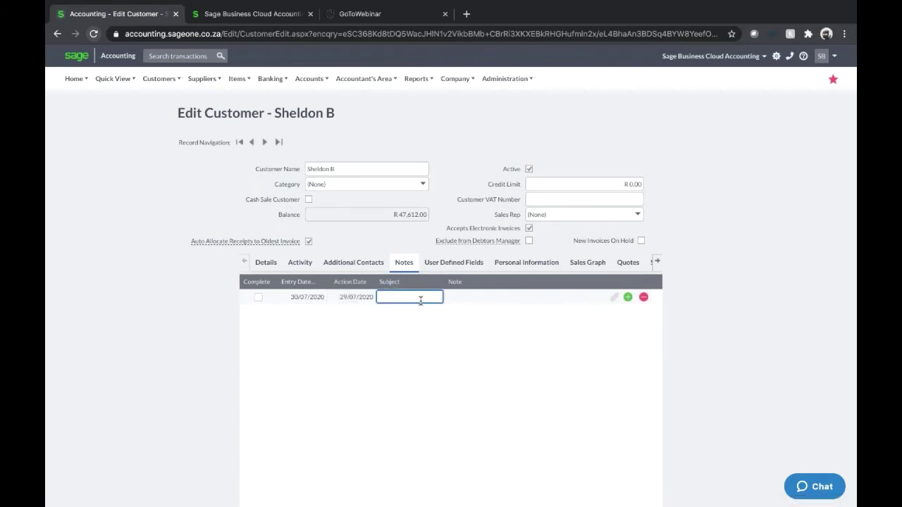
text(Outstanding Invoice)
click(519, 316)
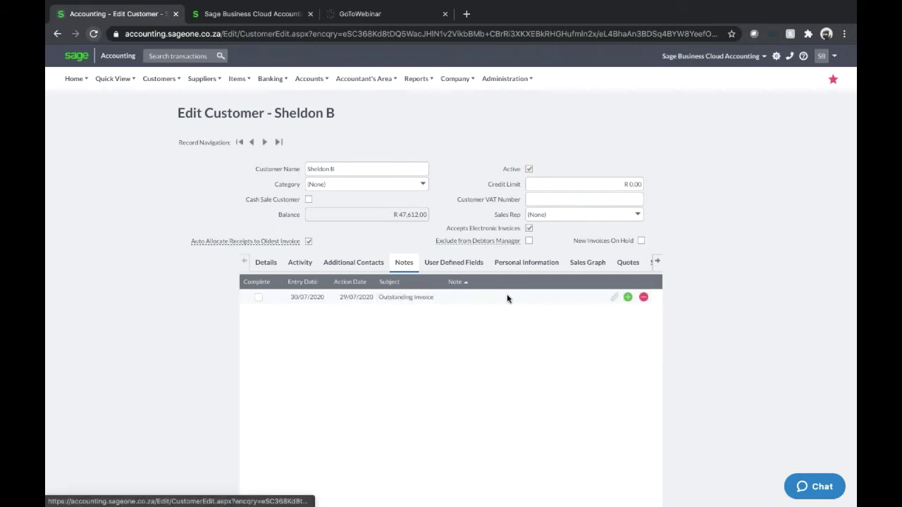
click(507, 298)
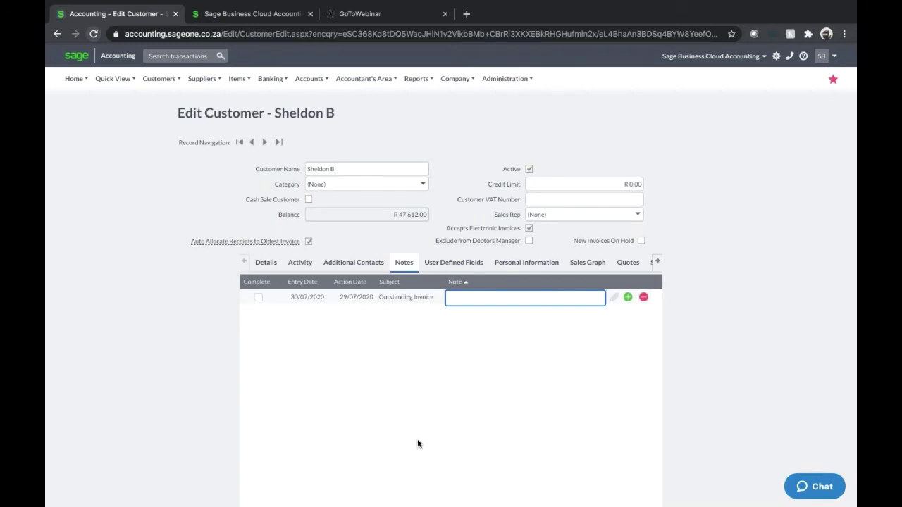
click(104, 285)
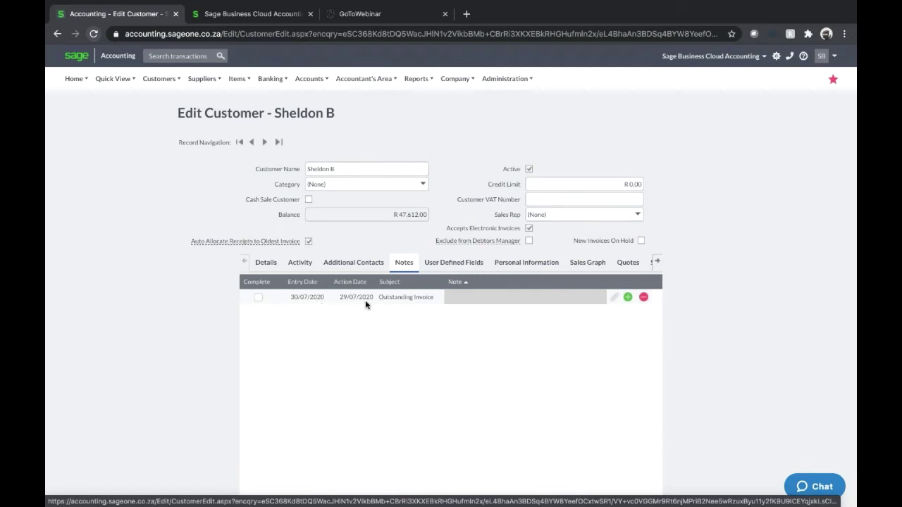
Set the action date of the "Outstanding Invoice" note to 13/08/2020
click(317, 298)
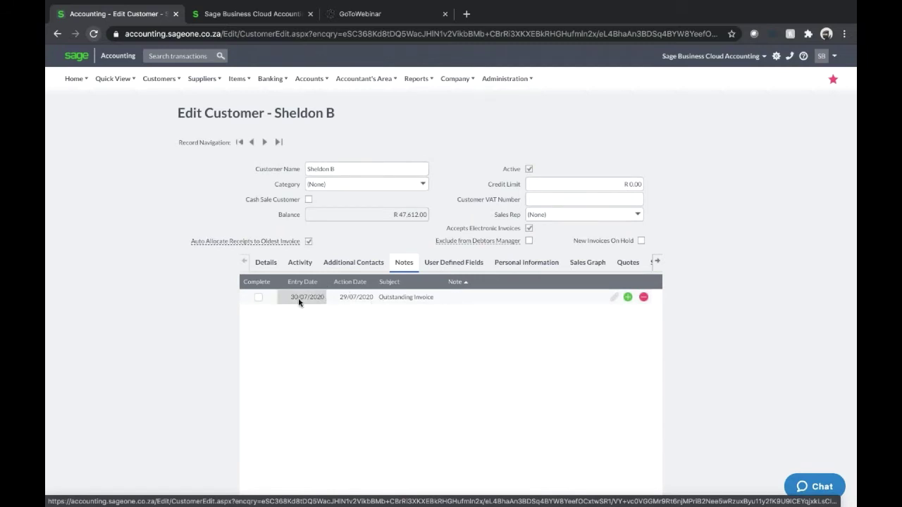
click(353, 299)
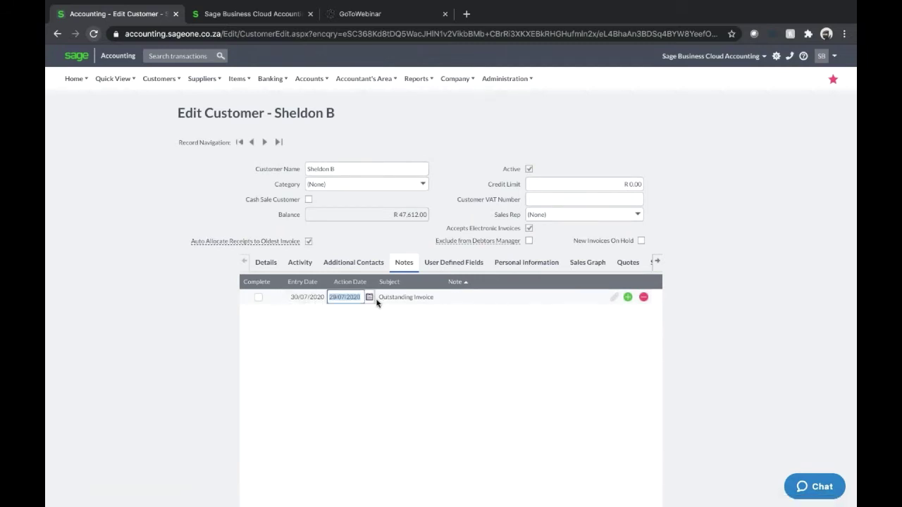
click(370, 298)
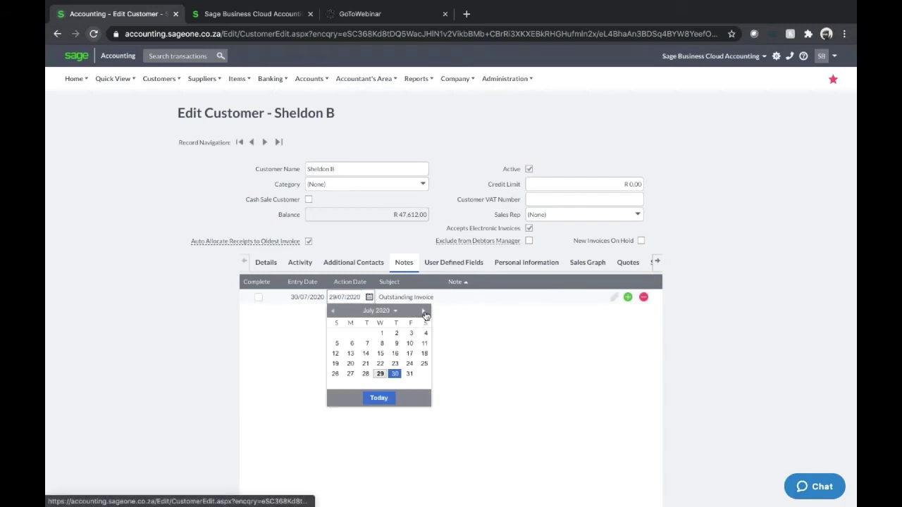
click(424, 312)
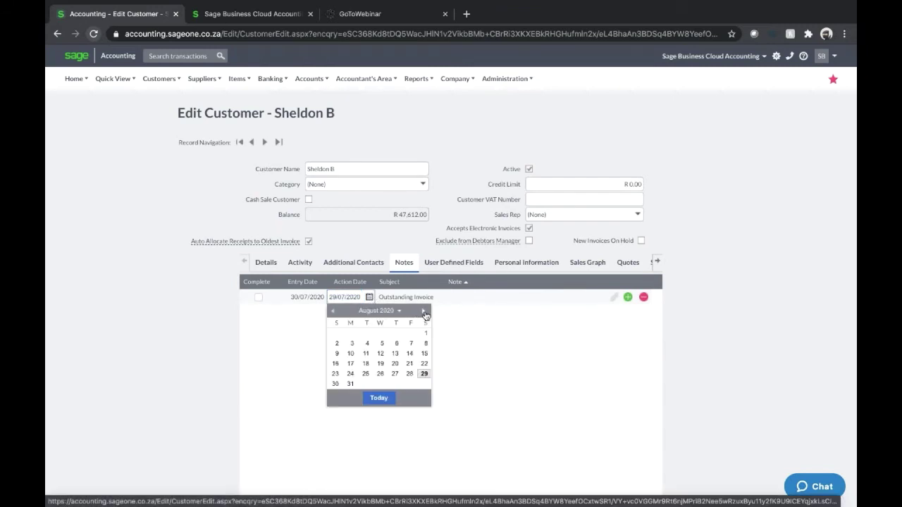
click(396, 353)
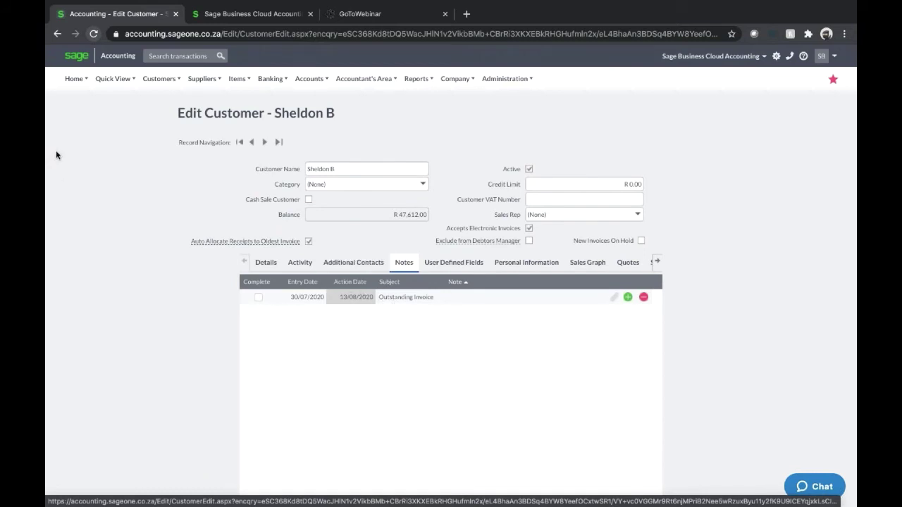
Return to the dashboard and examine its sales, customer balance, notification and top customer widgets
mouse_move(74, 76)
click(86, 109)
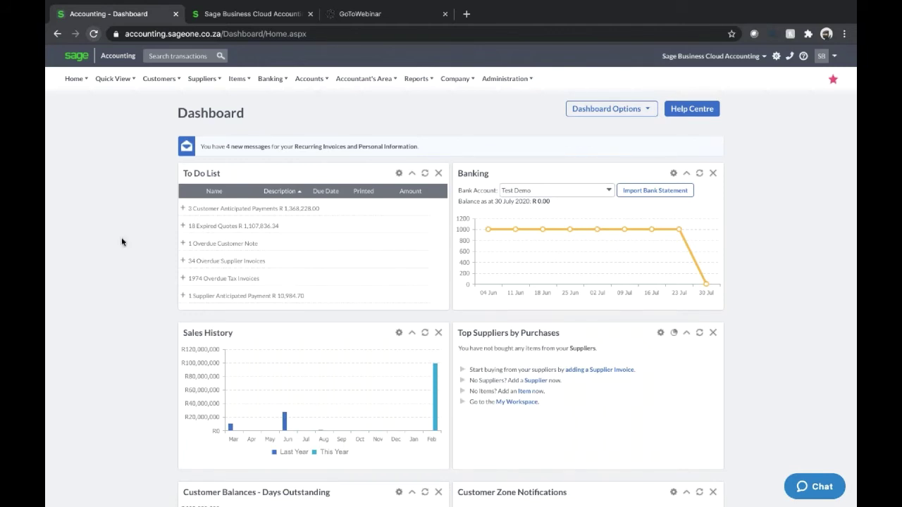
scroll(121, 242, down, 5)
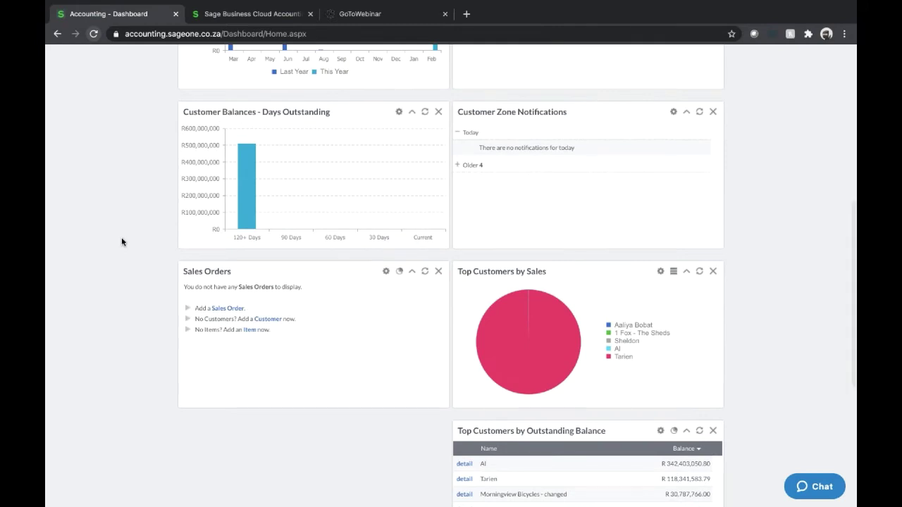
scroll(121, 242, down, 2)
scroll(121, 242, down, 1)
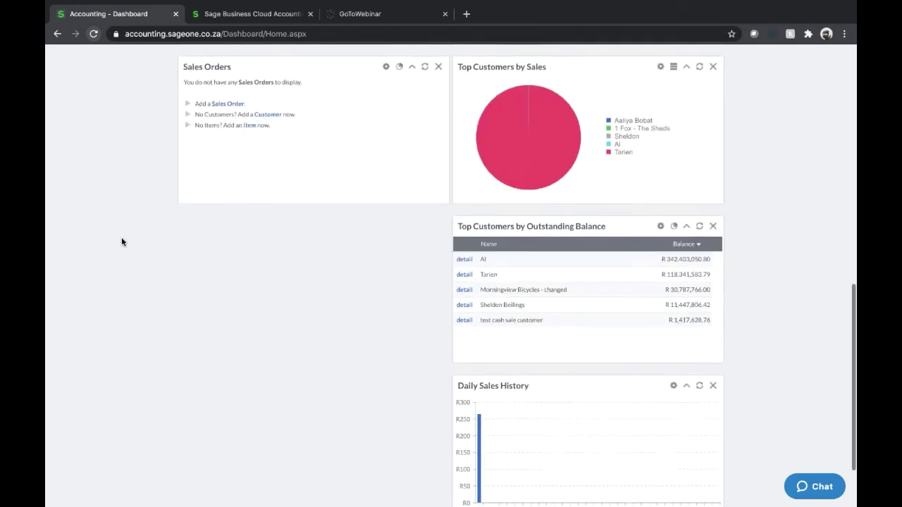
scroll(121, 242, down, 1)
scroll(121, 242, up, 10)
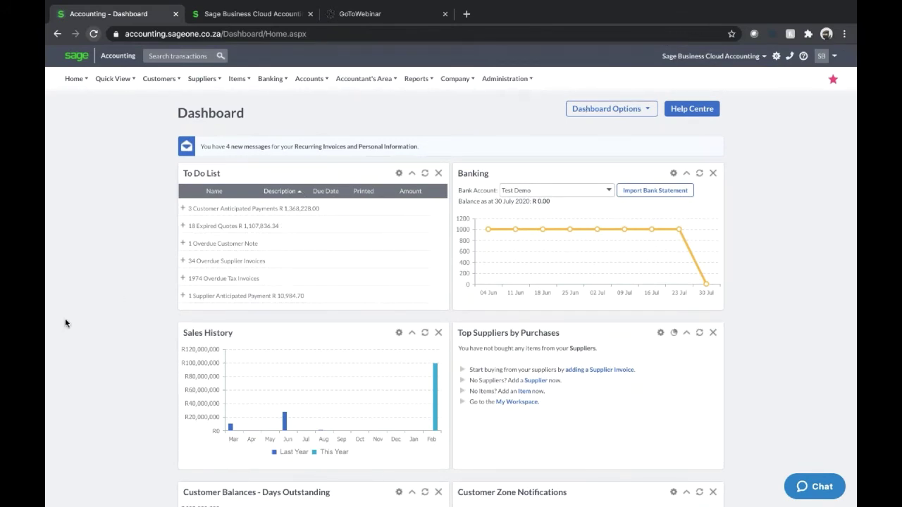
scroll(75, 361, down, 4)
scroll(76, 361, up, 5)
scroll(540, 453, down, 4)
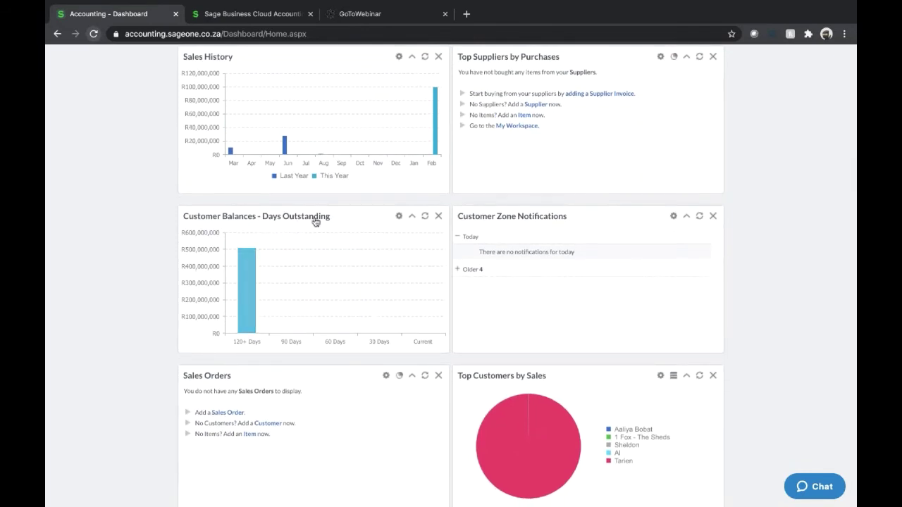
Drill into the 120+ Days customer balances and into this year's February sales history down to the transactions of 8 February 2019
click(249, 311)
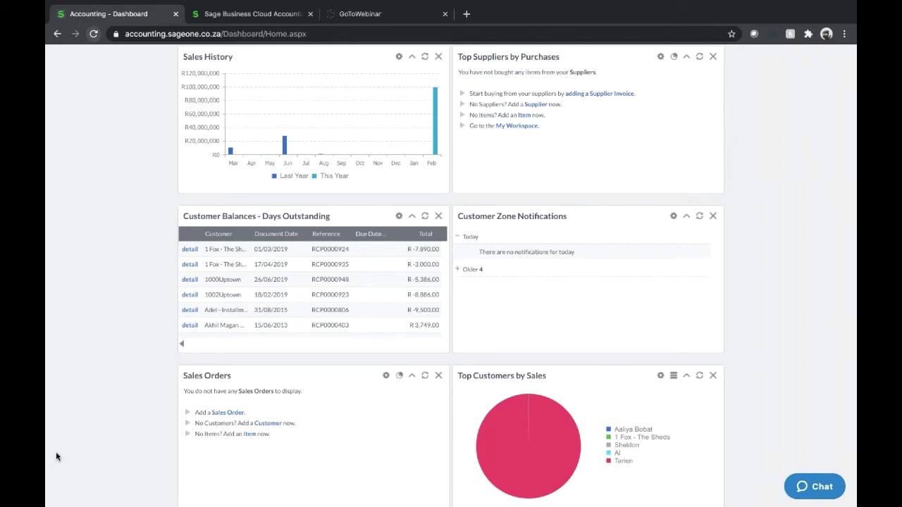
scroll(201, 124, up, 1)
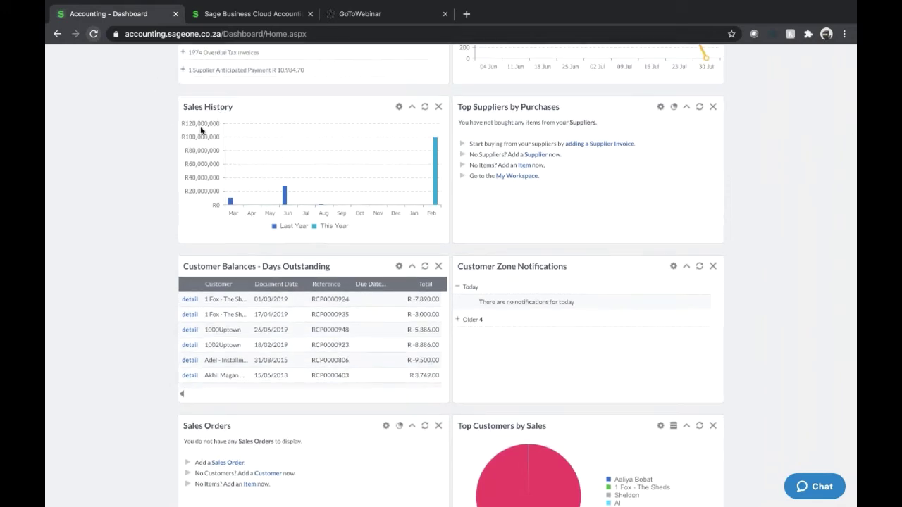
click(435, 176)
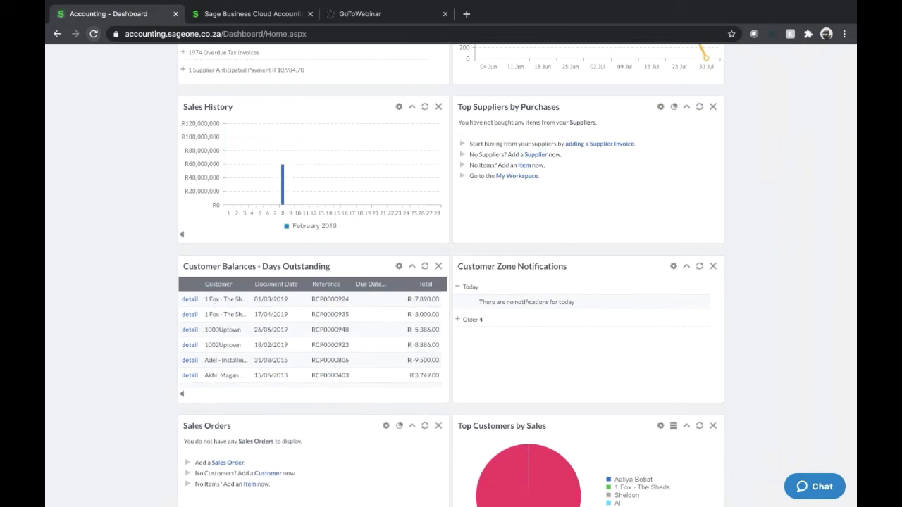
click(282, 191)
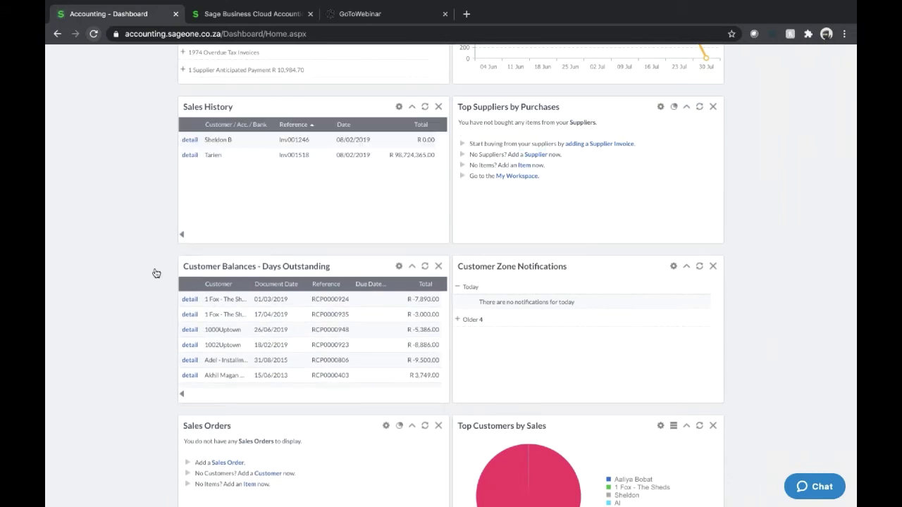
Open the detail of the R 98,724,365.00 invoice dated 08/02/2019 from the Sales History widget
click(191, 155)
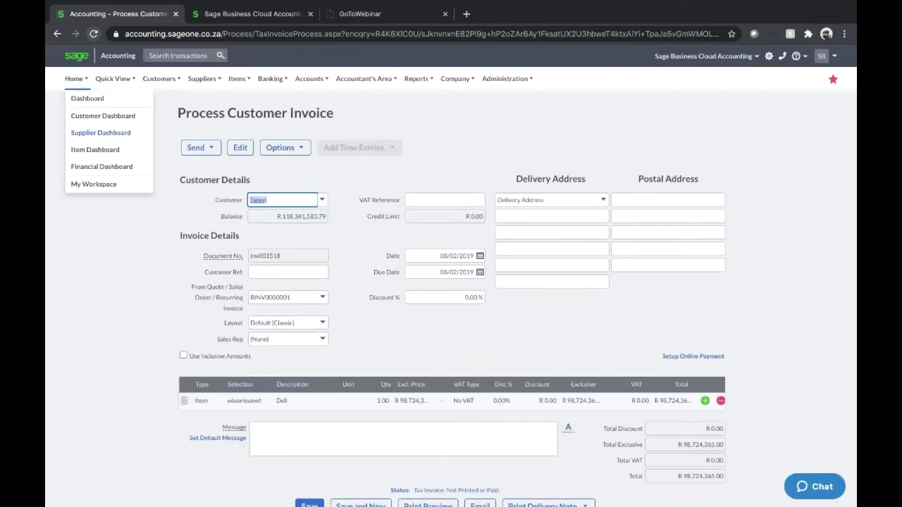
mouse_move(85, 83)
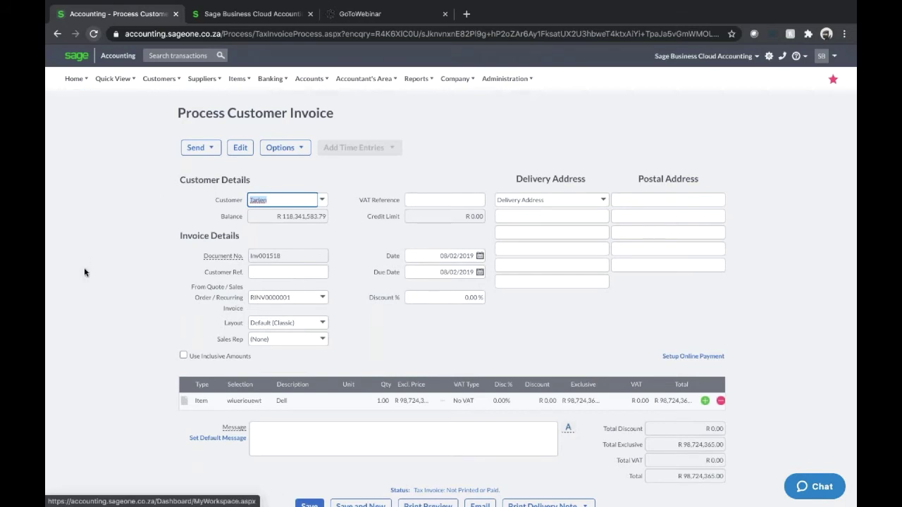
Start a new customer record and examine its address, contact and default settings fields
mouse_move(153, 80)
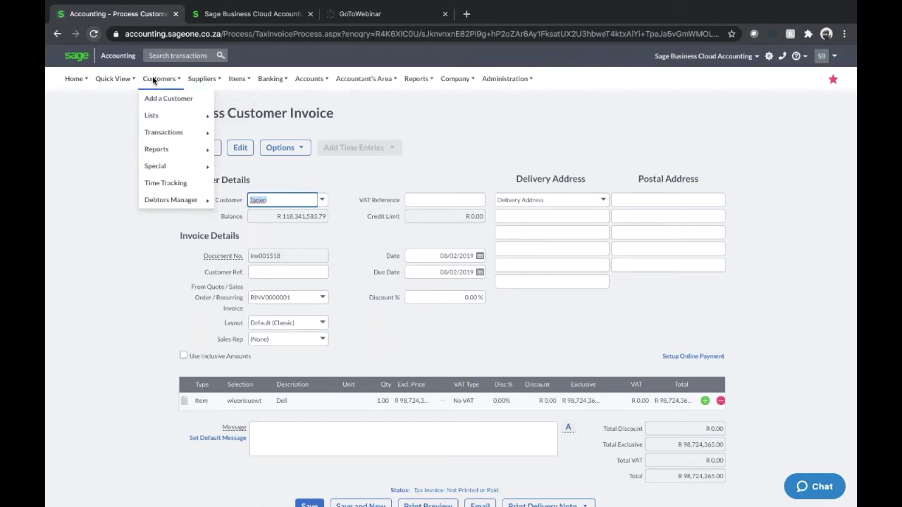
mouse_move(160, 122)
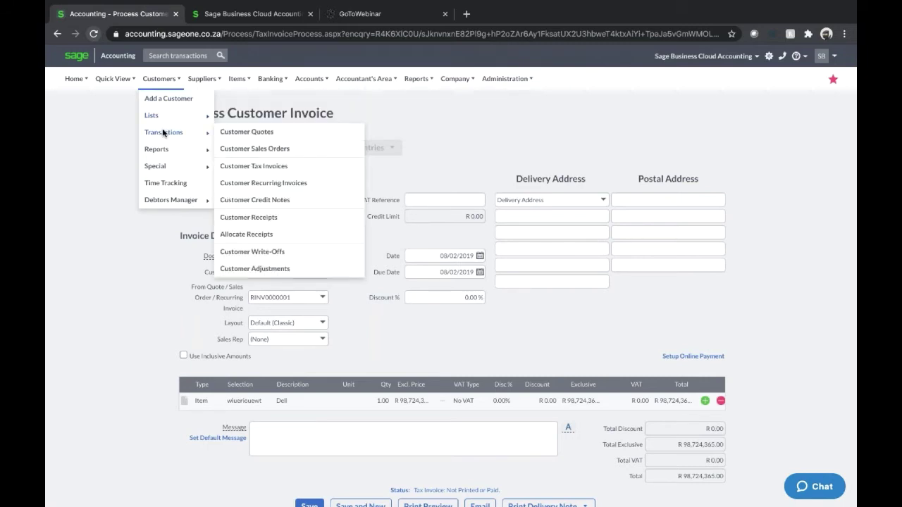
mouse_move(161, 151)
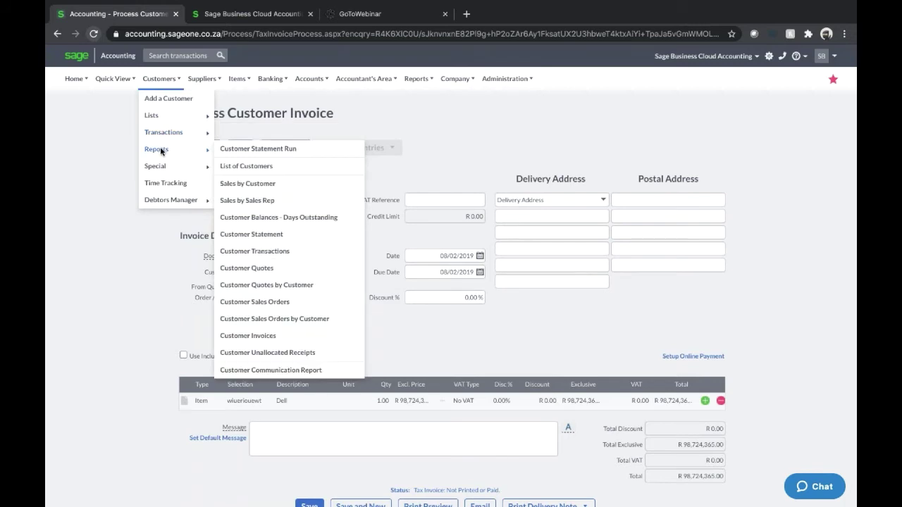
mouse_move(166, 204)
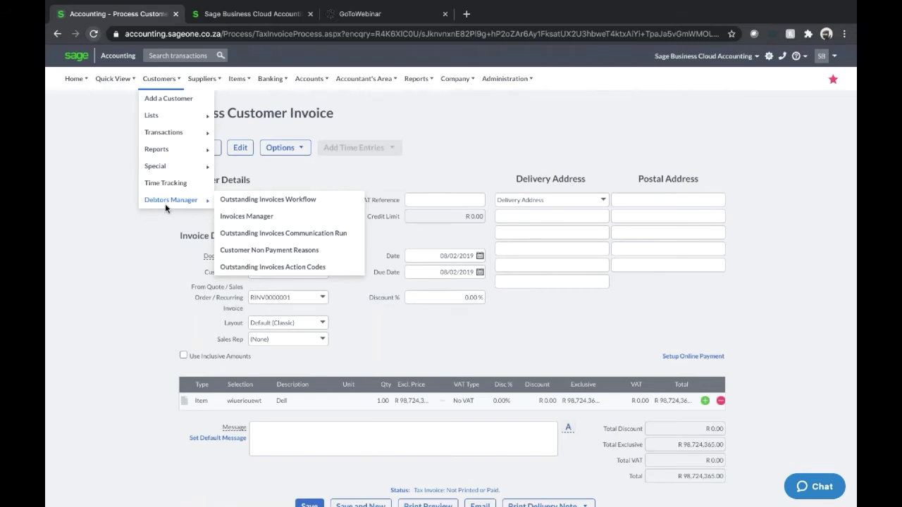
click(162, 100)
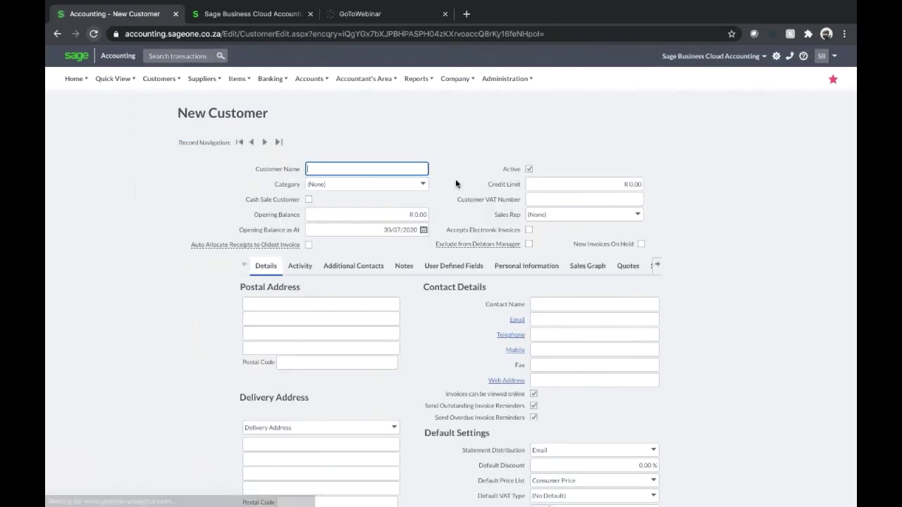
scroll(469, 418, down, 3)
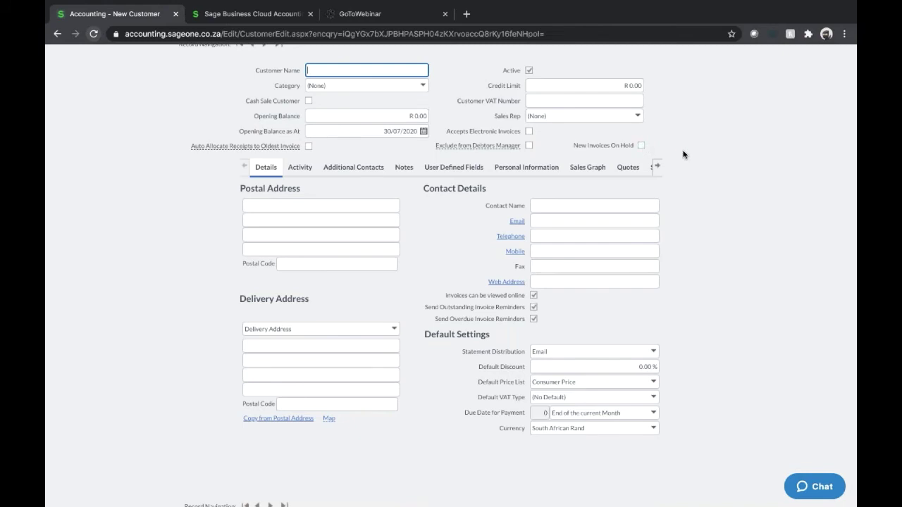
scroll(717, 238, down, 1)
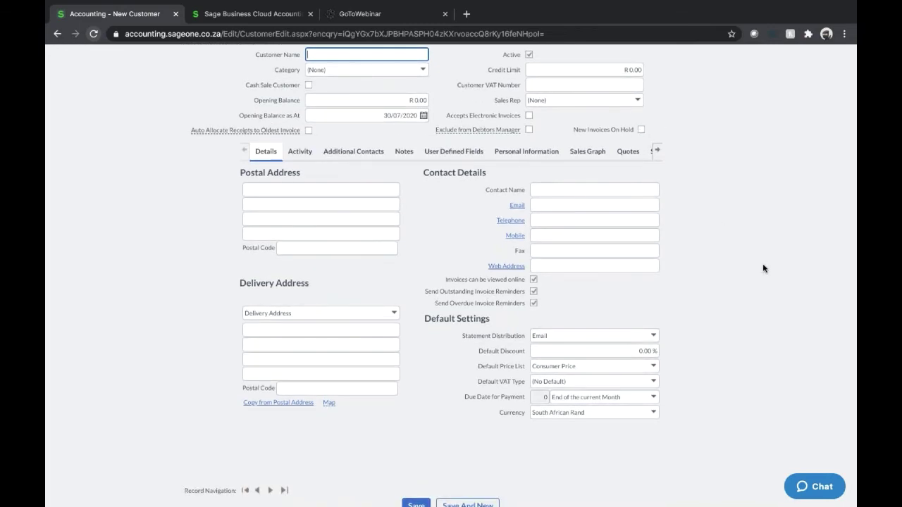
scroll(764, 266, down, 1)
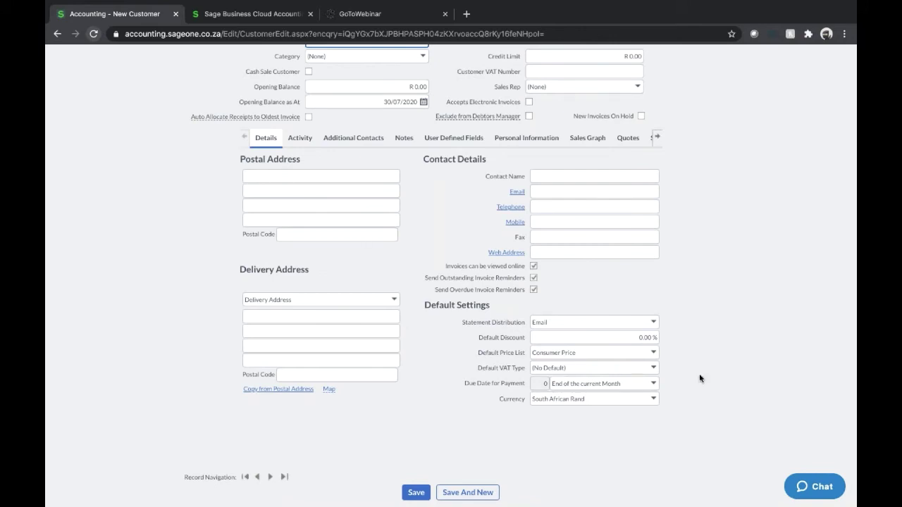
scroll(719, 381, down, 1)
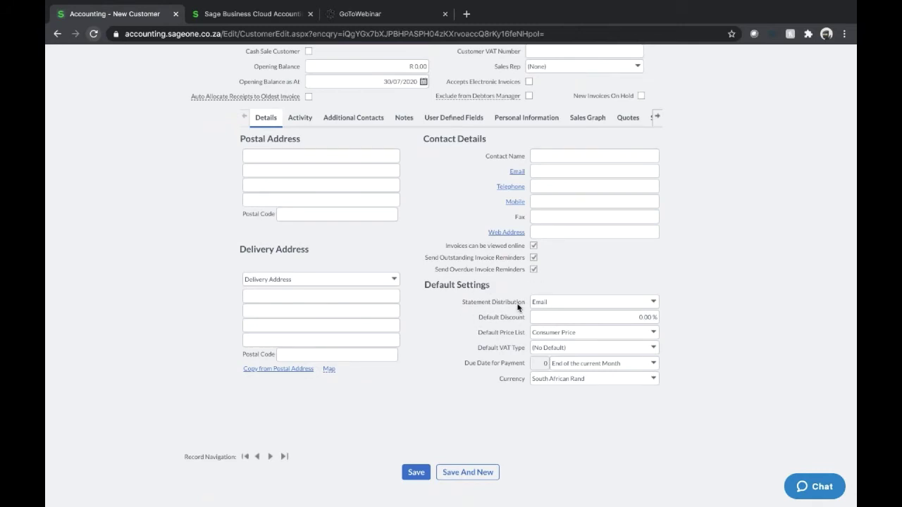
Choose Email as the new customer's statement distribution and check the discount, price list, VAT type and payment due date defaults
click(655, 306)
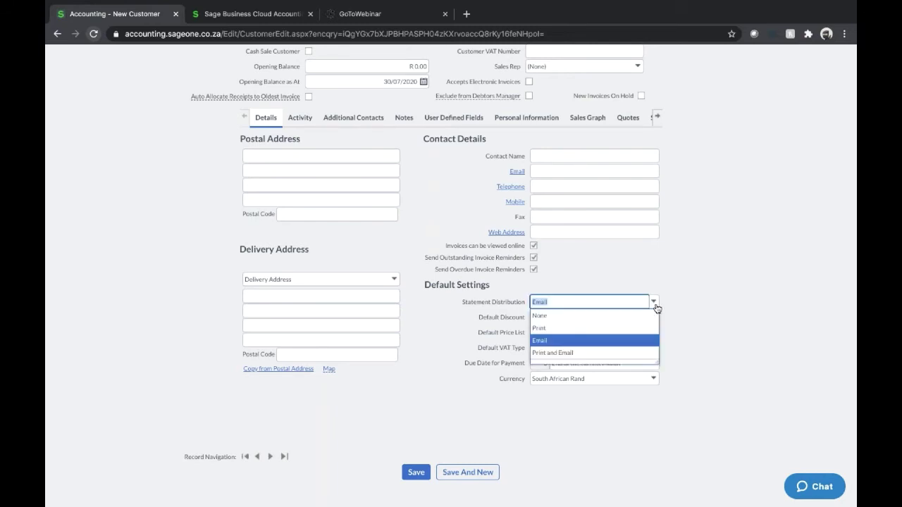
click(604, 347)
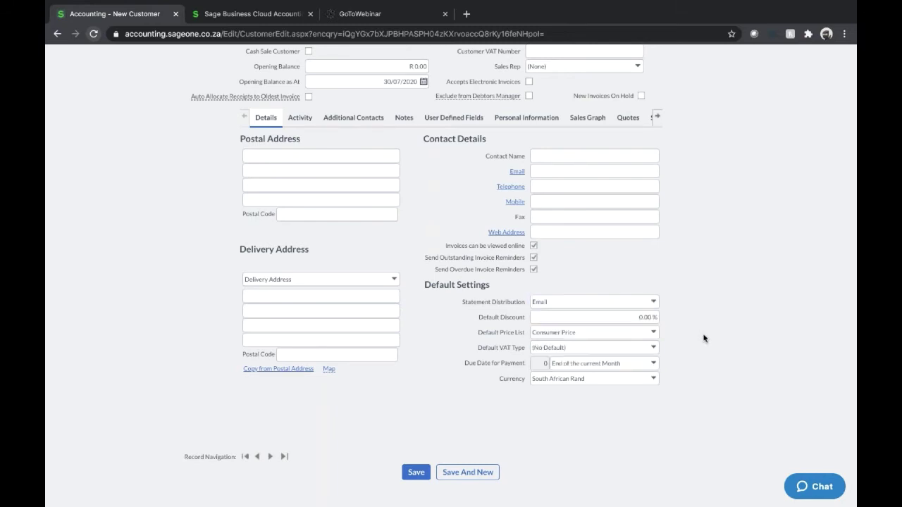
click(561, 317)
click(596, 334)
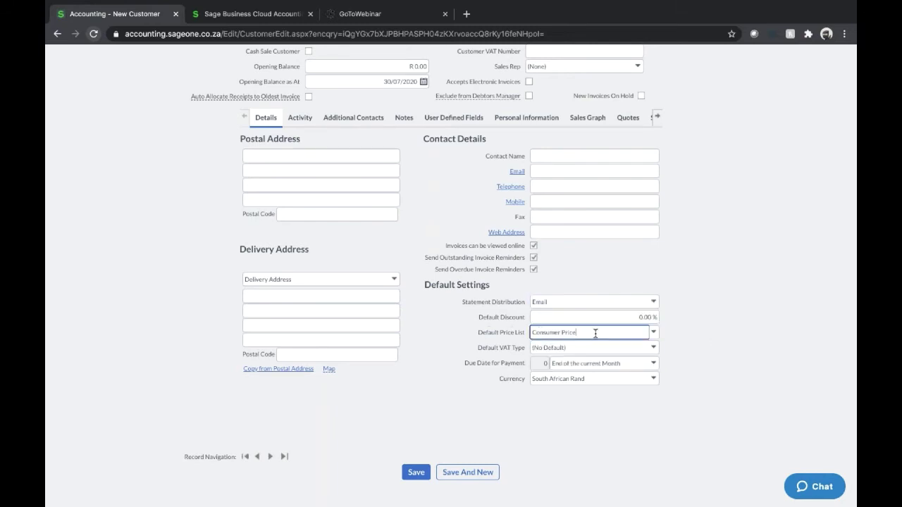
click(623, 346)
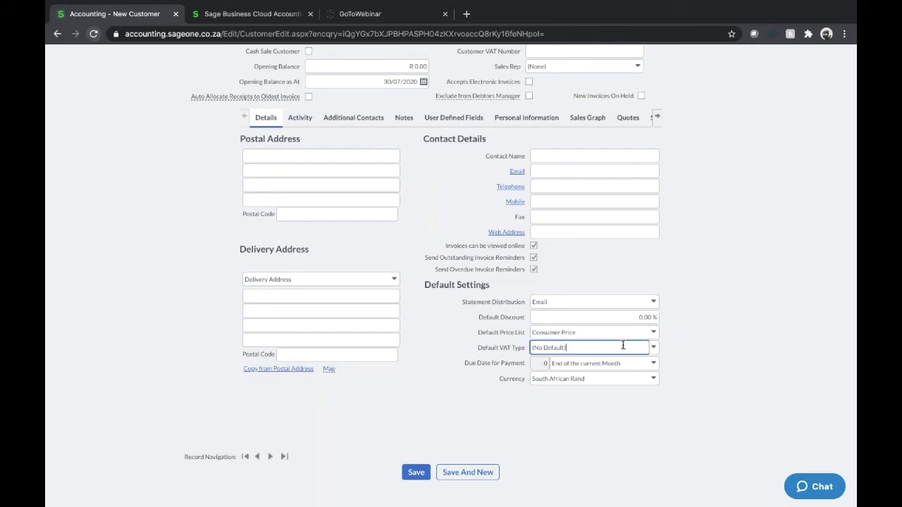
click(602, 364)
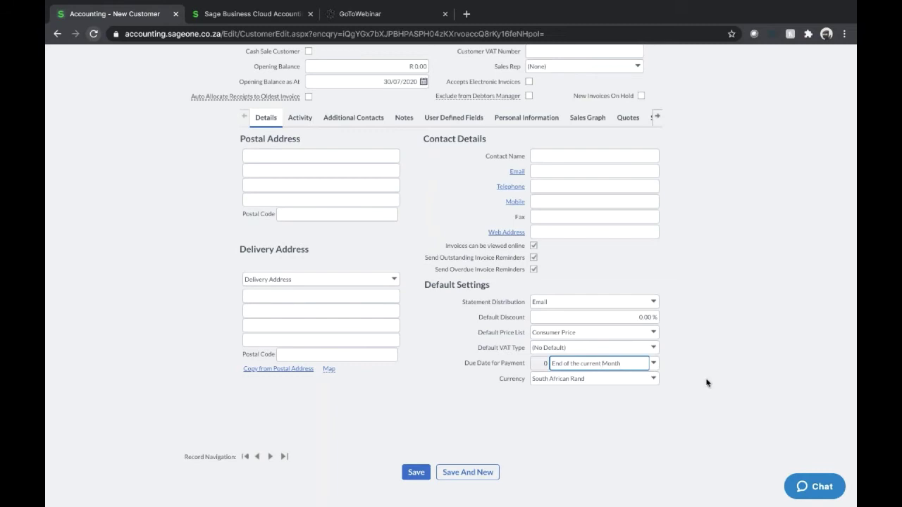
Set the new customer's currency to United States Dollar, then change it to British Pound Sterling
click(597, 379)
click(655, 380)
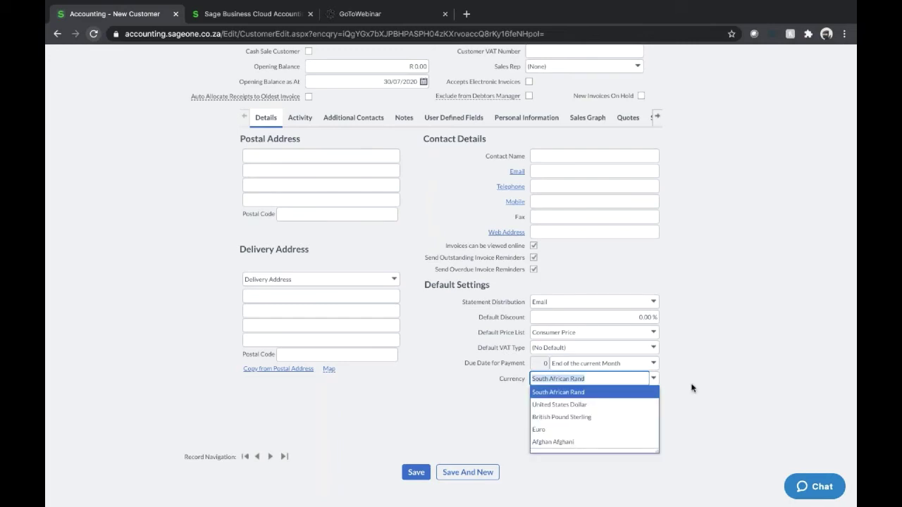
click(619, 406)
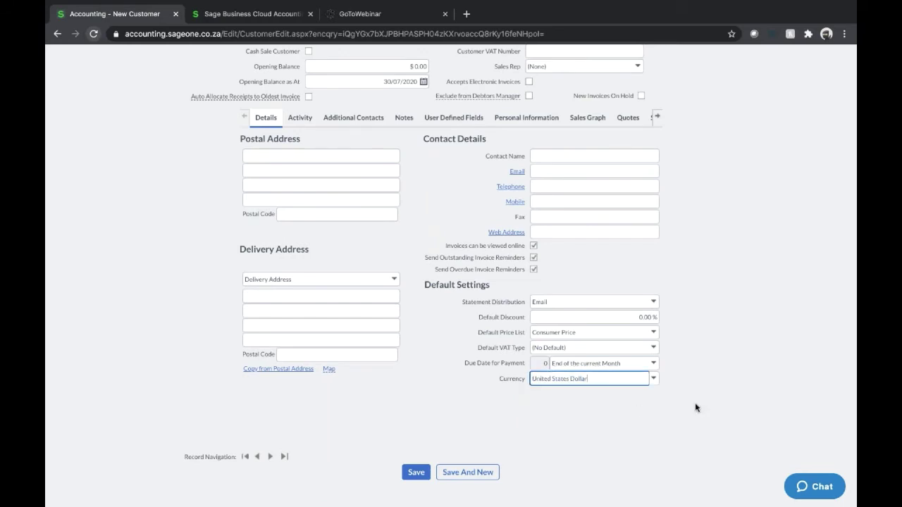
click(653, 379)
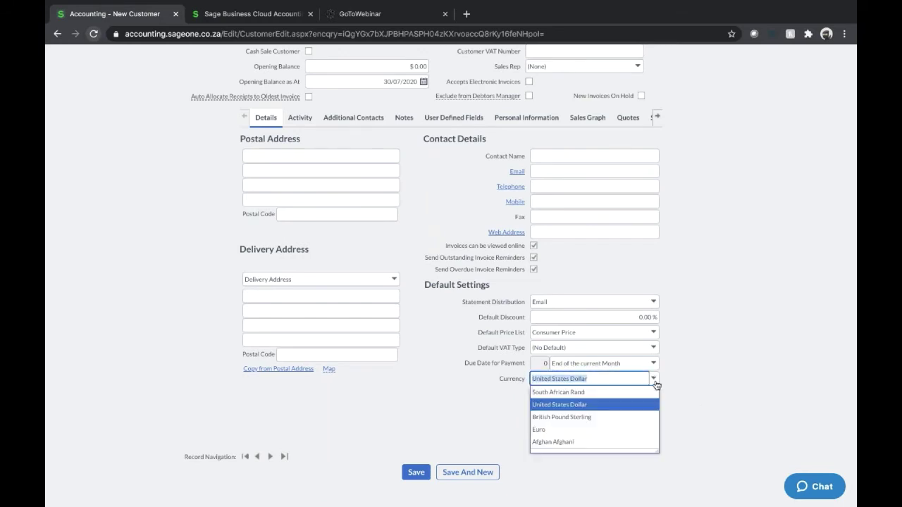
click(610, 417)
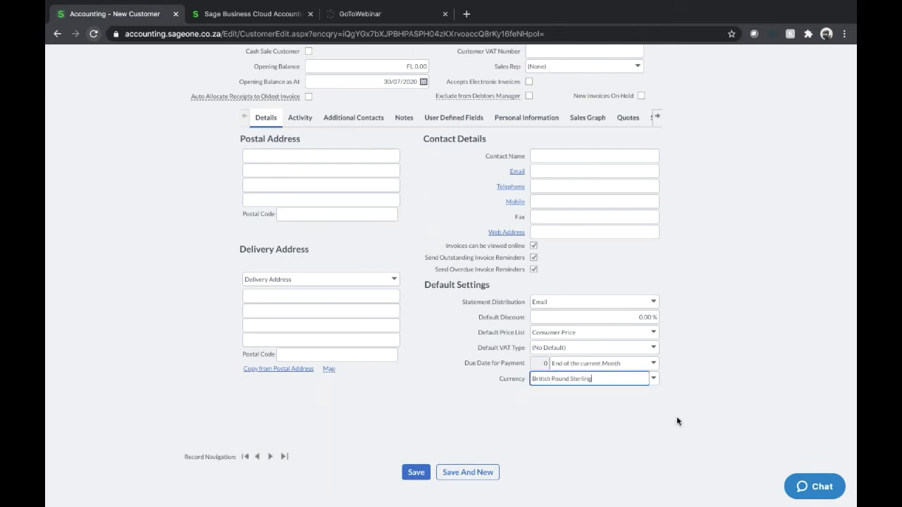
Leave the new customer form unsaved and open the List of Customers
scroll(676, 421, up, 3)
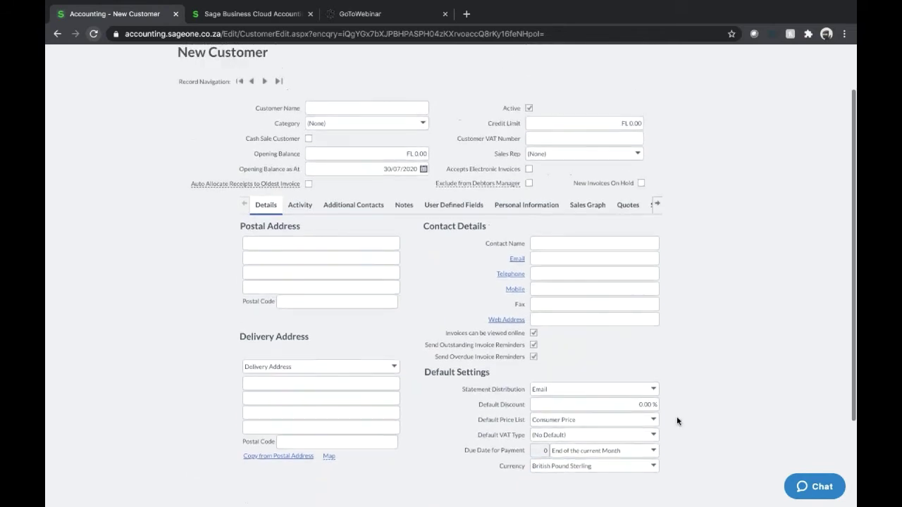
scroll(464, 335, down, 1)
mouse_move(161, 79)
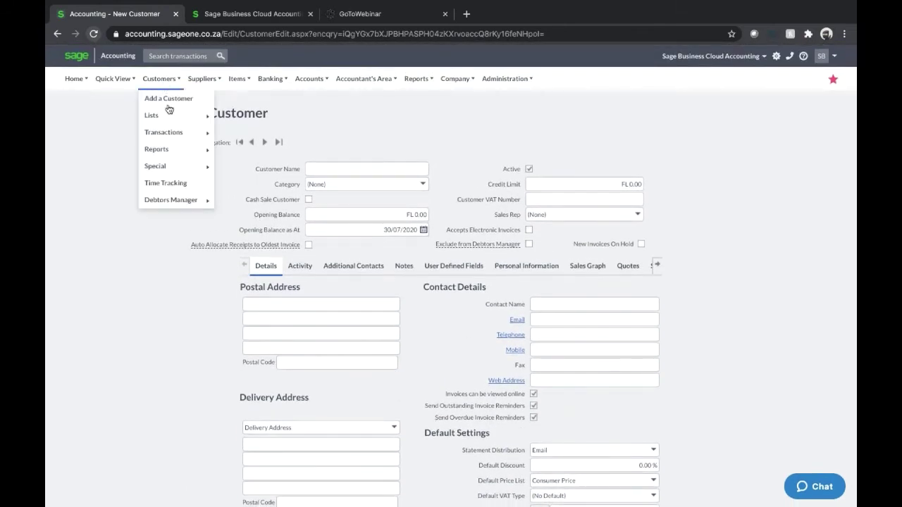
mouse_move(169, 115)
click(247, 115)
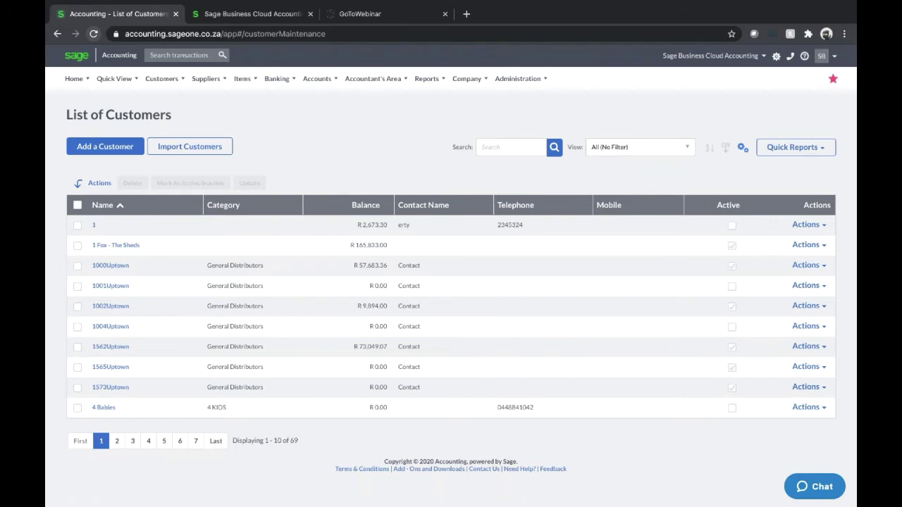
Customise the customer grid by adding the Sales Rep, Price List, Email and Credit Limit columns, and save the layout
click(743, 148)
click(704, 168)
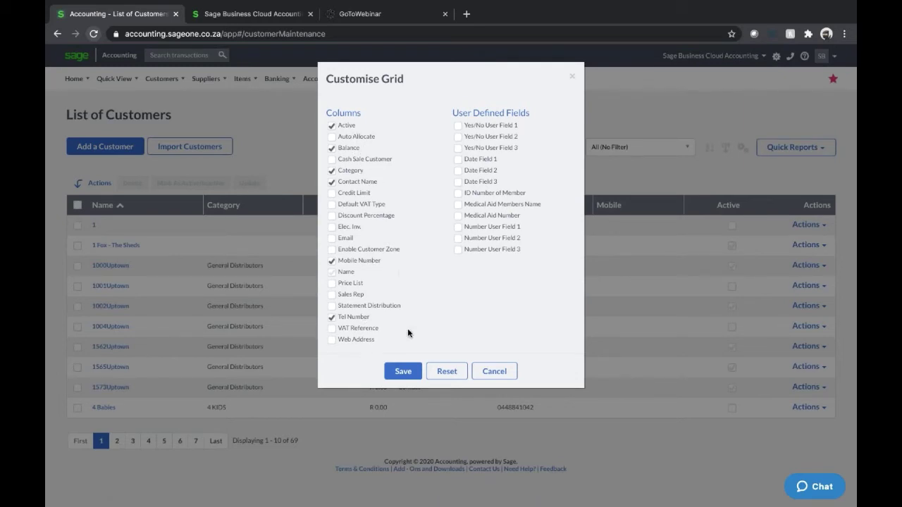
click(331, 294)
click(331, 283)
click(331, 238)
click(331, 193)
click(403, 373)
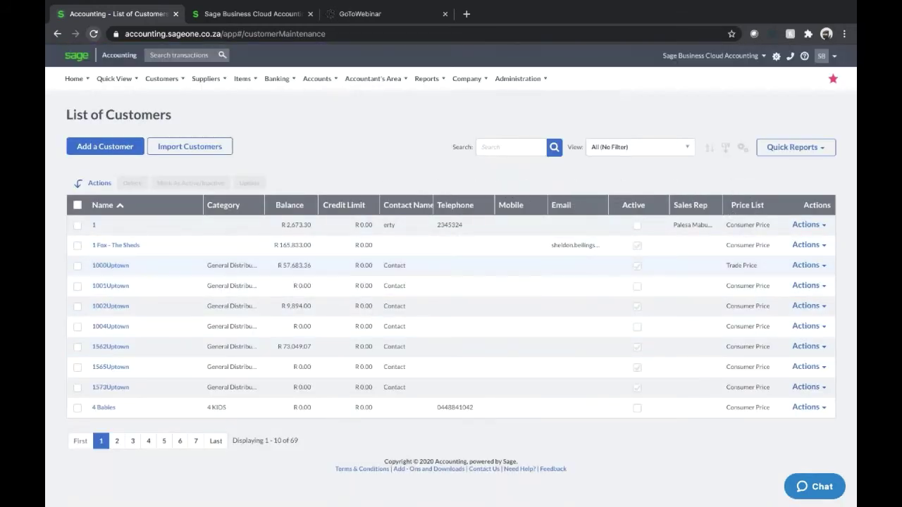
Sort the customer list by balance in ascending and descending order, then sort it by name again
click(294, 206)
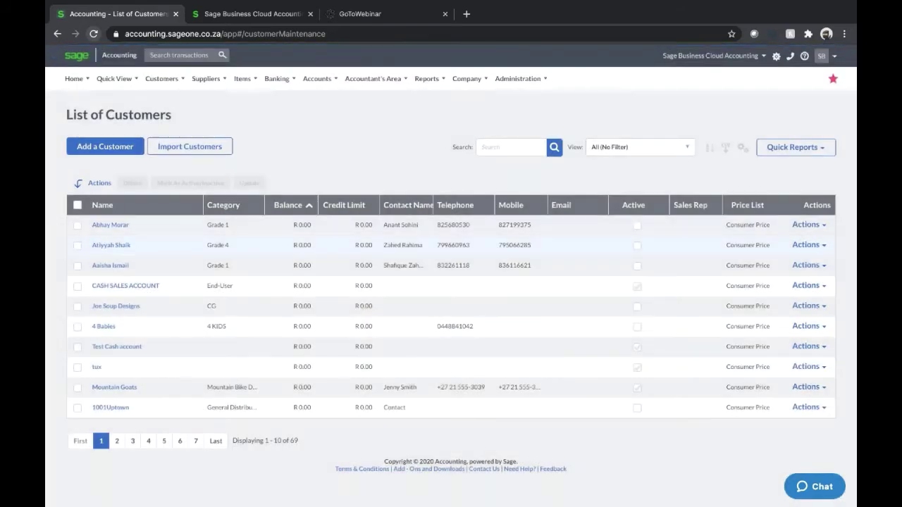
click(302, 206)
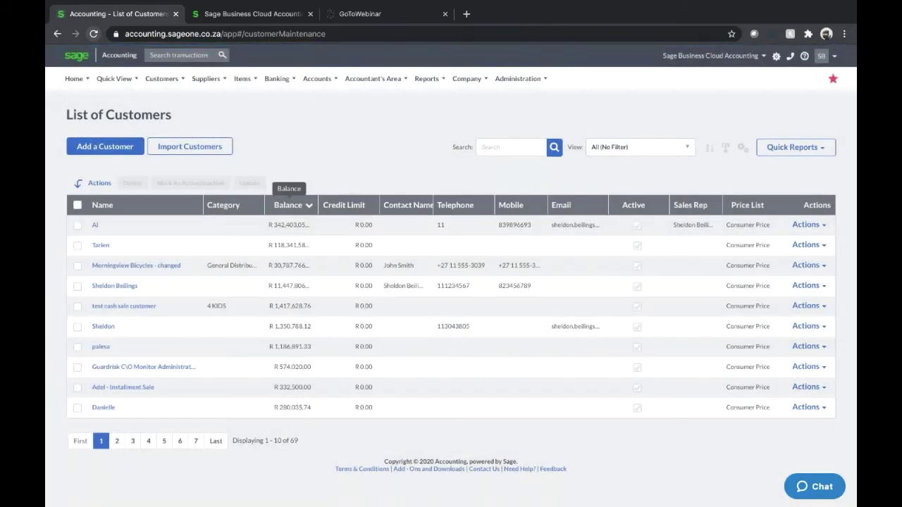
click(165, 207)
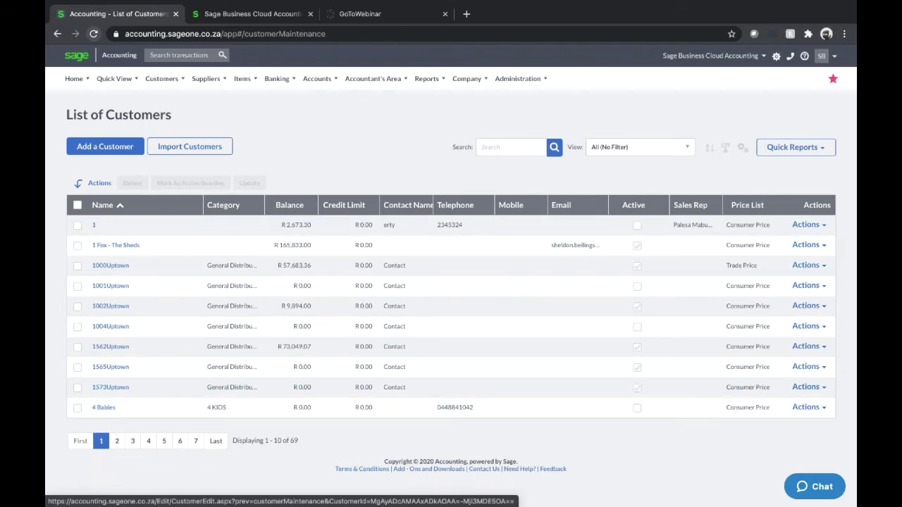
click(161, 79)
mouse_move(178, 124)
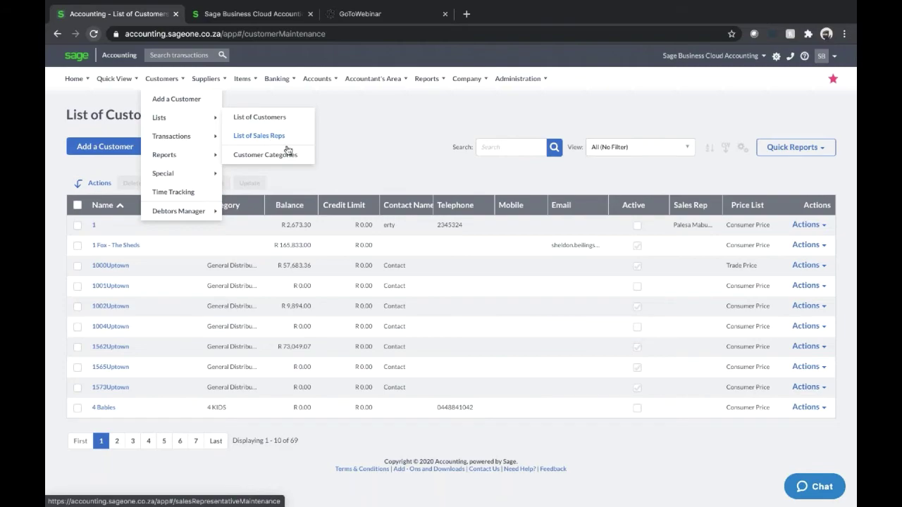
key(ctrl+Up)
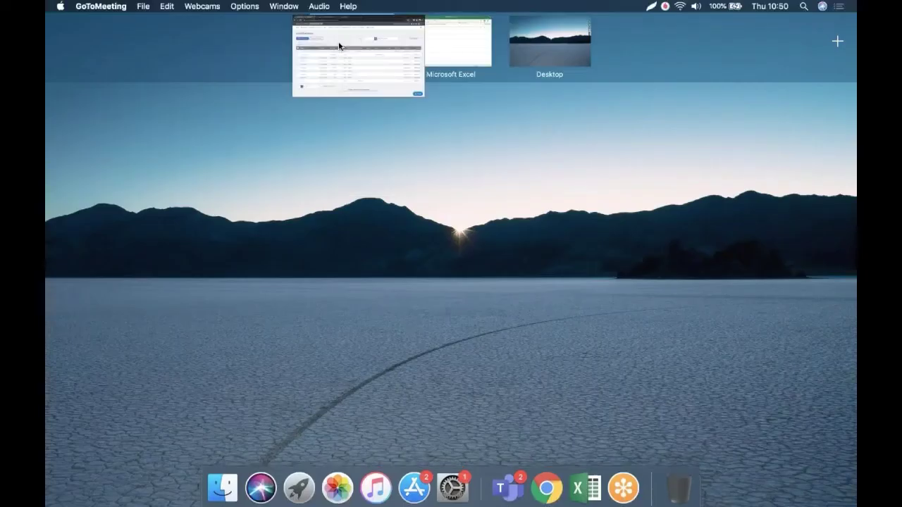
click(339, 44)
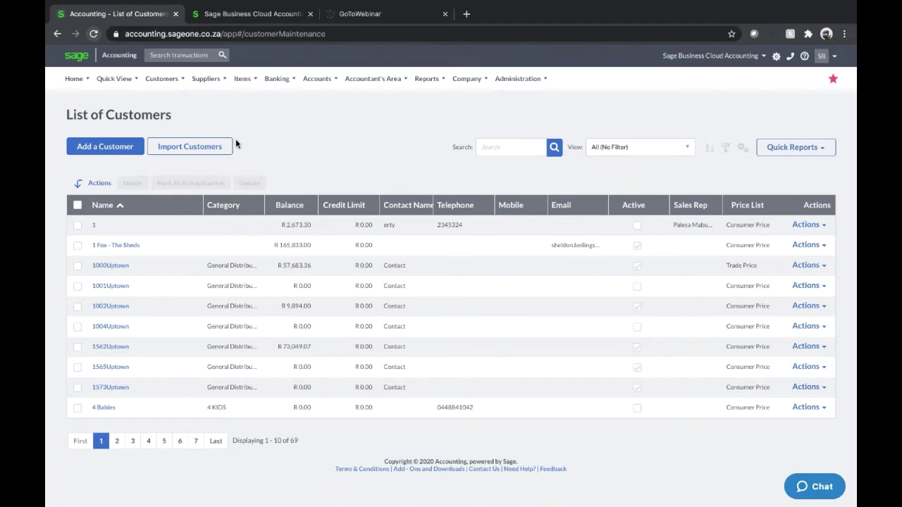
mouse_move(175, 83)
mouse_move(179, 144)
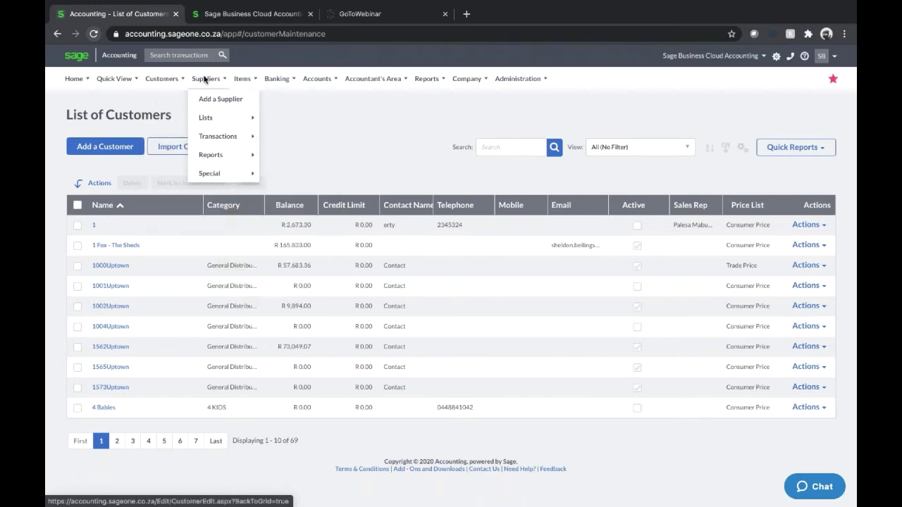
mouse_move(218, 76)
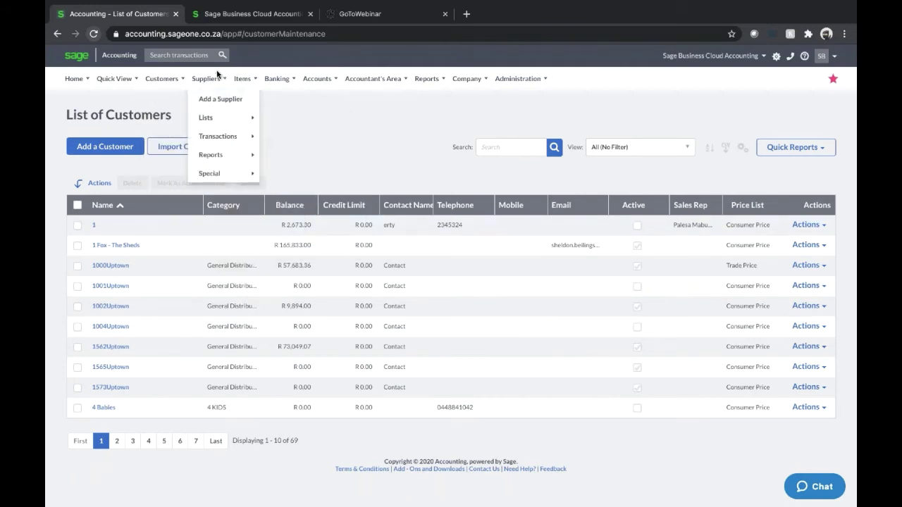
mouse_move(225, 139)
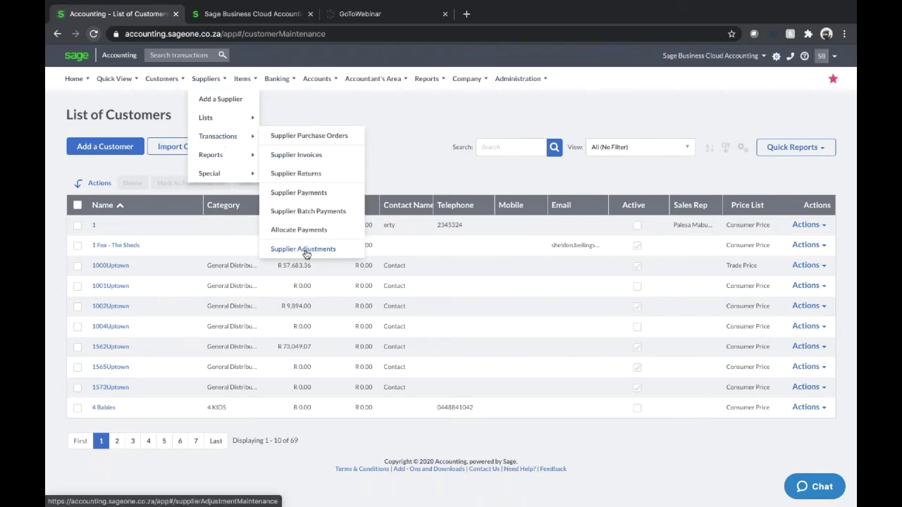
mouse_move(379, 81)
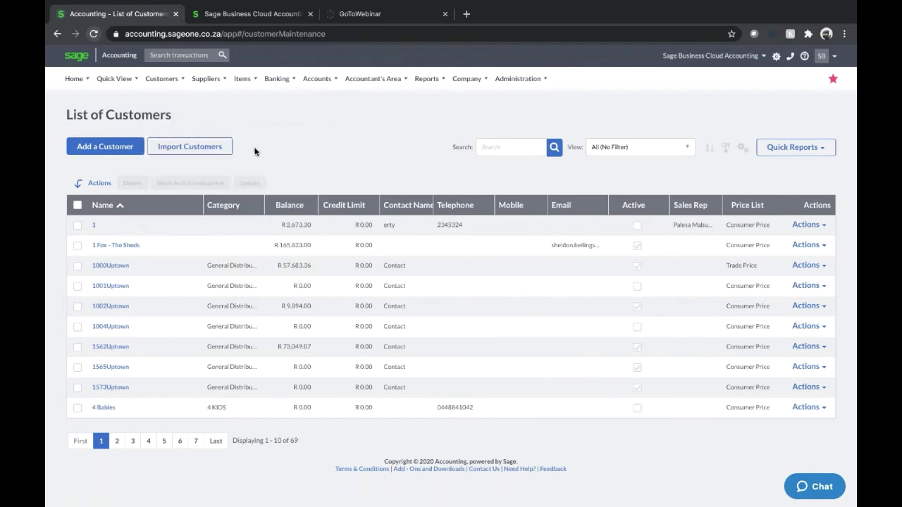
Start a recurring invoice from the Customer Tax Invoices list and view its frequency options without changing the frequency
mouse_move(161, 78)
mouse_move(180, 137)
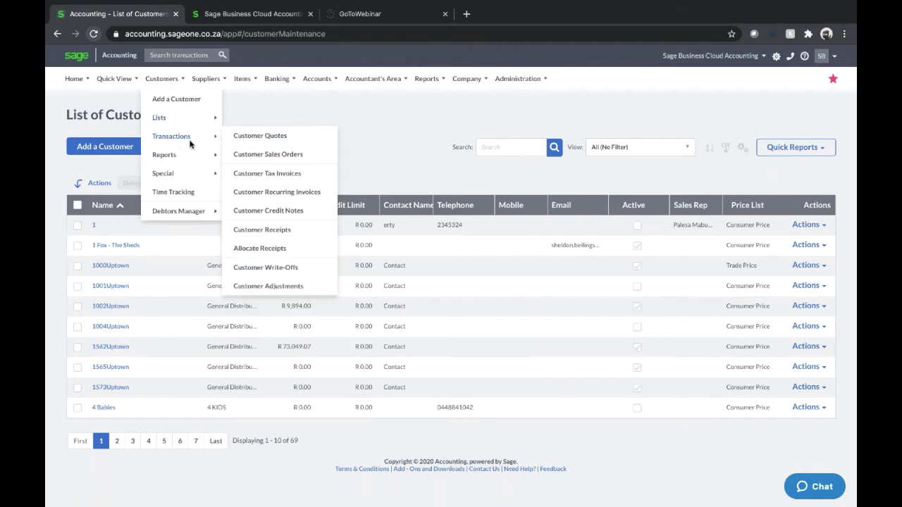
click(263, 175)
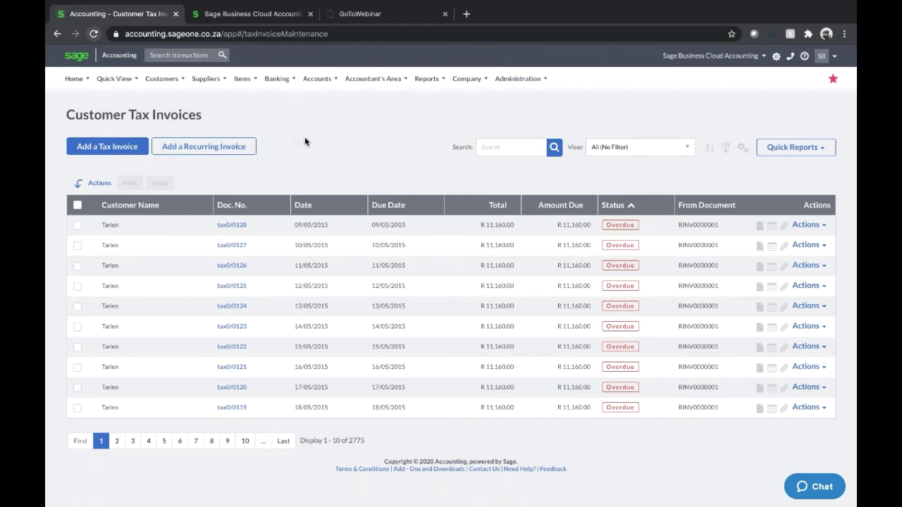
click(211, 148)
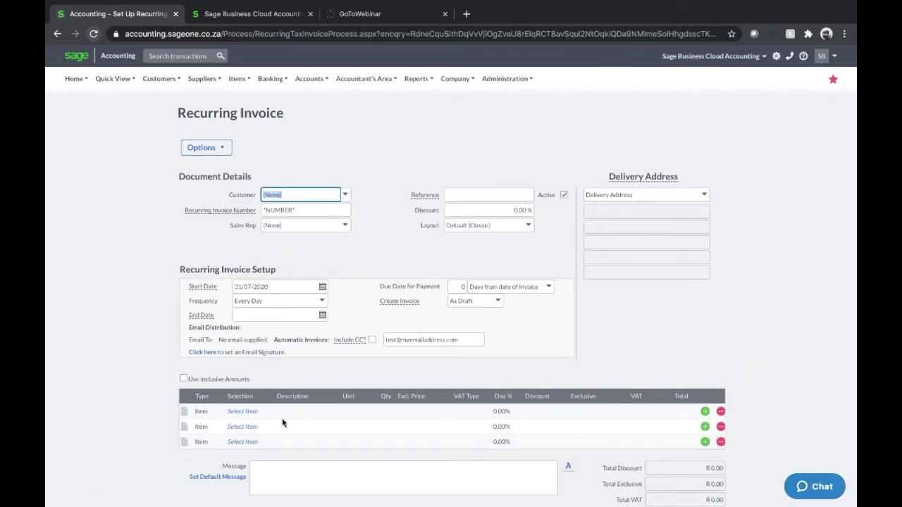
click(322, 301)
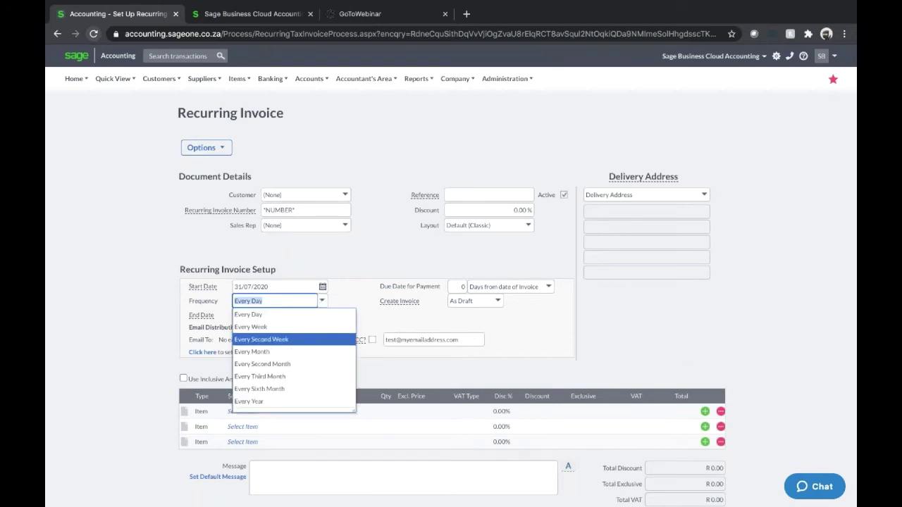
key(Escape)
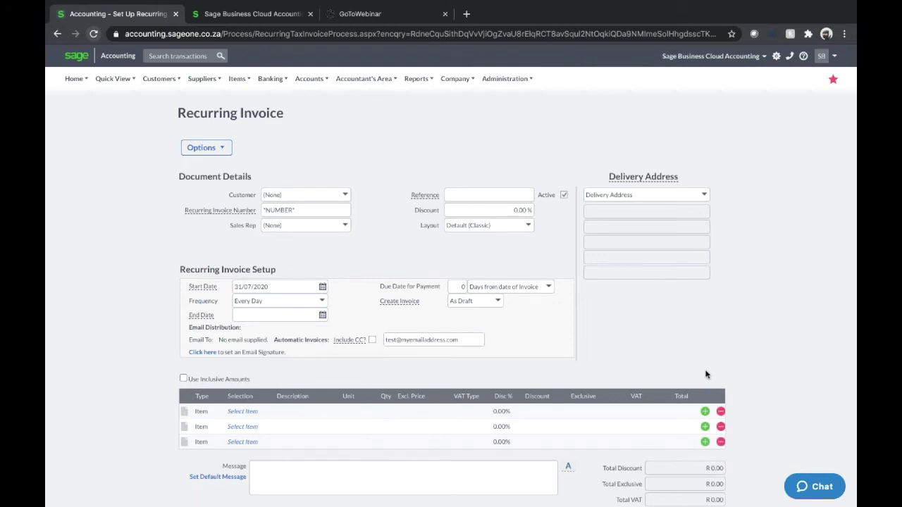
Leave the recurring invoice unsaved and open the Outstanding Invoices Workflow of the Debtors Manager
click(158, 78)
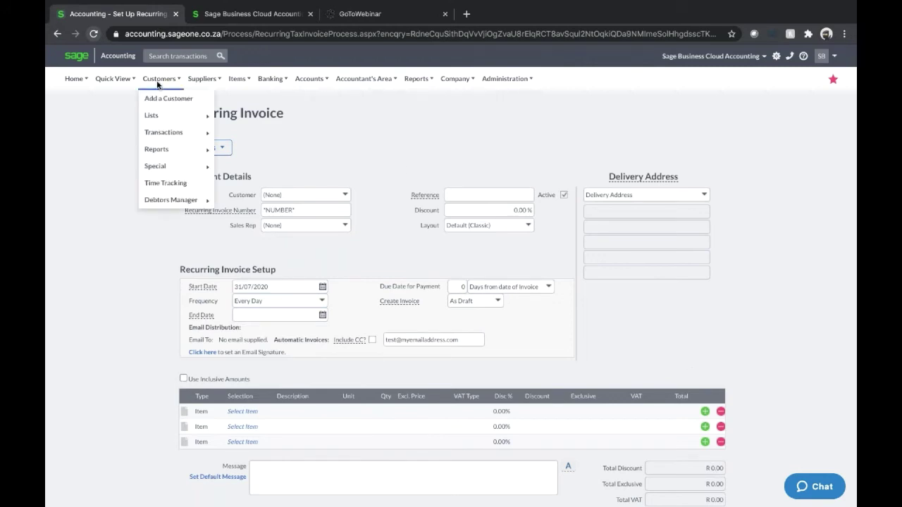
mouse_move(171, 125)
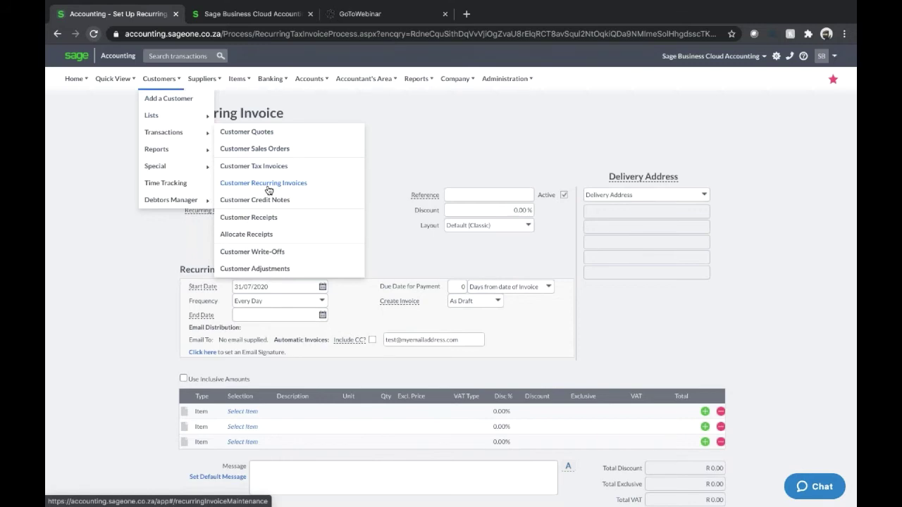
mouse_move(166, 155)
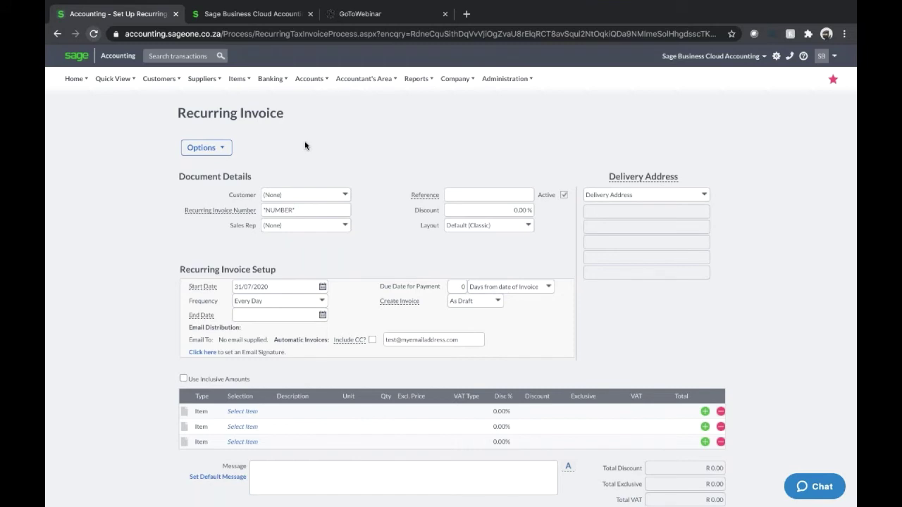
click(160, 78)
mouse_move(169, 199)
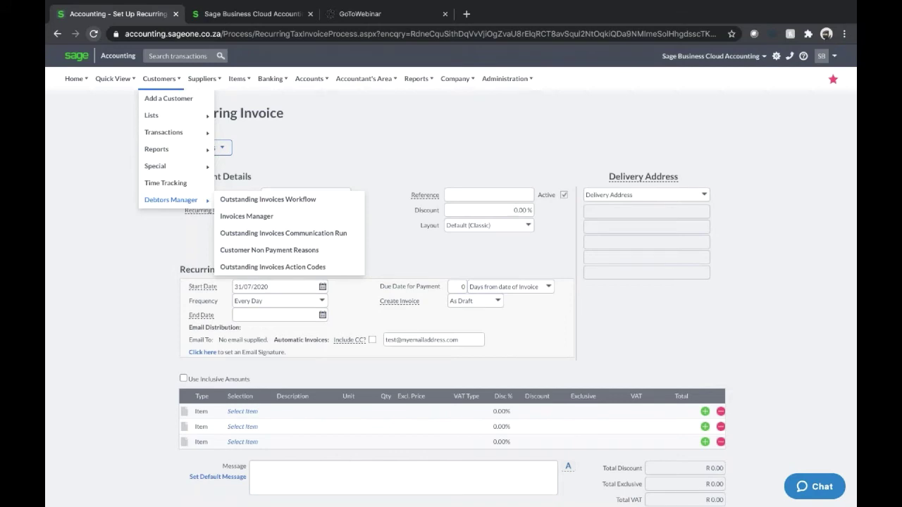
click(268, 202)
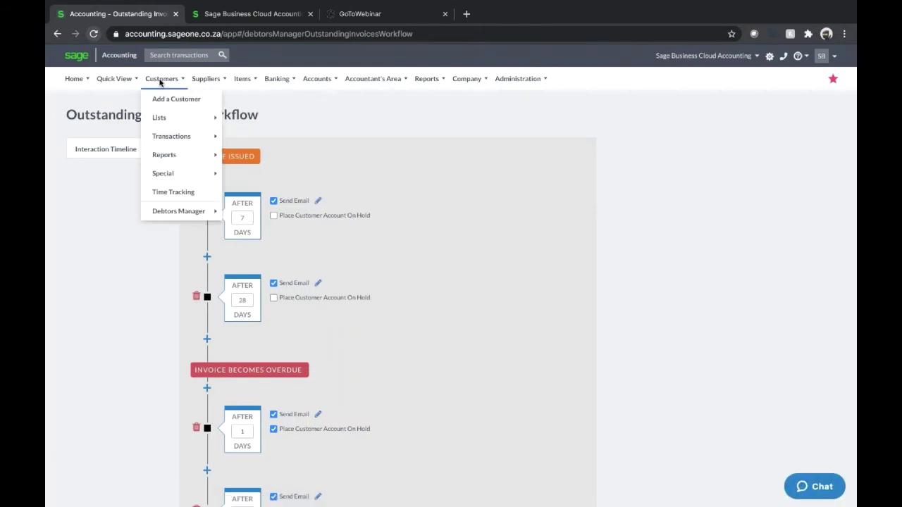
View the Outstanding Invoices Communication Run page and return to the Outstanding Invoices Workflow
mouse_move(168, 76)
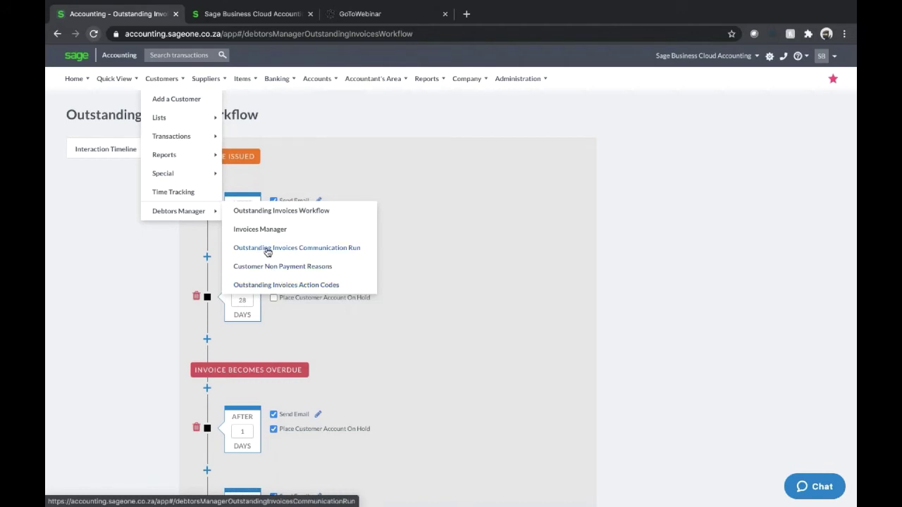
click(268, 251)
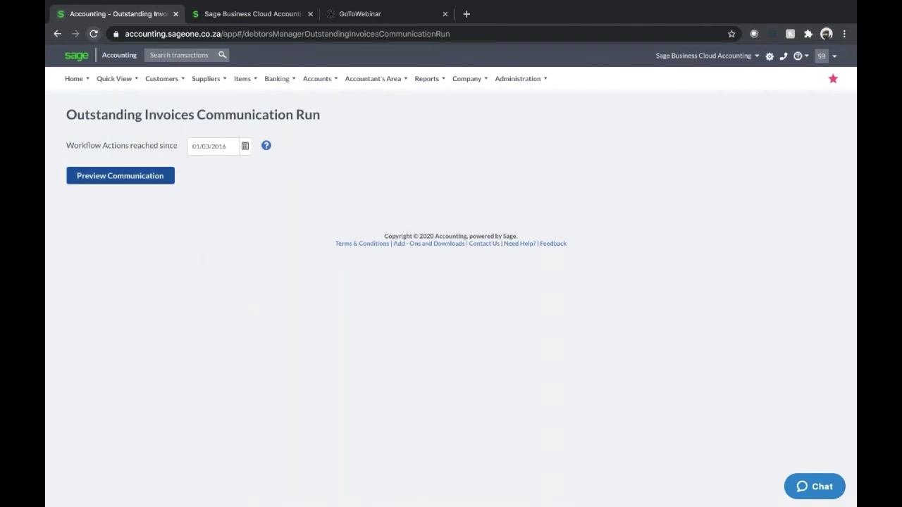
click(57, 33)
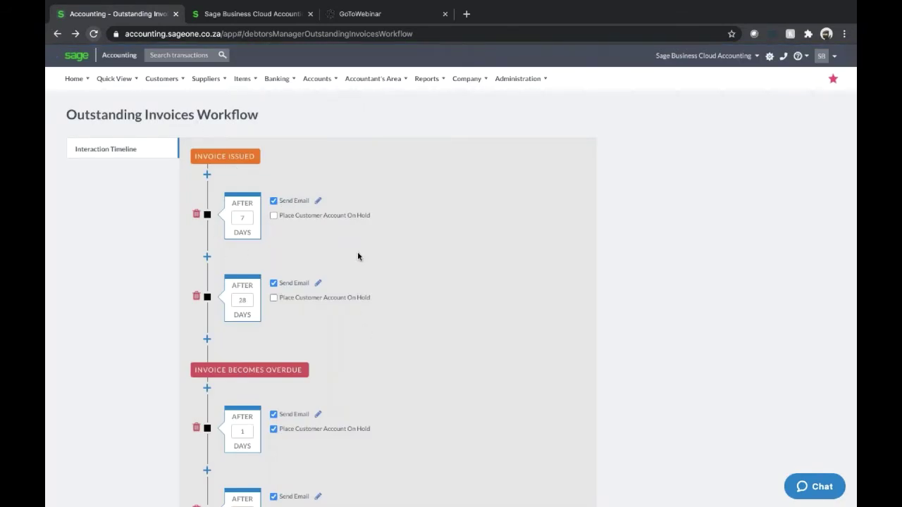
Read the email template for 7 days after invoice issue, close it unchanged, and review the issued and overdue stages of the workflow
click(318, 203)
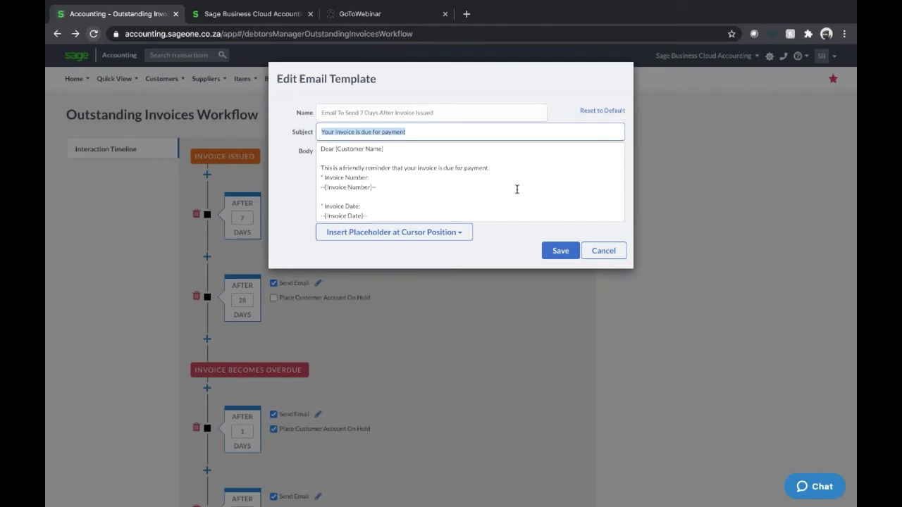
scroll(517, 188, down, 3)
scroll(517, 189, up, 3)
scroll(481, 201, down, 2)
scroll(480, 200, down, 3)
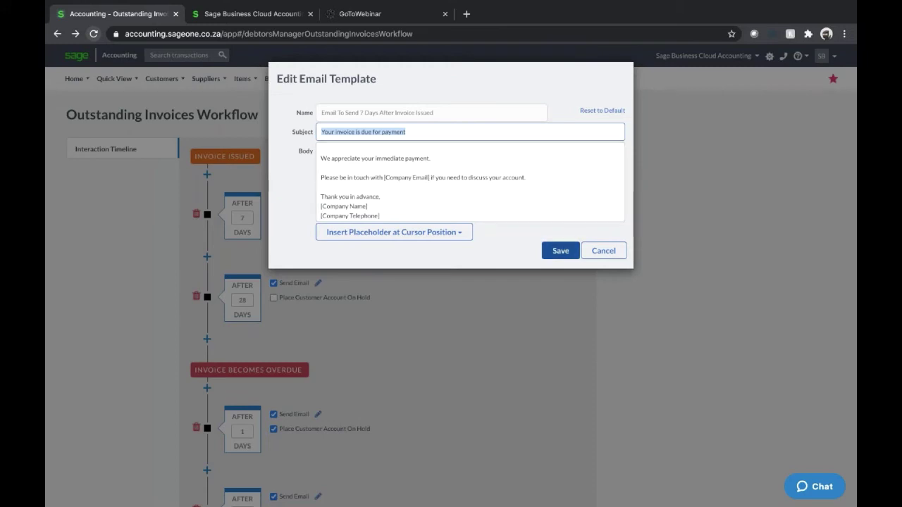
click(602, 255)
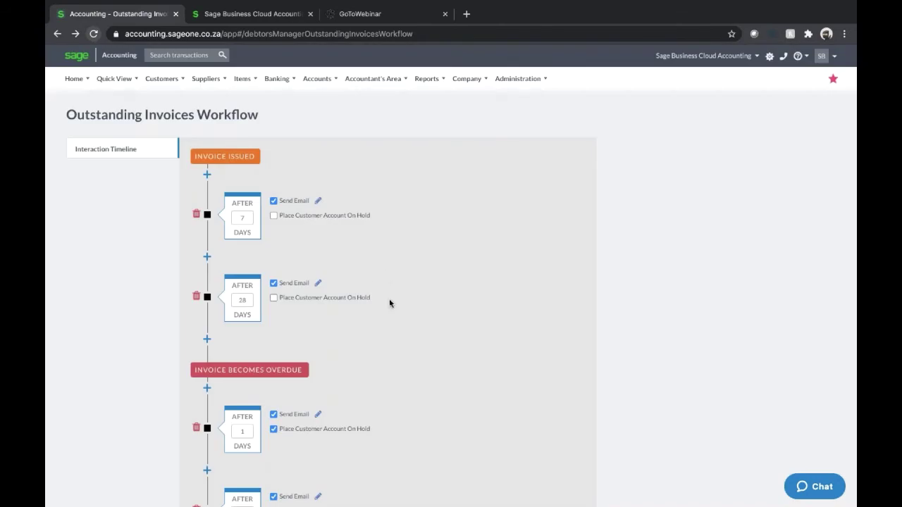
scroll(389, 303, down, 1)
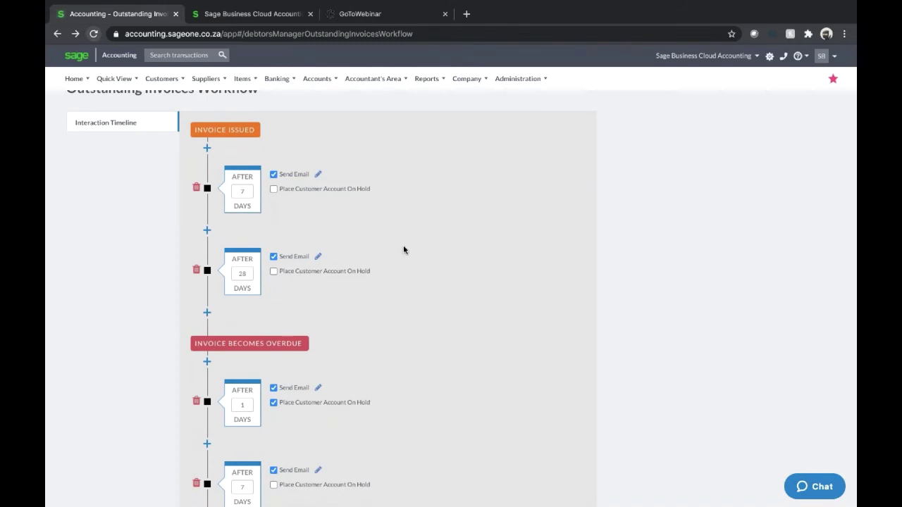
scroll(442, 319, down, 3)
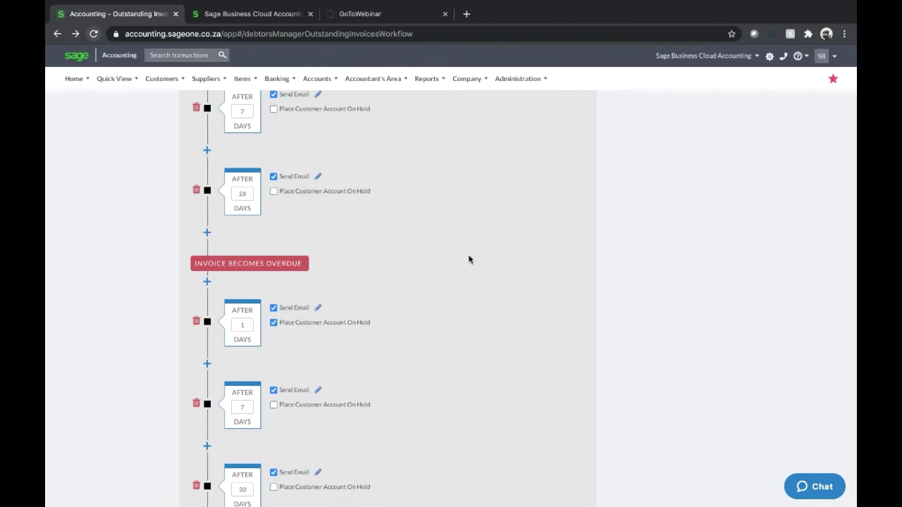
scroll(465, 321, up, 1)
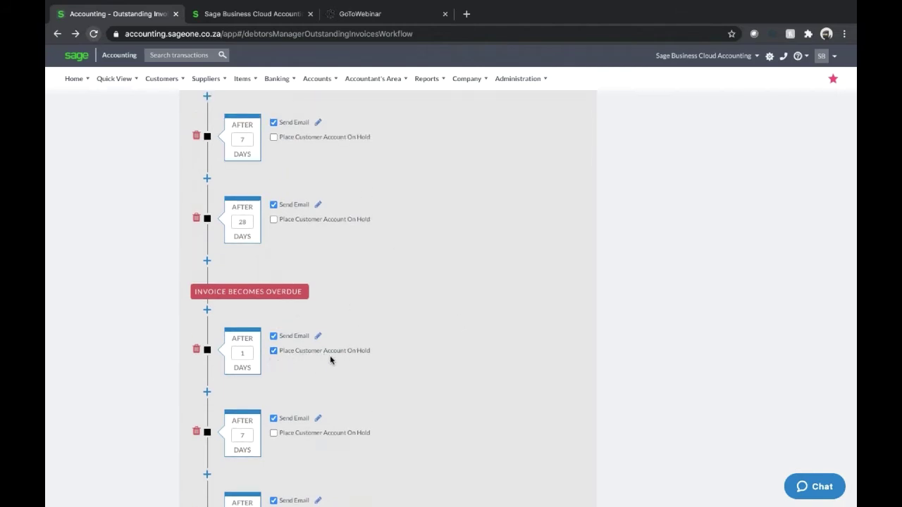
scroll(378, 348, up, 3)
scroll(378, 348, down, 1)
Open a new customer form and enable New Invoices On Hold
click(171, 89)
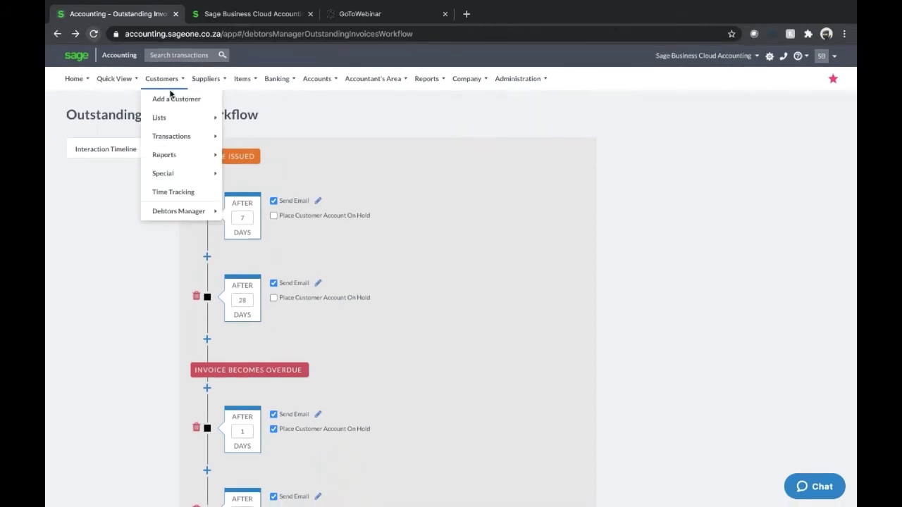
click(189, 99)
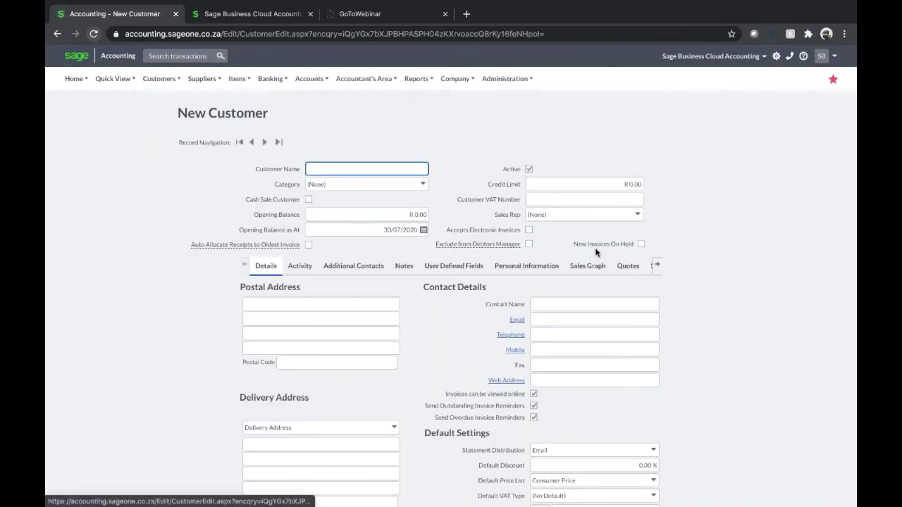
click(641, 244)
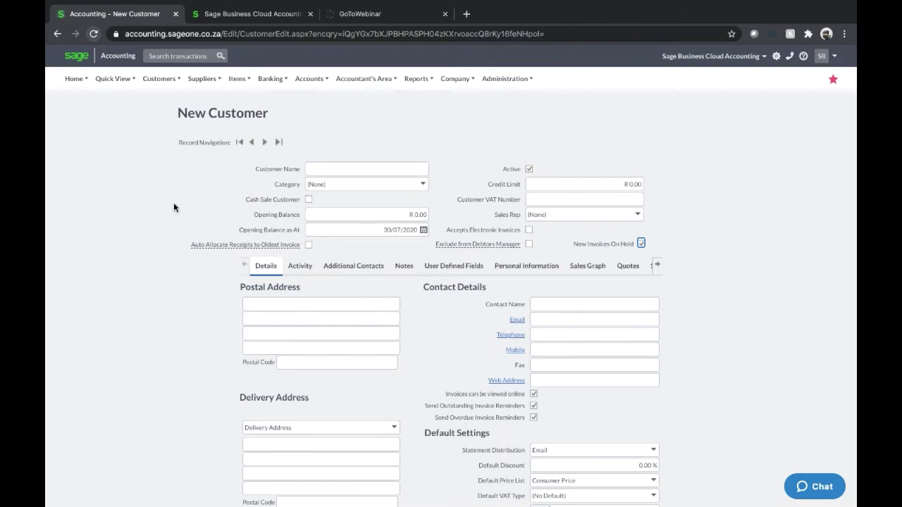
Reopen the Outstanding Invoices Workflow and examine its whole timeline, from the overdue reminders to the Payment Received actions
mouse_move(159, 78)
mouse_move(176, 202)
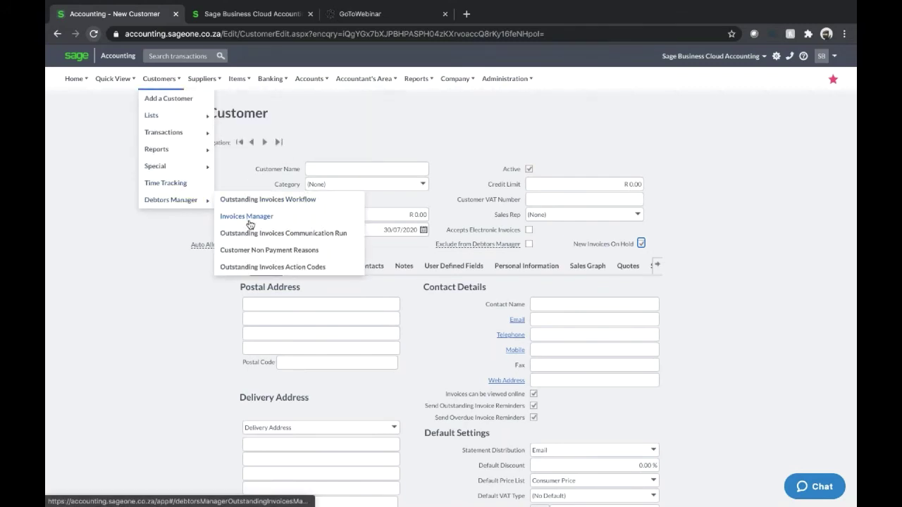
click(271, 202)
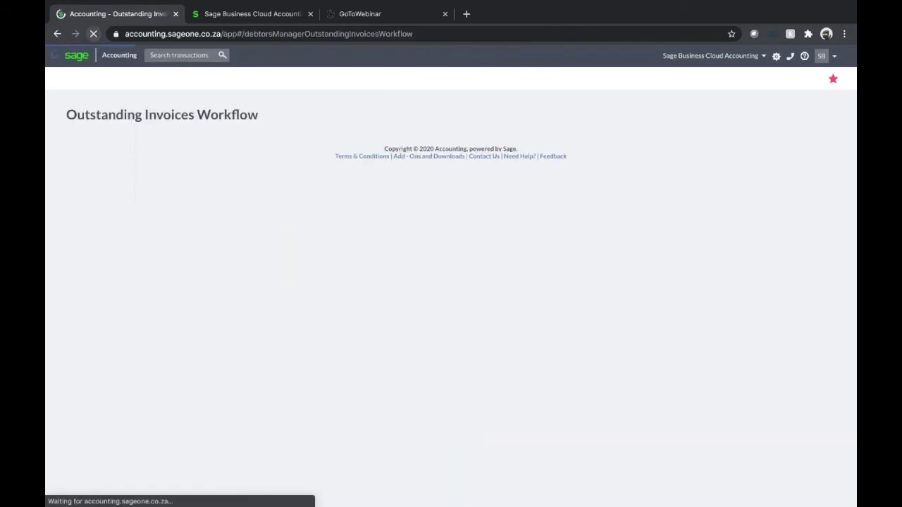
scroll(658, 331, down, 4)
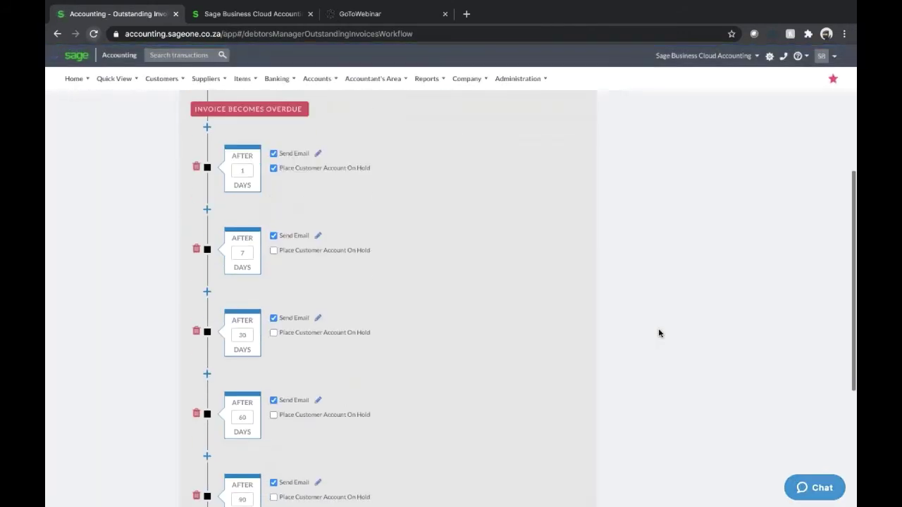
scroll(492, 299, up, 3)
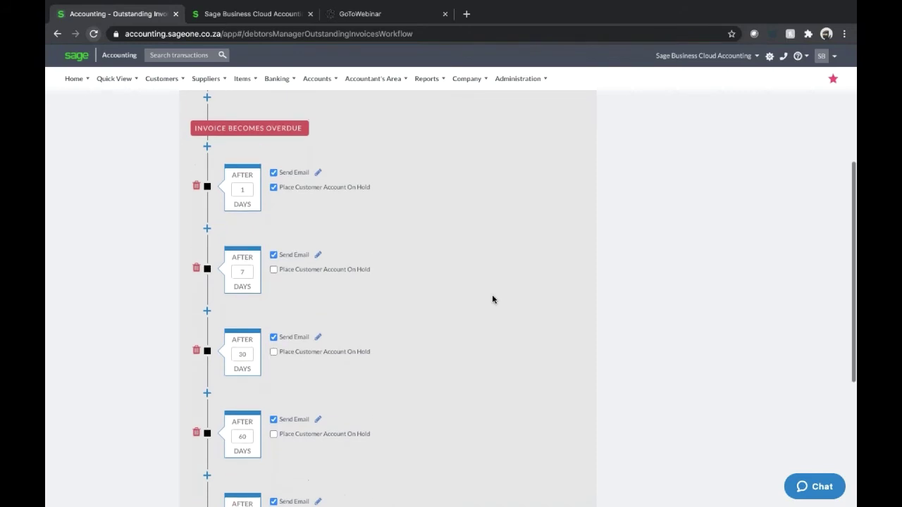
scroll(493, 302, down, 5)
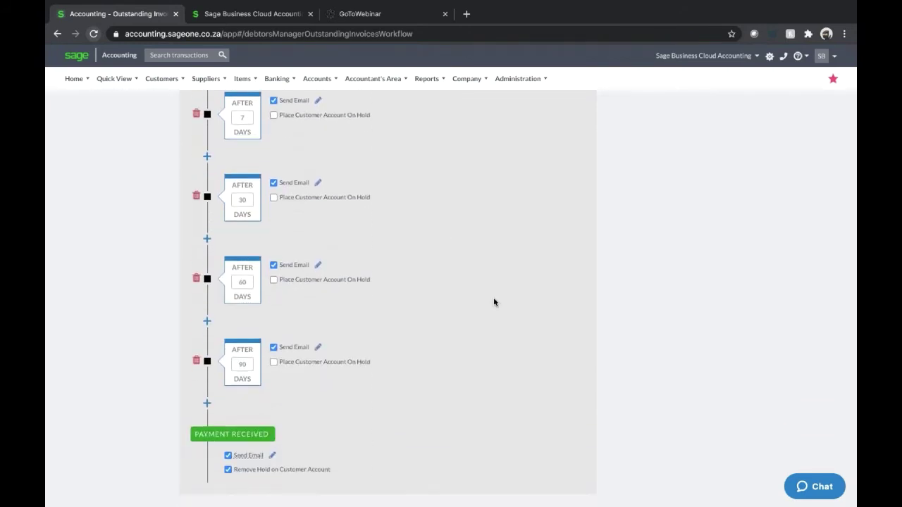
scroll(494, 302, down, 1)
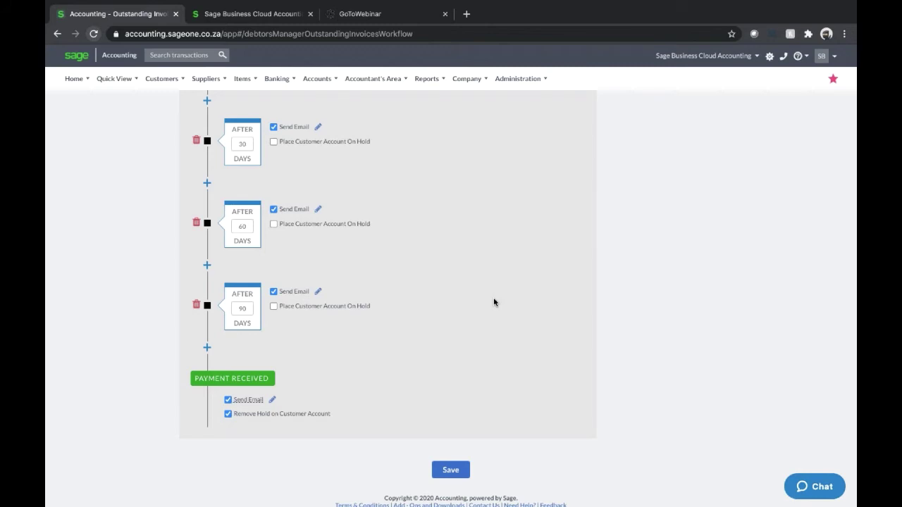
scroll(493, 301, up, 5)
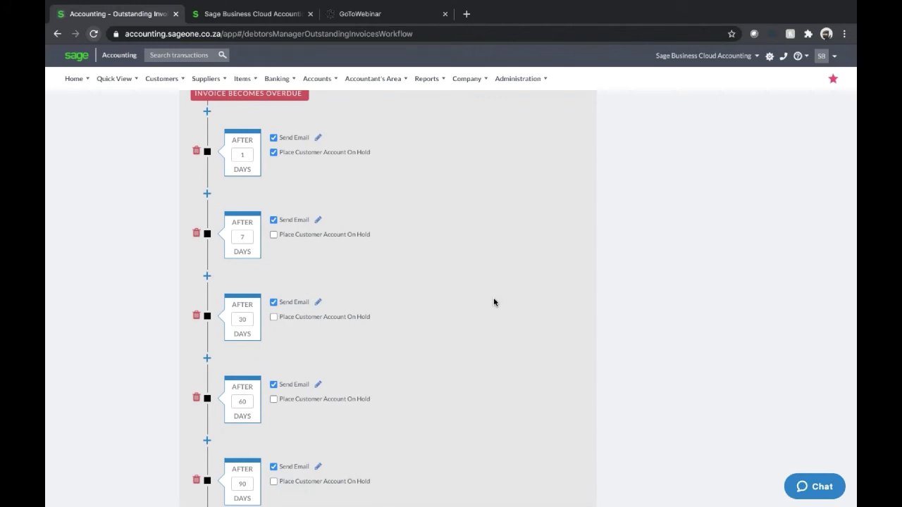
scroll(493, 302, up, 4)
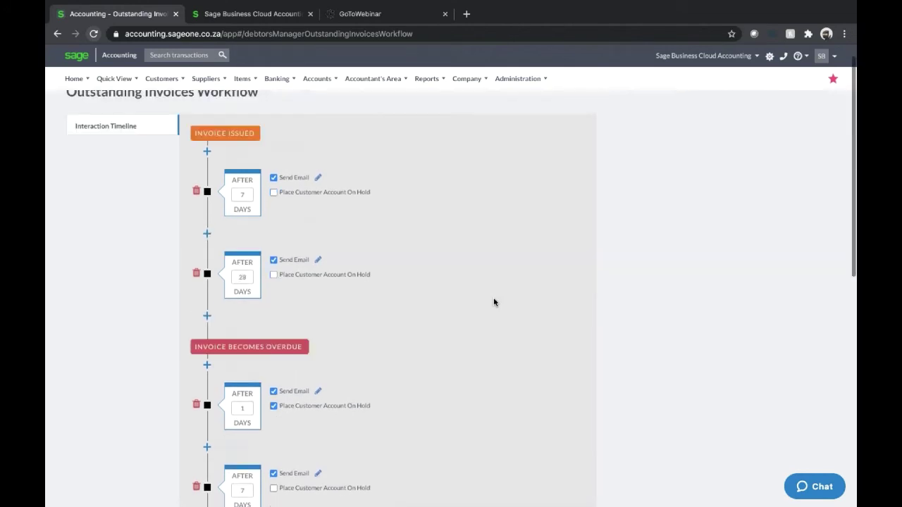
scroll(493, 301, up, 1)
Open the Customer Non Payment Reasons list of the Debtors Manager
click(163, 79)
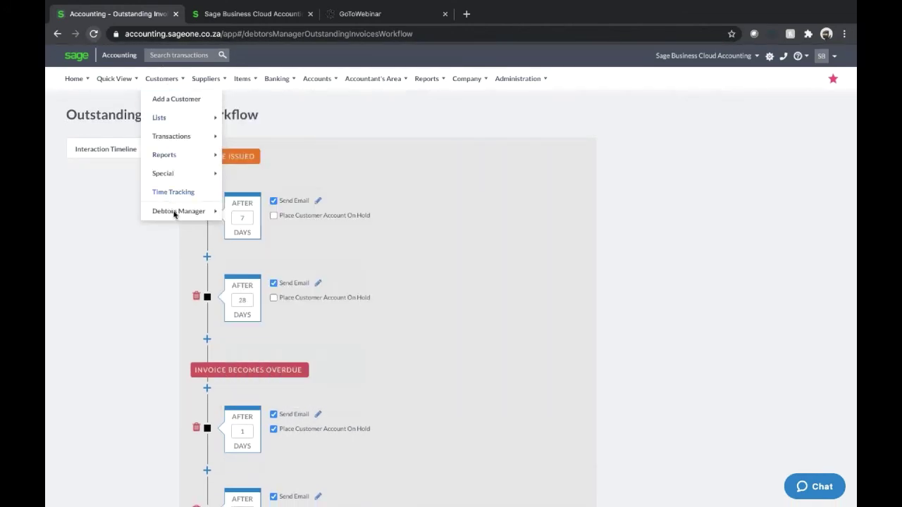
mouse_move(168, 84)
mouse_move(174, 210)
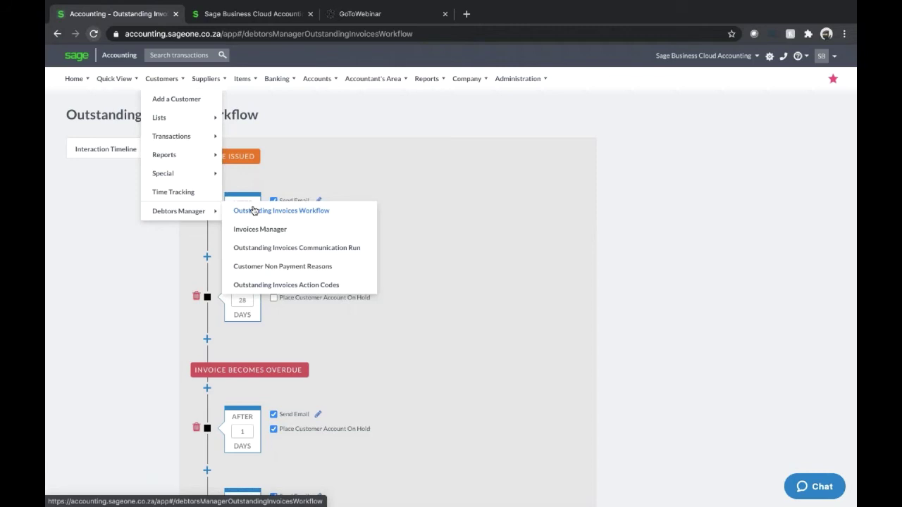
click(297, 266)
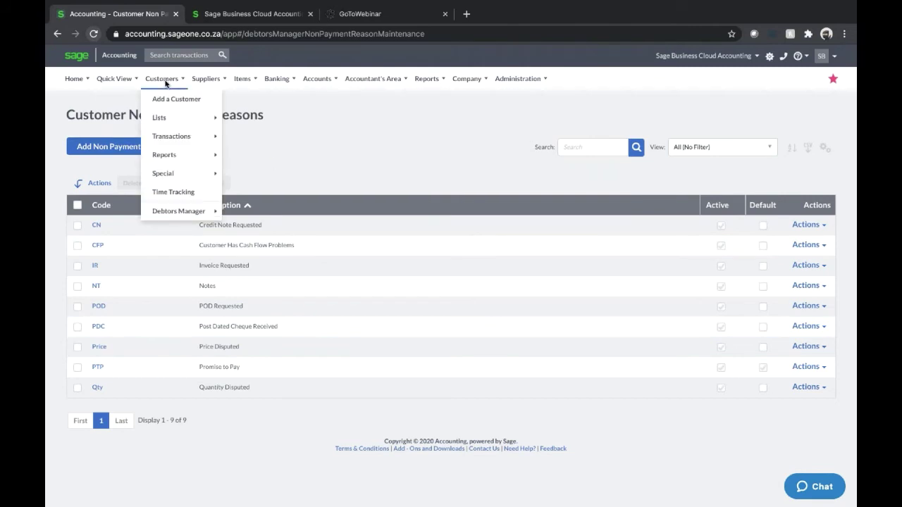
Return to the Customer Tax Invoices list
mouse_move(177, 139)
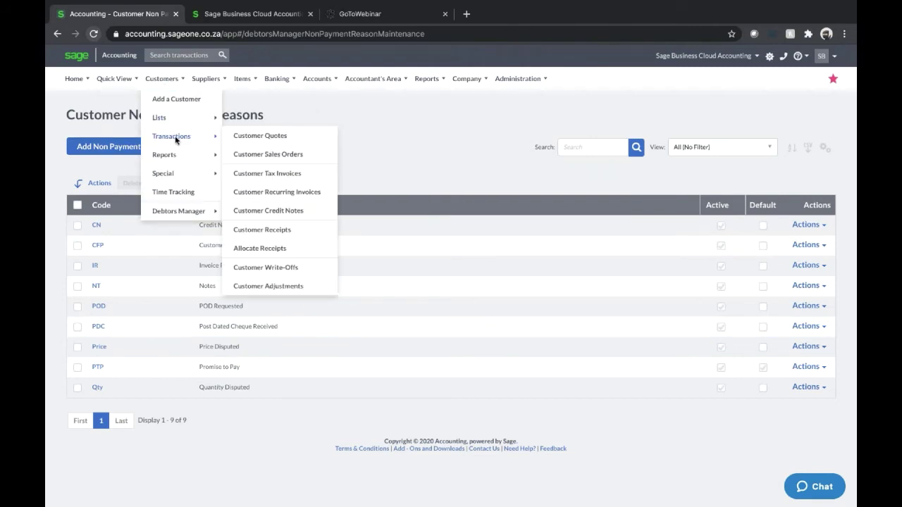
click(281, 171)
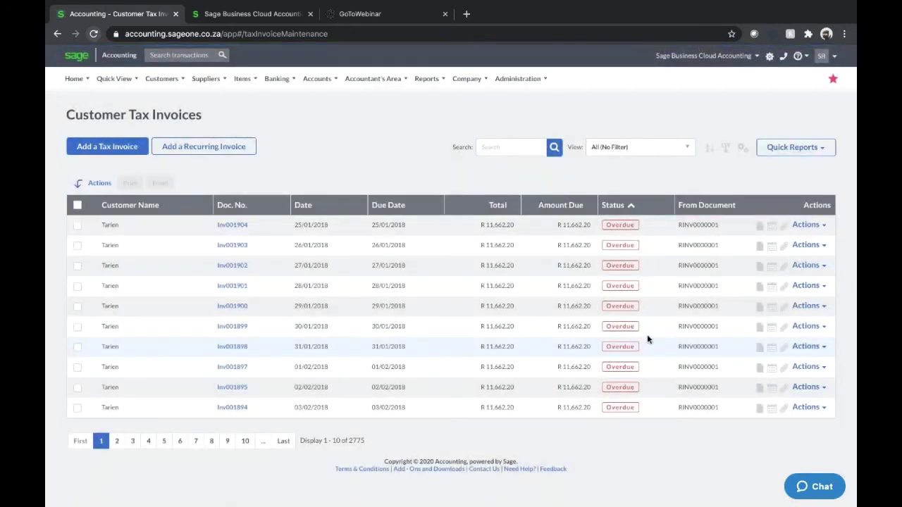
Start a new manual action for the second invoice in the list, with Price Disputed as its non-payment reason
click(771, 249)
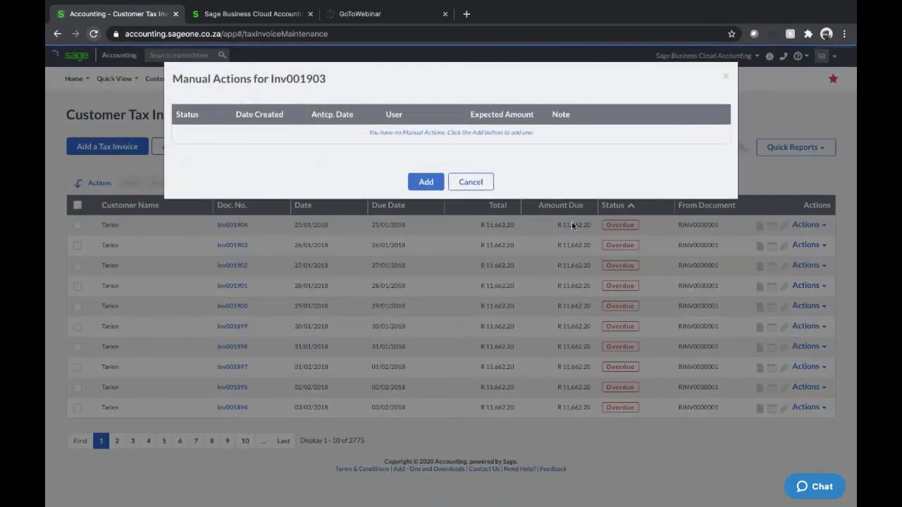
click(434, 181)
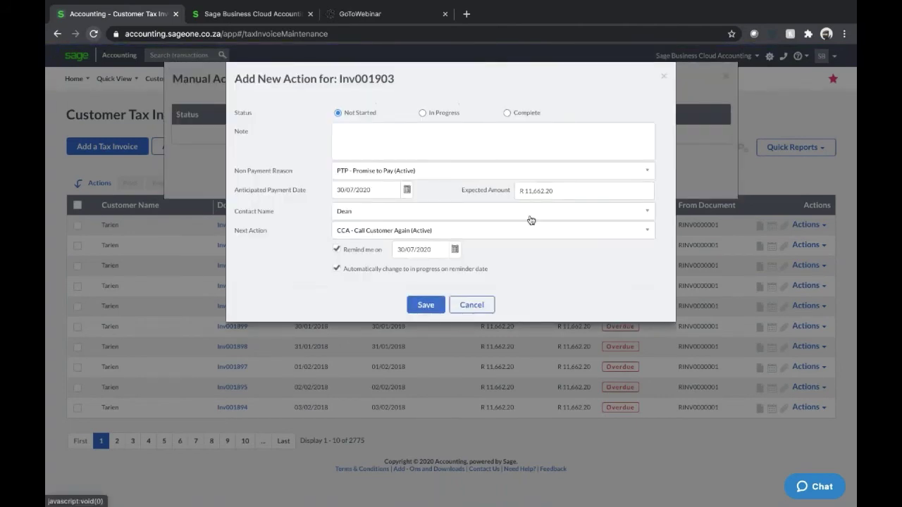
click(359, 145)
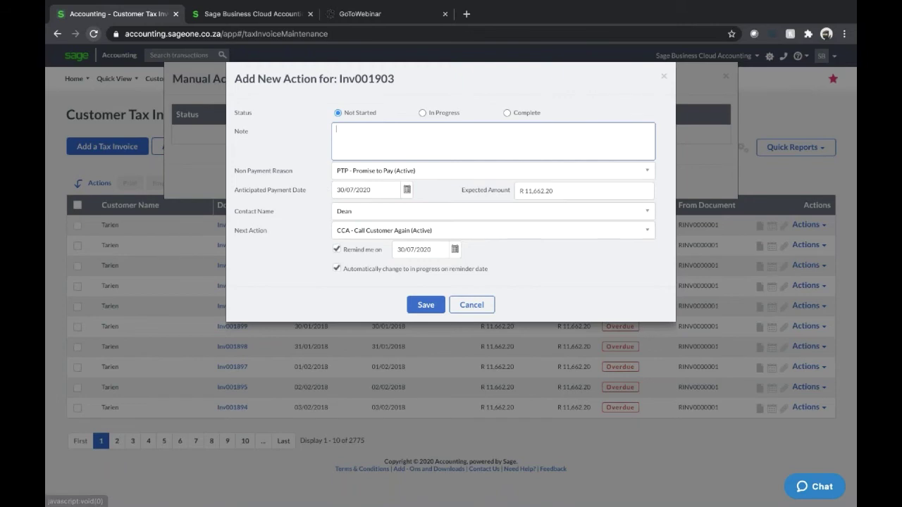
click(466, 173)
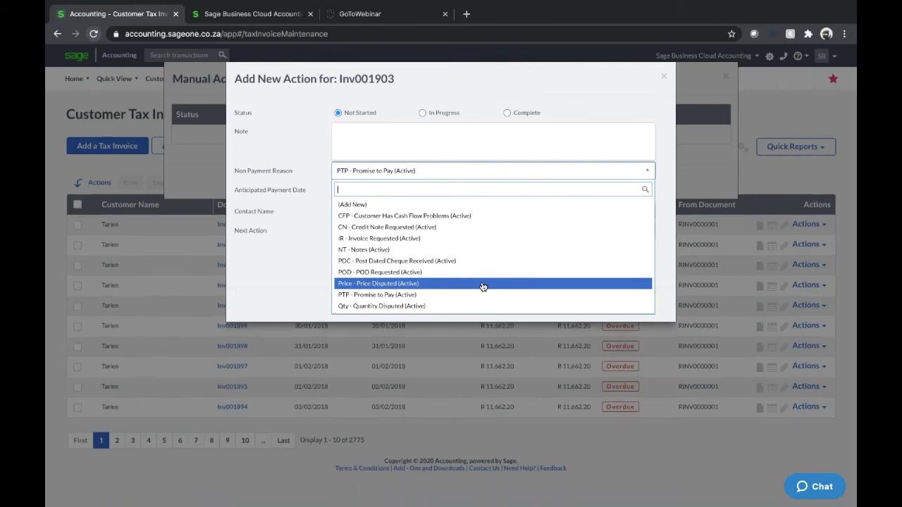
scroll(483, 286, down, 1)
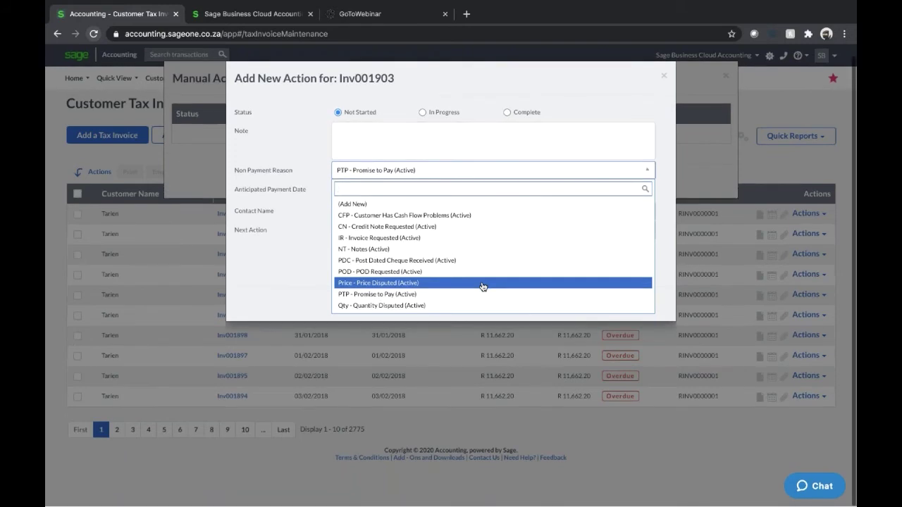
click(384, 283)
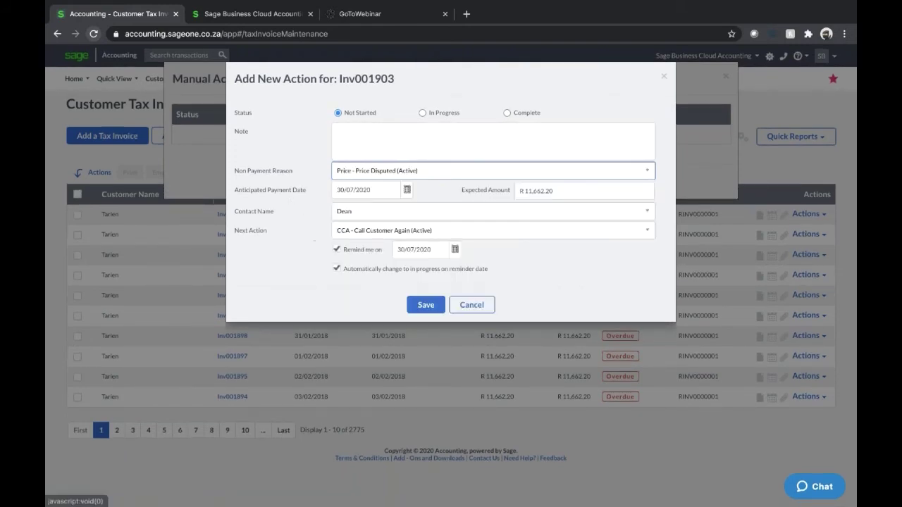
Set the action's anticipated payment date to 14/08/2020, review the next-action options, and discard the action without saving
click(407, 189)
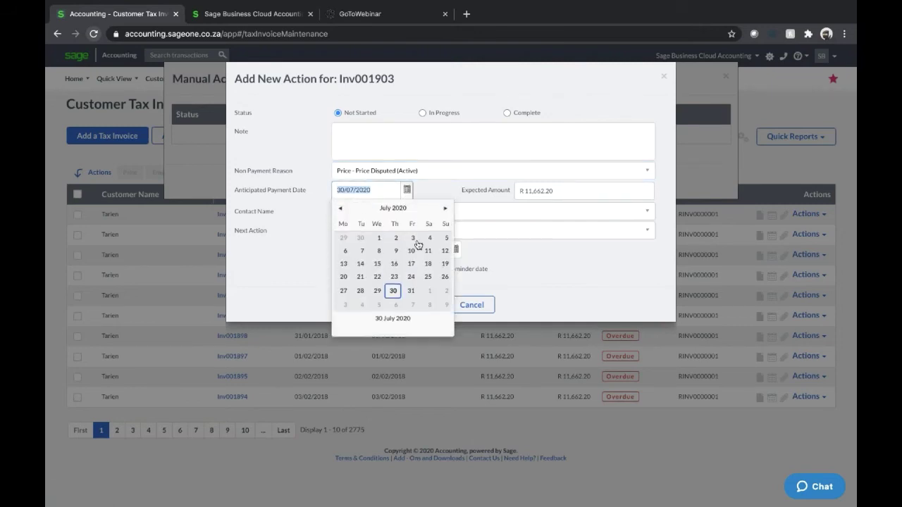
click(445, 208)
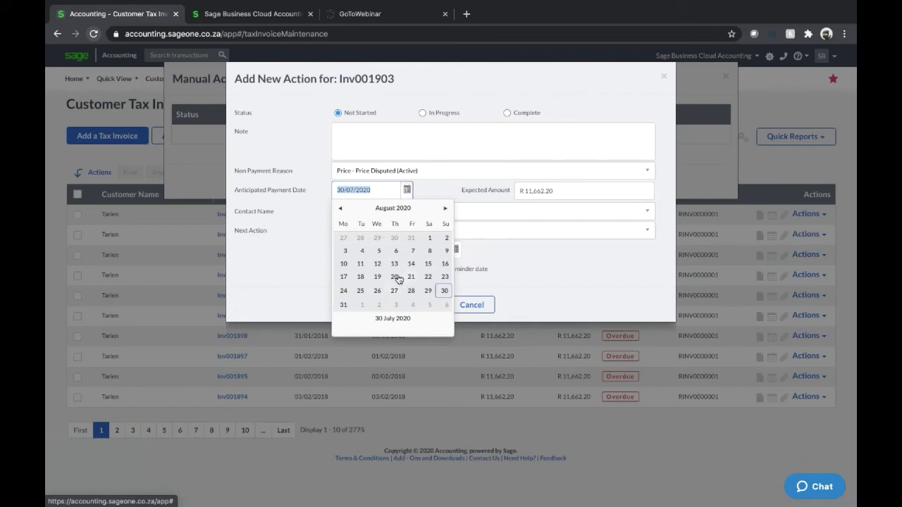
click(412, 264)
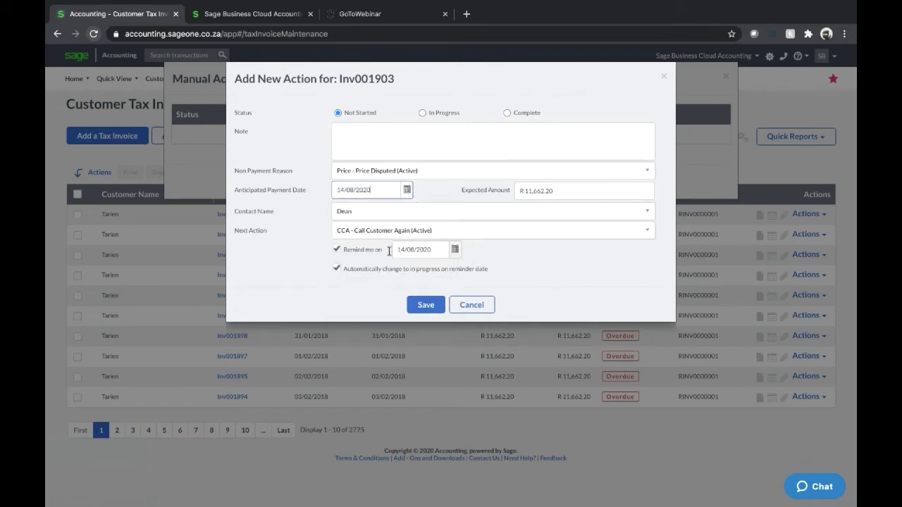
click(647, 237)
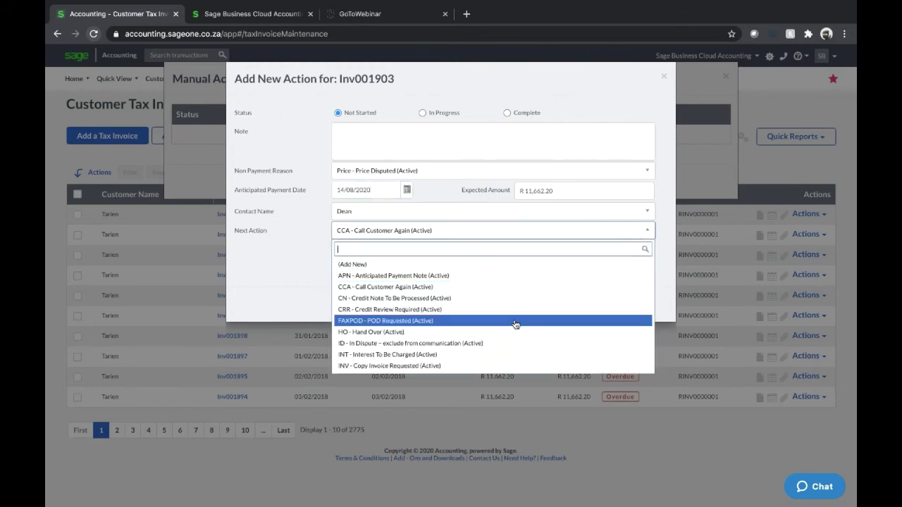
click(300, 287)
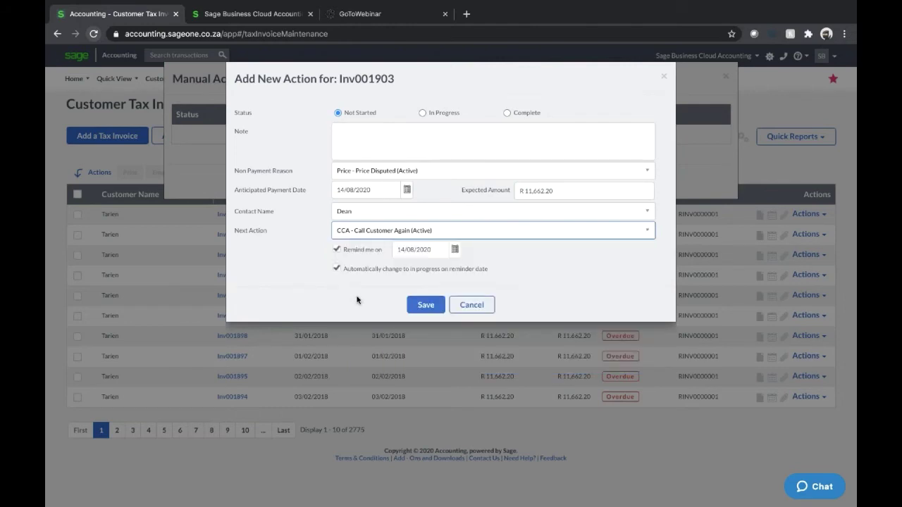
click(484, 306)
click(479, 184)
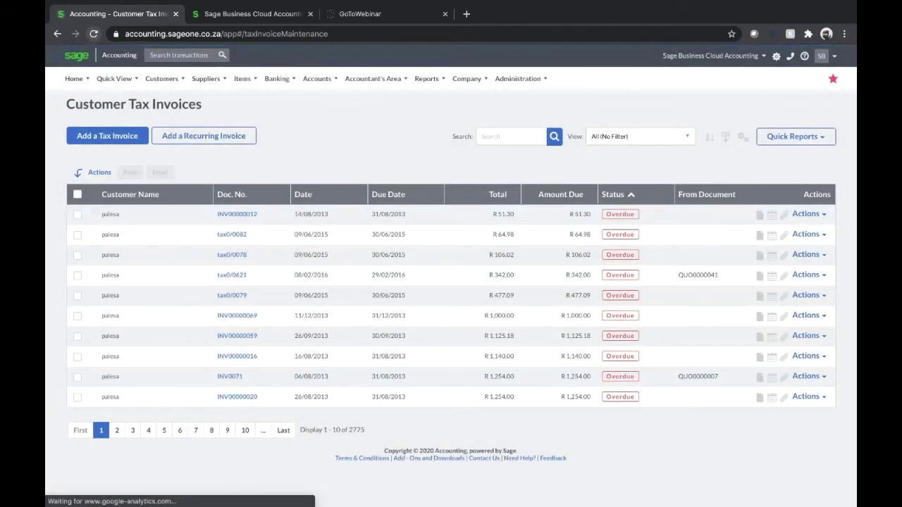
click(169, 87)
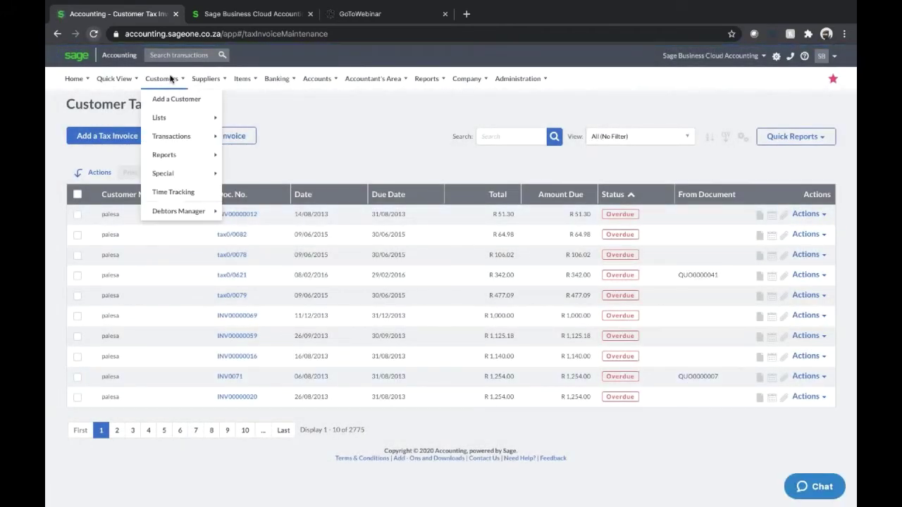
mouse_move(179, 218)
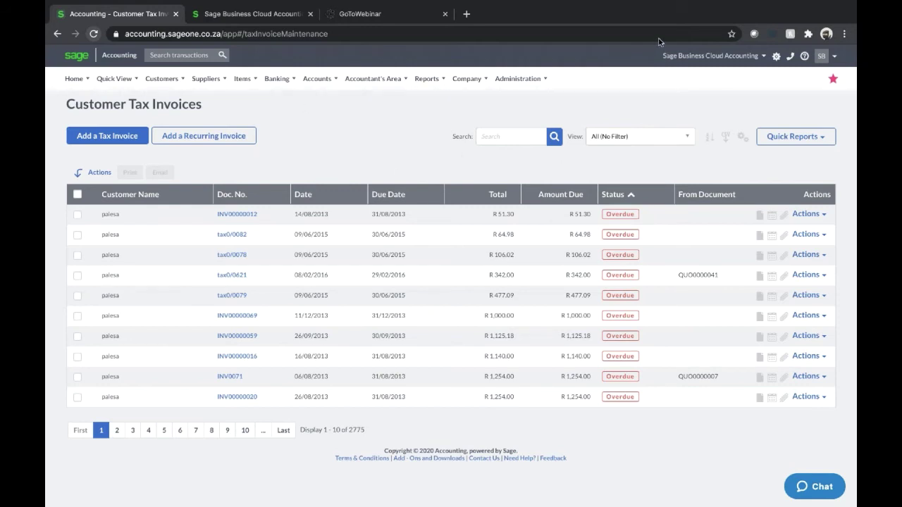
click(219, 80)
mouse_move(220, 139)
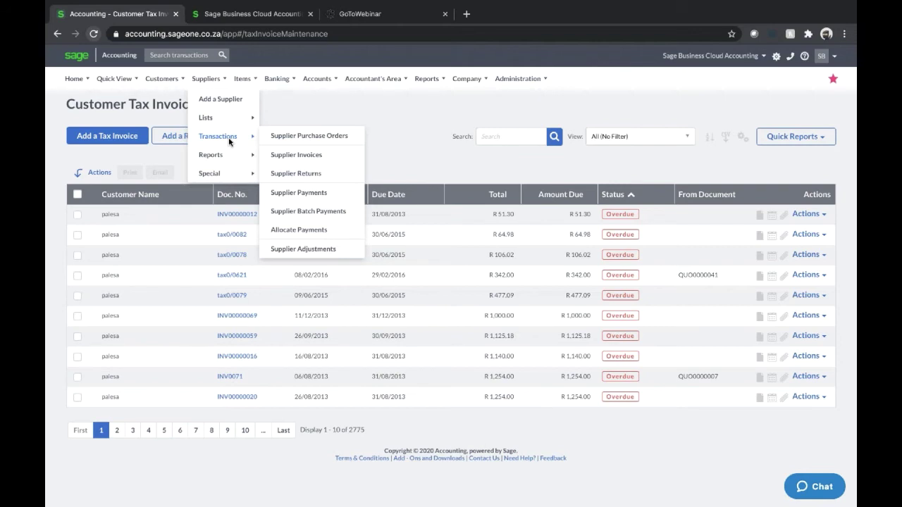
mouse_move(221, 159)
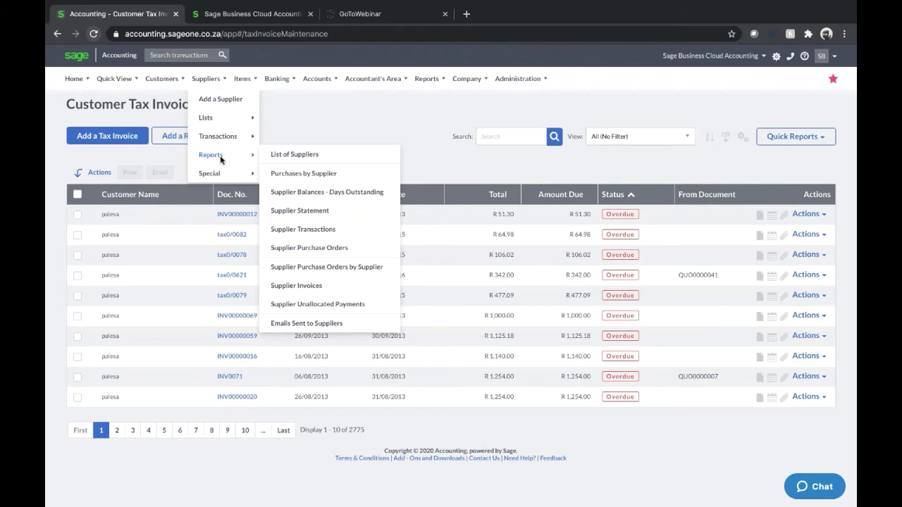
Open a new item form and compare the fields for the Physical and Service item types, ending on Service
mouse_move(243, 79)
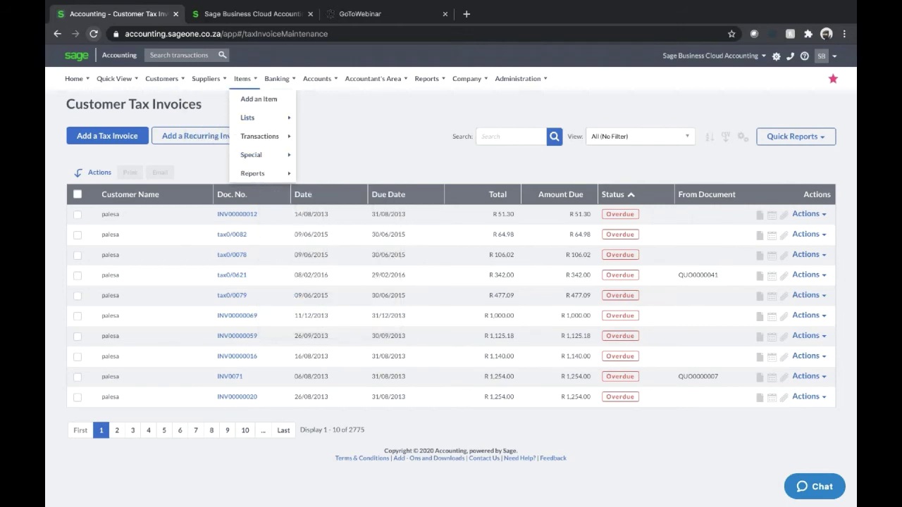
click(253, 100)
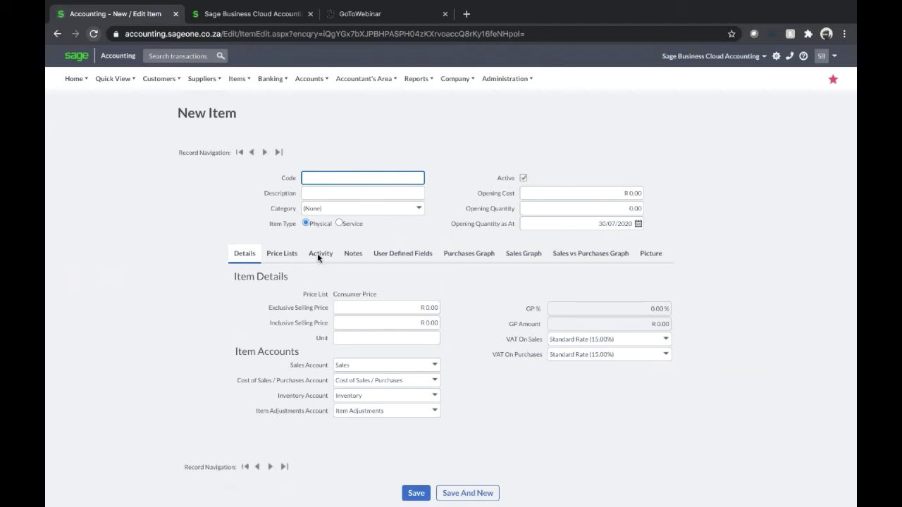
double_click(319, 225)
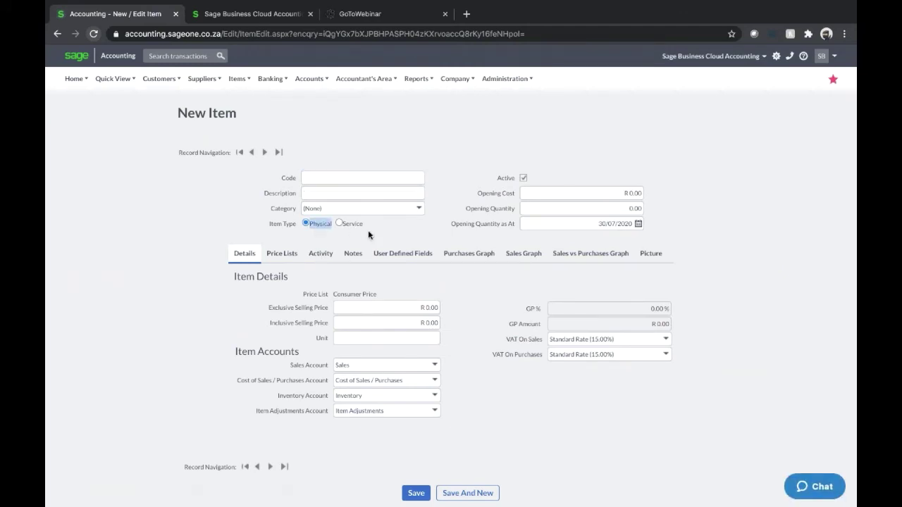
click(341, 224)
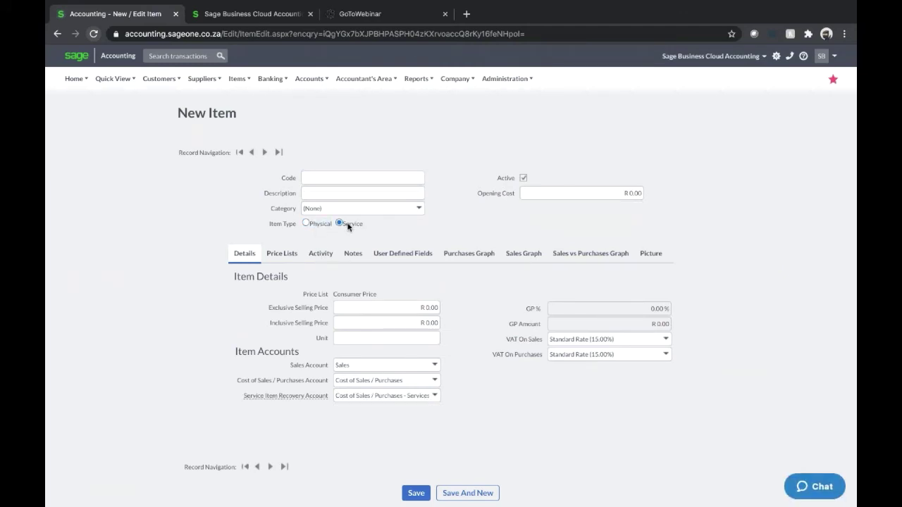
click(306, 224)
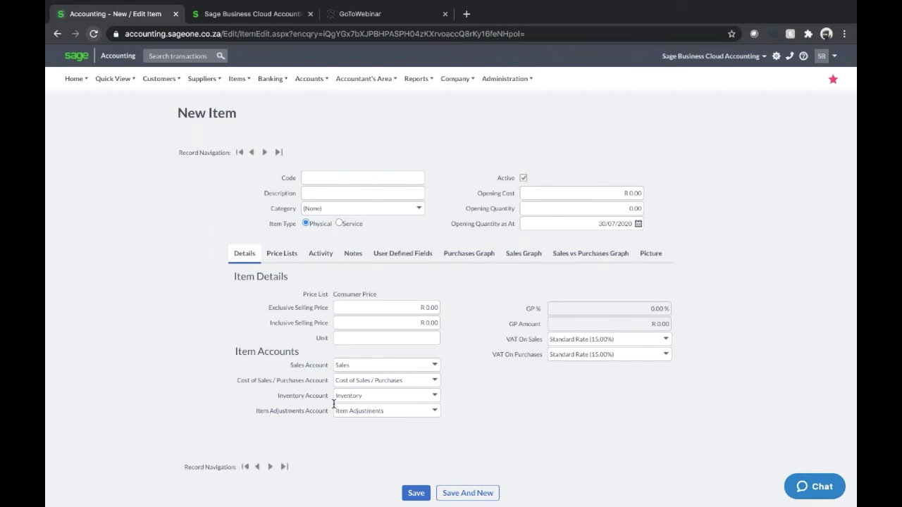
drag(279, 397, 328, 397)
click(447, 396)
click(338, 222)
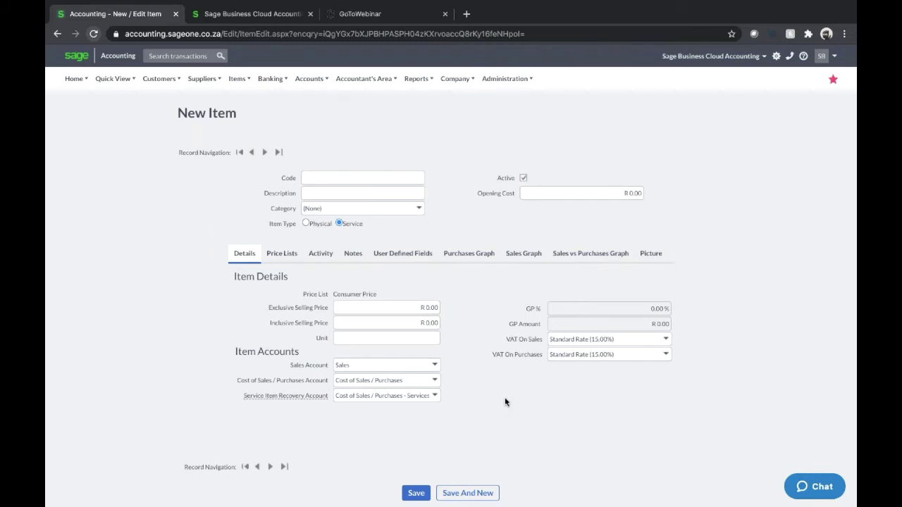
Look through the new item's price lists, notes and user-defined fields
click(284, 254)
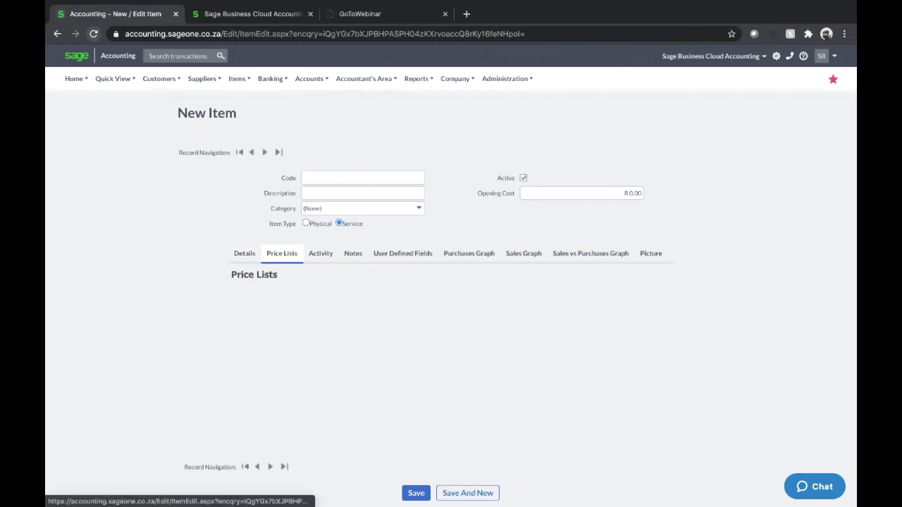
click(353, 253)
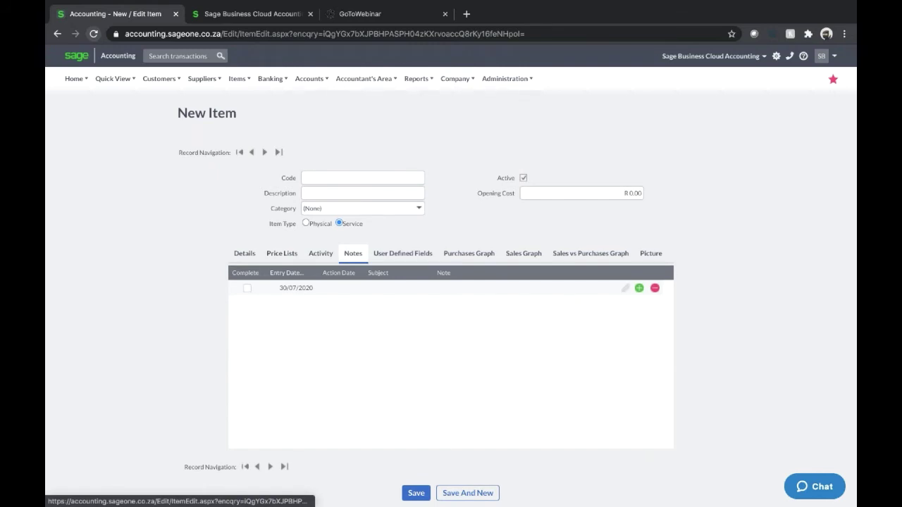
click(402, 254)
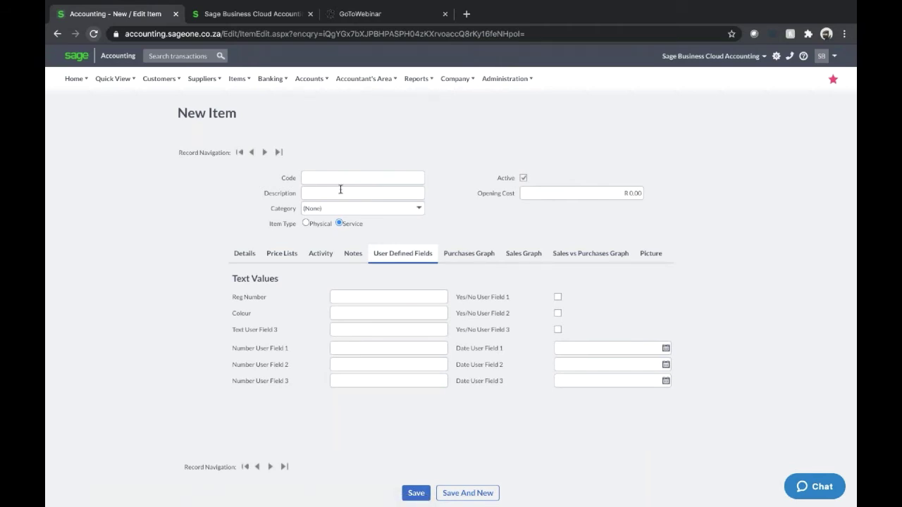
Open the Item Adjustments wizard for updating item quantities or average cost
click(239, 78)
mouse_move(246, 133)
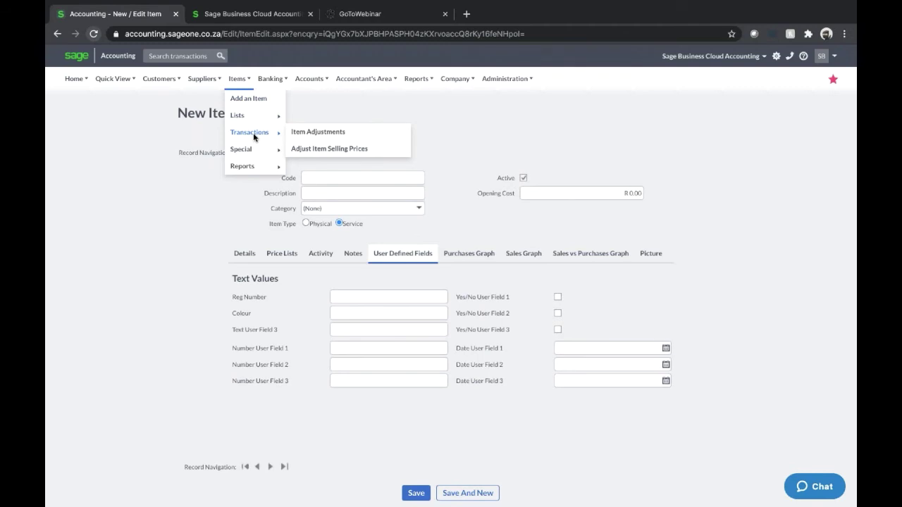
click(308, 134)
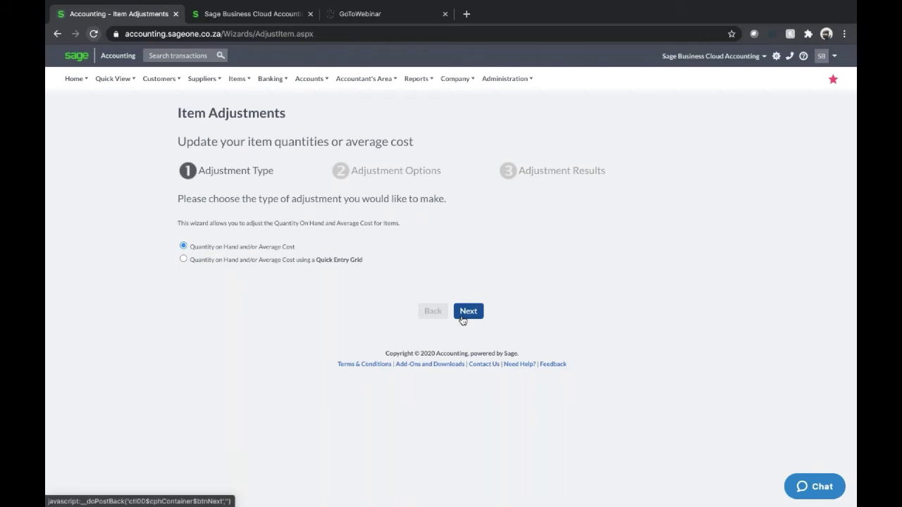
Open the List of Item Bundles
mouse_move(232, 75)
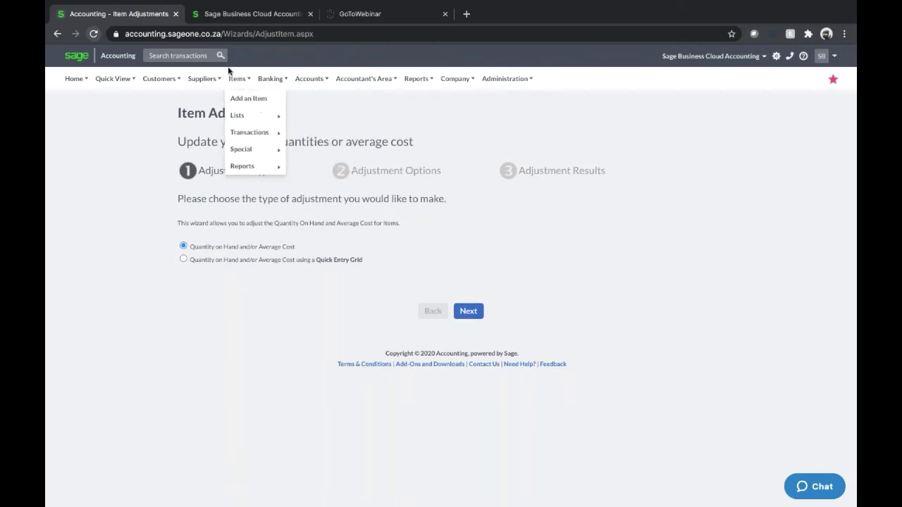
mouse_move(248, 134)
mouse_move(238, 115)
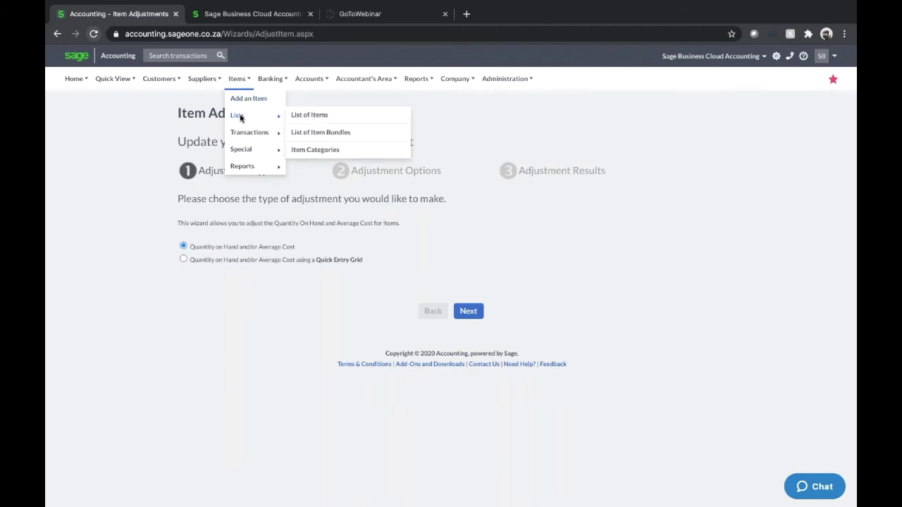
click(343, 135)
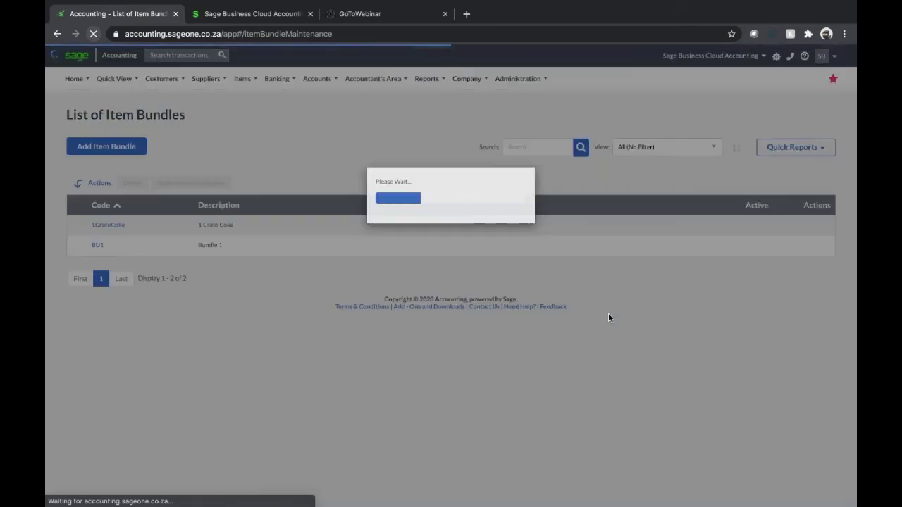
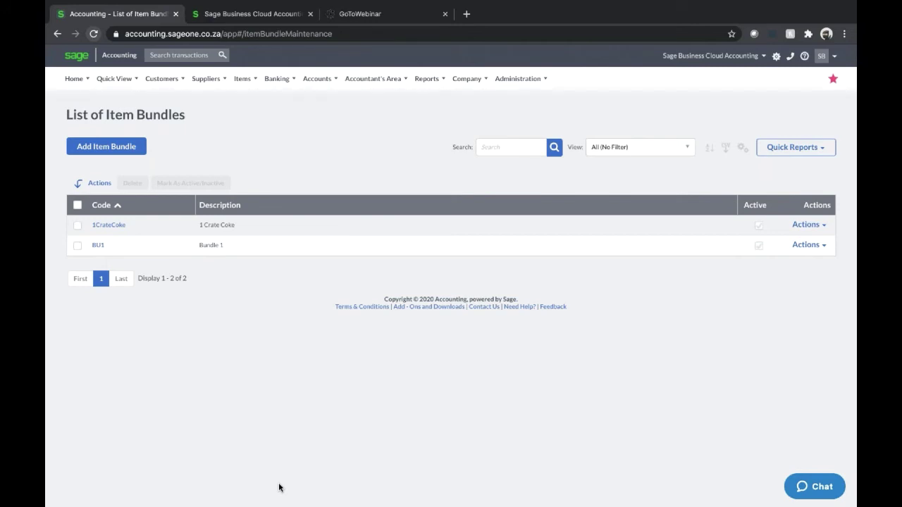
mouse_move(244, 86)
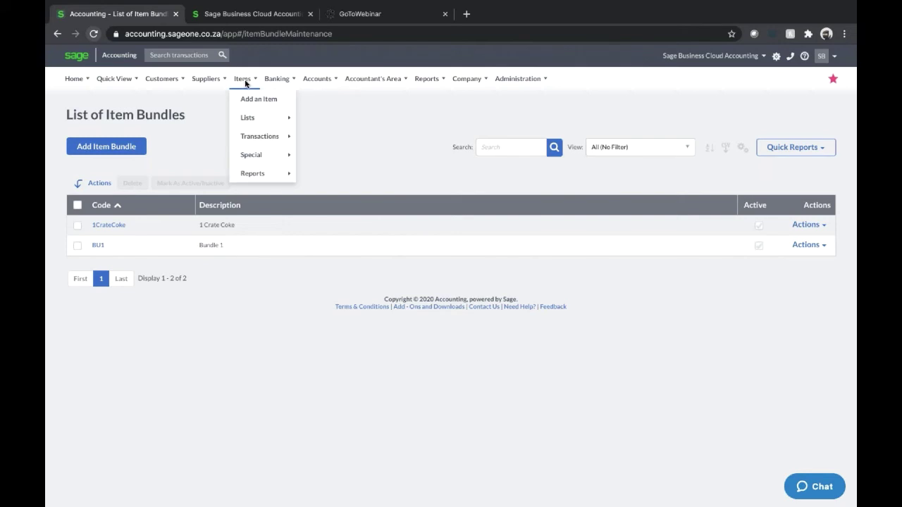
mouse_move(254, 177)
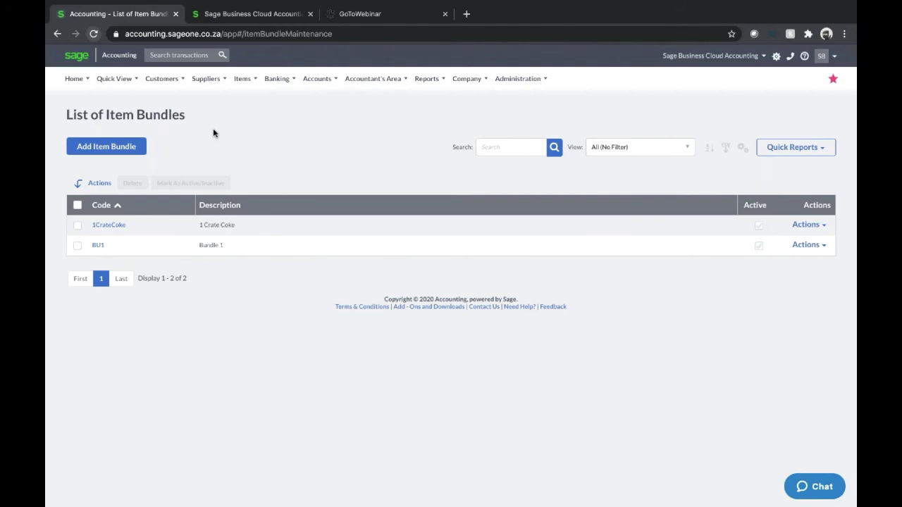
Open the Banking transactions screen and set the first new transaction's date to 29/07/2020
click(283, 81)
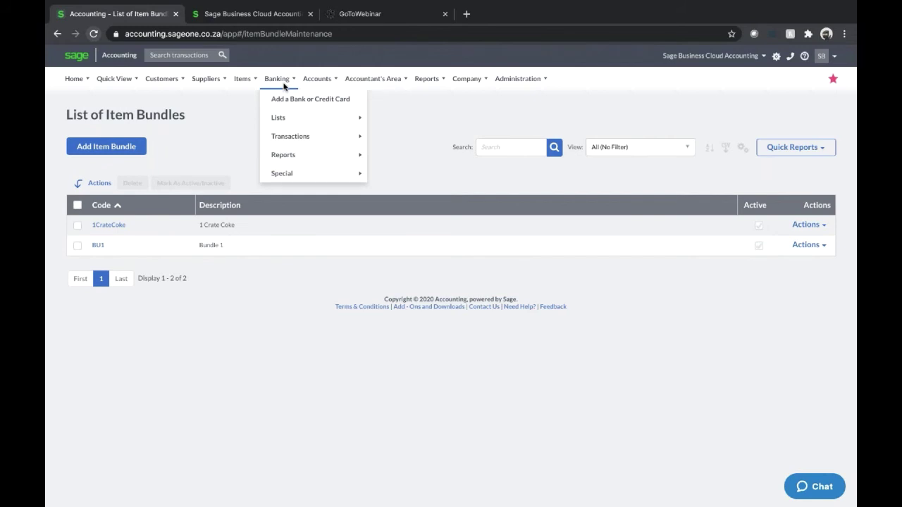
mouse_move(300, 138)
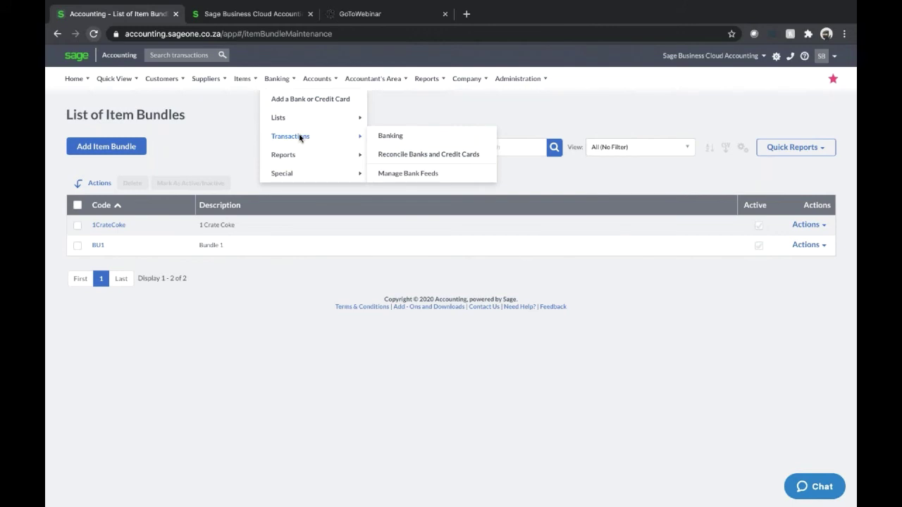
click(399, 138)
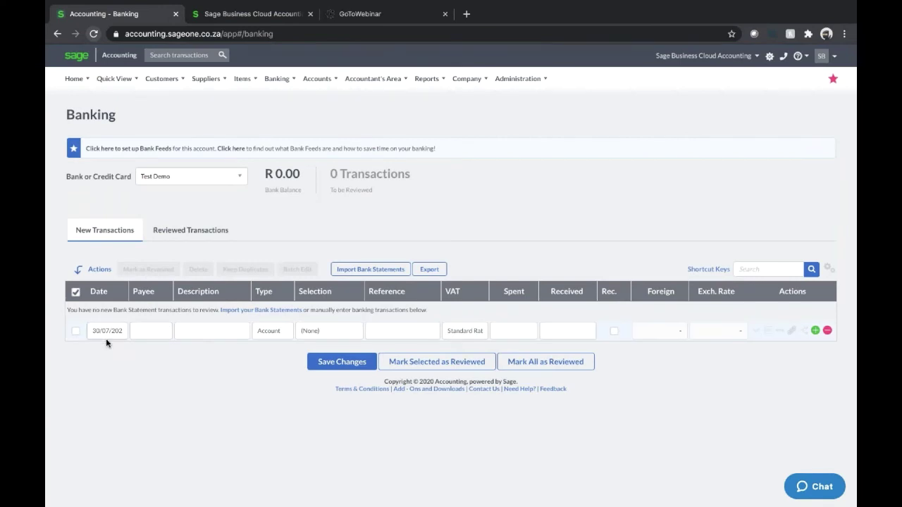
click(117, 336)
click(121, 331)
click(146, 432)
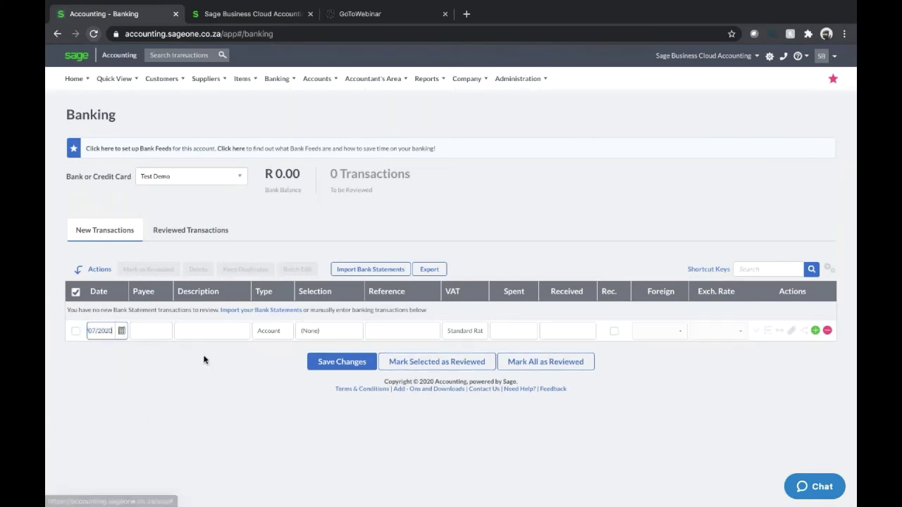
Allocate the new bank transaction to type Account with the selection Telephone & Internet
click(233, 333)
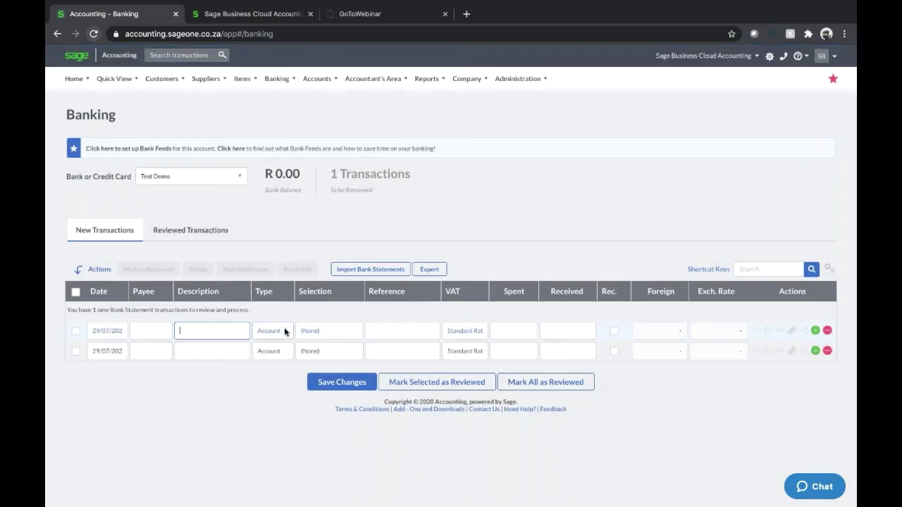
click(286, 333)
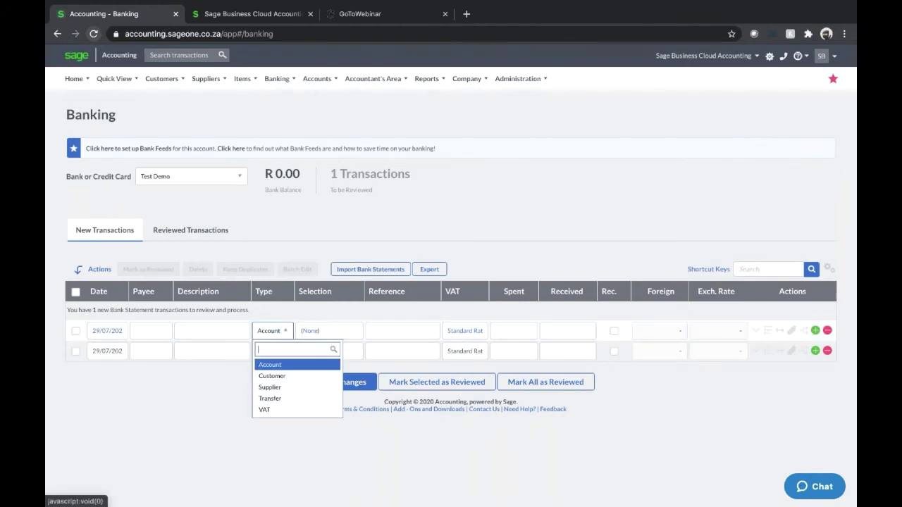
click(287, 365)
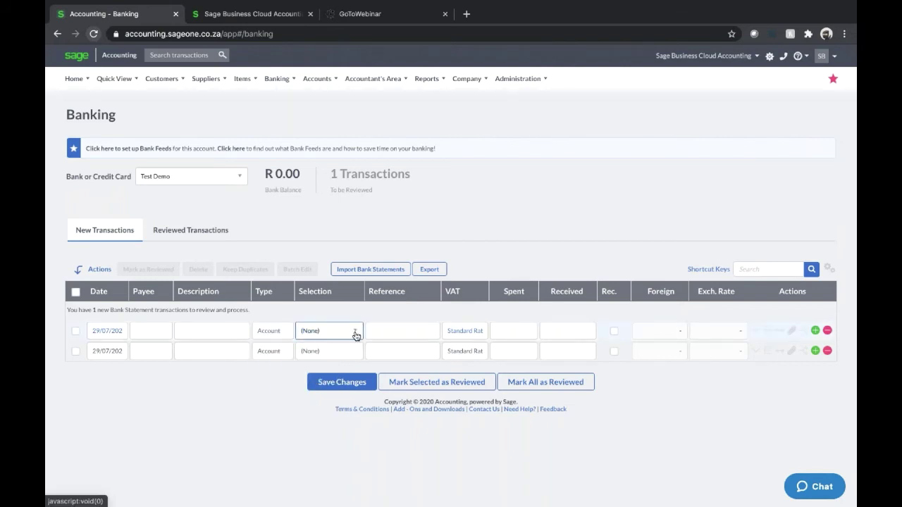
click(354, 334)
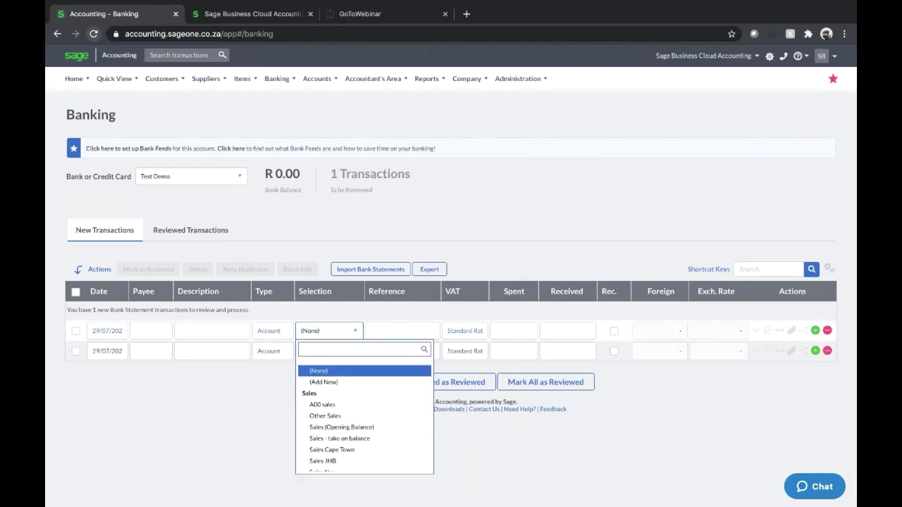
text(ma)
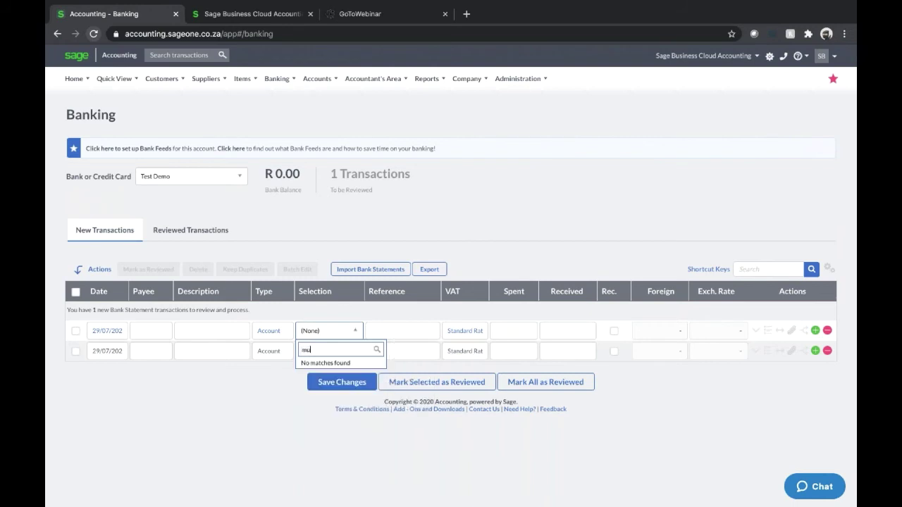
key(BackSpace)
key(BackSpace)
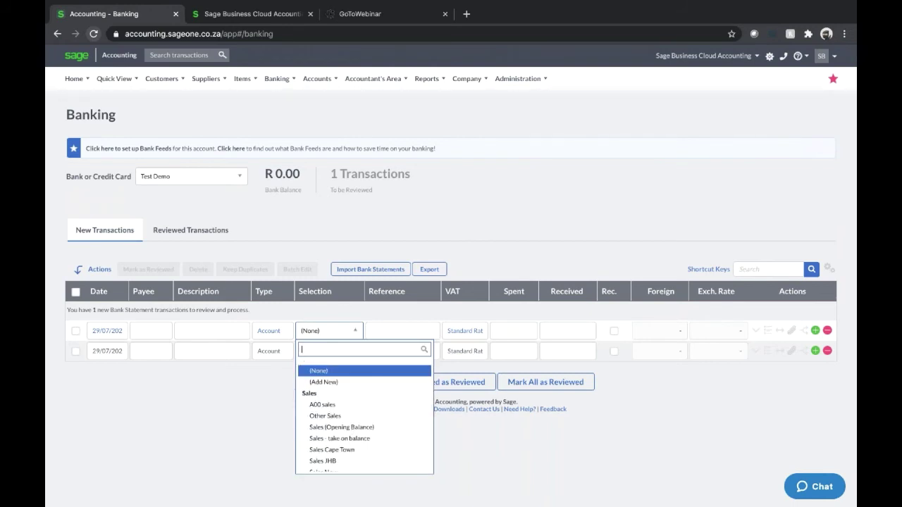
text(te)
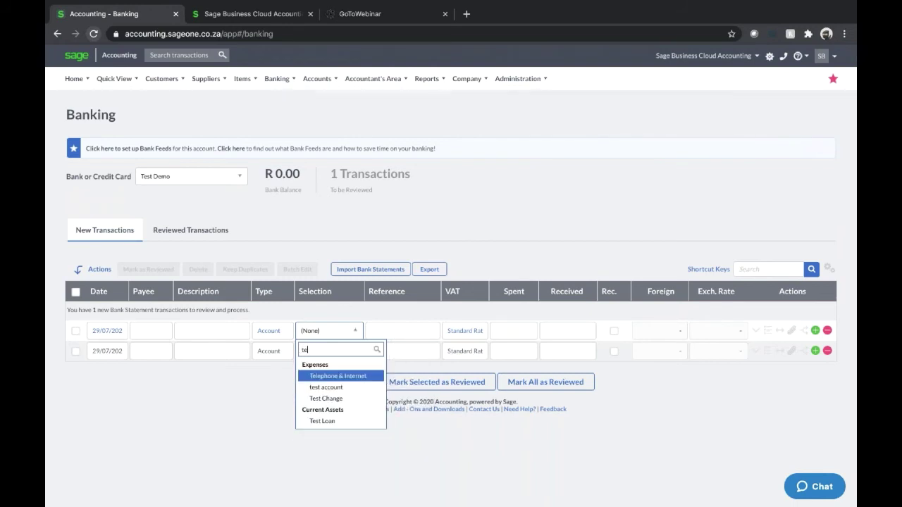
click(352, 373)
Enter the reference MetroFibre and a spent amount of 500 for the transaction, and save the changes
click(423, 331)
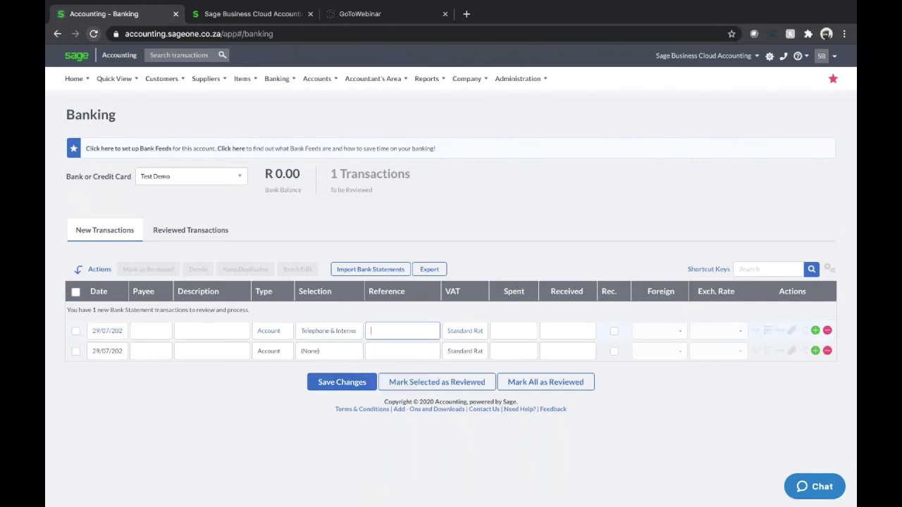
text(Metrofibre)
click(475, 336)
key(Tab)
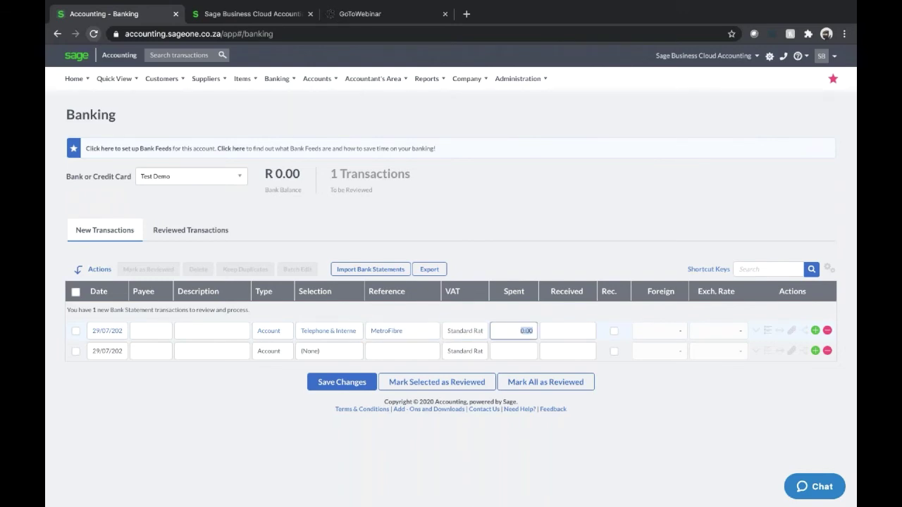
text(500)
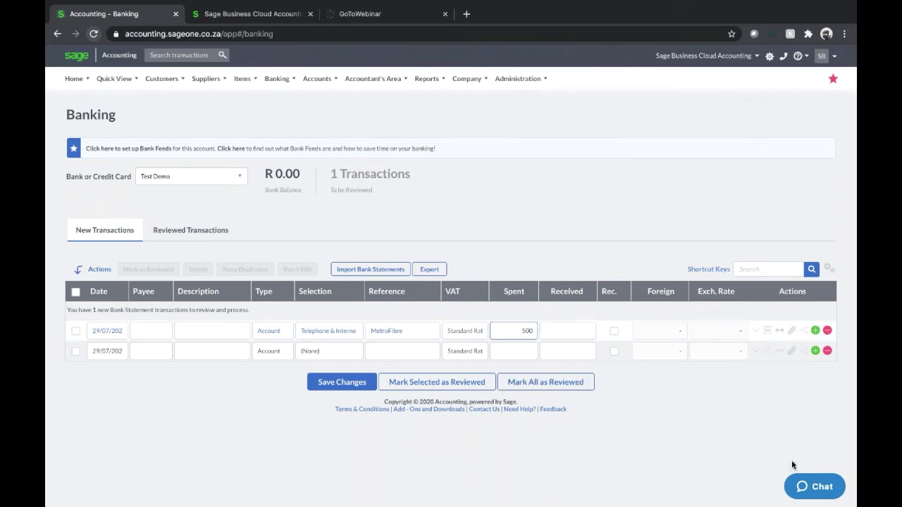
click(394, 364)
click(342, 382)
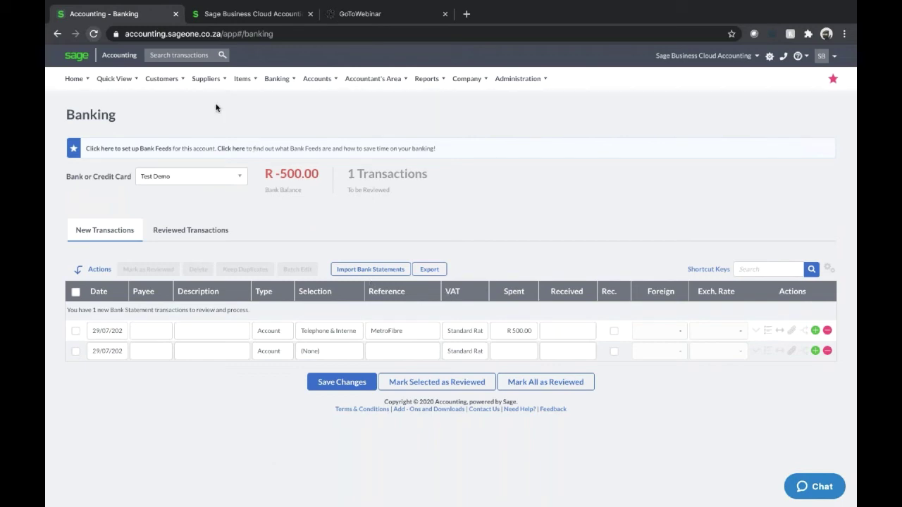
Set the bank statement import file type to CSV and view the help on setting up a CSV file
click(374, 271)
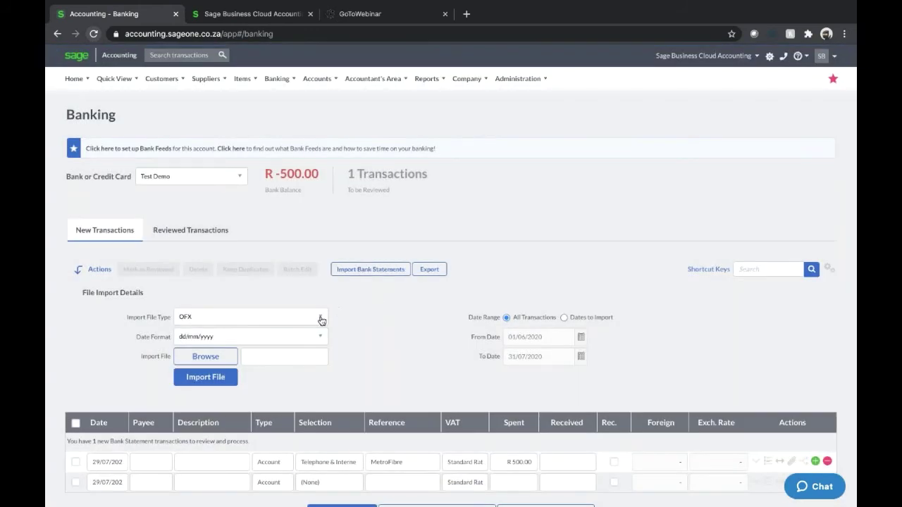
click(318, 318)
click(261, 361)
click(375, 319)
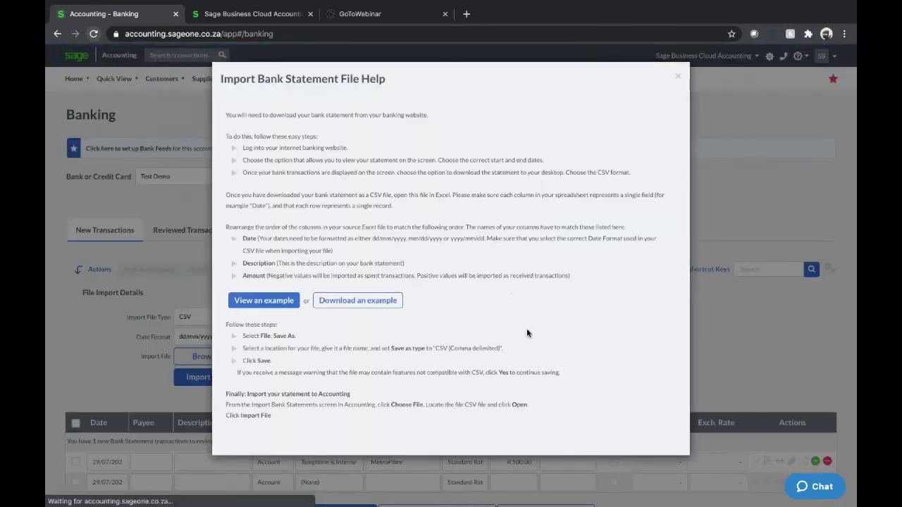
click(375, 308)
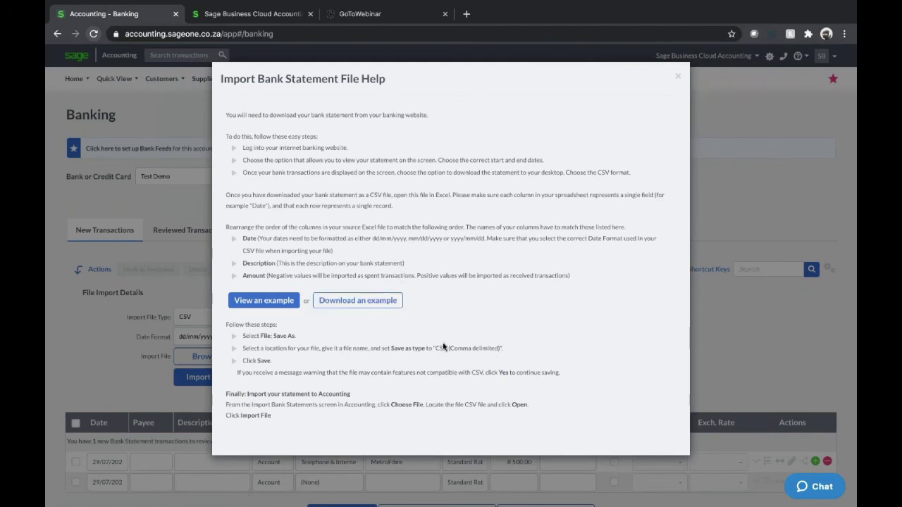
click(678, 76)
Import the file Bank Statement AUGUST 2019 from the Desktop into the bank account and close the import message
click(229, 358)
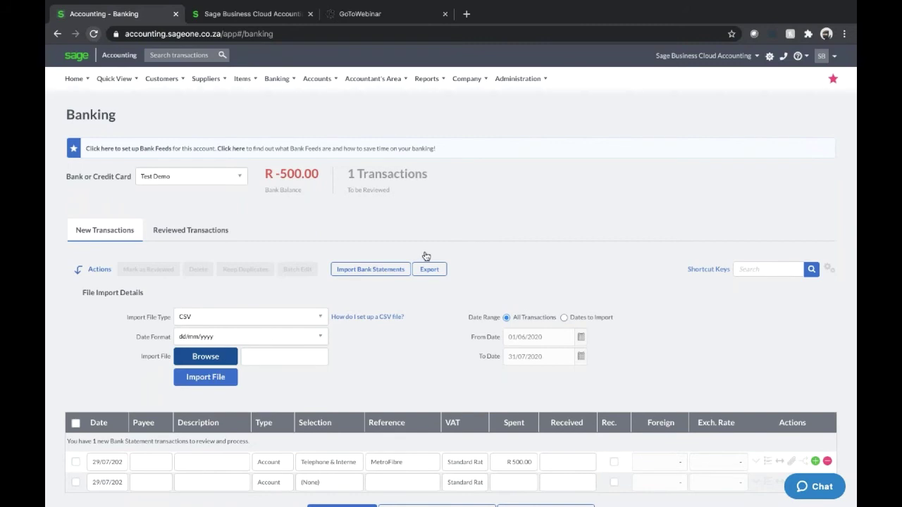
click(391, 43)
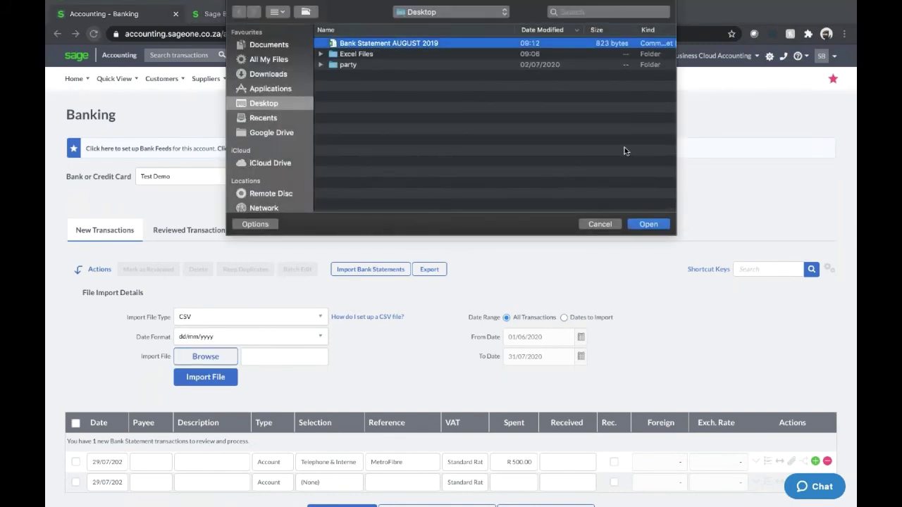
click(647, 224)
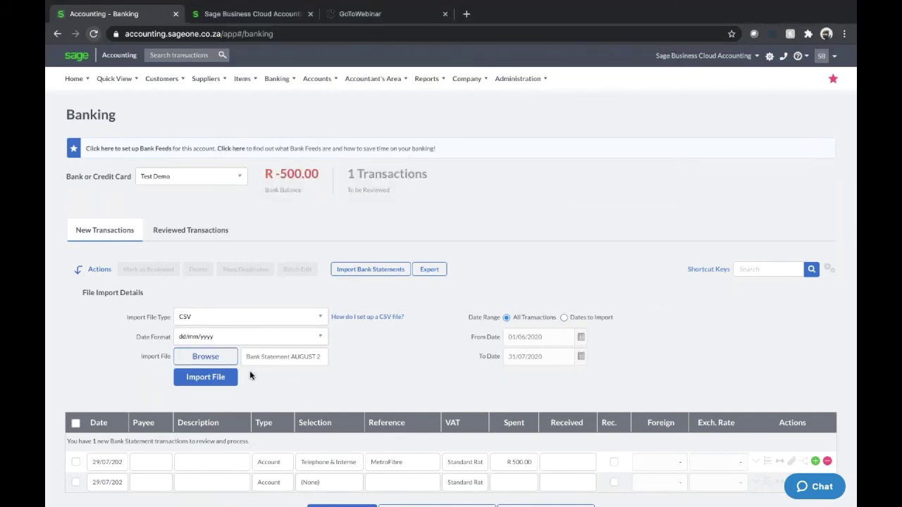
click(228, 380)
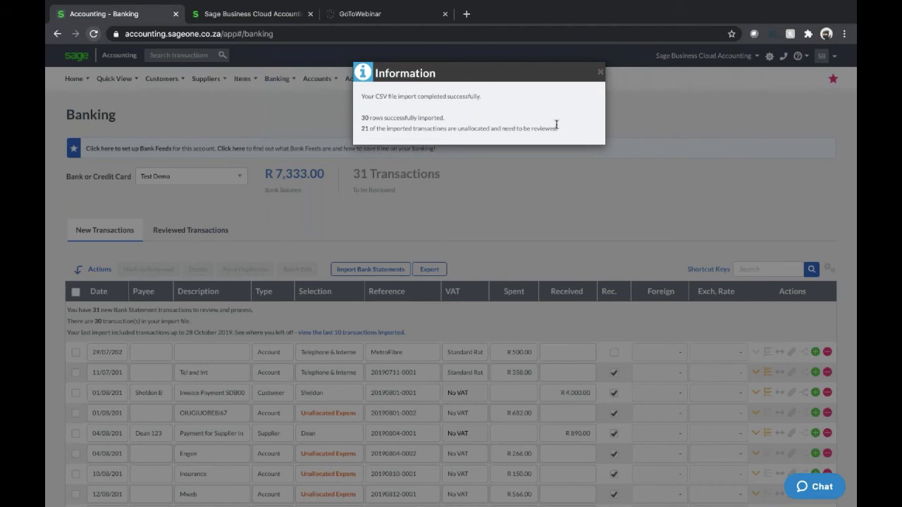
click(600, 74)
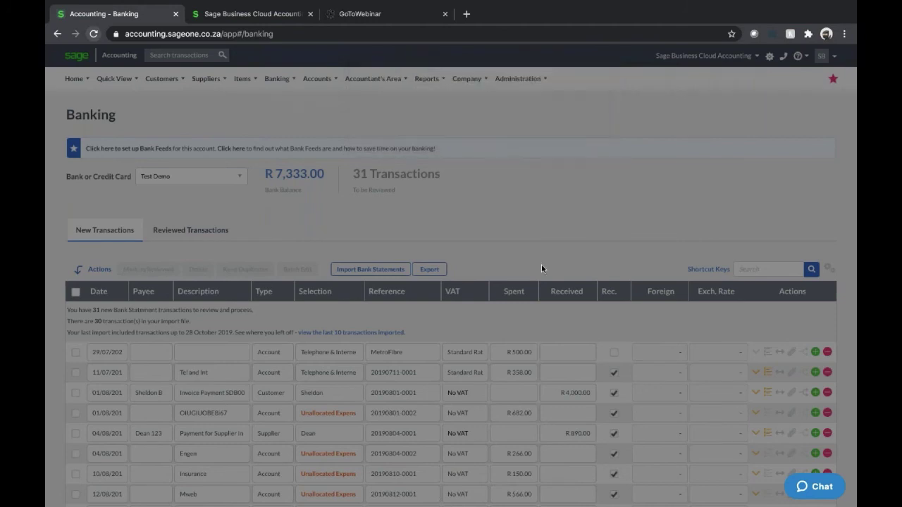
Review the imported bank transactions and allocate the Cell-C transaction to Telephone & Internet
scroll(564, 240, down, 3)
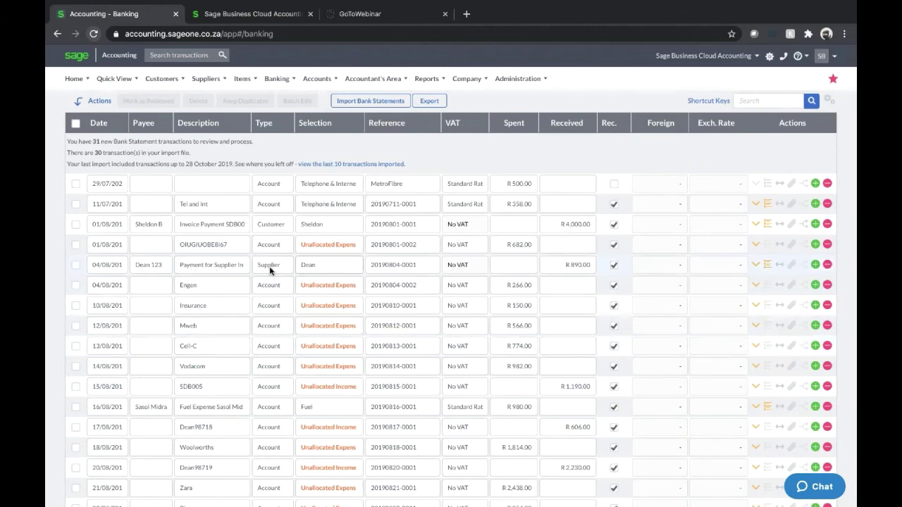
scroll(297, 299, down, 2)
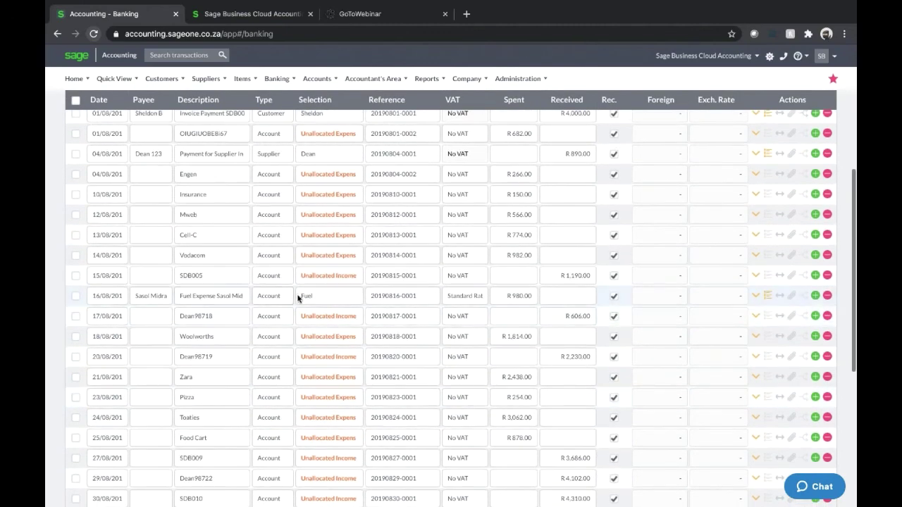
scroll(255, 297, down, 4)
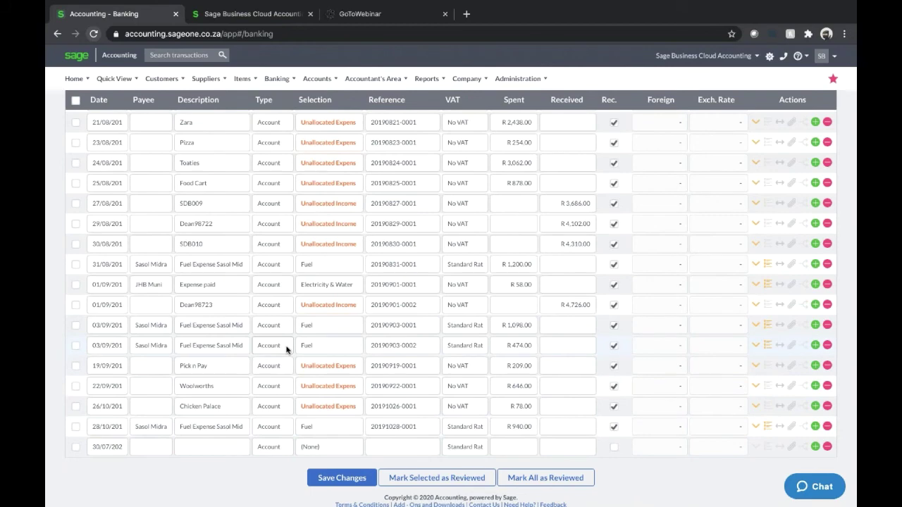
scroll(286, 350, up, 5)
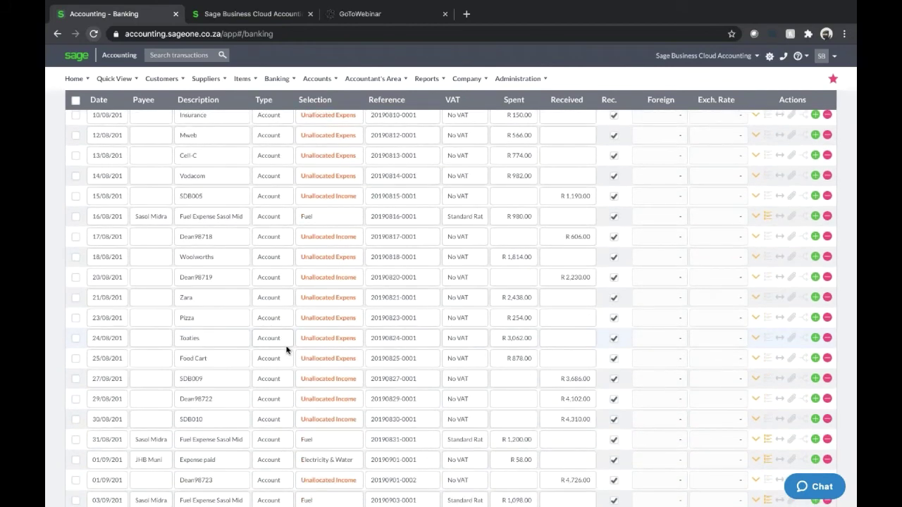
scroll(236, 279, up, 3)
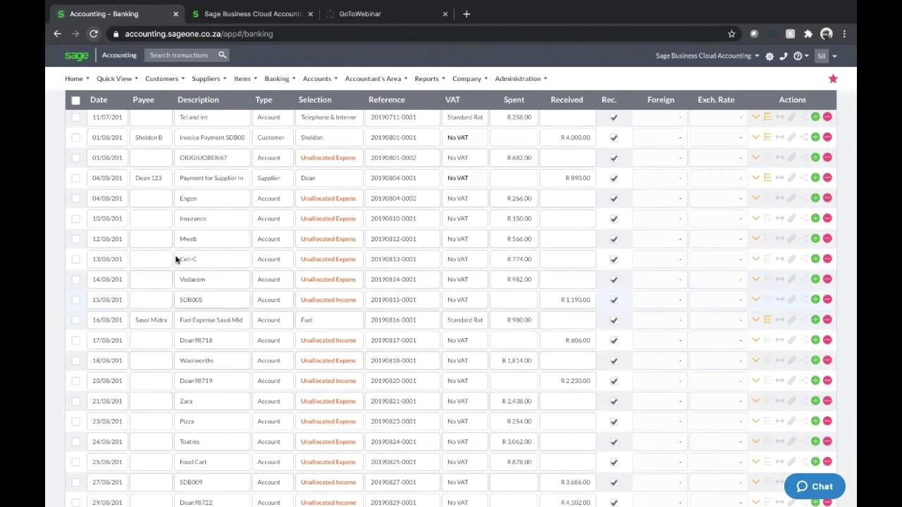
click(357, 259)
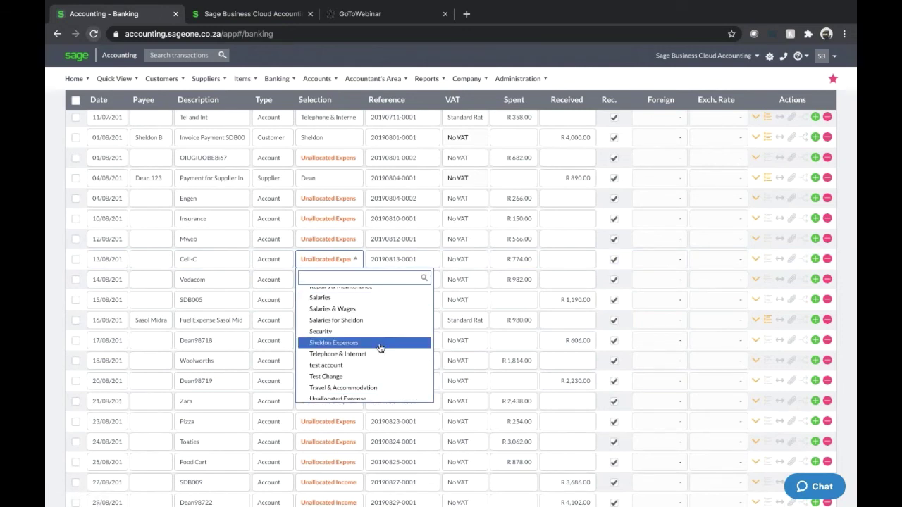
text(tele)
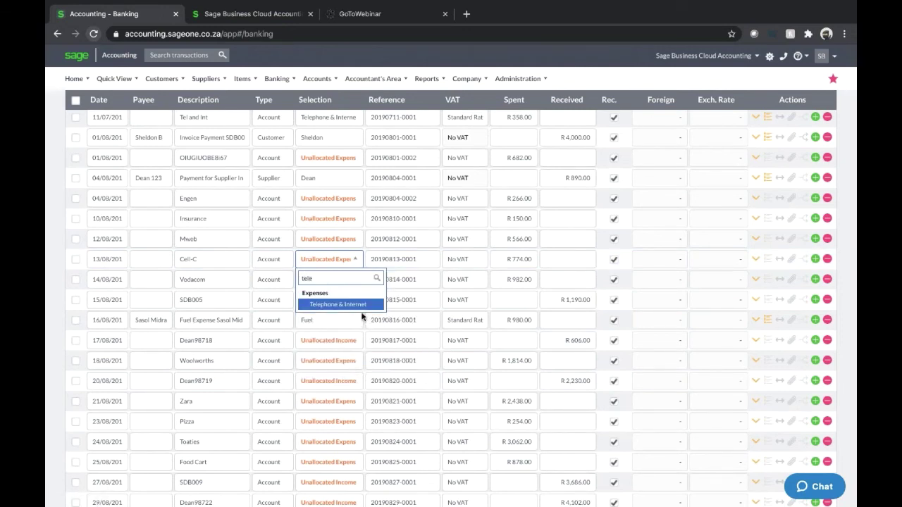
click(358, 305)
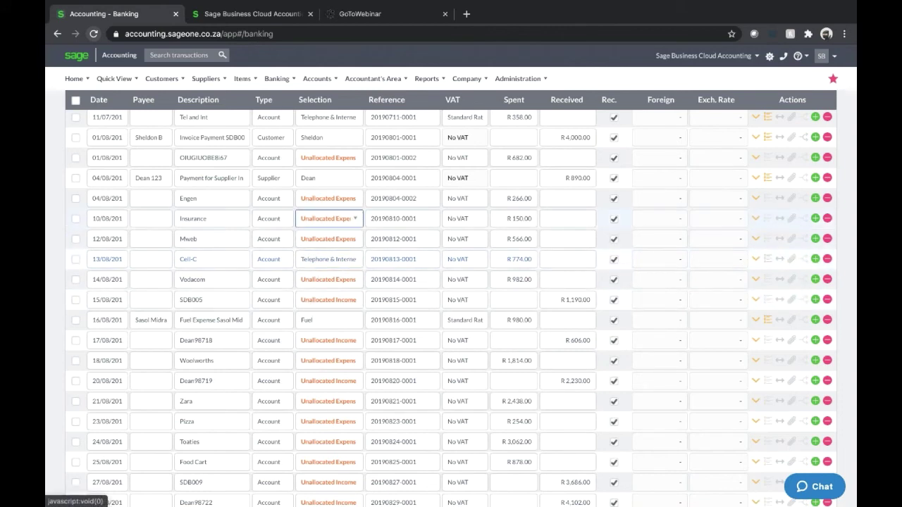
Allocate the imported Insurance transaction to the Insurance expense account
click(355, 220)
text(inu)
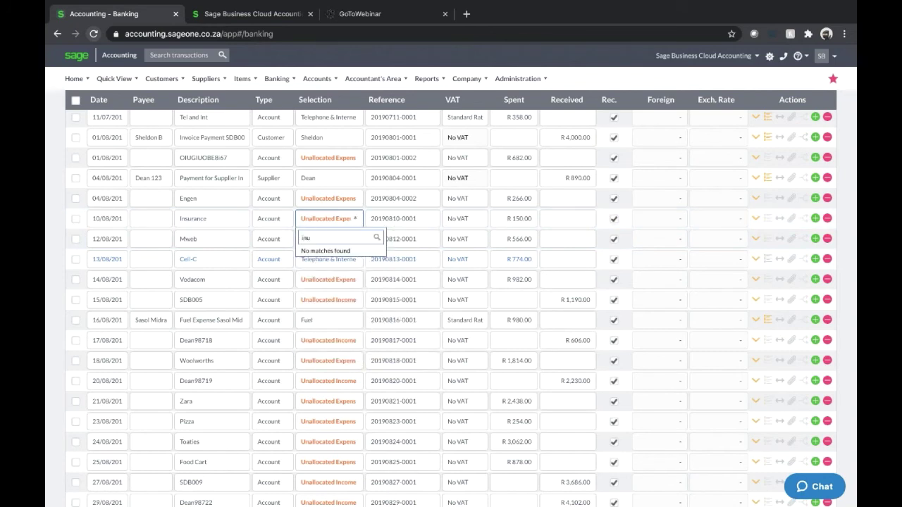
key(BackSpace)
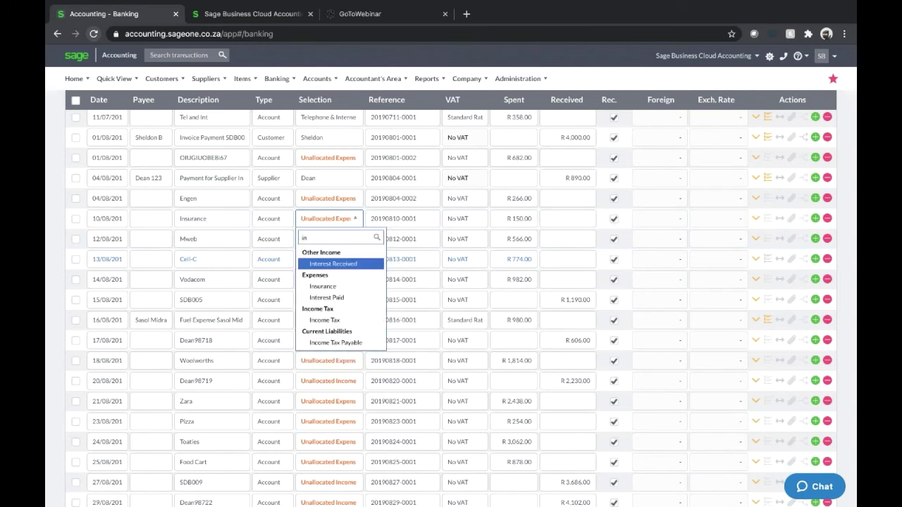
text(su)
key(Return)
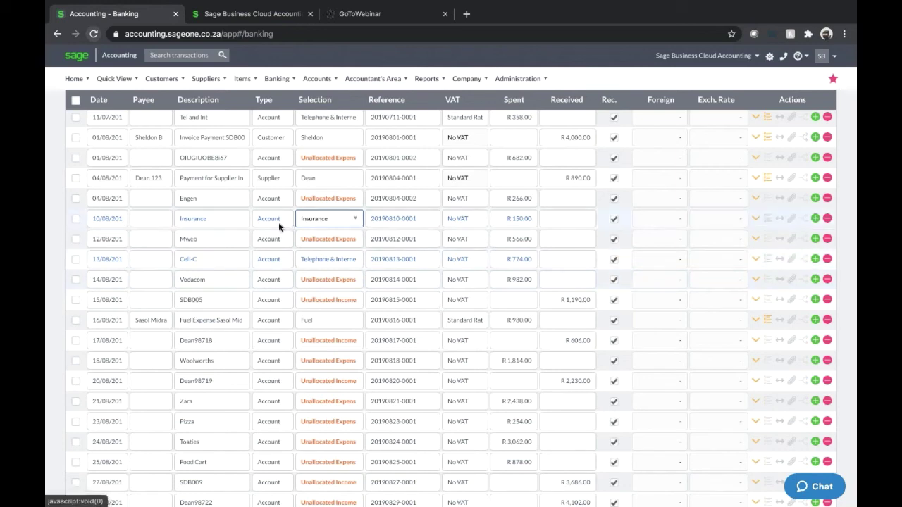
Start a bank statement mapping rule for the Insurance transaction and set its payee to Outsurance
click(768, 218)
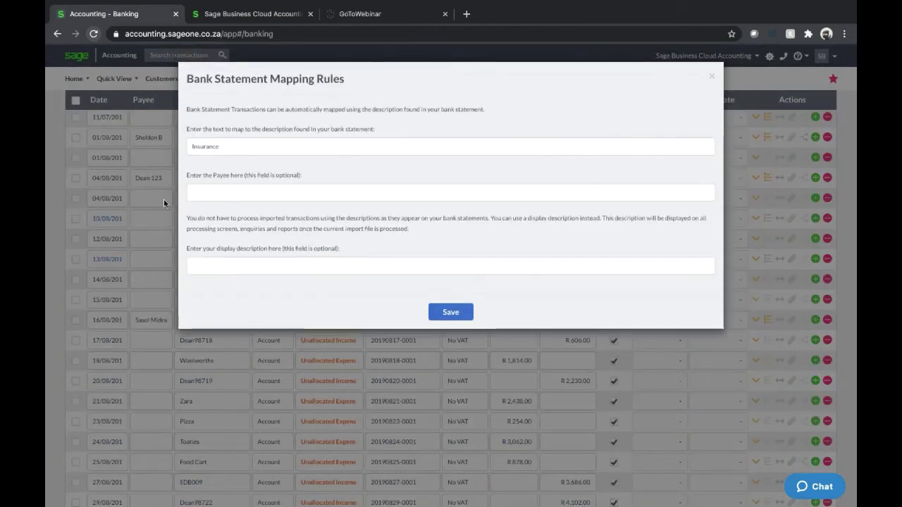
click(213, 193)
text(outsur)
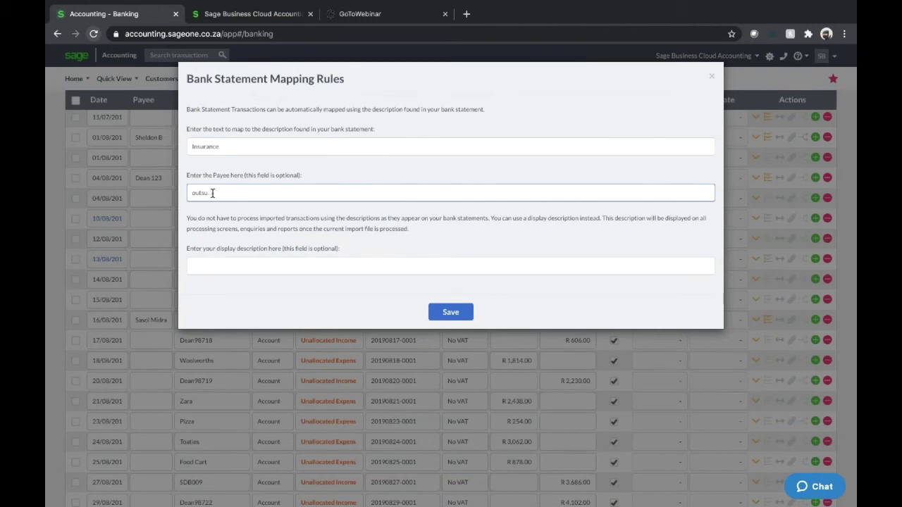
key(BackSpace)
key(BackSpace)
key(BackSpace)
key(BackSpace)
key(BackSpace)
text(Pu)
text(tsu)
key(BackSpace)
key(BackSpace)
key(BackSpace)
key(BackSpace)
key(BackSpace)
text(Outsurance)
Set the Insurance mapping rule's display description to Vehicle Insurance and save the rule
click(232, 262)
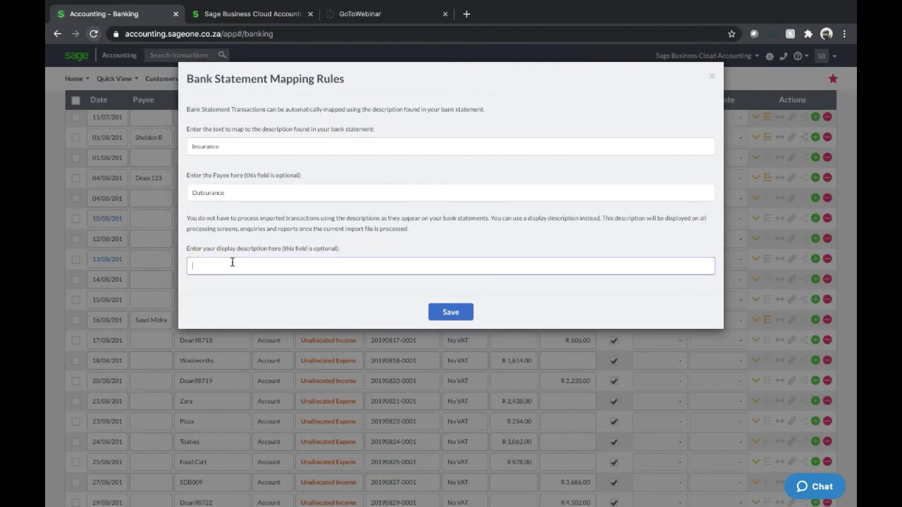
text(Vehiche)
key(BackSpace)
text(le Insura)
key(BackSpace)
text(ance)
click(448, 313)
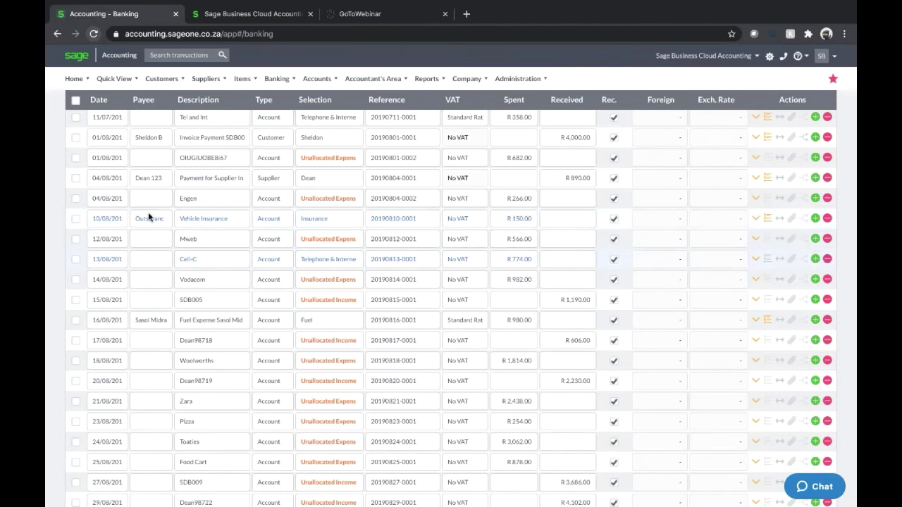
Create and save a mapping rule for the Cell-C transaction with the display description Internet
click(768, 259)
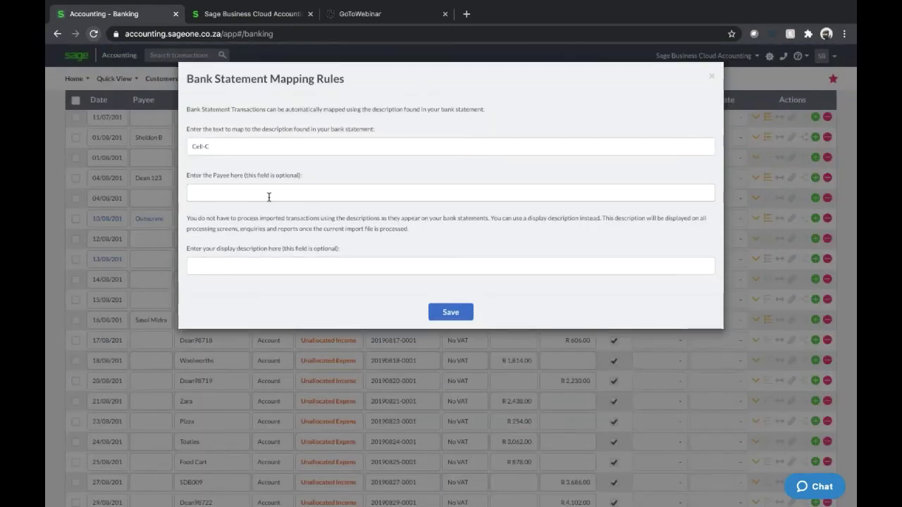
click(274, 265)
text(Internet)
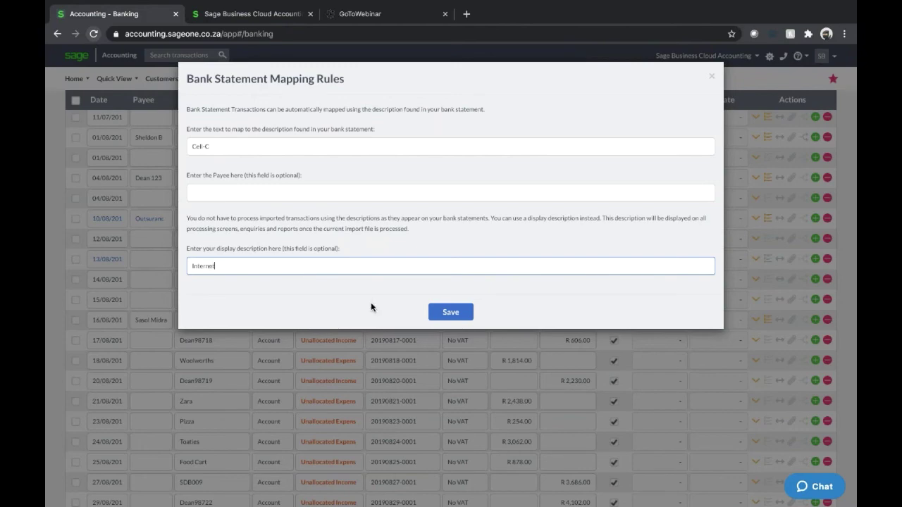
click(434, 314)
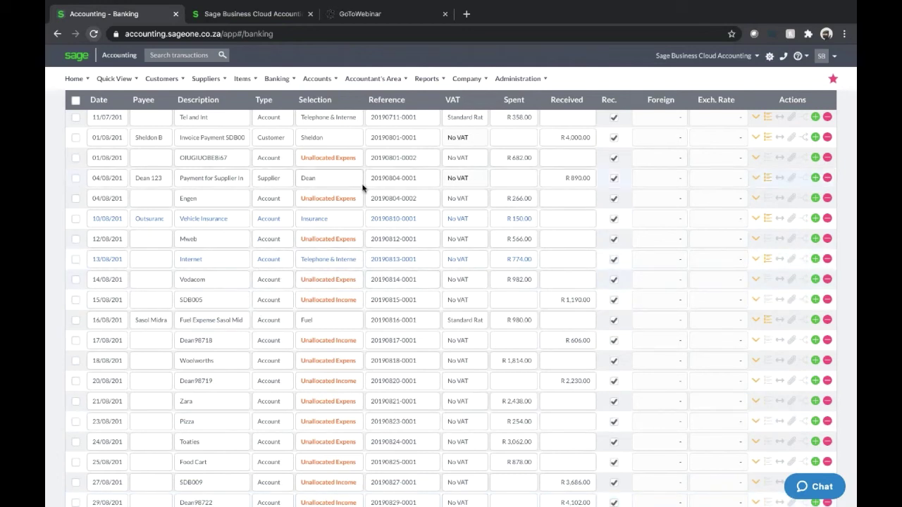
Switch to the Bank Statement AUGUST 2019 spreadsheet in Excel and examine its Date, Description and Amount columns
key(ctrl+Up)
click(432, 51)
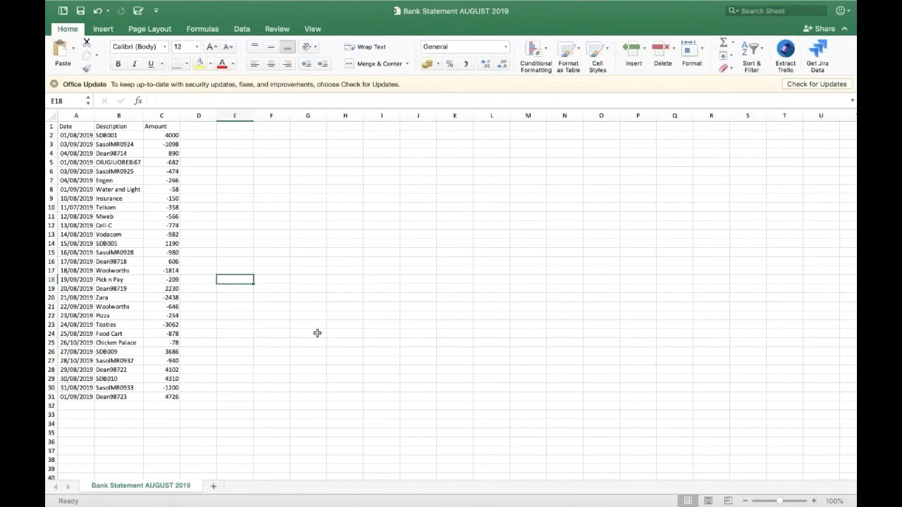
click(75, 127)
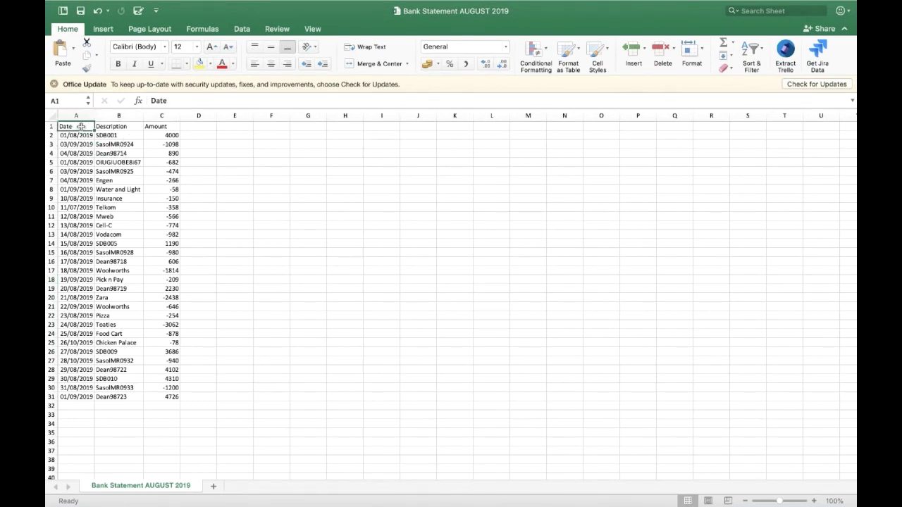
click(130, 126)
click(150, 126)
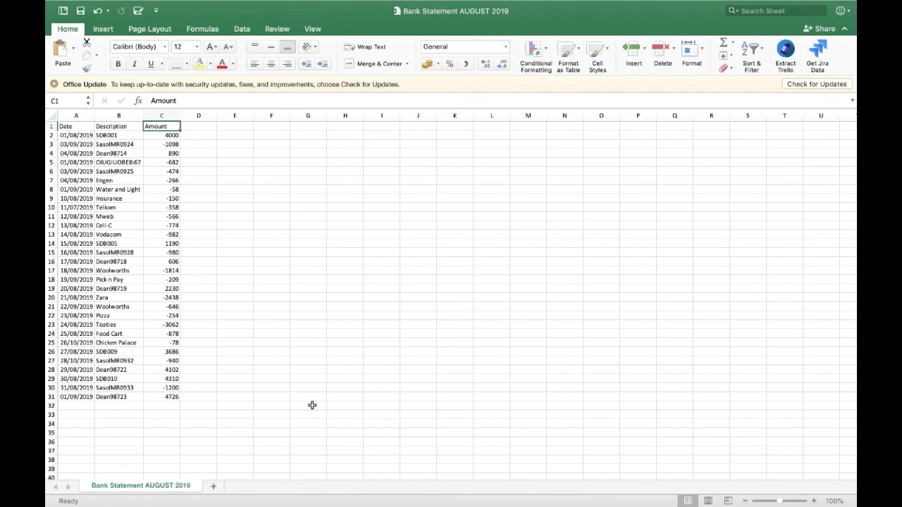
click(86, 167)
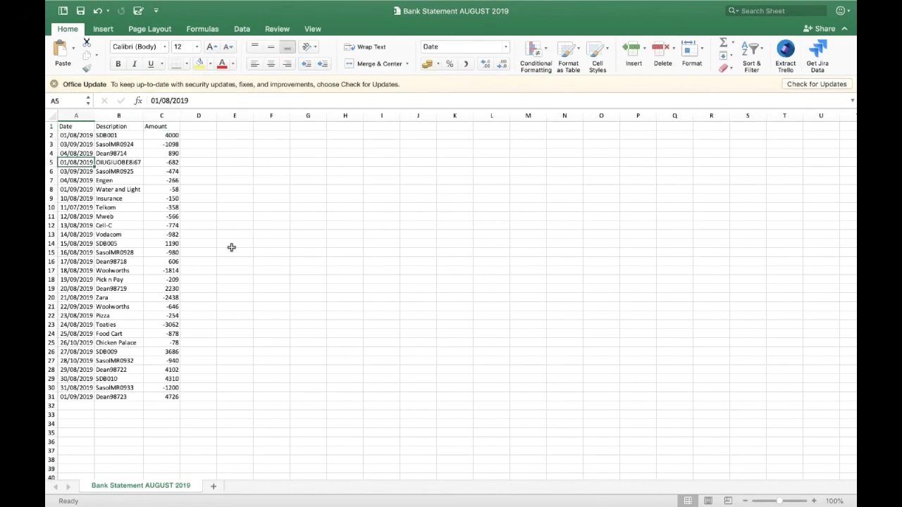
Return to the browser, show the bank statement import details, and compare their date format with the dates in the Excel statement
key(ctrl+Left)
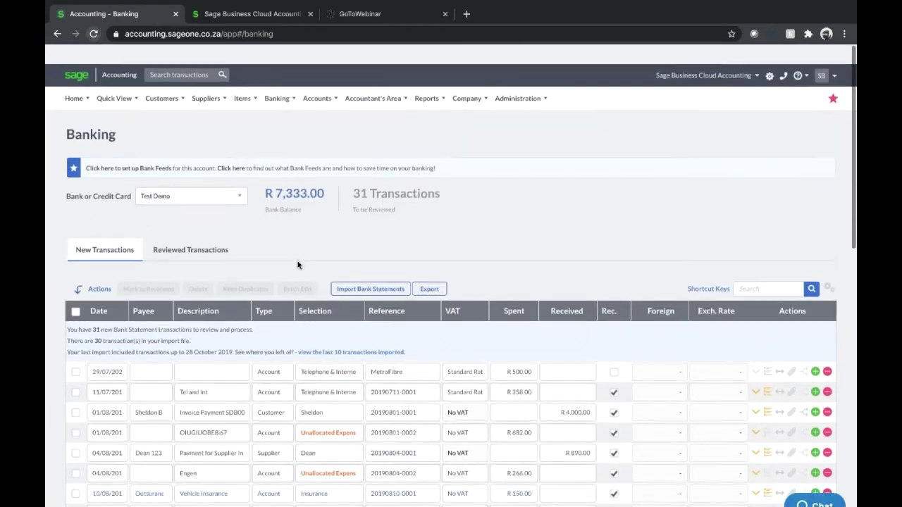
scroll(298, 265, down, 1)
click(370, 269)
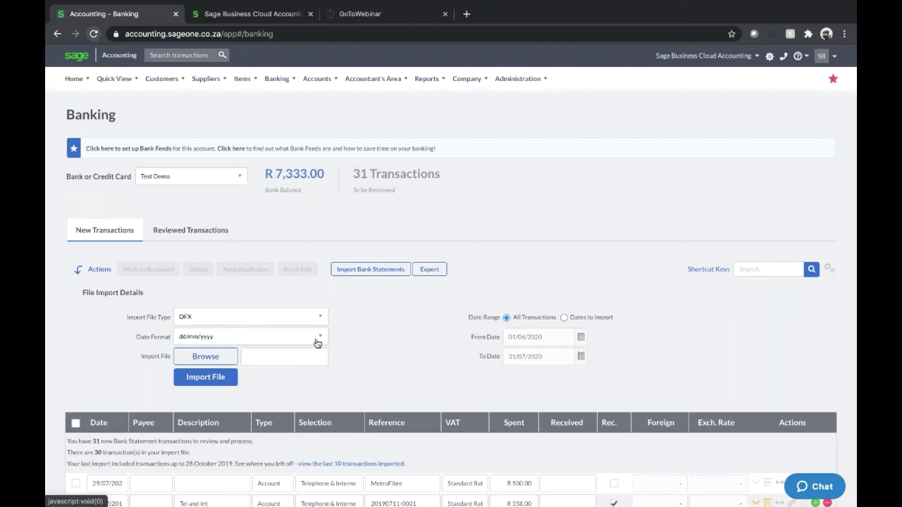
key(ctrl+Up)
click(451, 40)
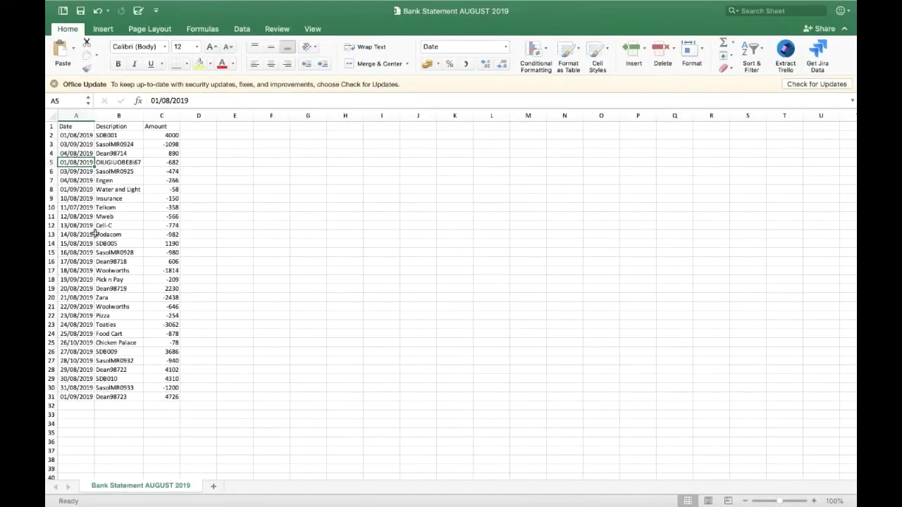
key(ctrl+Left)
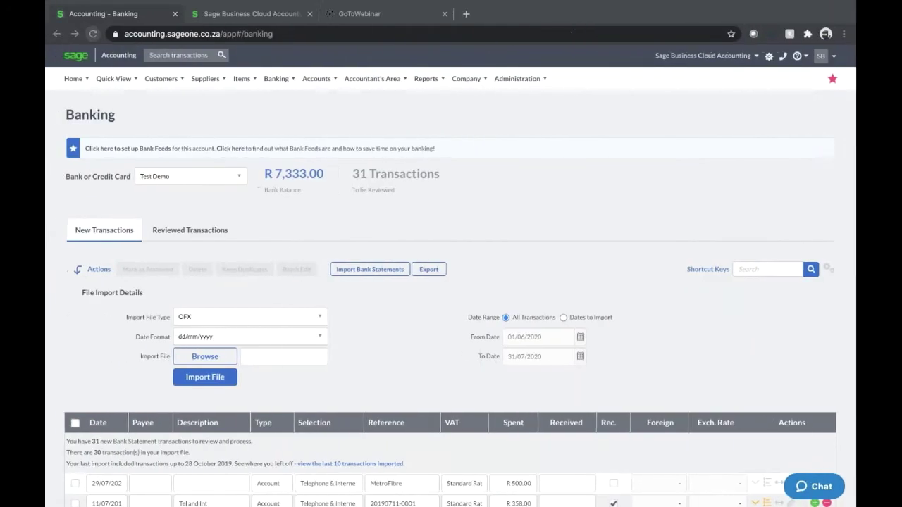
Look through the new bank transactions and their allocations down to the end of the list
scroll(451, 282, down, 2)
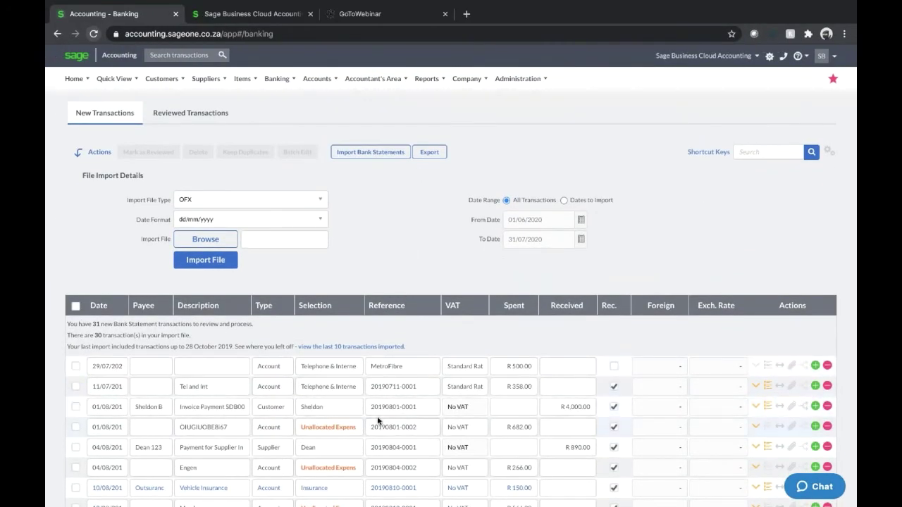
scroll(381, 422, down, 1)
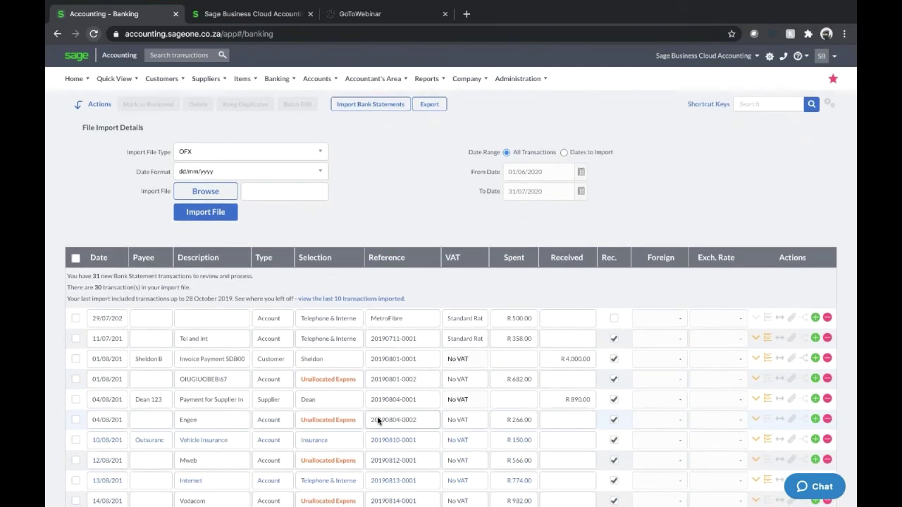
scroll(397, 451, down, 2)
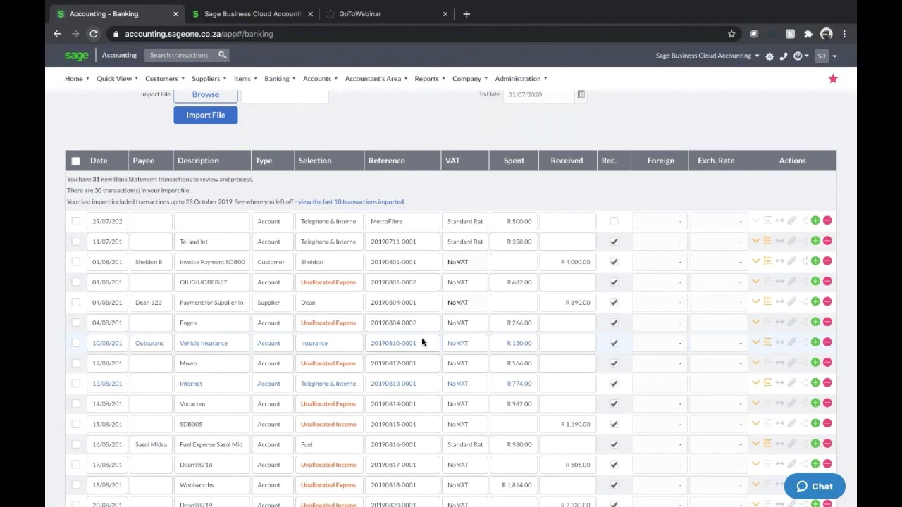
scroll(421, 342, down, 10)
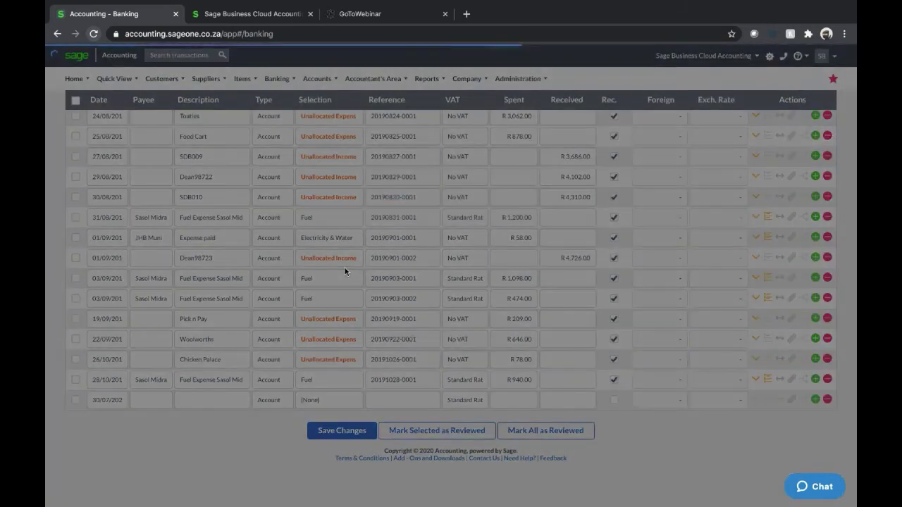
scroll(345, 271, up, 10)
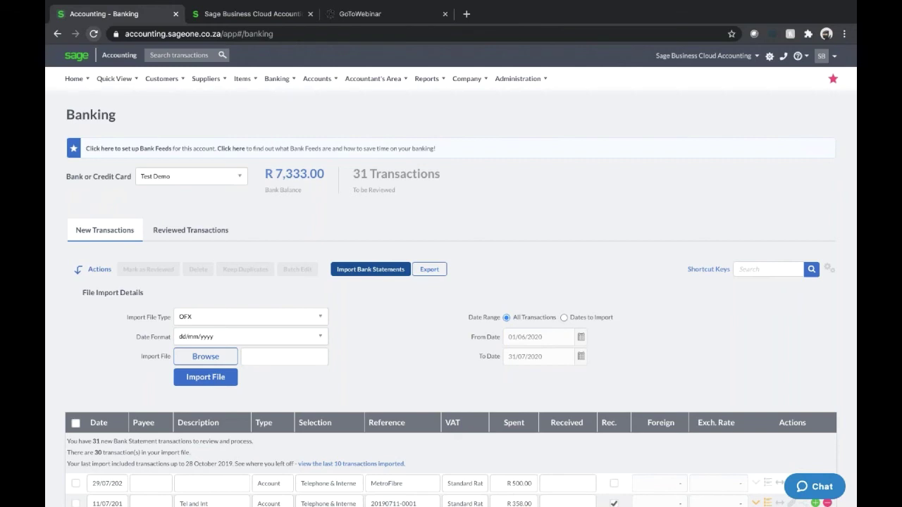
Open the list of Bank Statement Mapping Rules and look through the saved rules
click(281, 75)
mouse_move(292, 141)
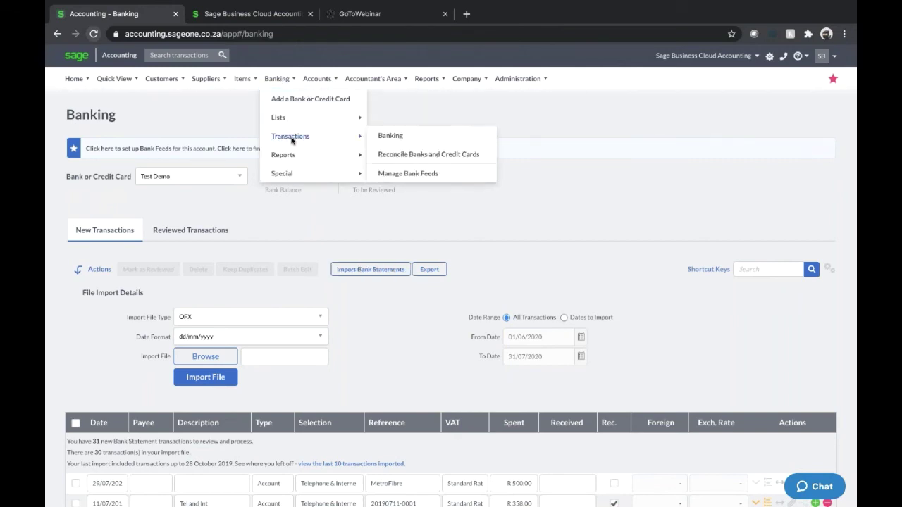
mouse_move(292, 117)
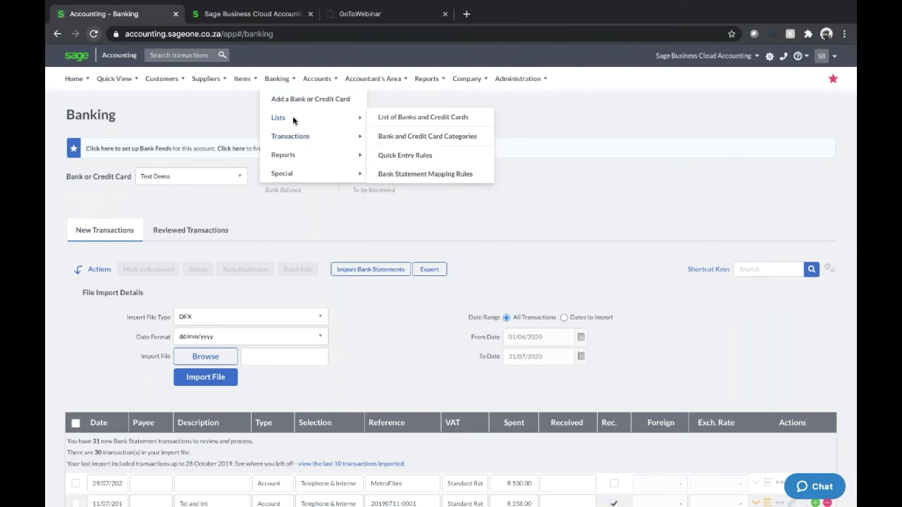
click(416, 177)
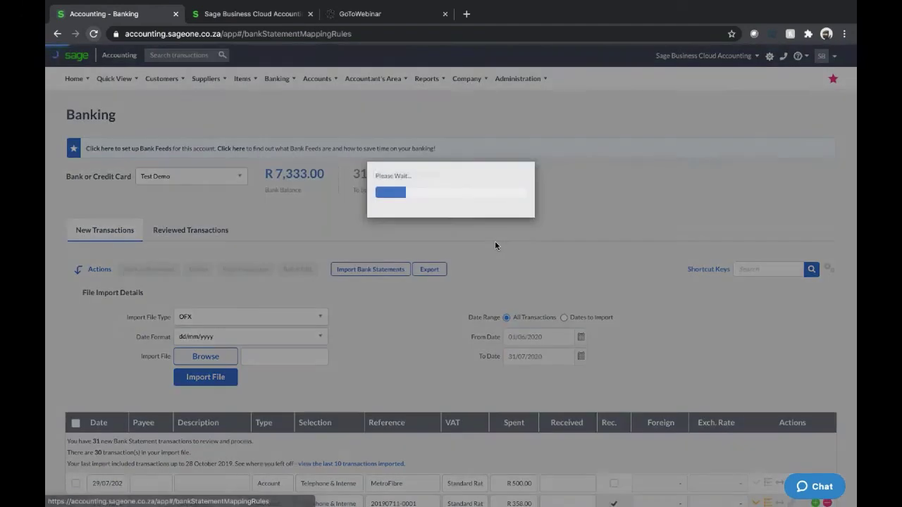
scroll(267, 458, down, 5)
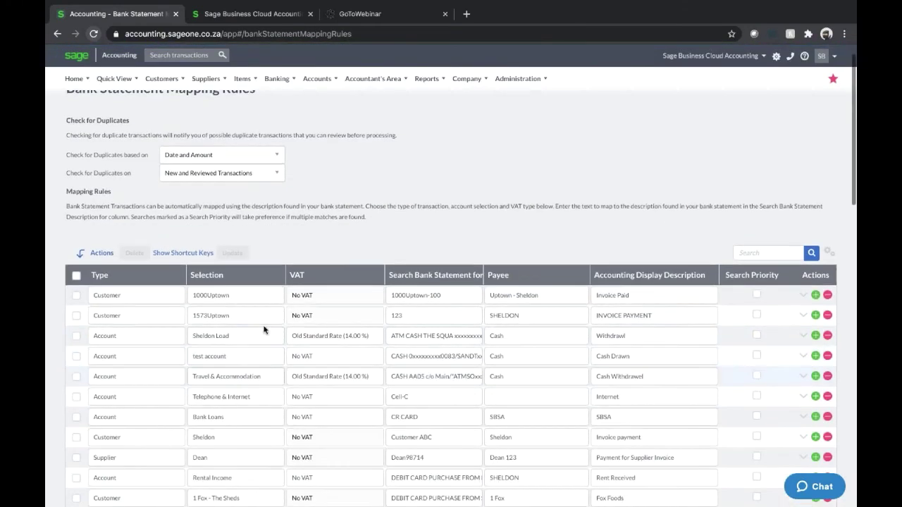
scroll(288, 425, down, 5)
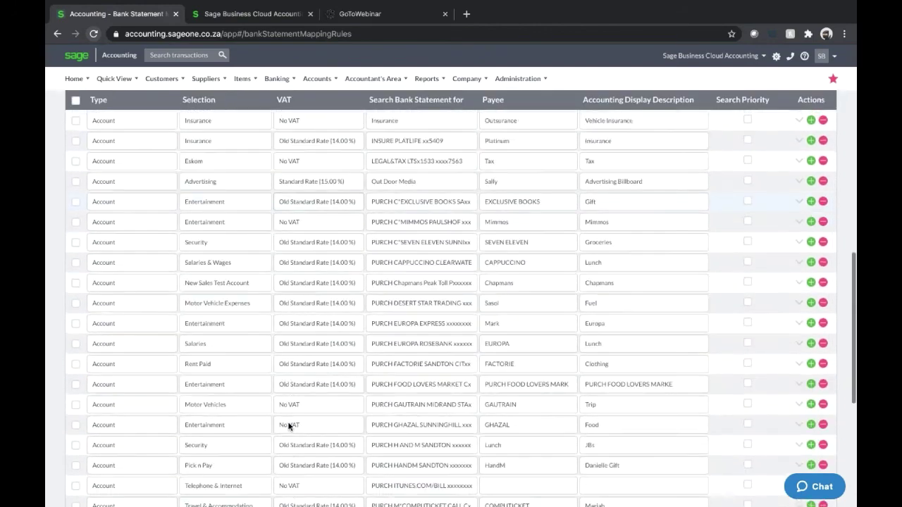
scroll(288, 426, up, 8)
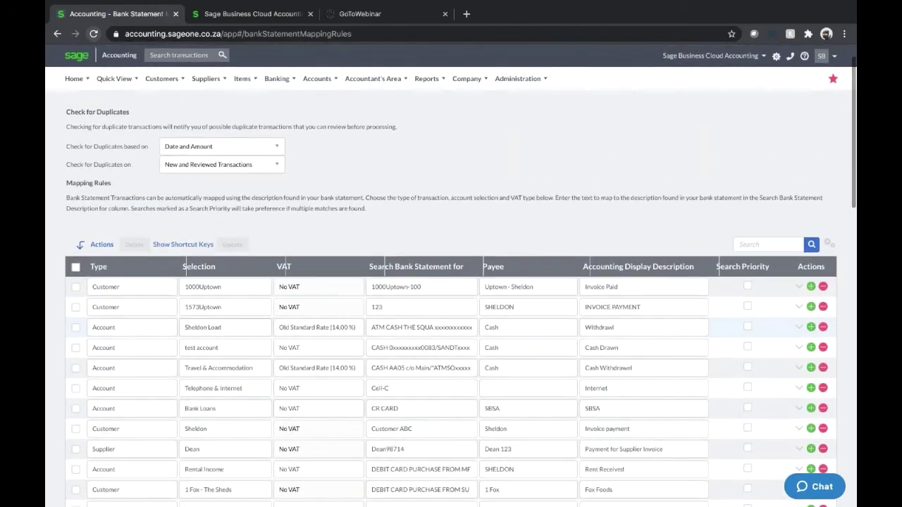
Delete the mapping rule for the ATM CASH THE SQUA statement description and confirm the deletion
click(324, 333)
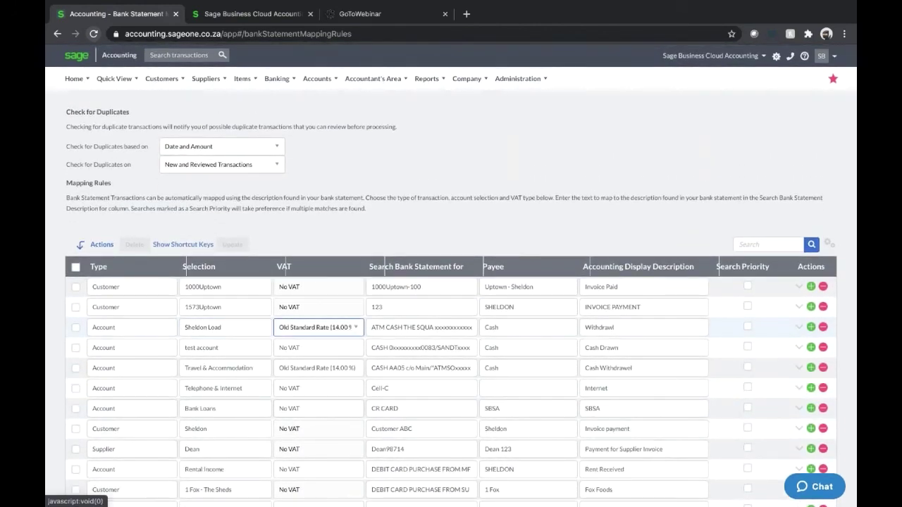
click(823, 327)
click(427, 114)
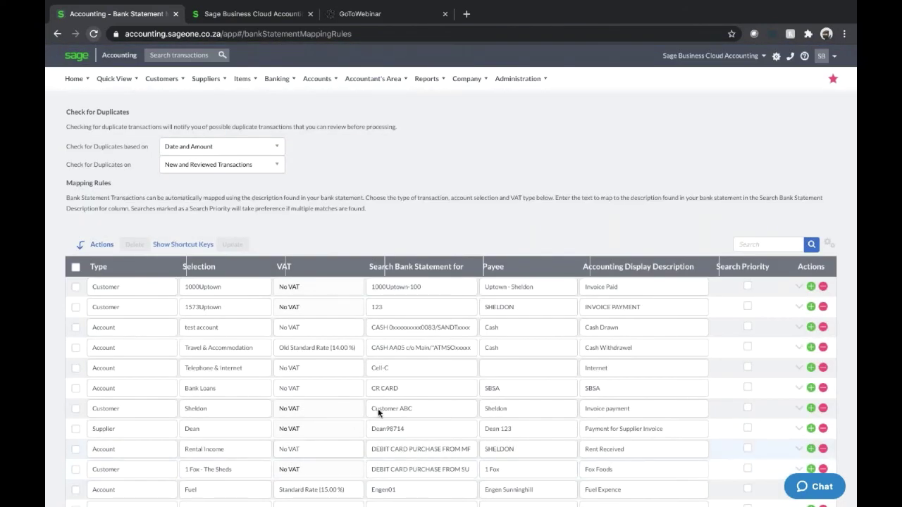
Look through the remaining mapping rules and add a blank rule row below the 1000Uptown rule
scroll(378, 413, down, 15)
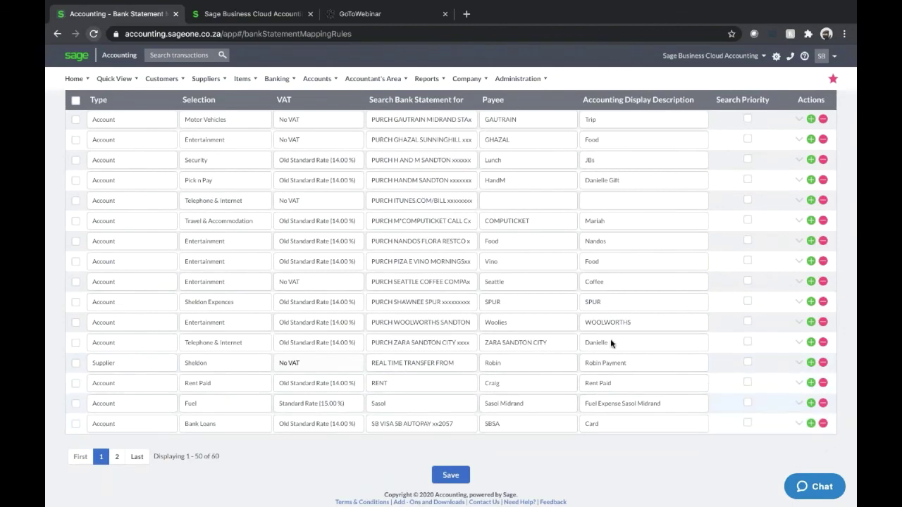
scroll(610, 343, up, 15)
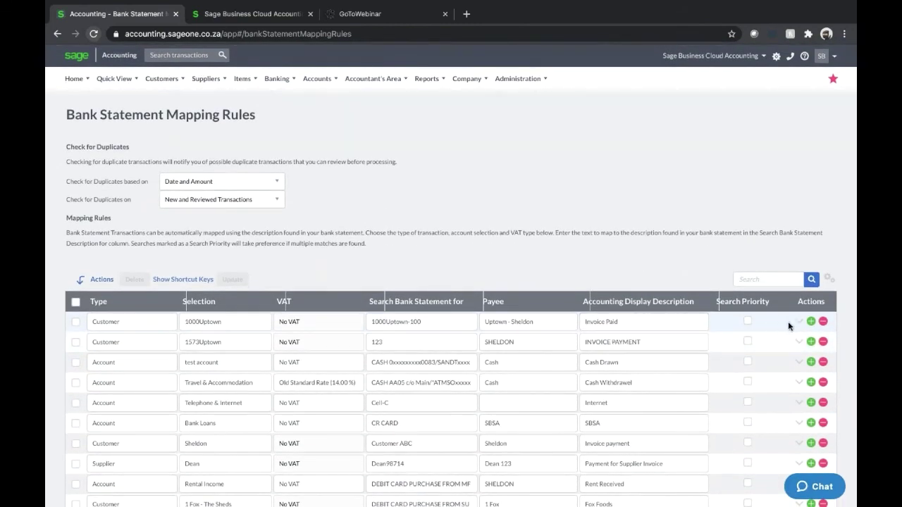
click(811, 321)
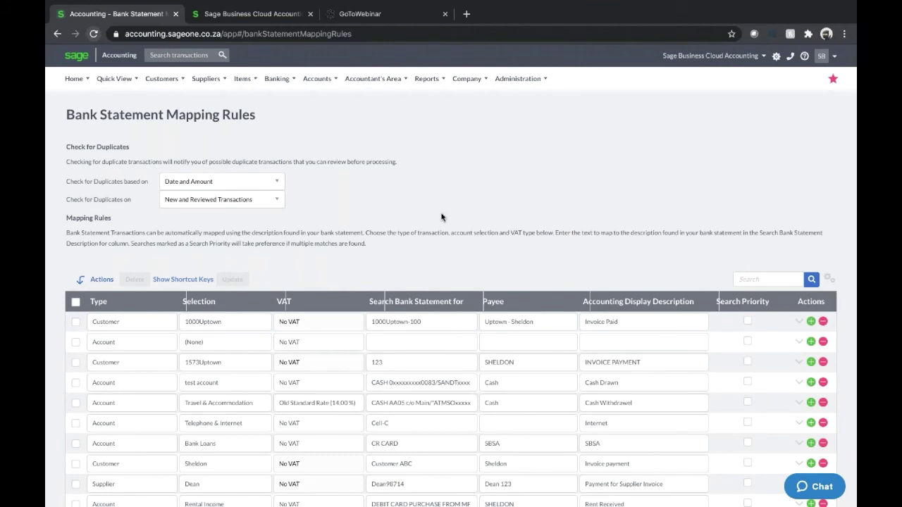
key(Tab)
key(Tab)
key(Tab)
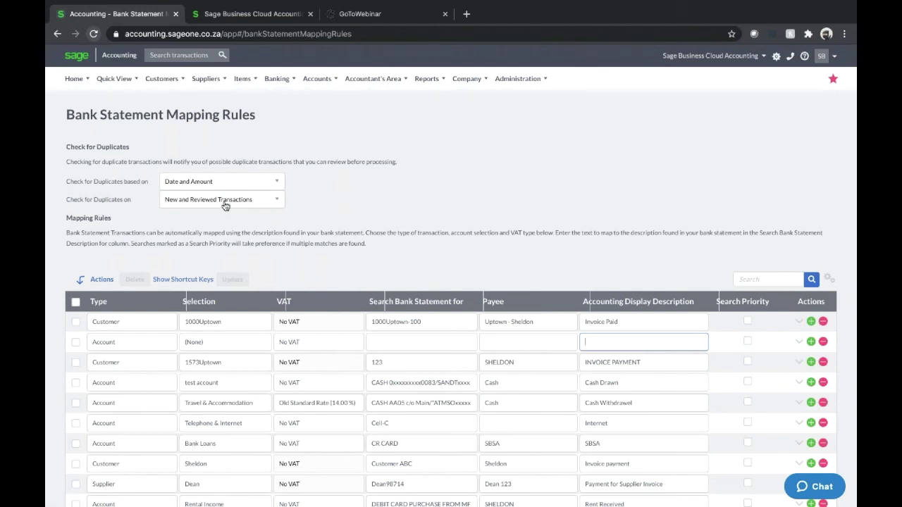
View the duplicate check options for the matching basis and for which transactions are checked
click(279, 184)
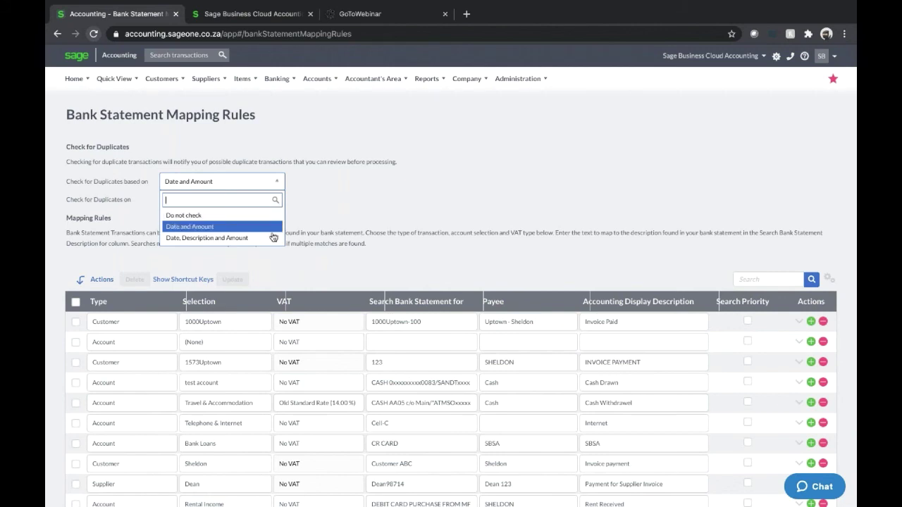
click(395, 196)
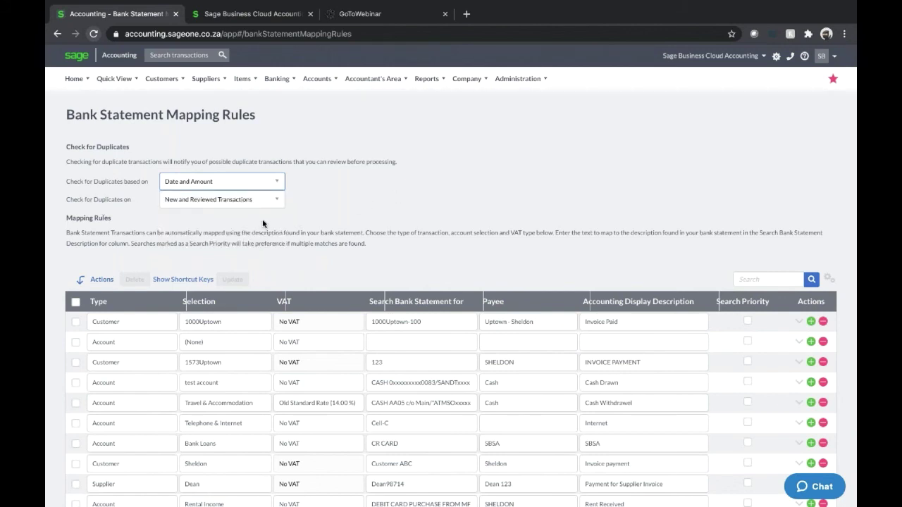
click(275, 202)
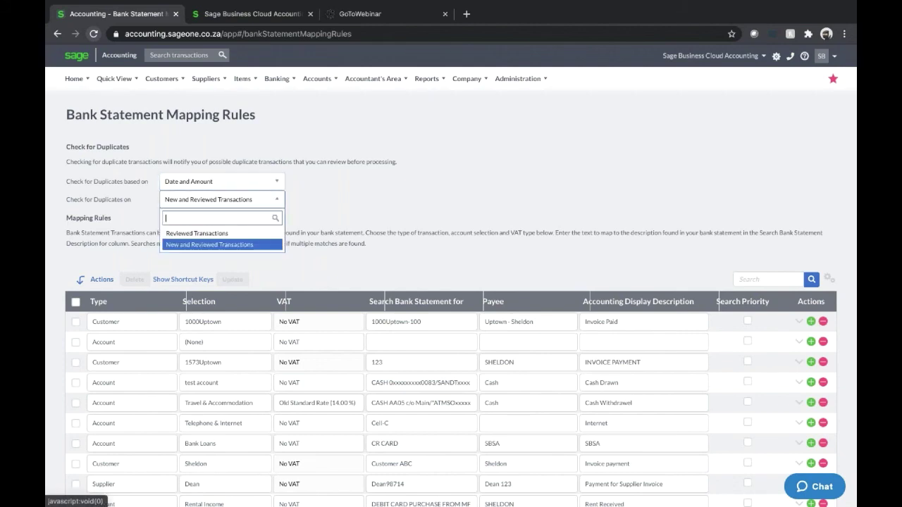
Close the duplicate check options, open the Banking transactions page and view the reviewed transactions before returning to the new ones
click(294, 206)
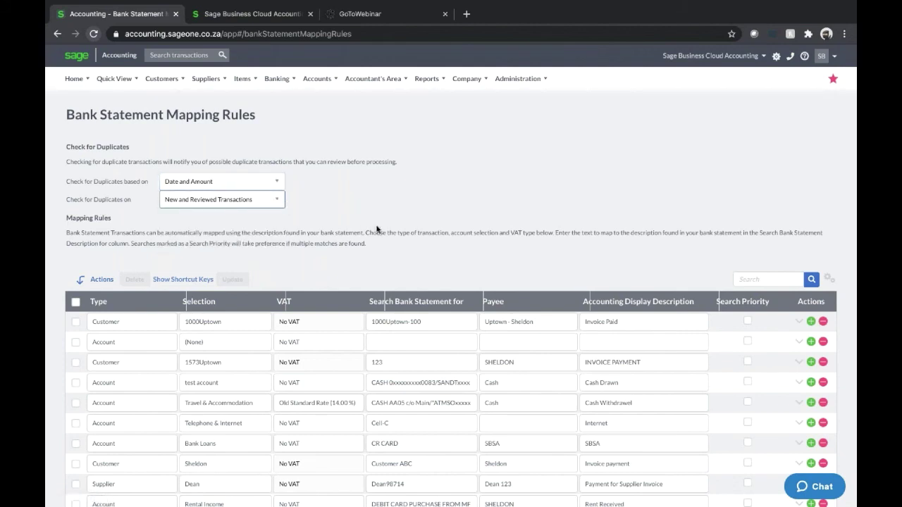
mouse_move(278, 79)
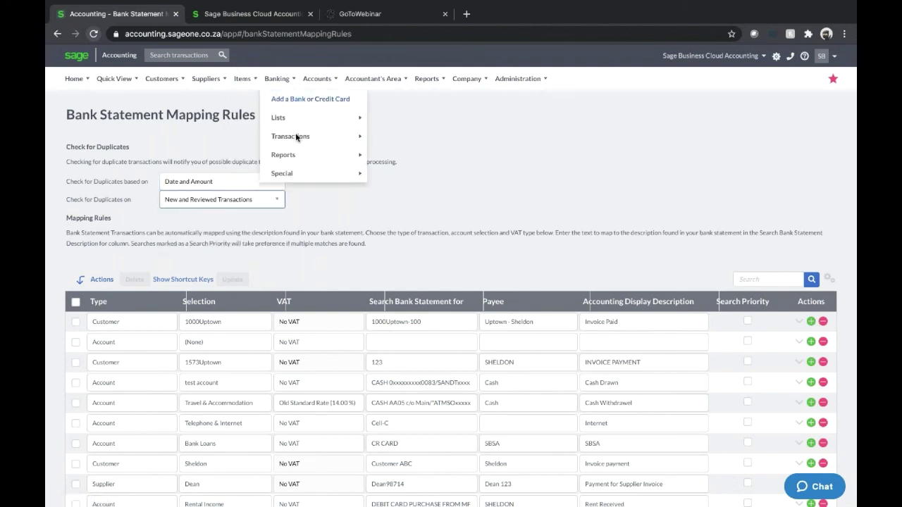
mouse_move(295, 136)
click(392, 136)
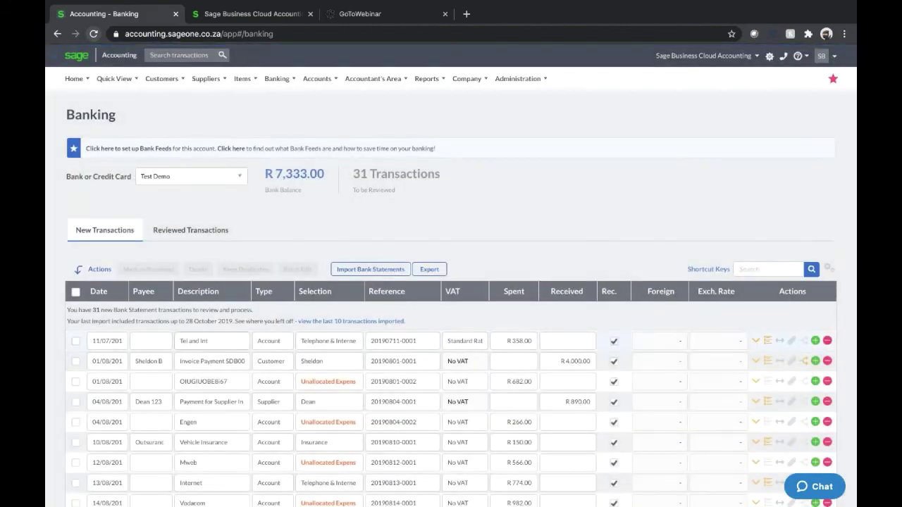
click(189, 233)
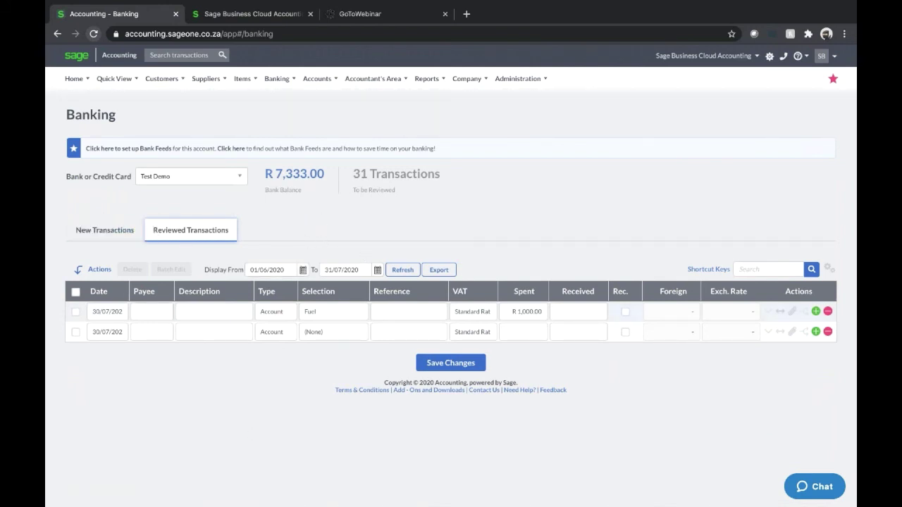
click(105, 230)
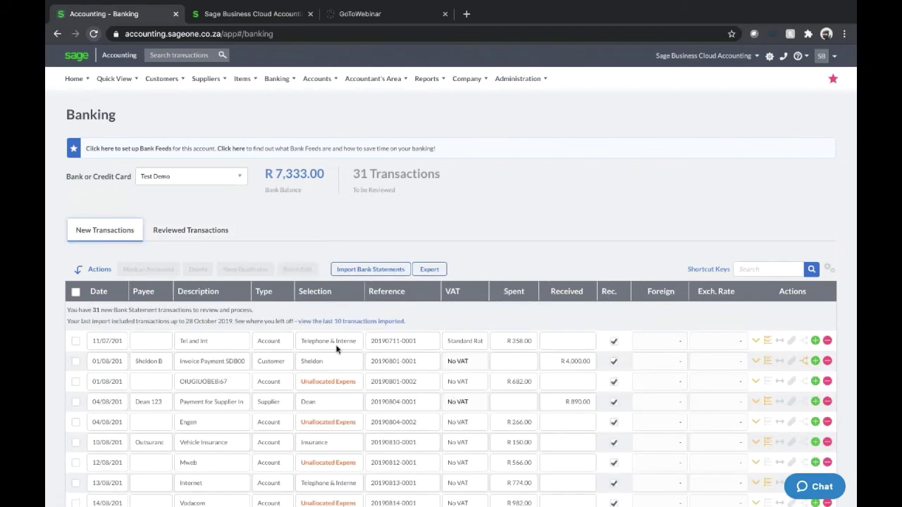
Import the CSV file Bank Statement AUGUST 2019 into the Test Demo account and dismiss the import summary
click(371, 269)
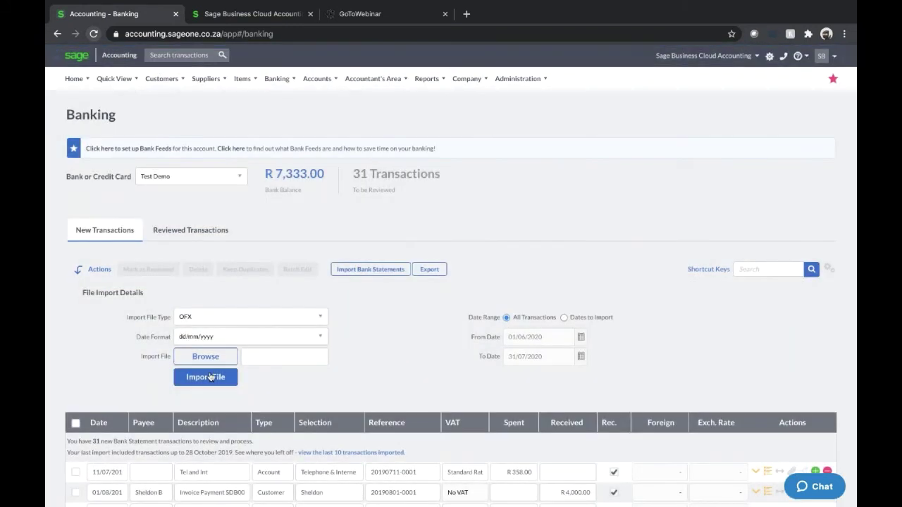
click(215, 322)
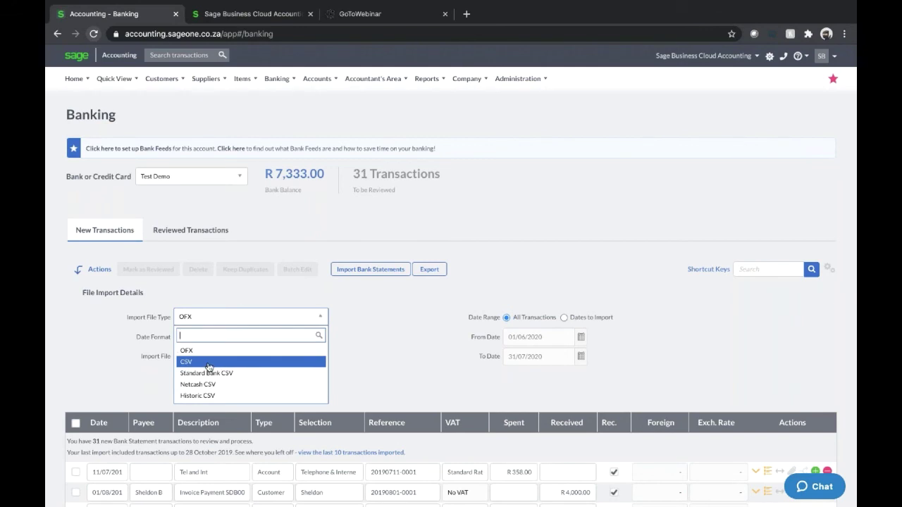
click(206, 362)
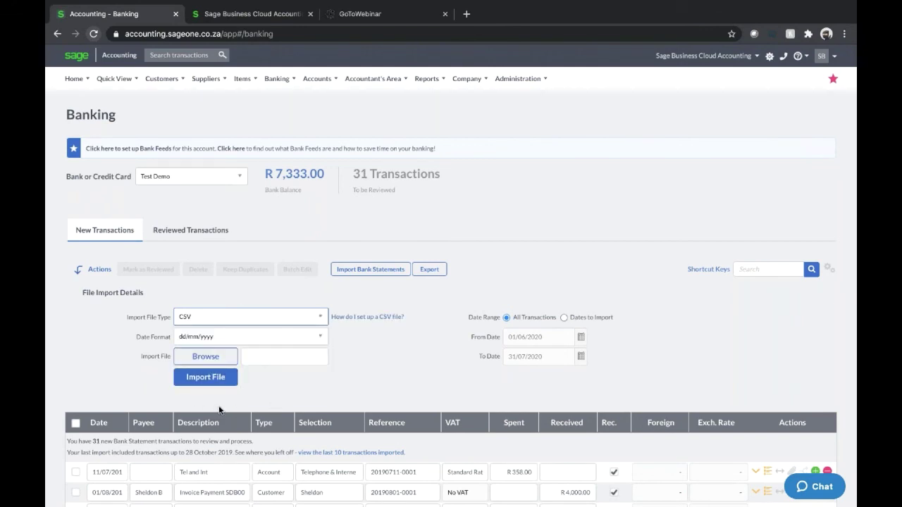
click(219, 359)
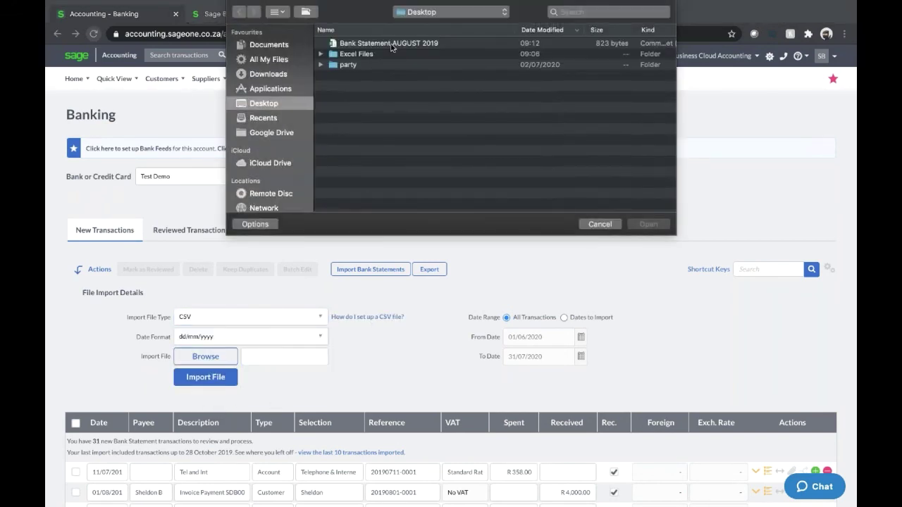
click(391, 44)
click(648, 224)
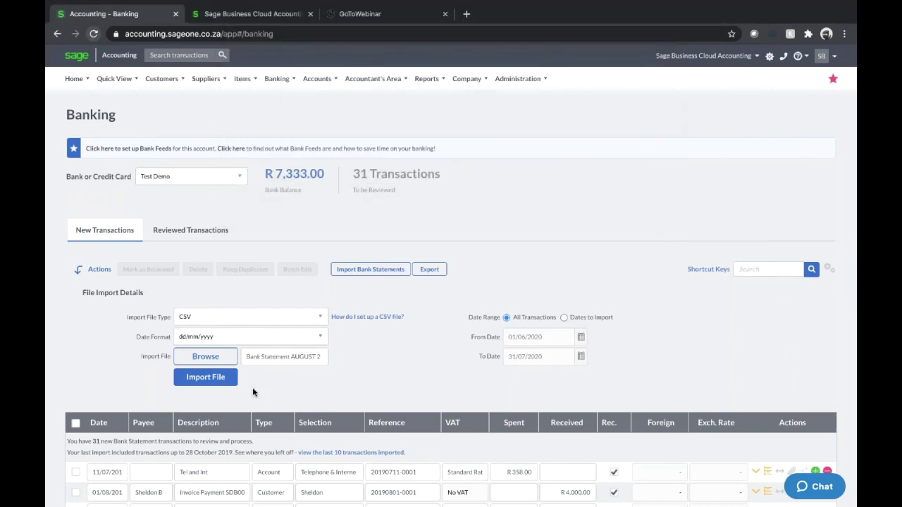
click(231, 377)
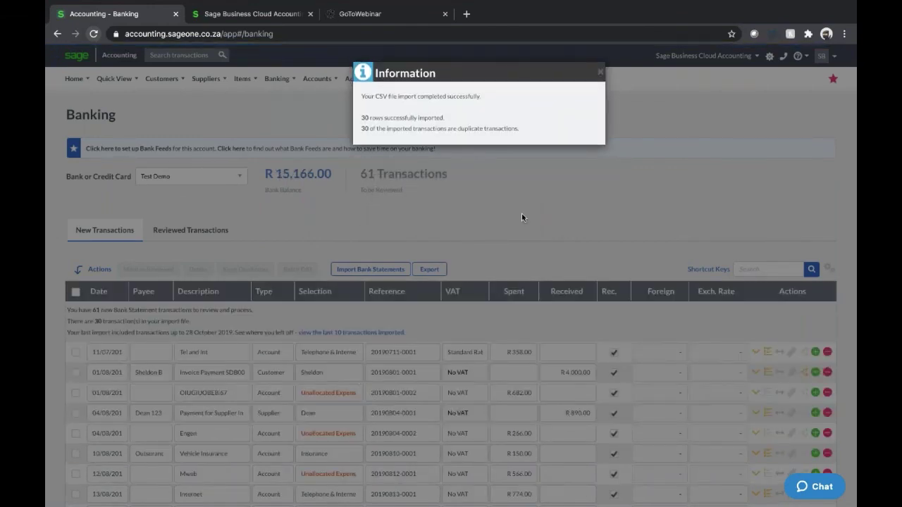
click(599, 72)
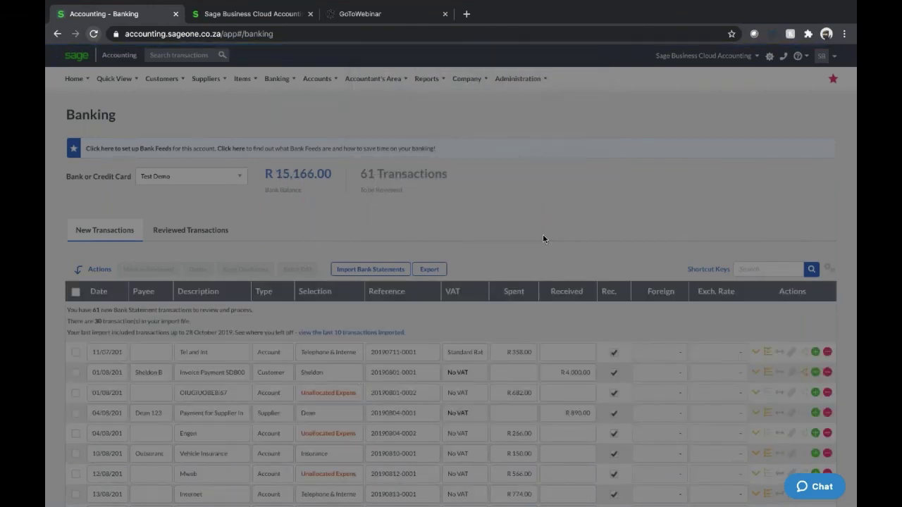
Look through the imported rows flagged as duplicates and try to delete the duplicate Engen transaction of 04/08/2019
scroll(543, 234, down, 4)
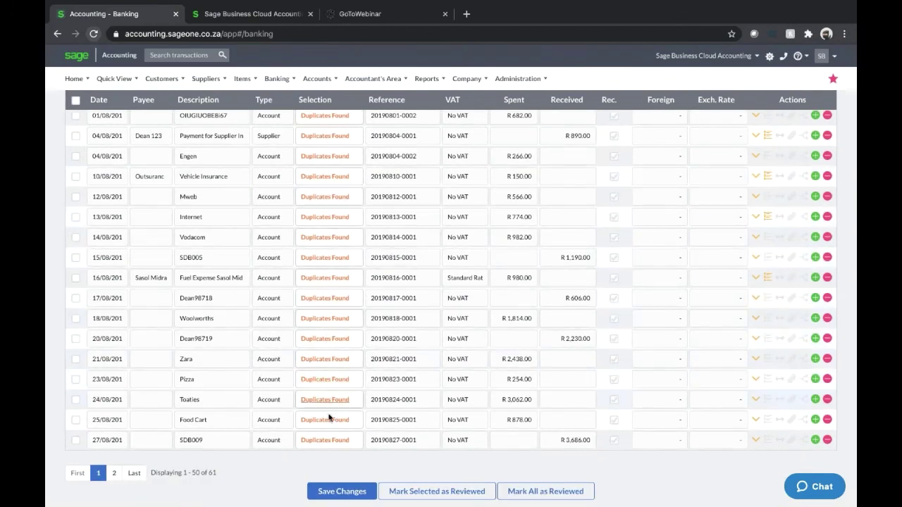
scroll(328, 418, up, 5)
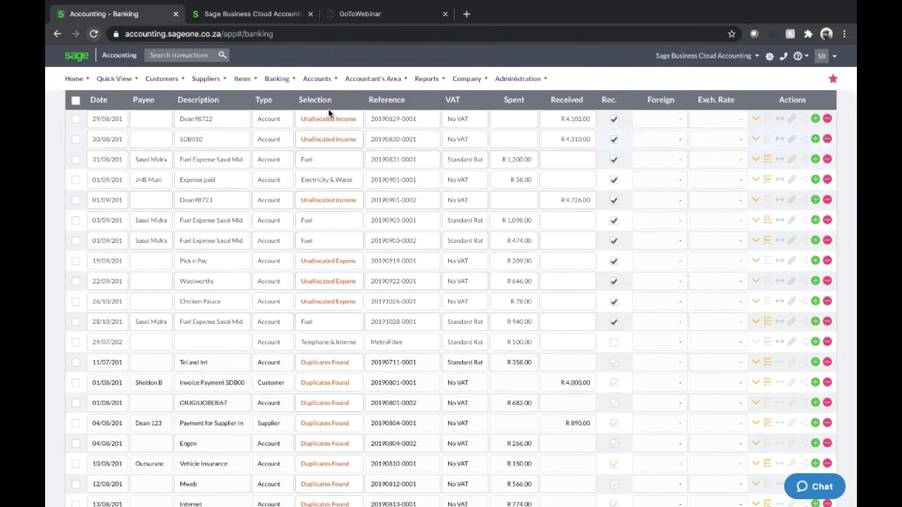
scroll(328, 317, down, 3)
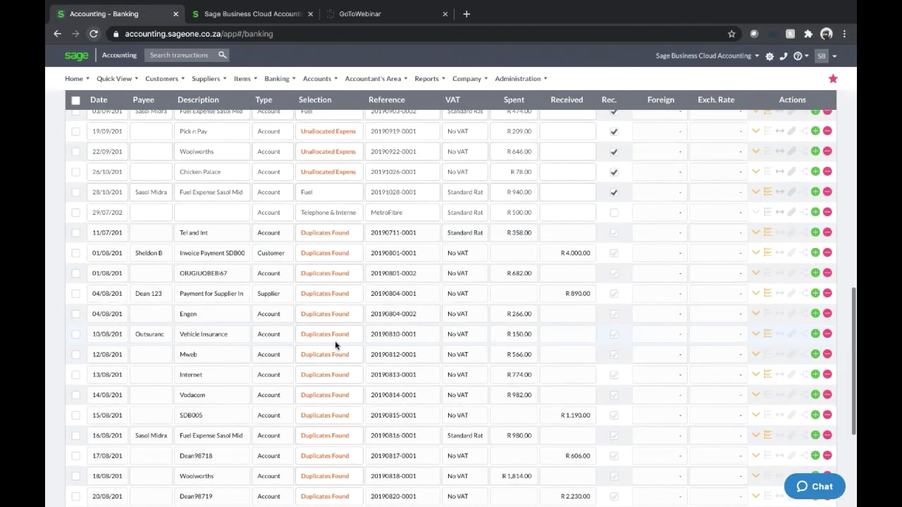
click(330, 314)
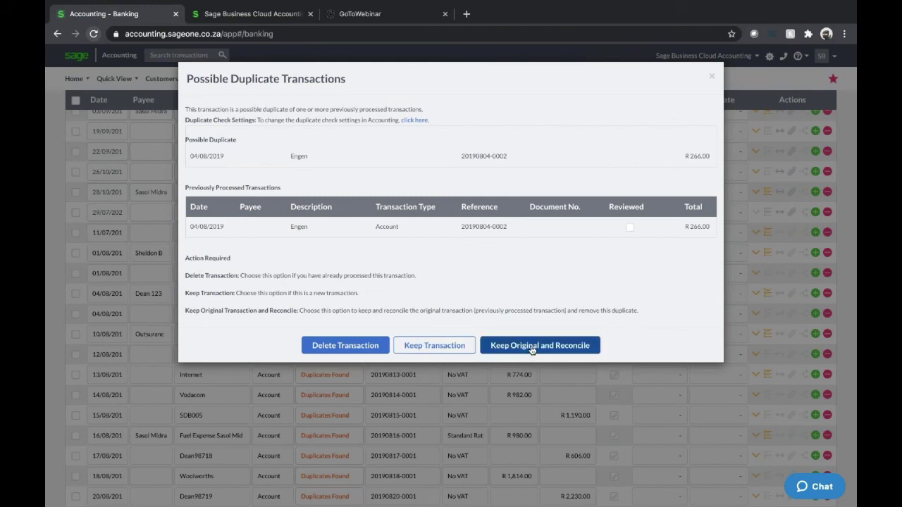
click(343, 345)
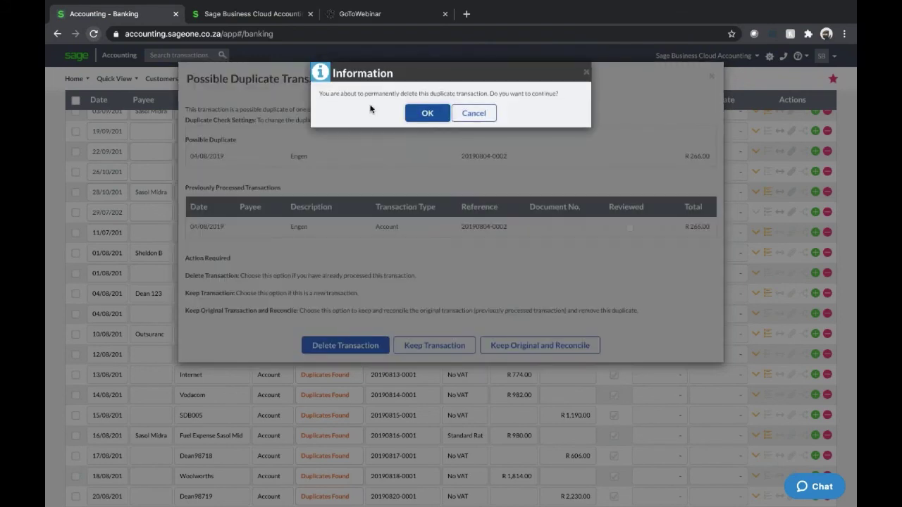
click(425, 114)
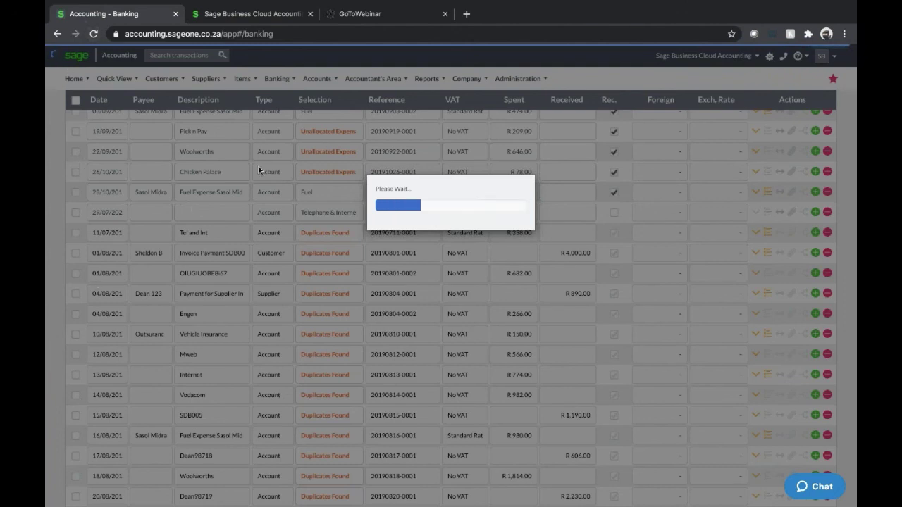
Reload the Banking page and select the flagged duplicate rows SDB009, Dean98722, SDB010, Fuel Expense of 31/08 and Expense paid of 01/09
click(90, 33)
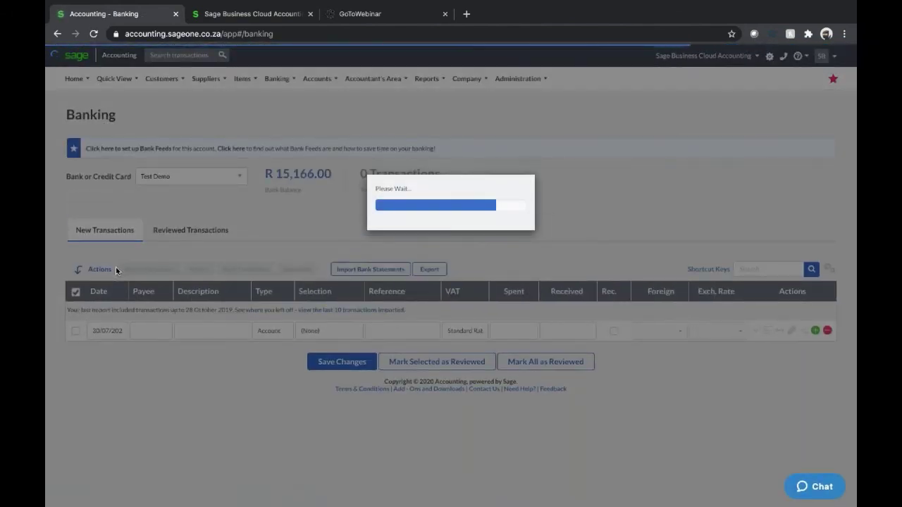
scroll(116, 270, down, 10)
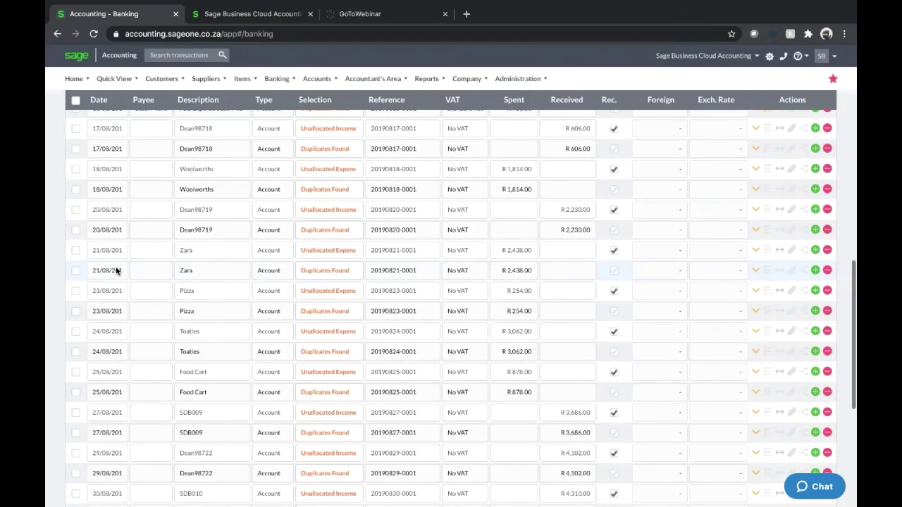
scroll(90, 388, down, 5)
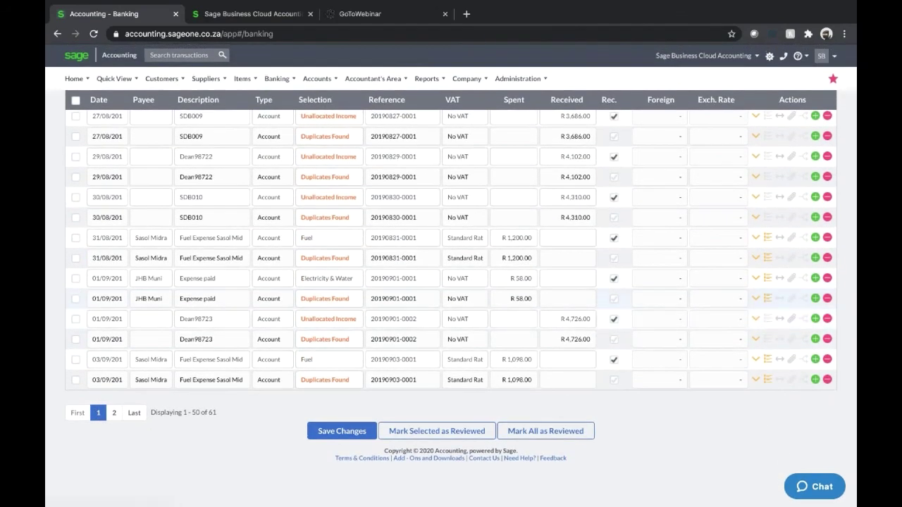
click(75, 299)
click(75, 259)
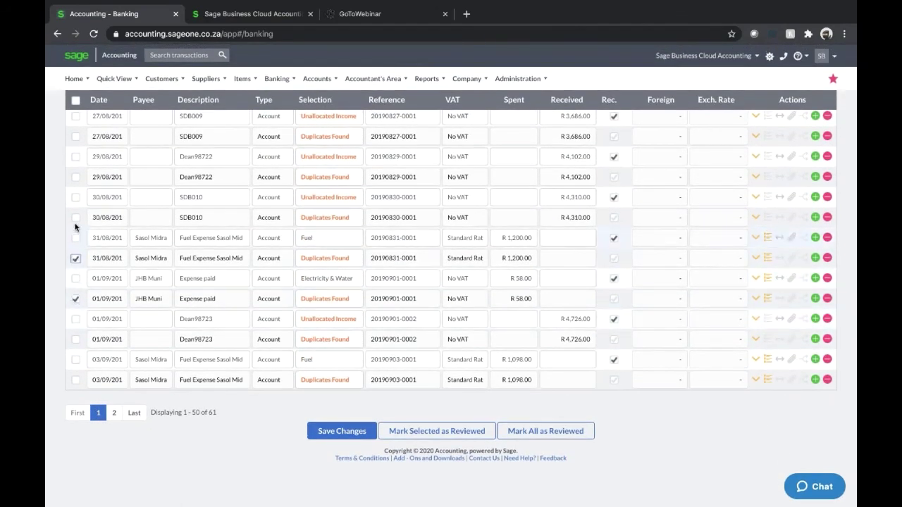
click(76, 218)
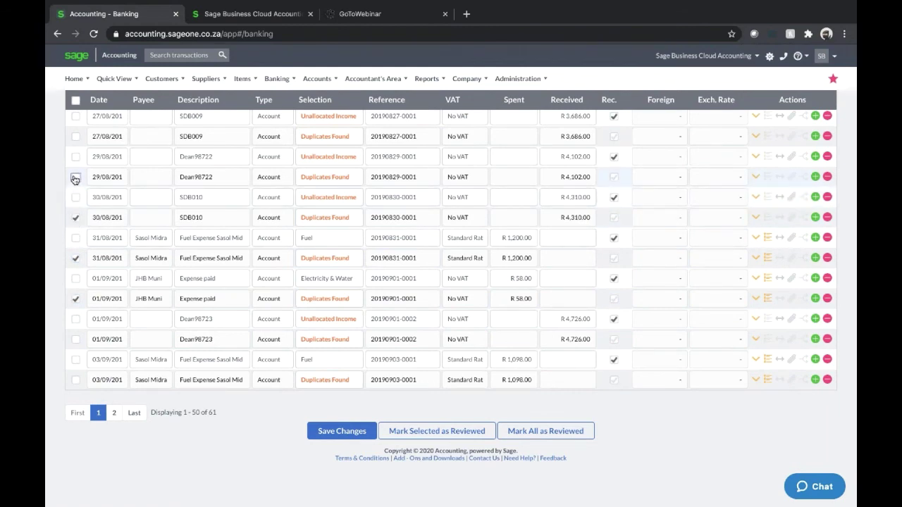
click(75, 177)
click(75, 136)
scroll(178, 185, up, 15)
scroll(190, 240, down, 1)
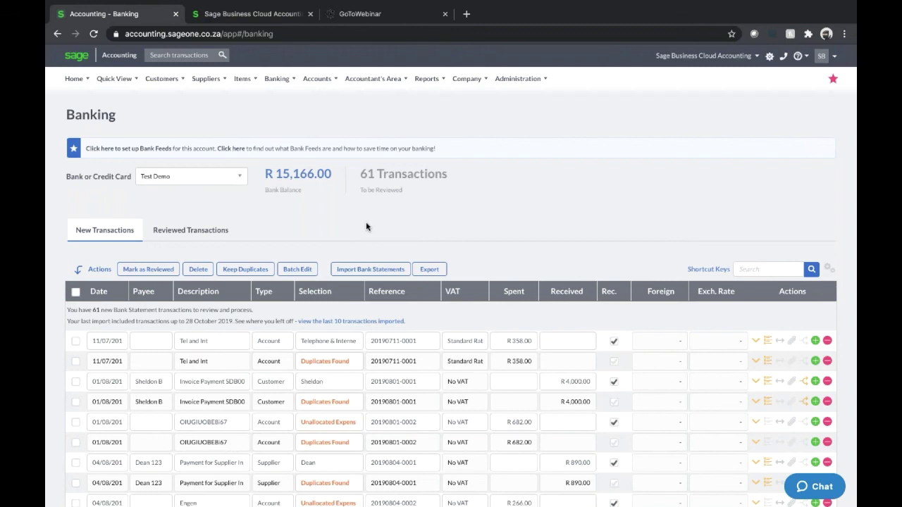
Reopen the bank statement import details and view the available import file types, including Historic CSV and Standard Bank CSV
click(369, 269)
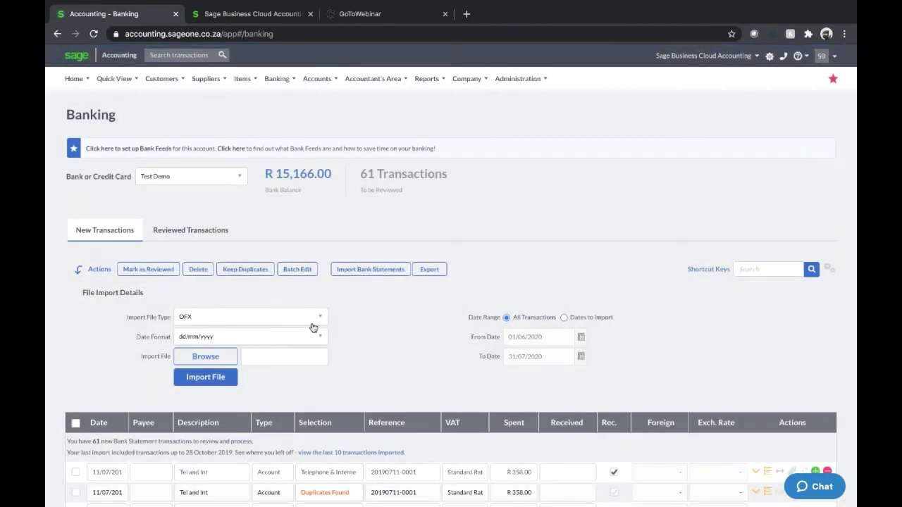
click(312, 322)
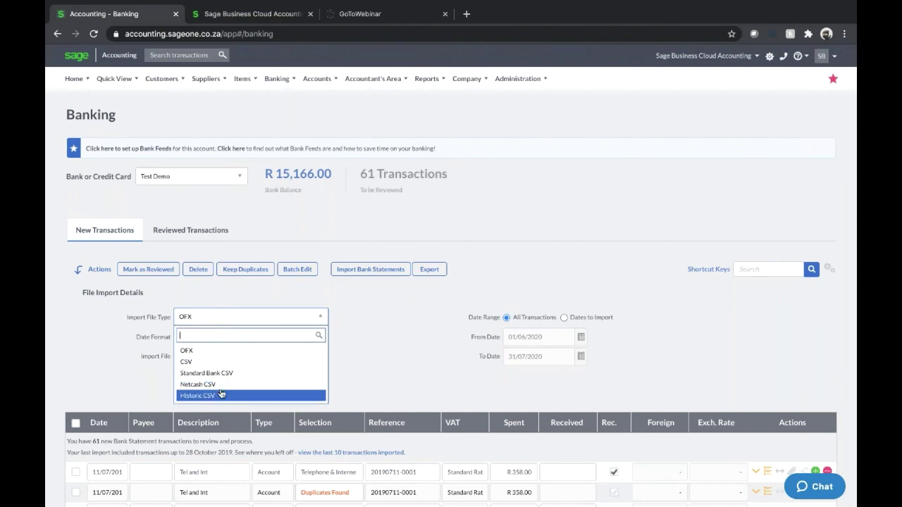
key(Up)
key(Up)
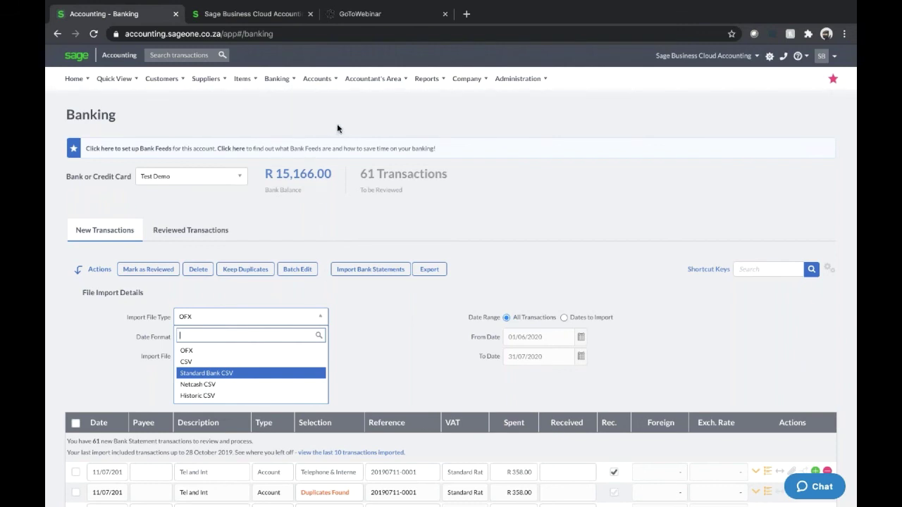
Open the bank feeds setup and choose Absa as the bank to view its login details form
click(286, 81)
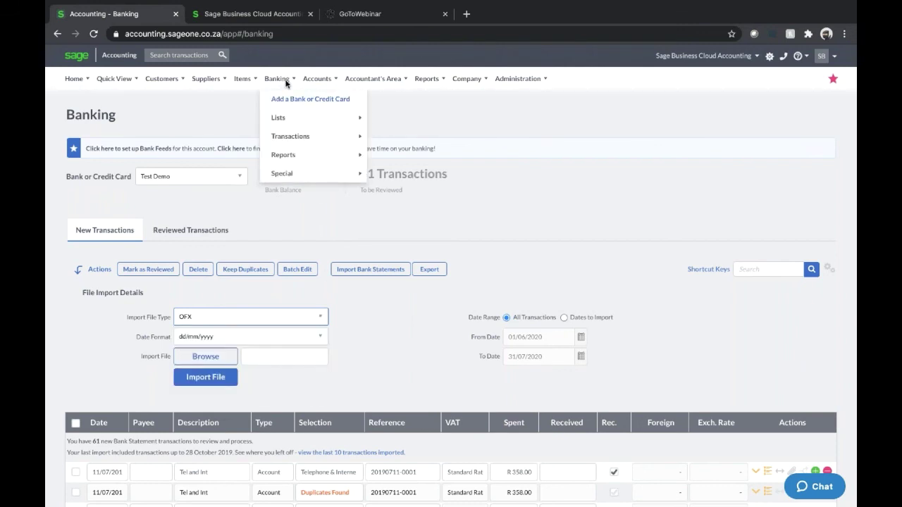
mouse_move(291, 134)
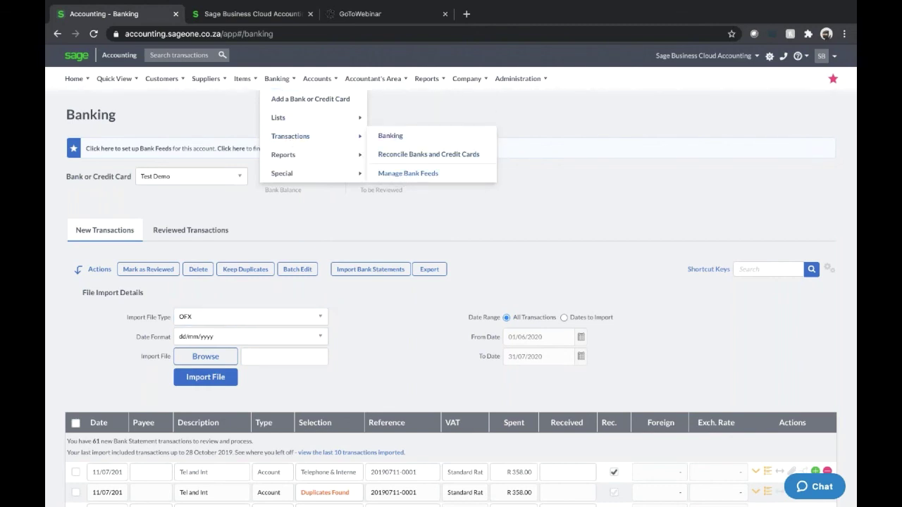
click(408, 173)
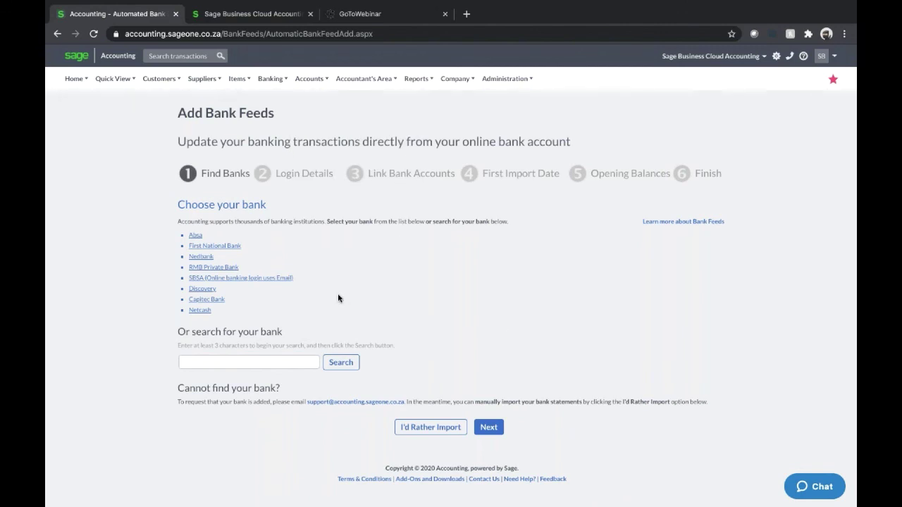
click(194, 236)
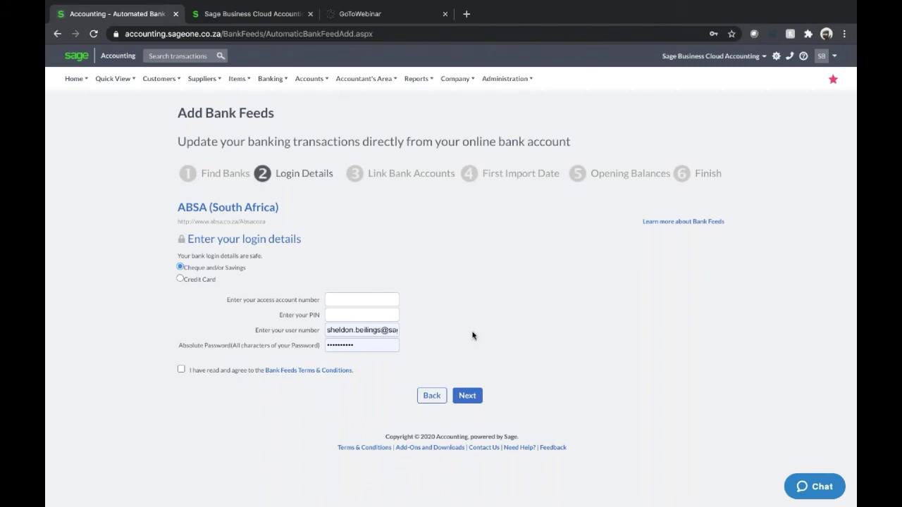
Leave the bank feeds setup, return to the Banking transactions page and view the new and reviewed transactions
click(270, 78)
mouse_move(282, 132)
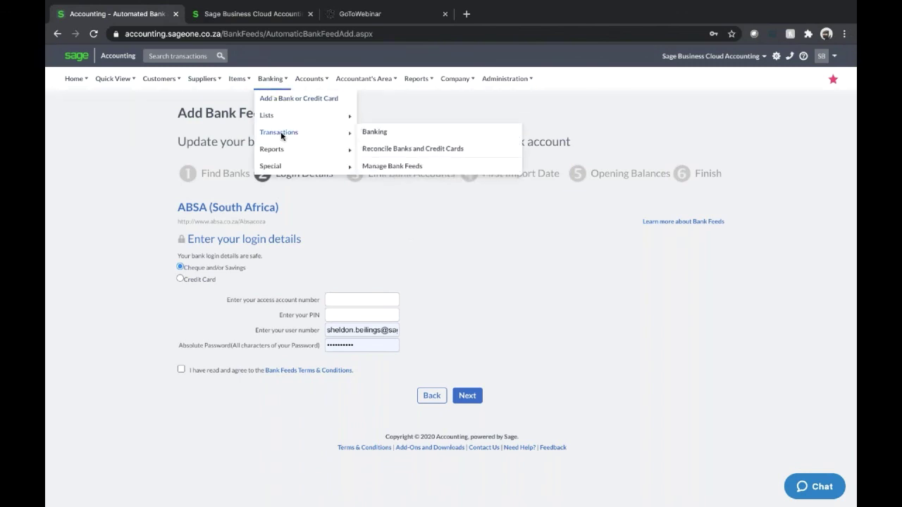
click(374, 133)
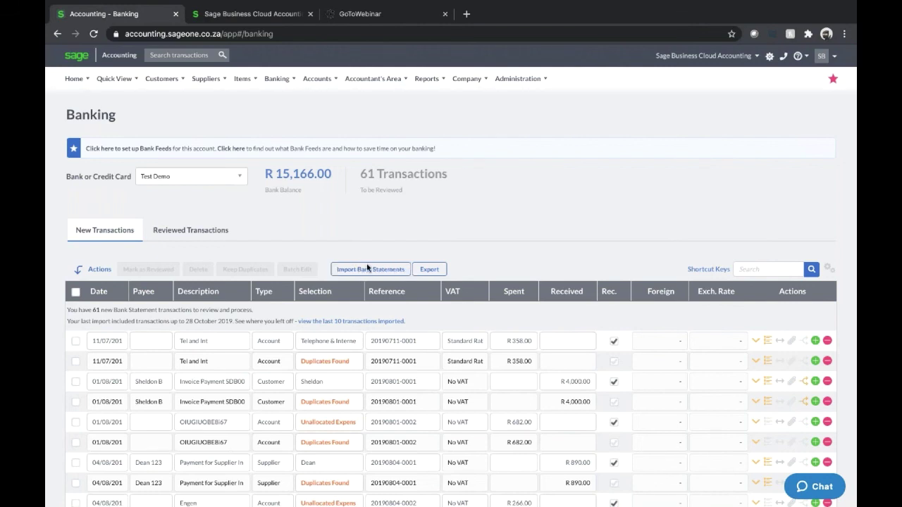
scroll(229, 352, down, 1)
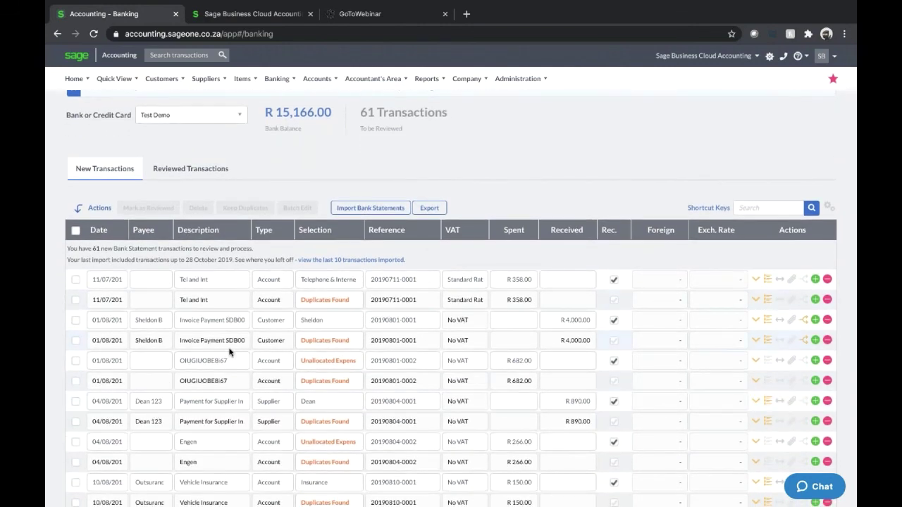
click(180, 173)
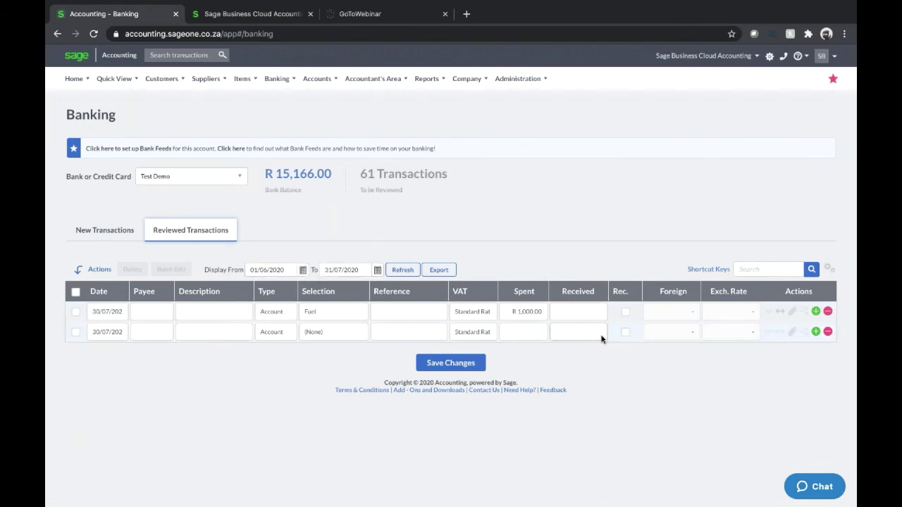
Return to the new transactions and view the details of the first Tel and Int entry dated 11/07
click(778, 268)
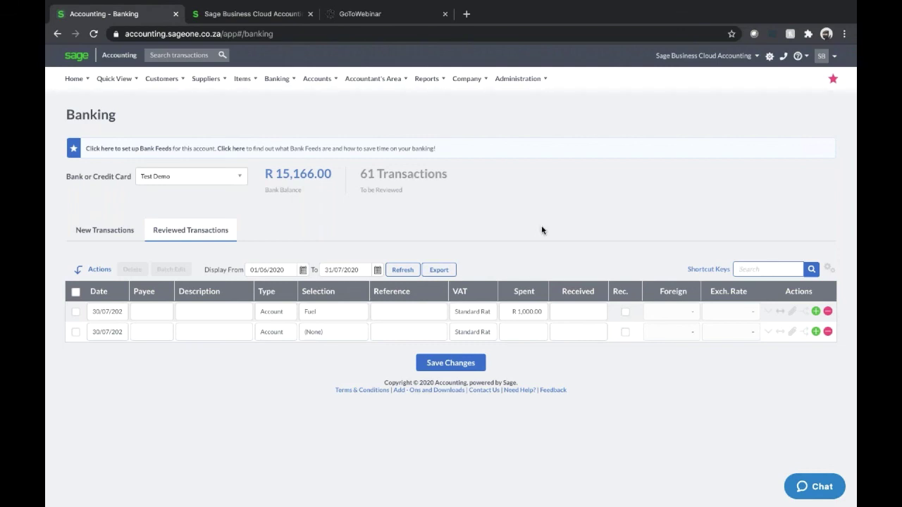
click(102, 239)
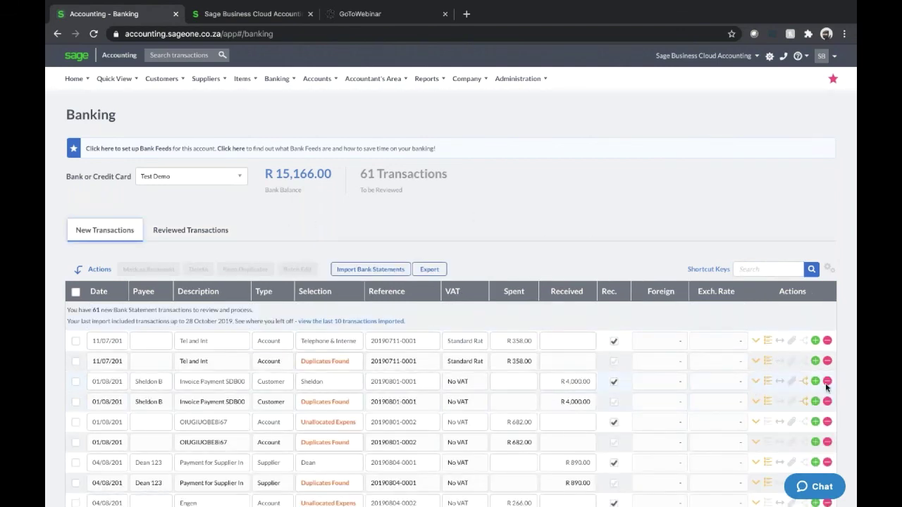
click(756, 341)
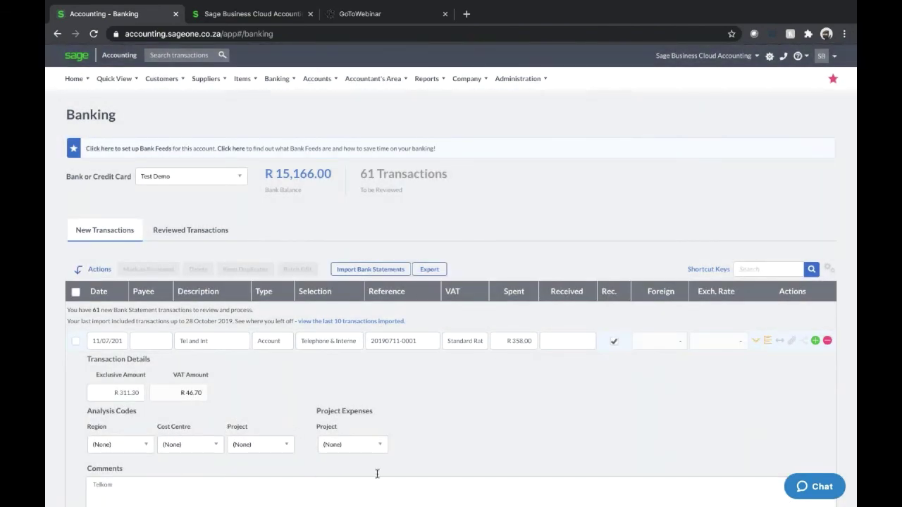
scroll(376, 475, down, 1)
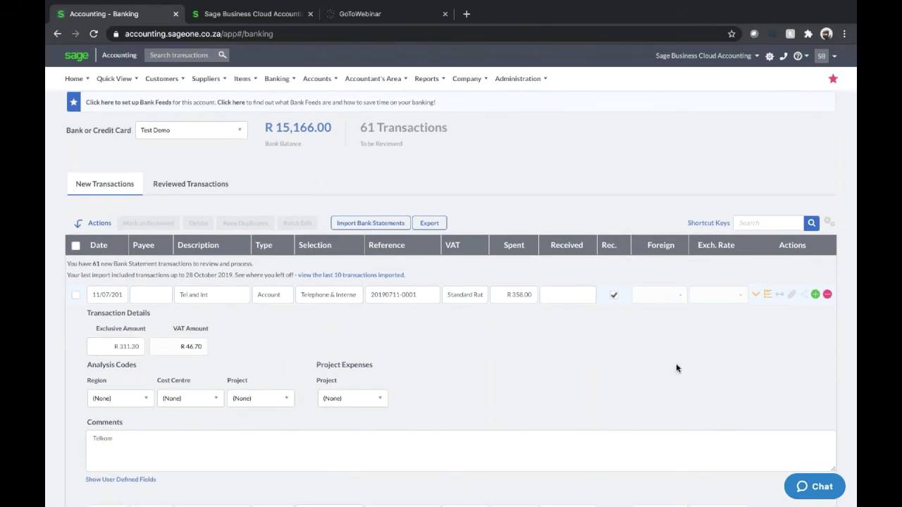
click(755, 296)
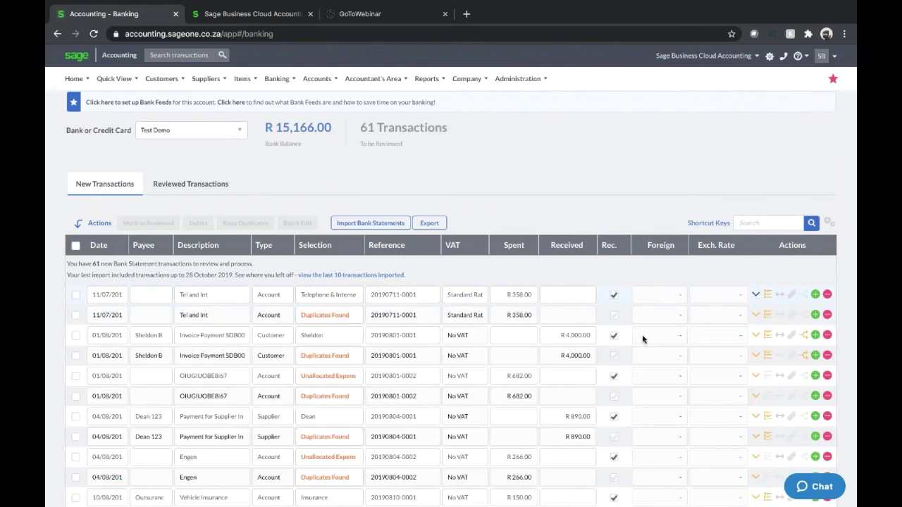
Expand the details of the first R 4,000.00 customer invoice payment and set its payment method to EFT
click(756, 336)
scroll(447, 399, down, 2)
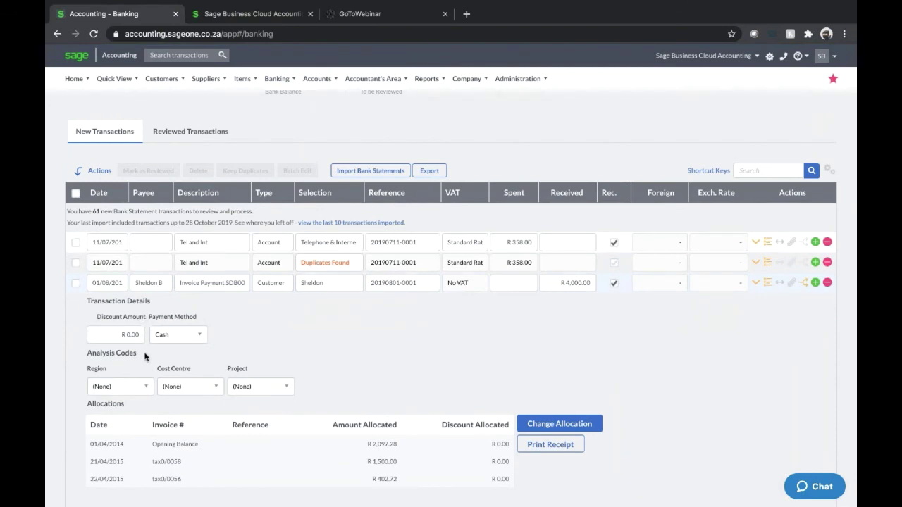
click(201, 336)
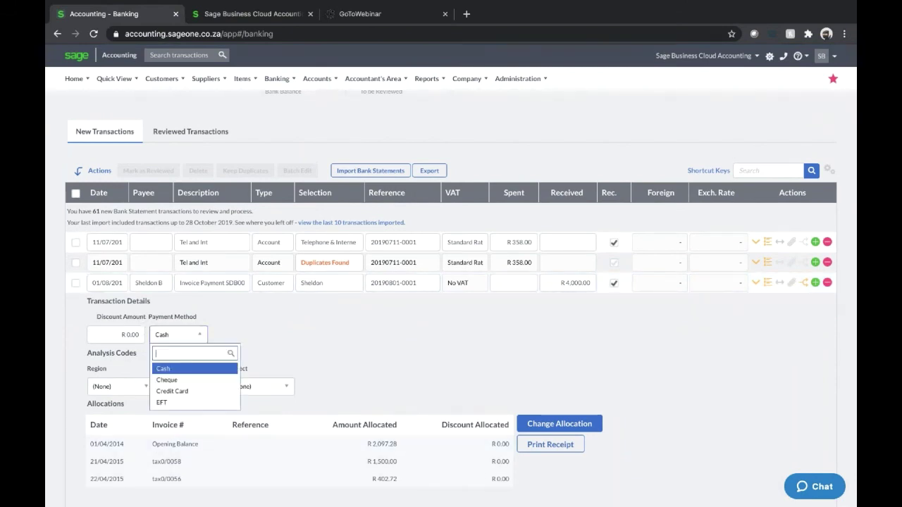
click(226, 401)
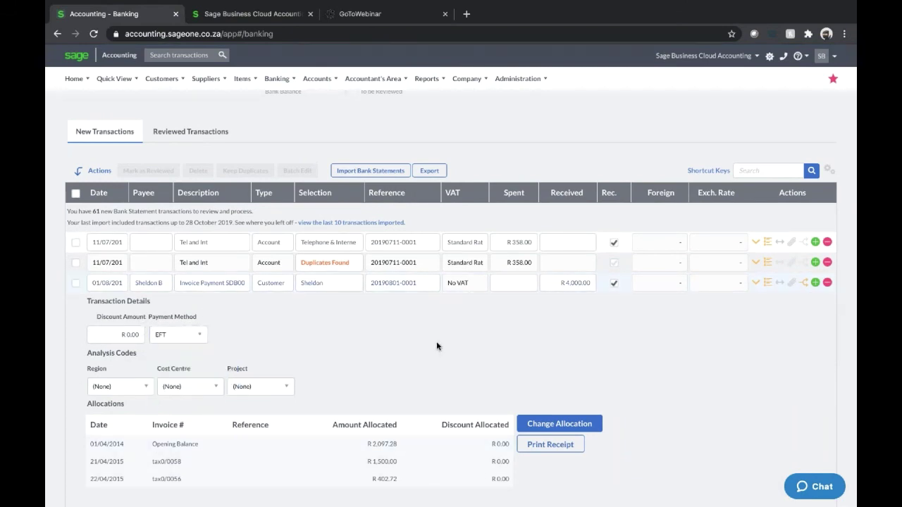
scroll(437, 344, up, 2)
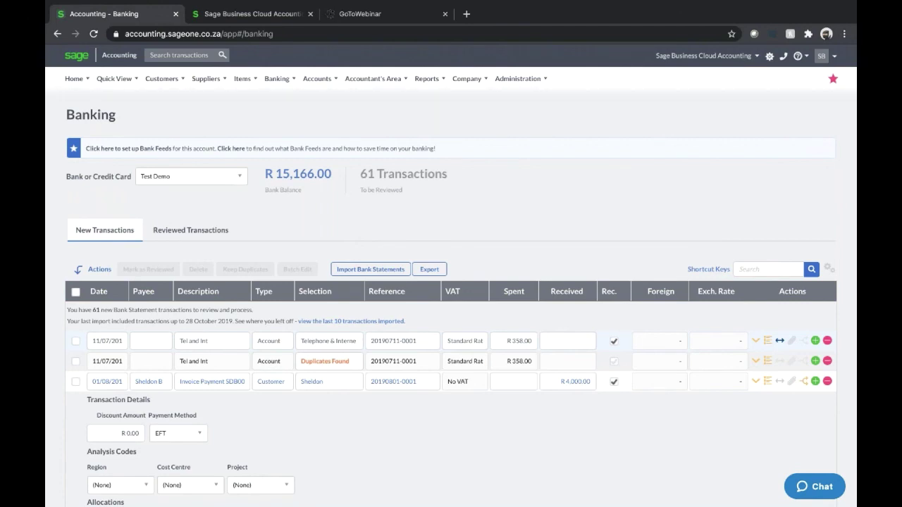
click(277, 78)
mouse_move(292, 158)
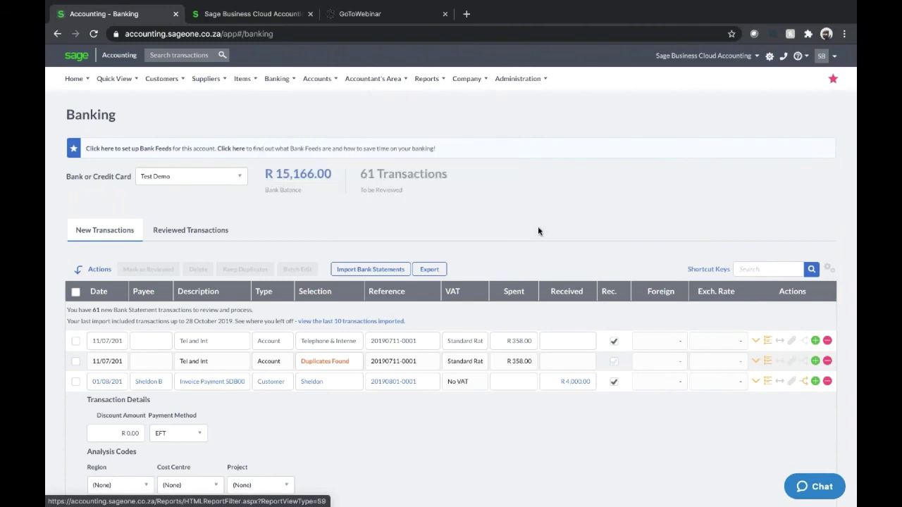
mouse_move(347, 83)
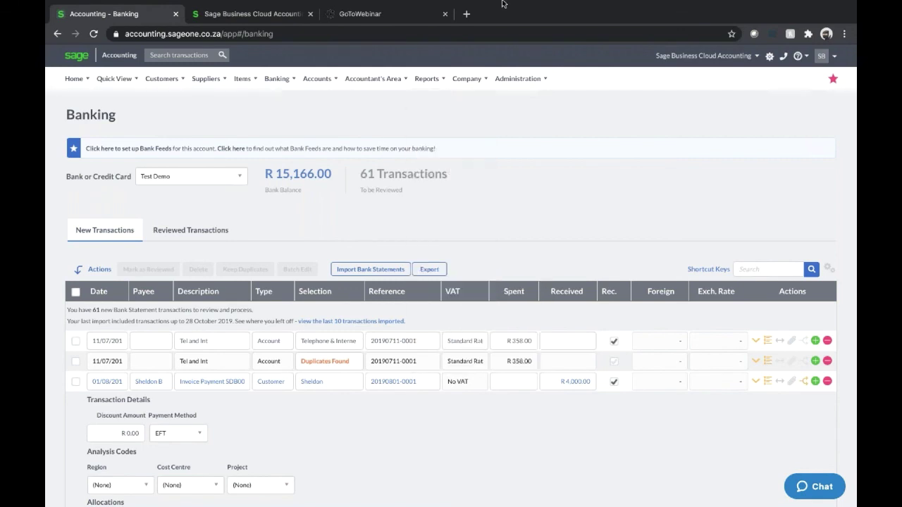
mouse_move(467, 78)
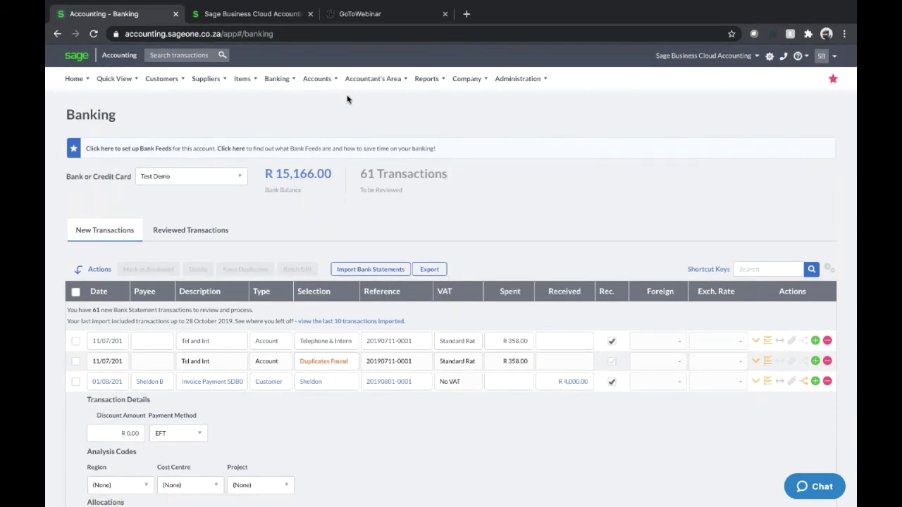
Open the List of Accounts and view the accounts on pages 2 and 5
mouse_move(320, 83)
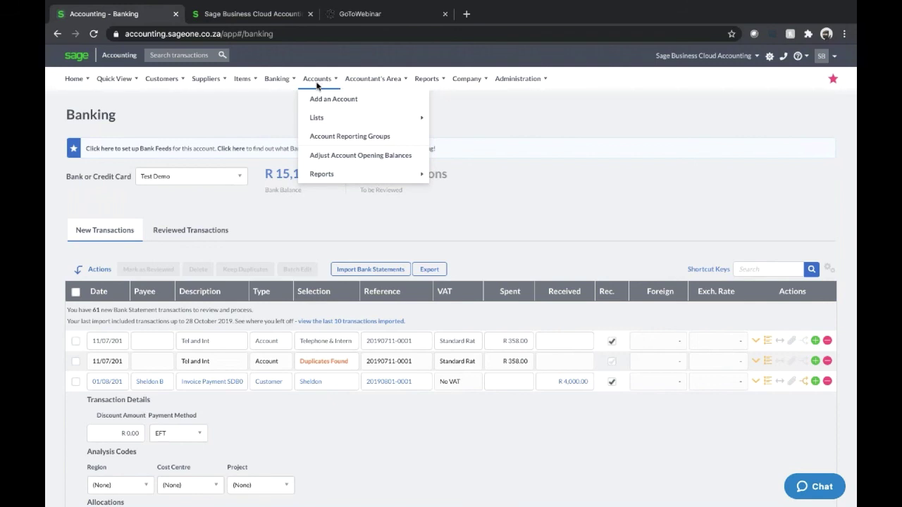
mouse_move(322, 118)
click(450, 124)
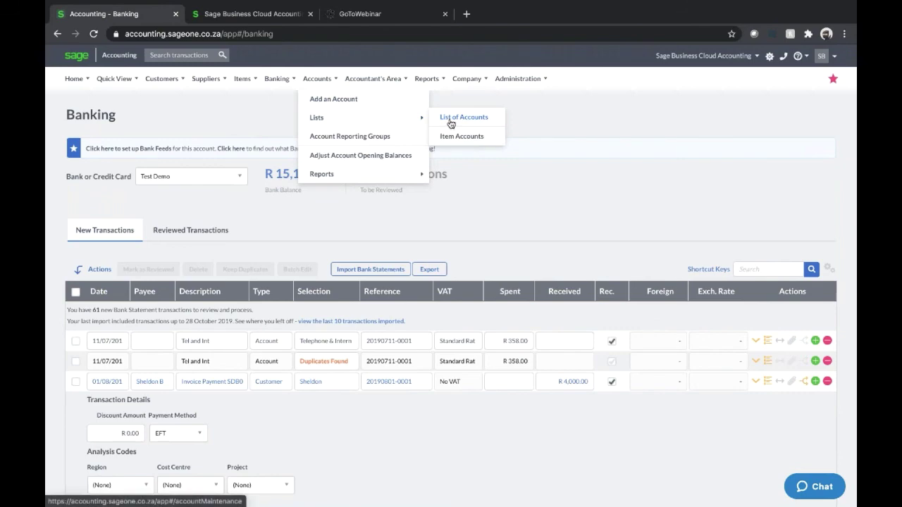
click(545, 109)
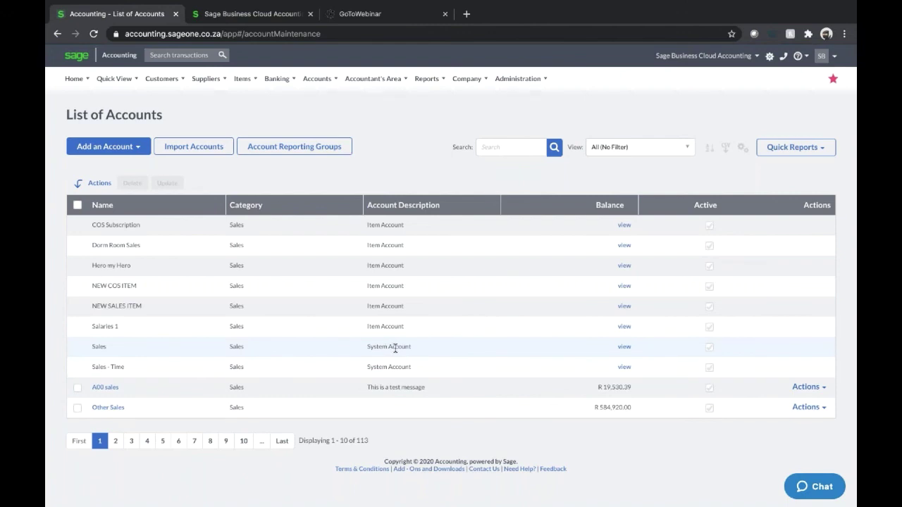
click(116, 441)
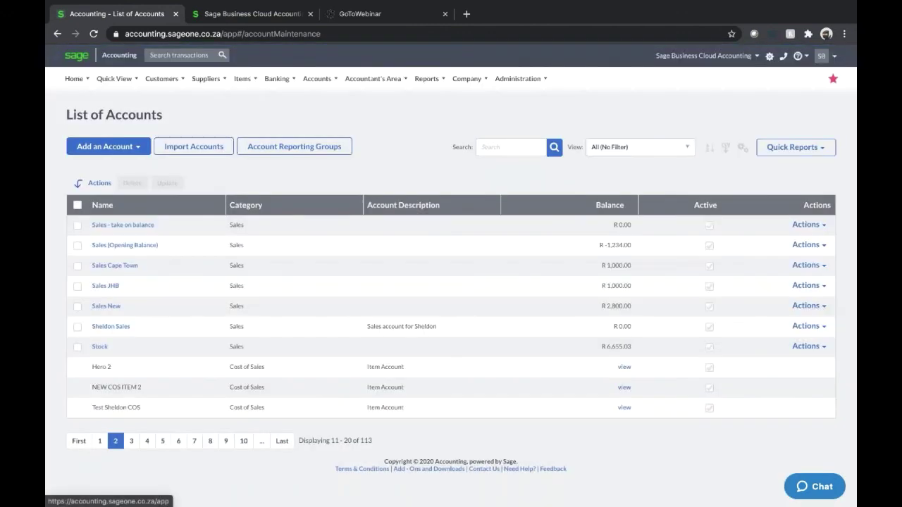
click(163, 441)
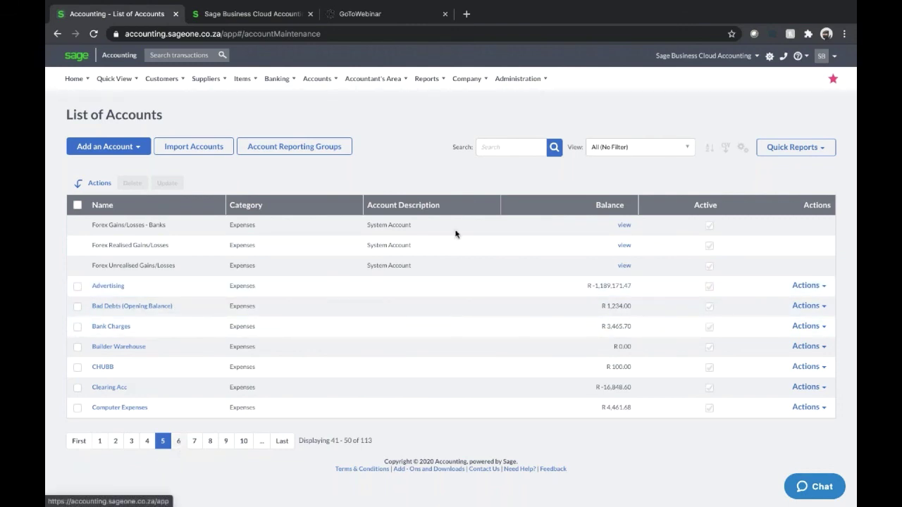
mouse_move(385, 81)
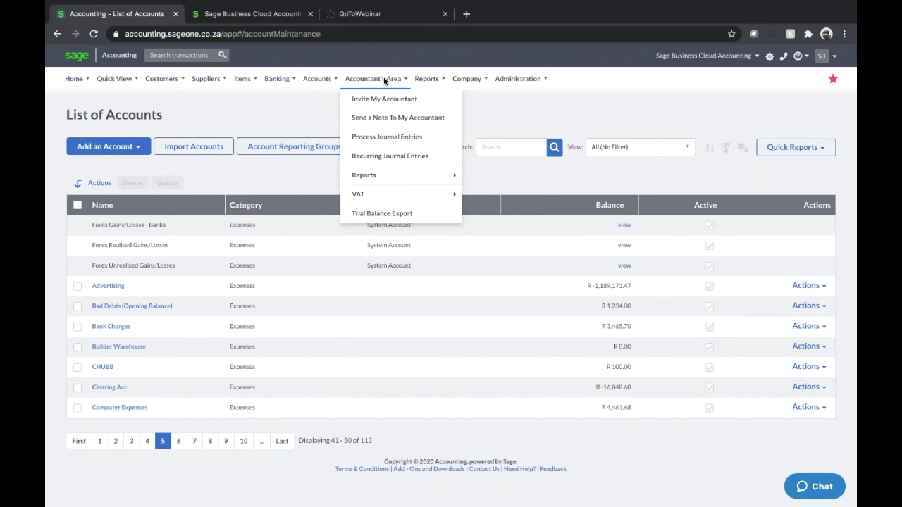
mouse_move(327, 85)
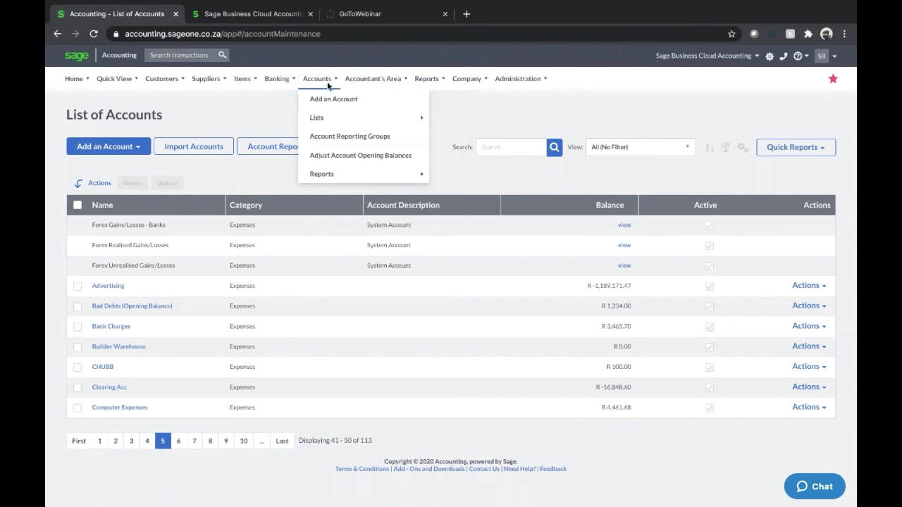
mouse_move(327, 175)
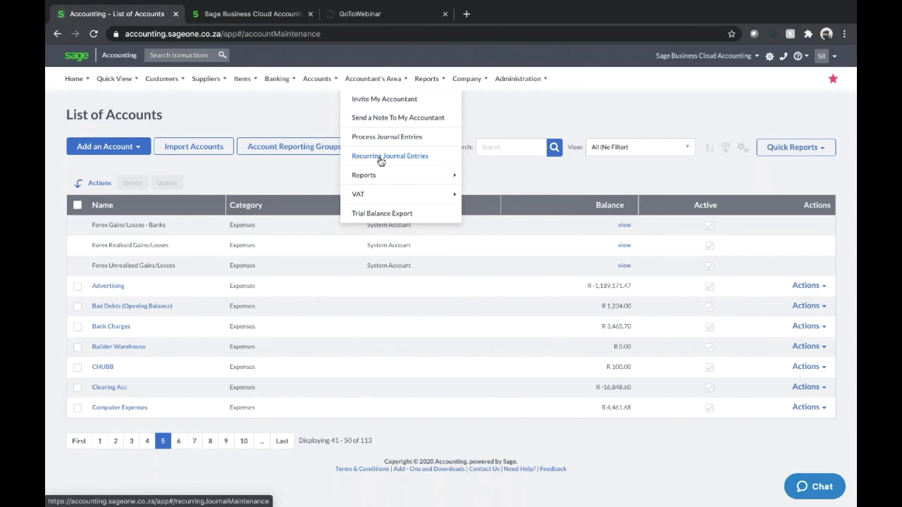
mouse_move(381, 174)
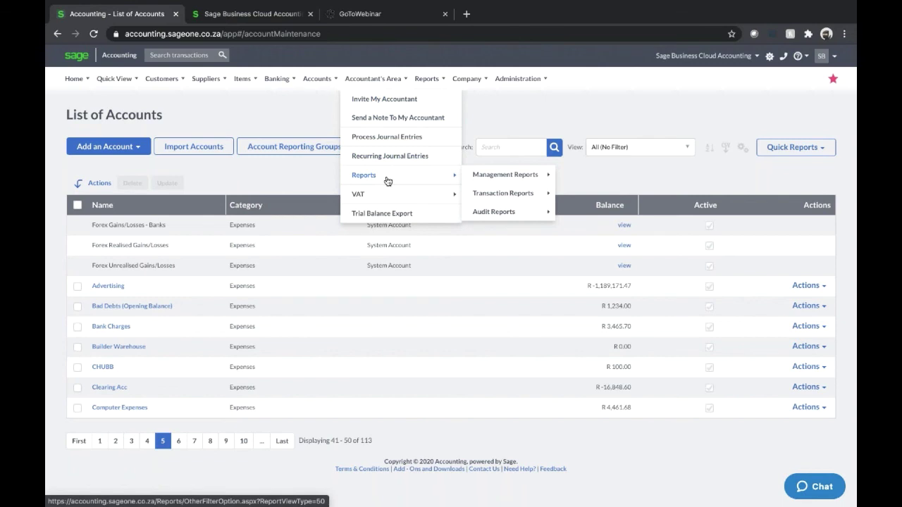
mouse_move(479, 178)
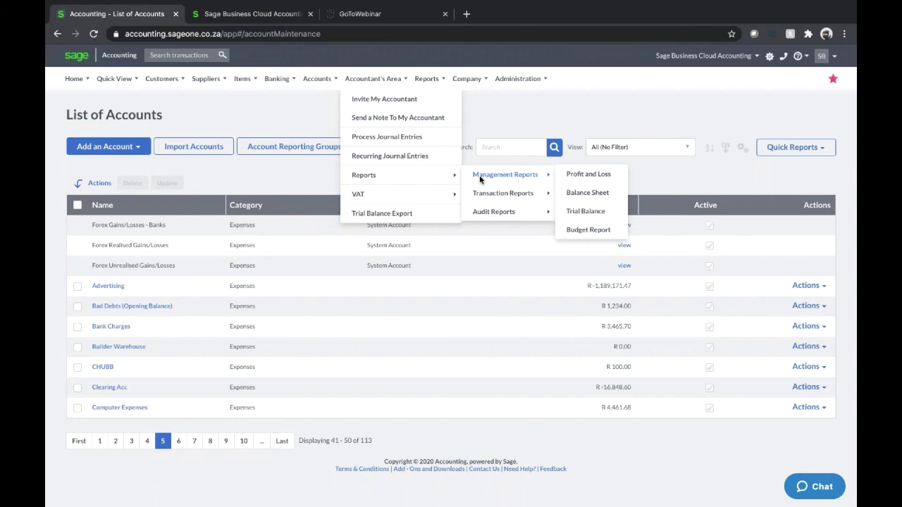
Open the VAT Returns and Reports page and view the available VAT reports and the current and previous VAT periods
mouse_move(397, 200)
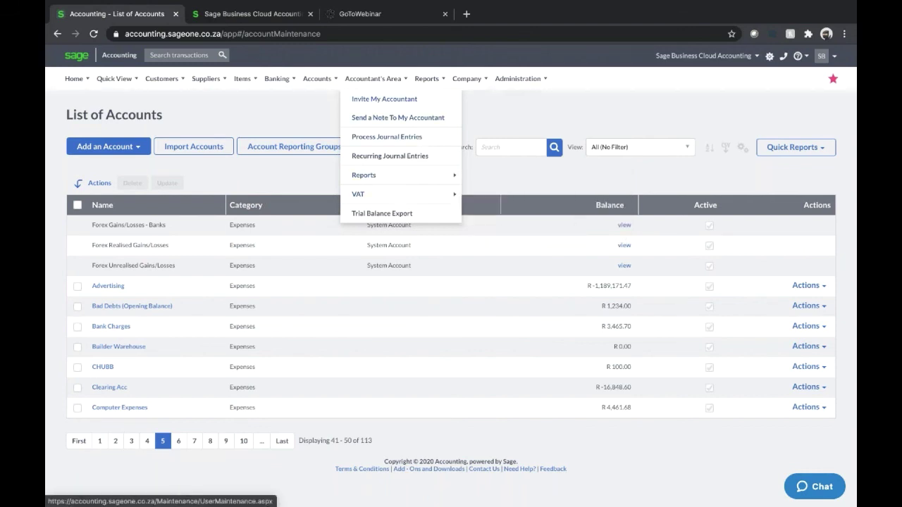
mouse_move(426, 78)
click(428, 232)
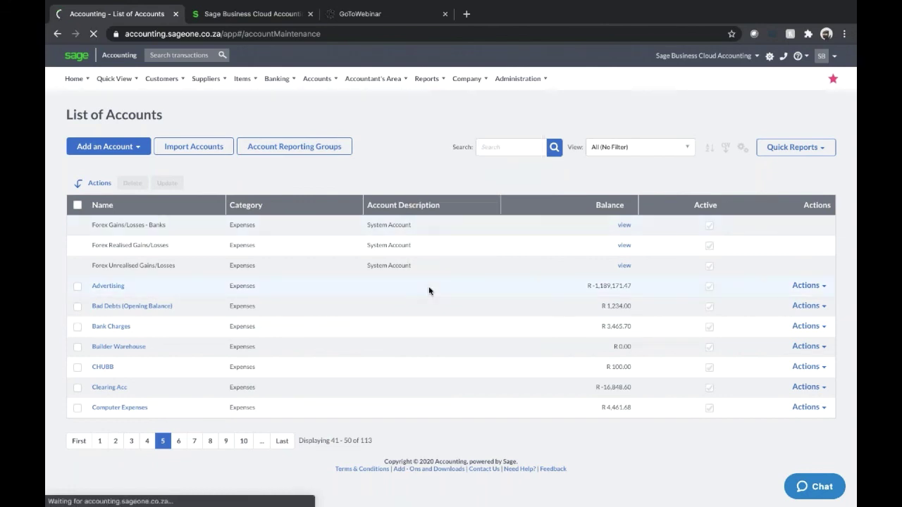
click(282, 145)
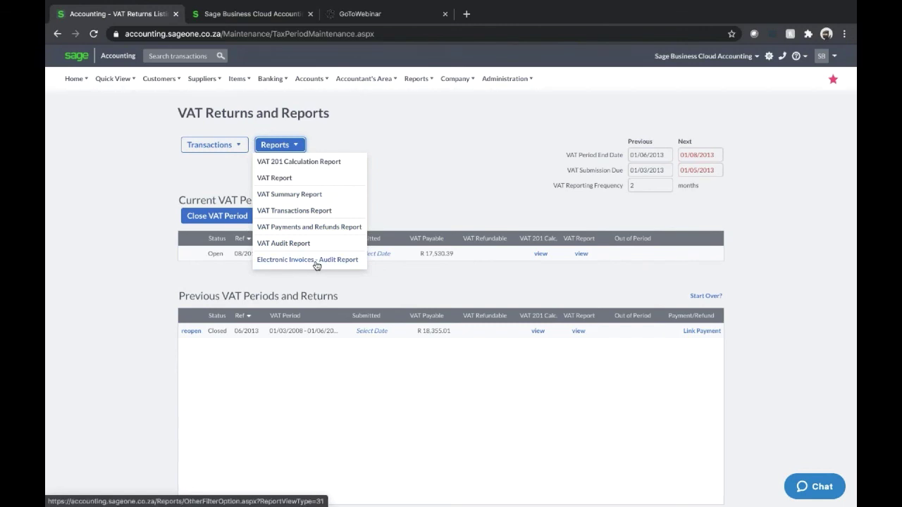
click(239, 145)
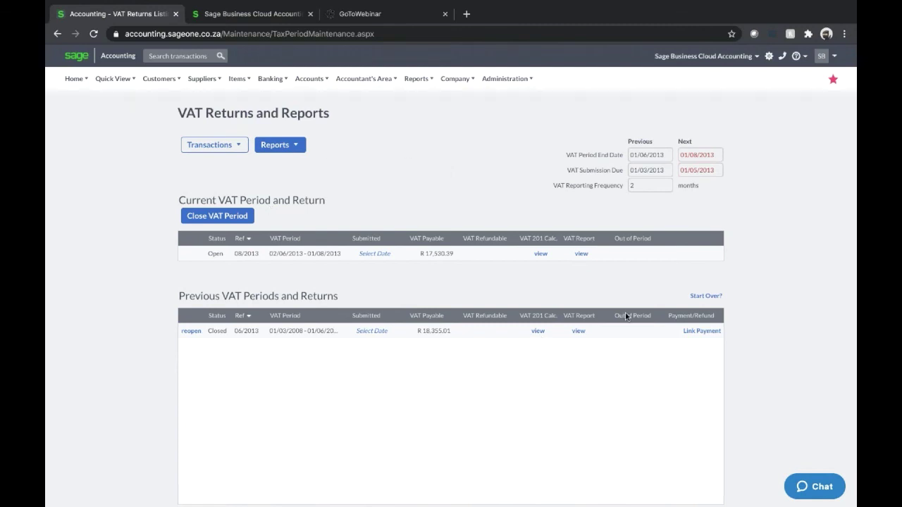
scroll(285, 339, down, 1)
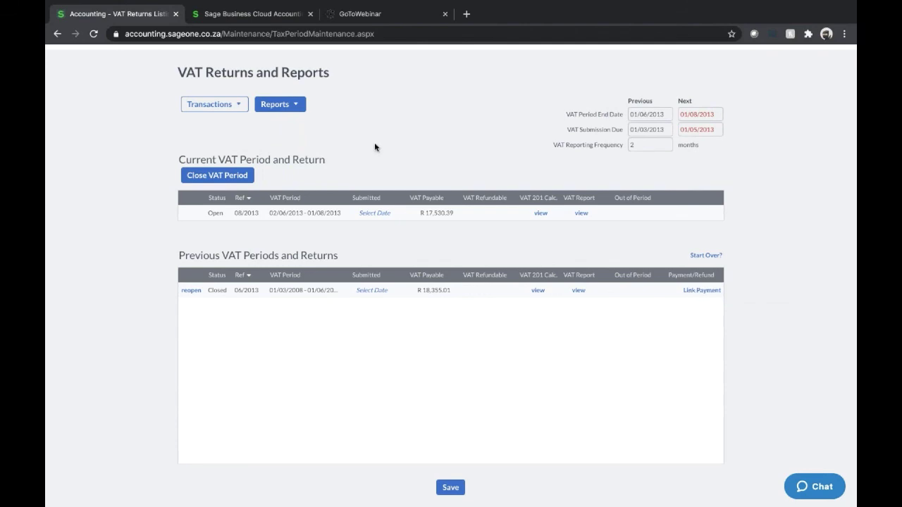
scroll(374, 147, up, 2)
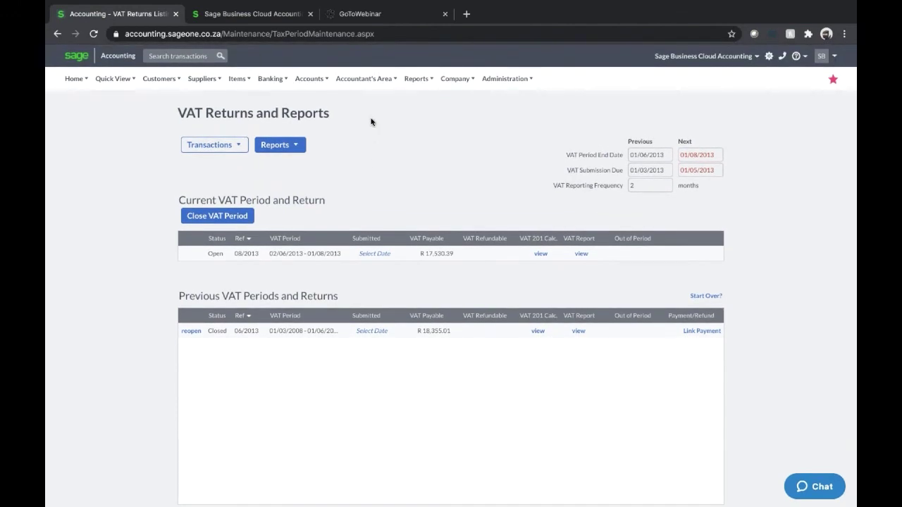
View the available report categories
mouse_move(419, 81)
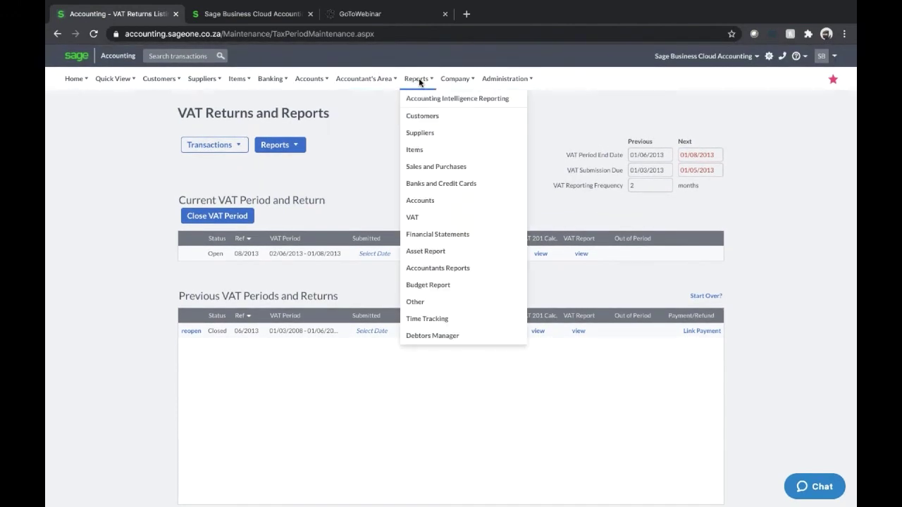